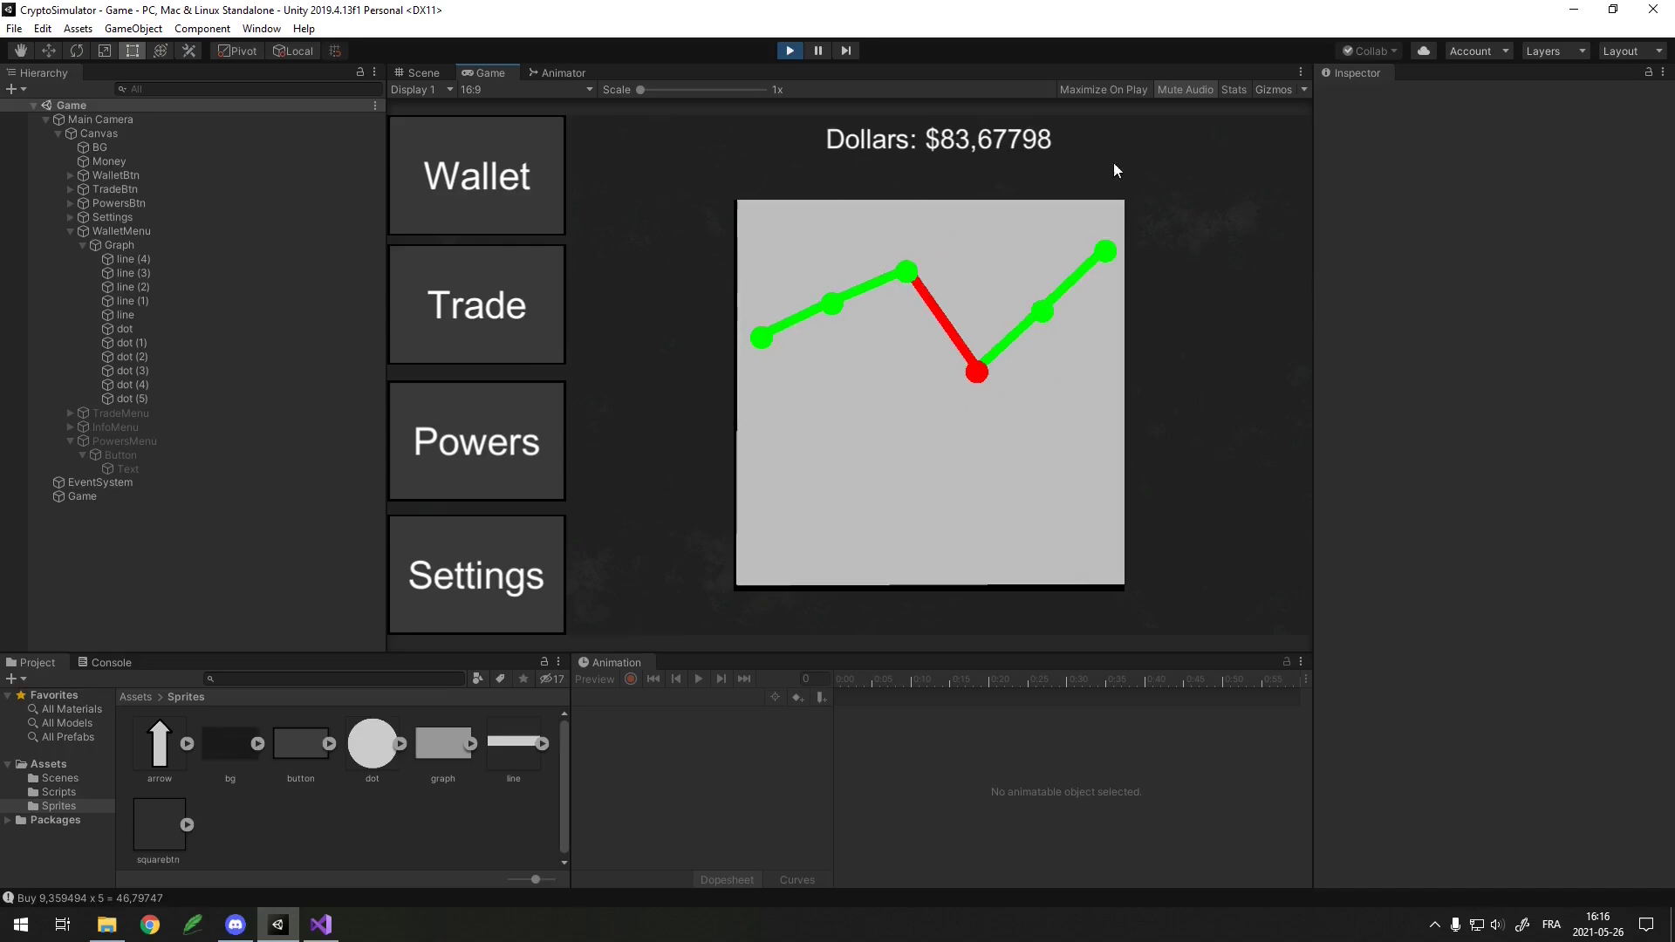
Buy the maximum affordable amount of MaxCoin from the Trade list and return.
{"action": "left_click", "coordinate": [509, 305]}
{"action": "scroll", "coordinate": [974, 444], "scroll_direction": "down", "scroll_amount": 2}
{"action": "scroll", "coordinate": [974, 443], "scroll_direction": "up", "scroll_amount": 2}
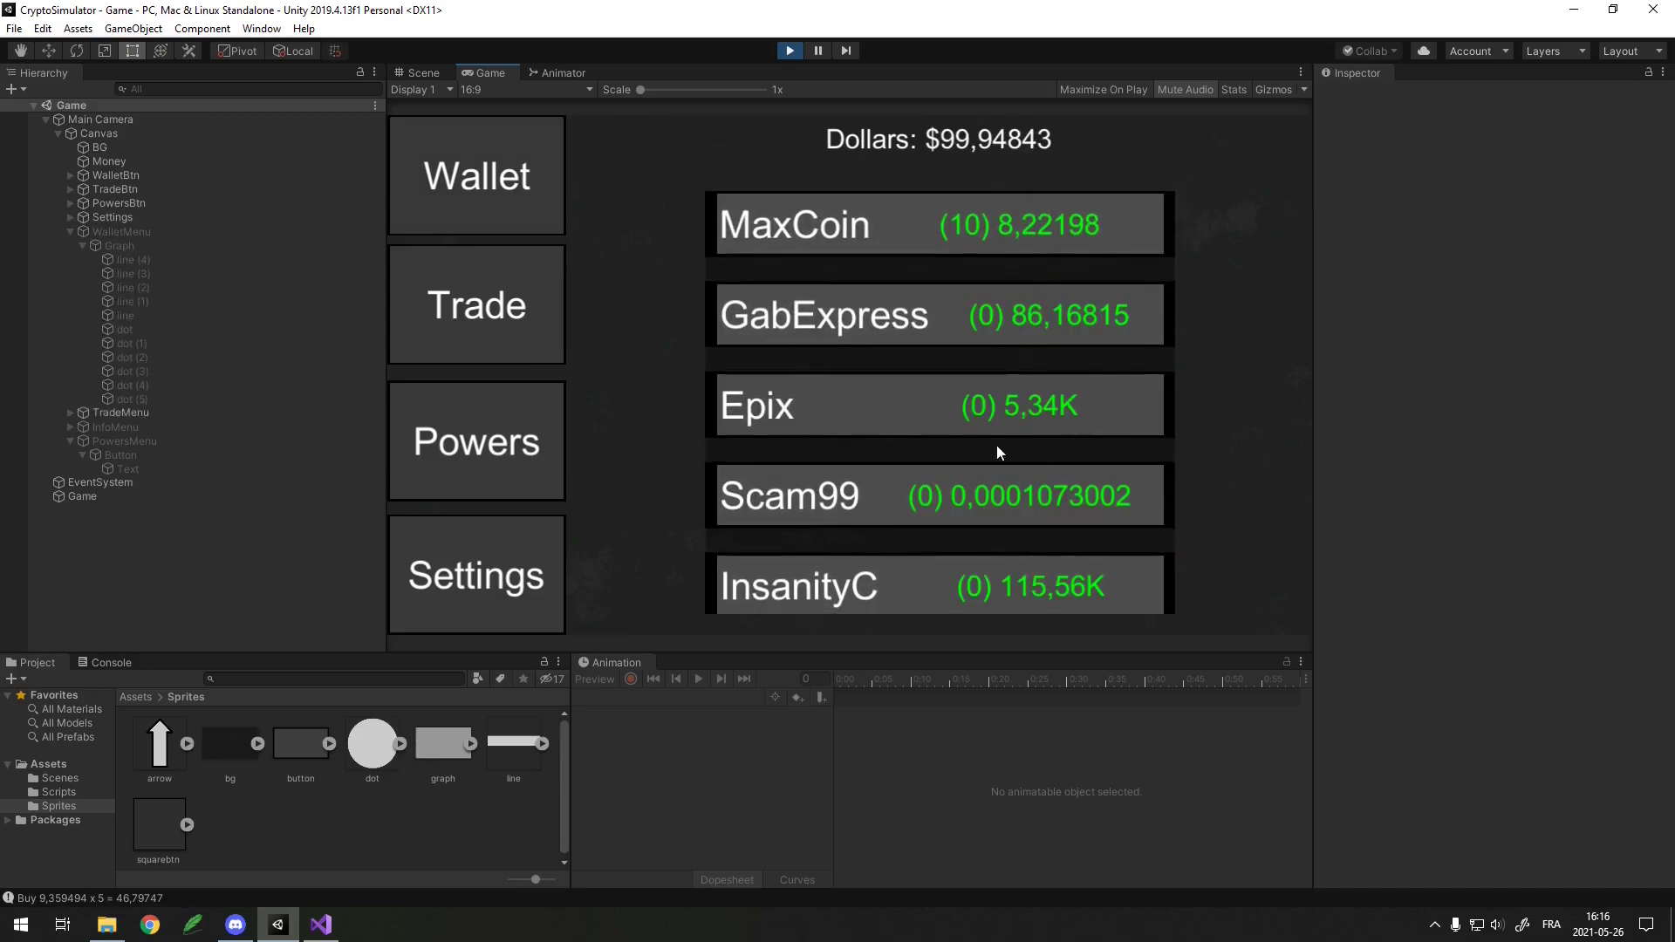
{"action": "left_click", "coordinate": [873, 229]}
{"action": "left_click", "coordinate": [1131, 539]}
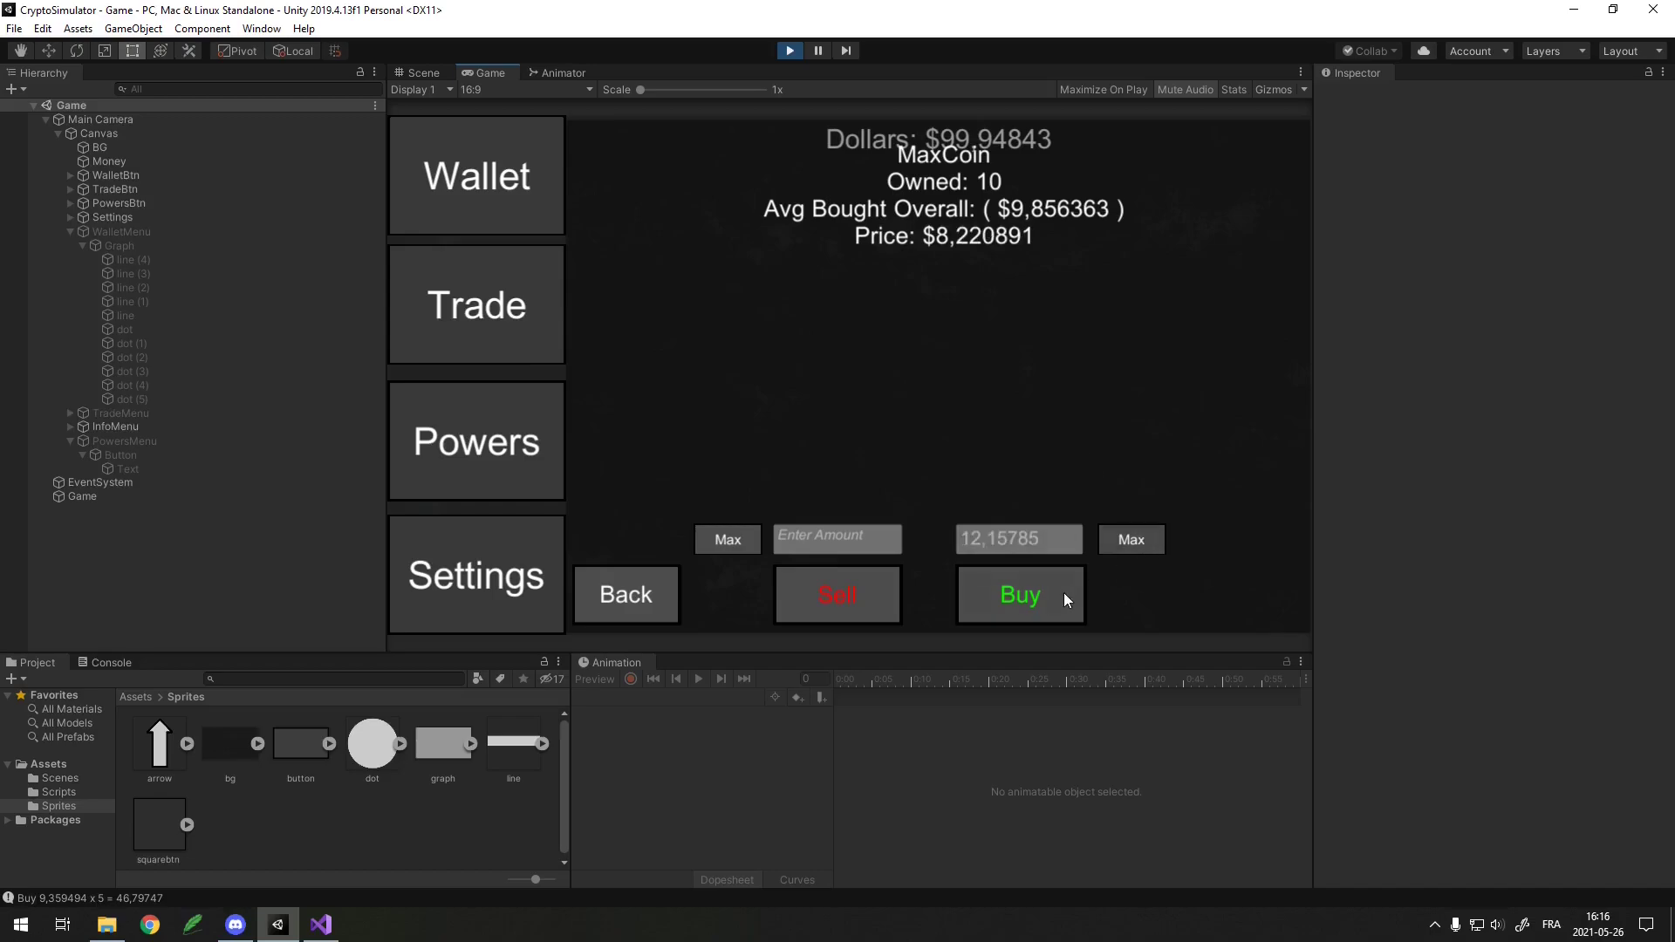
{"action": "left_click", "coordinate": [1065, 592]}
{"action": "left_click", "coordinate": [626, 594]}
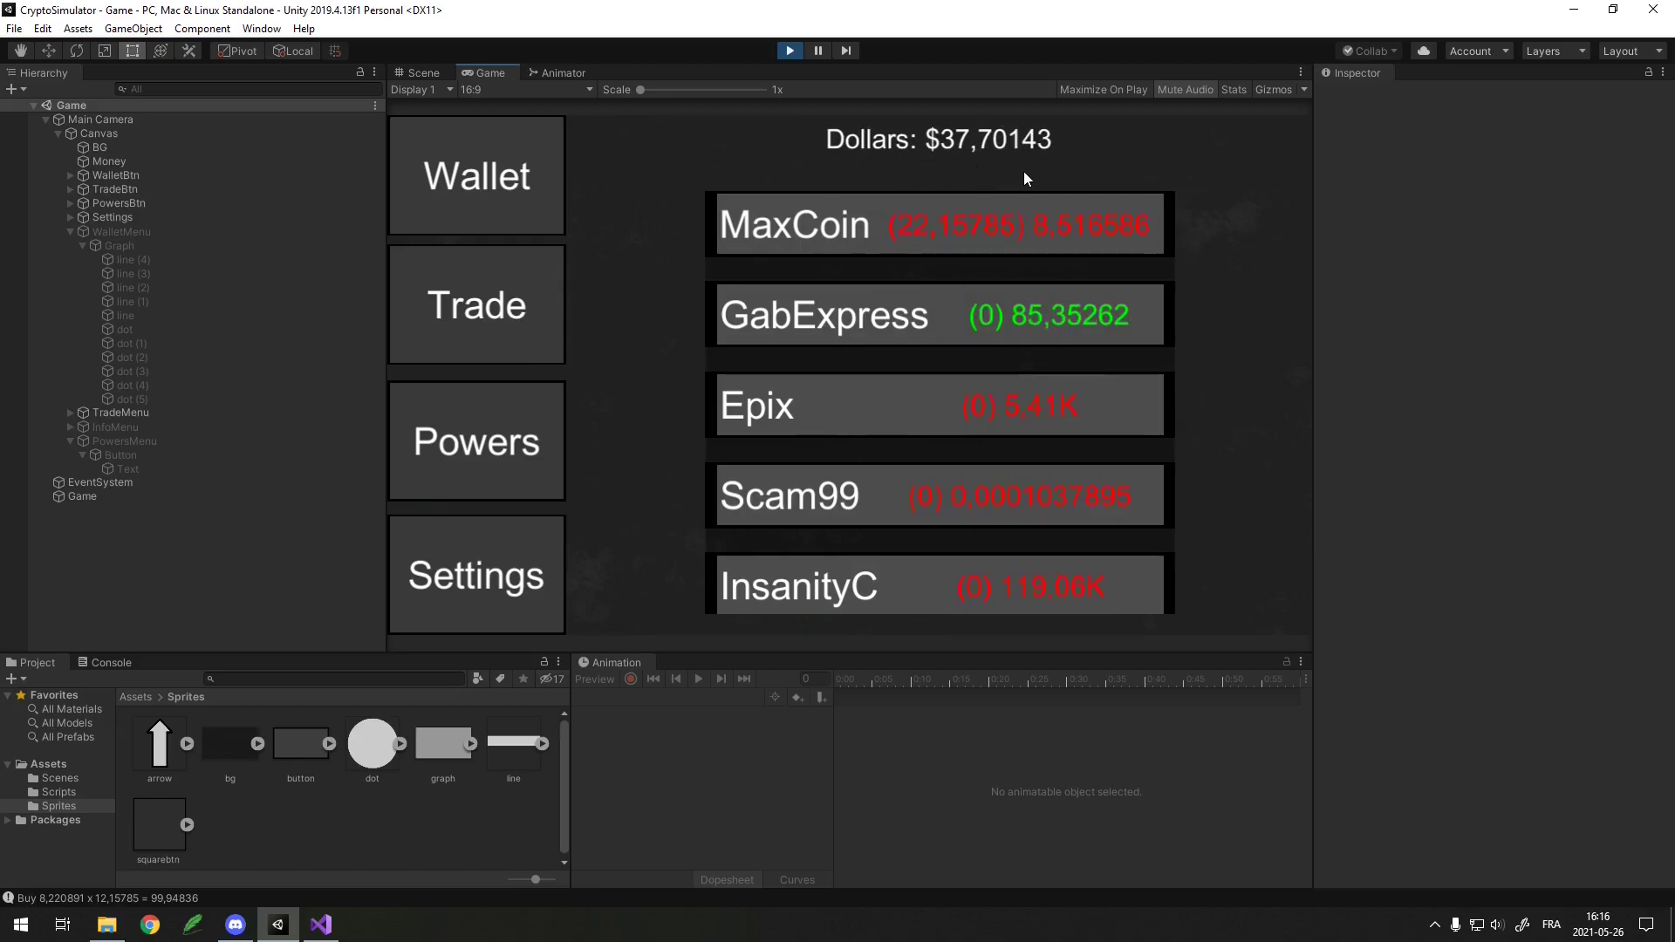
Switch between the Wallet price graph, the Trade coin list and the Powers offer screen.
{"action": "left_click", "coordinate": [561, 211]}
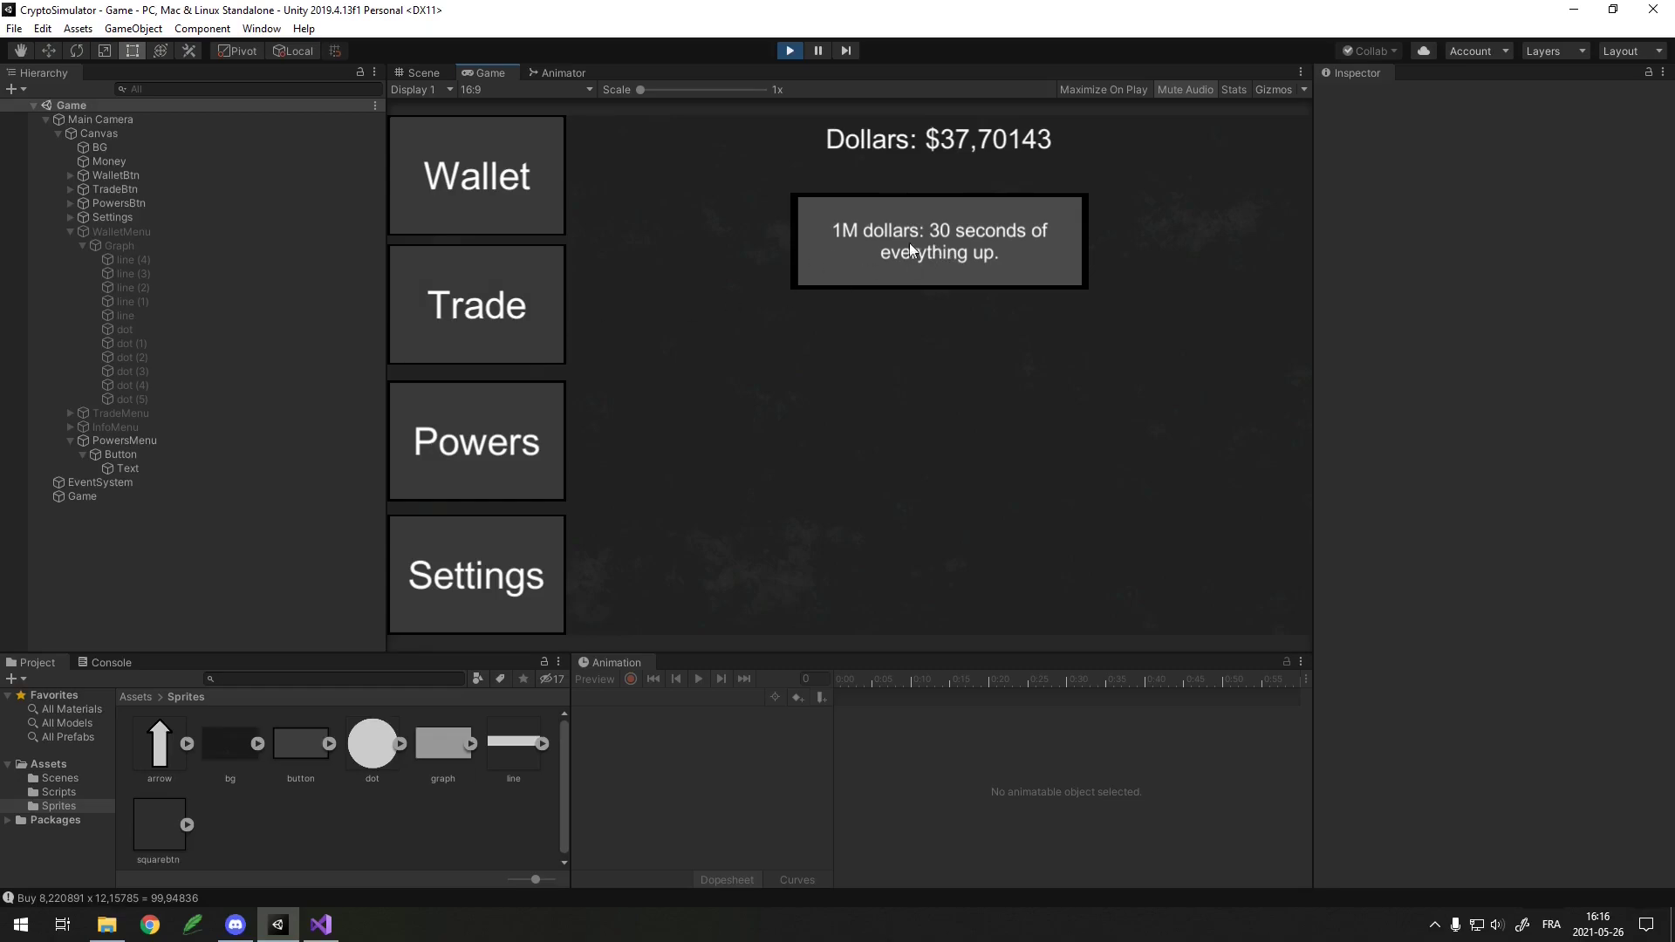
{"action": "left_click", "coordinate": [500, 316]}
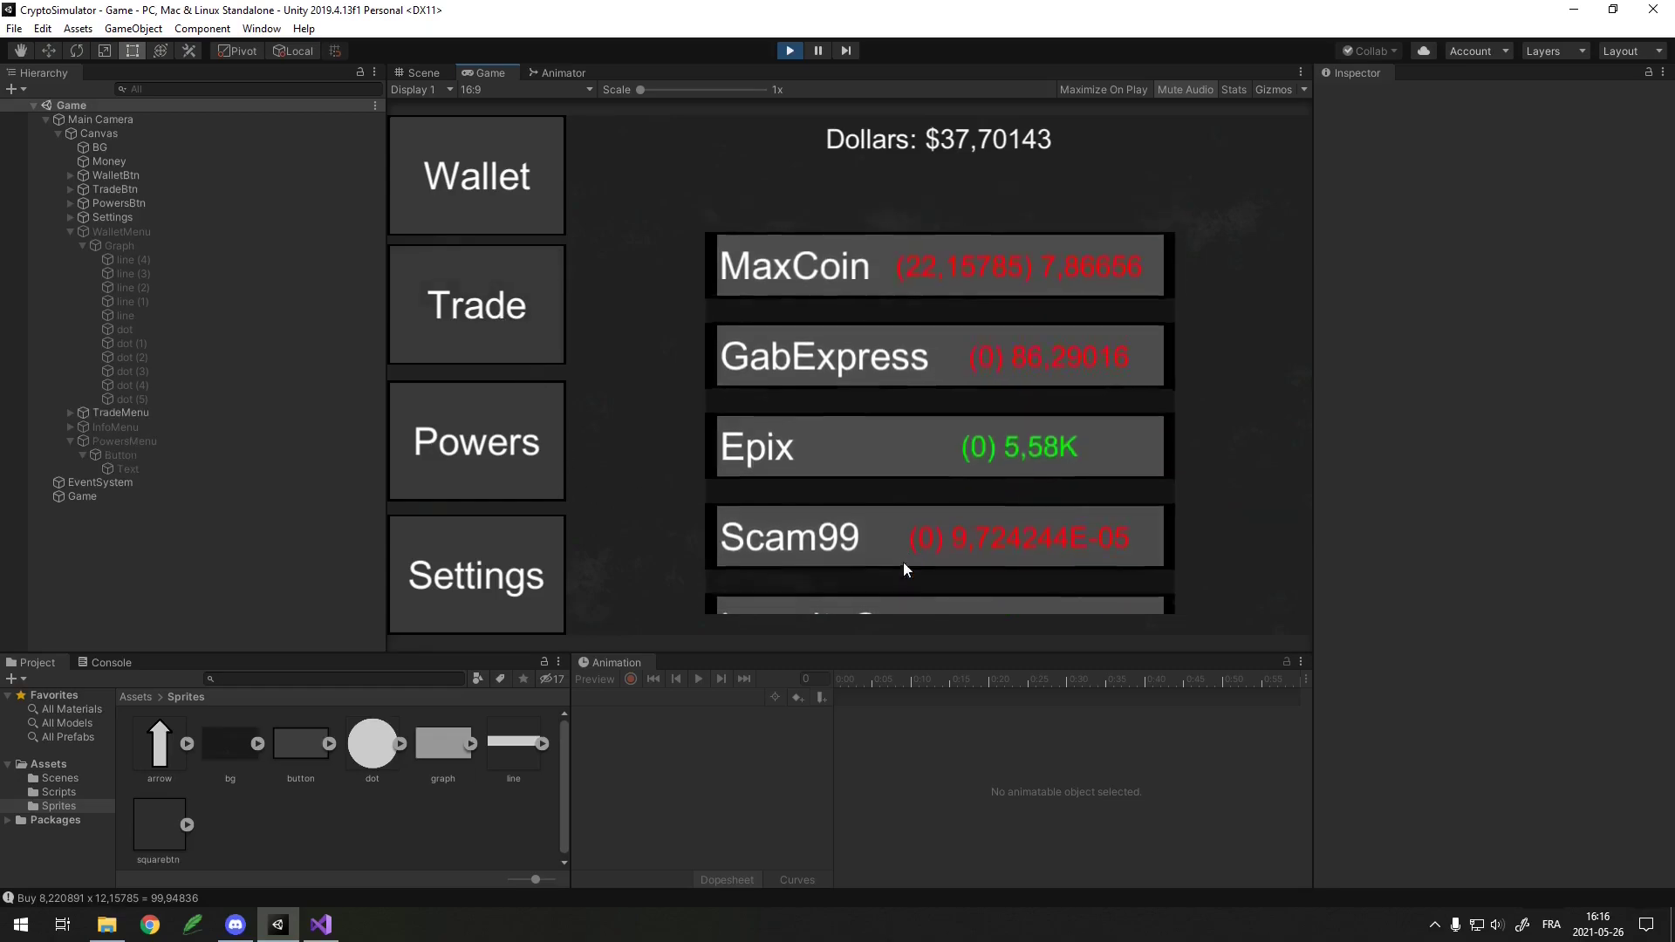
{"action": "scroll", "coordinate": [803, 541], "scroll_direction": "down", "scroll_amount": 3}
{"action": "scroll", "coordinate": [733, 375], "scroll_direction": "up", "scroll_amount": 3}
{"action": "left_click", "coordinate": [484, 439]}
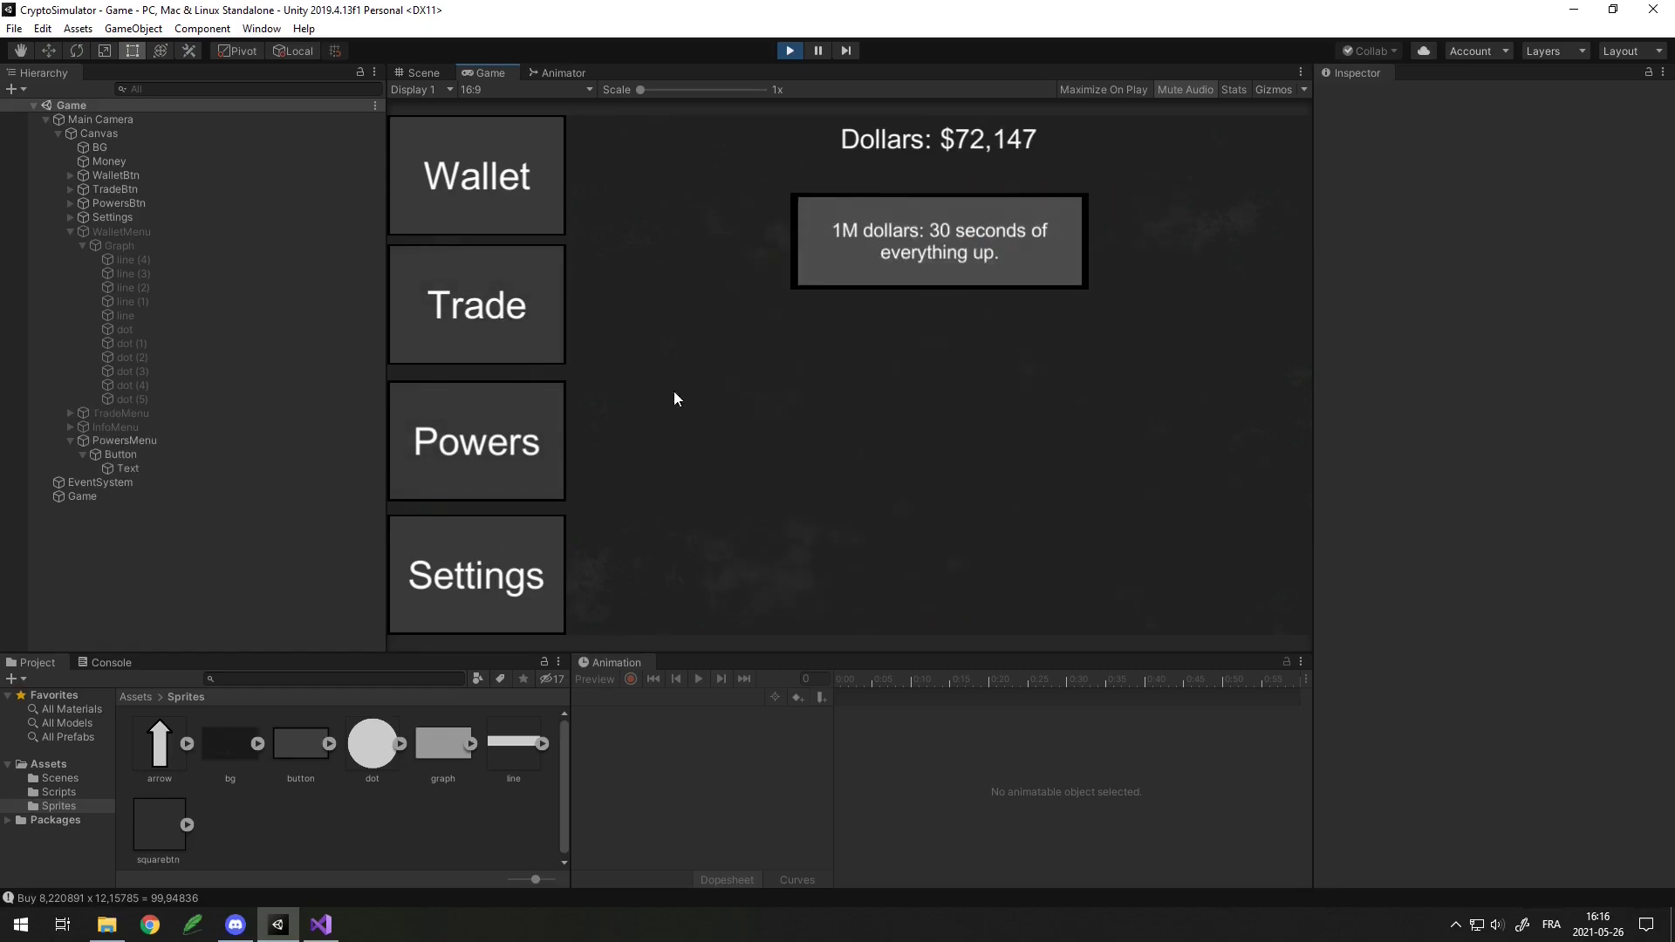
{"action": "left_click", "coordinate": [531, 314]}
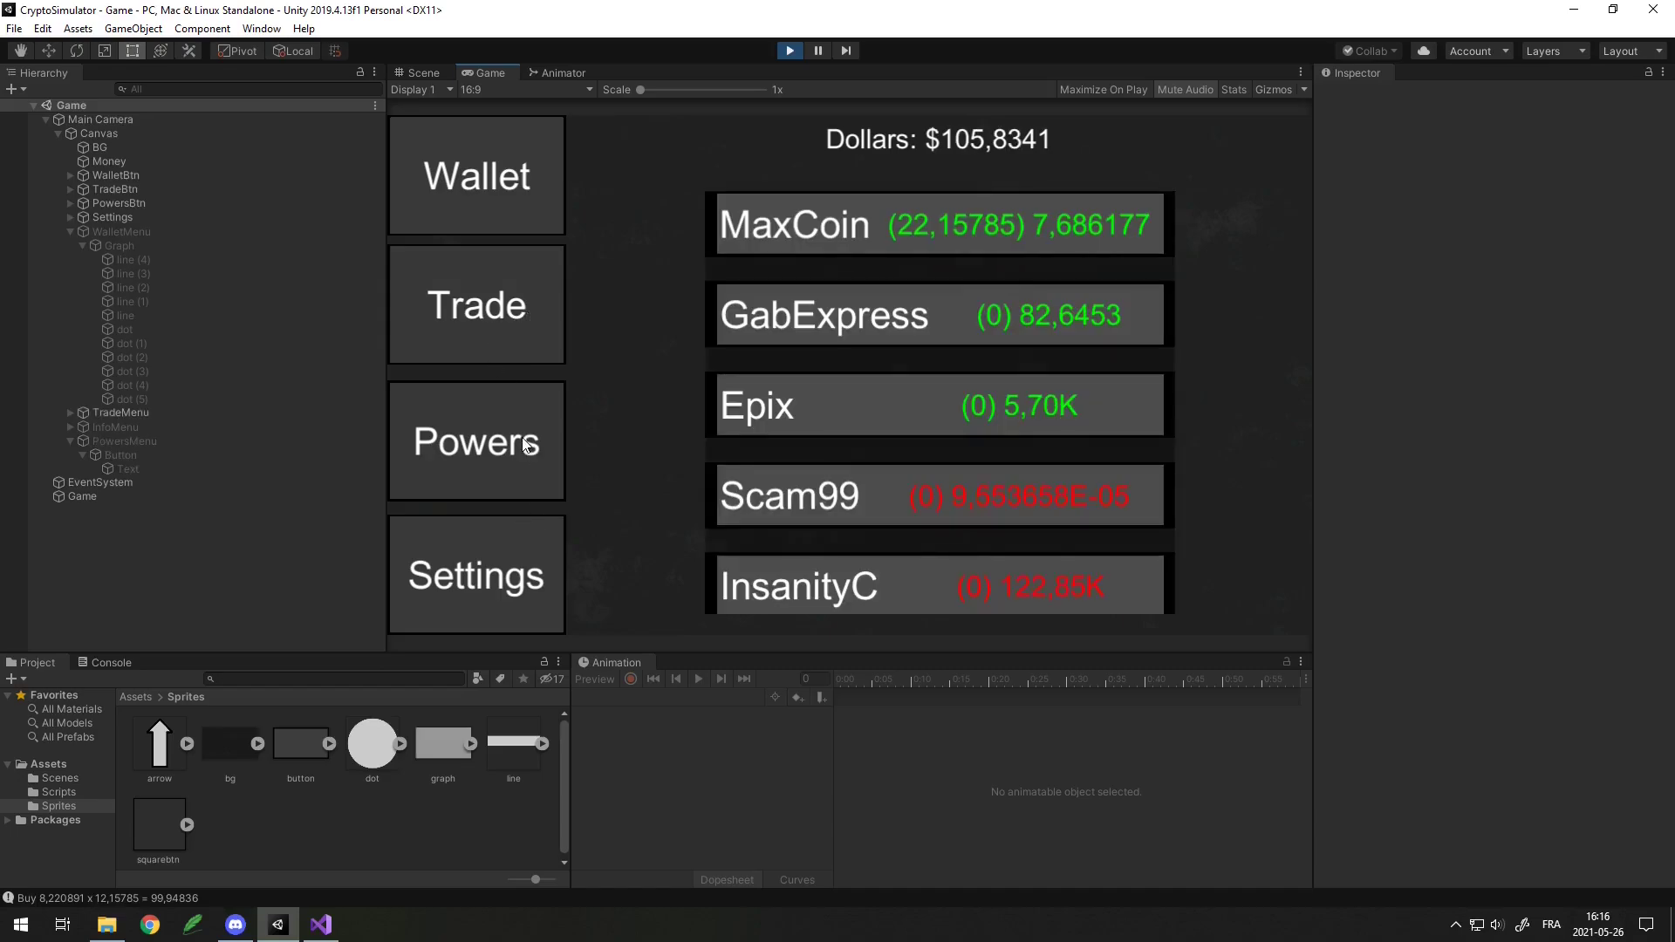
{"action": "left_click", "coordinate": [532, 451]}
{"action": "left_click", "coordinate": [522, 353]}
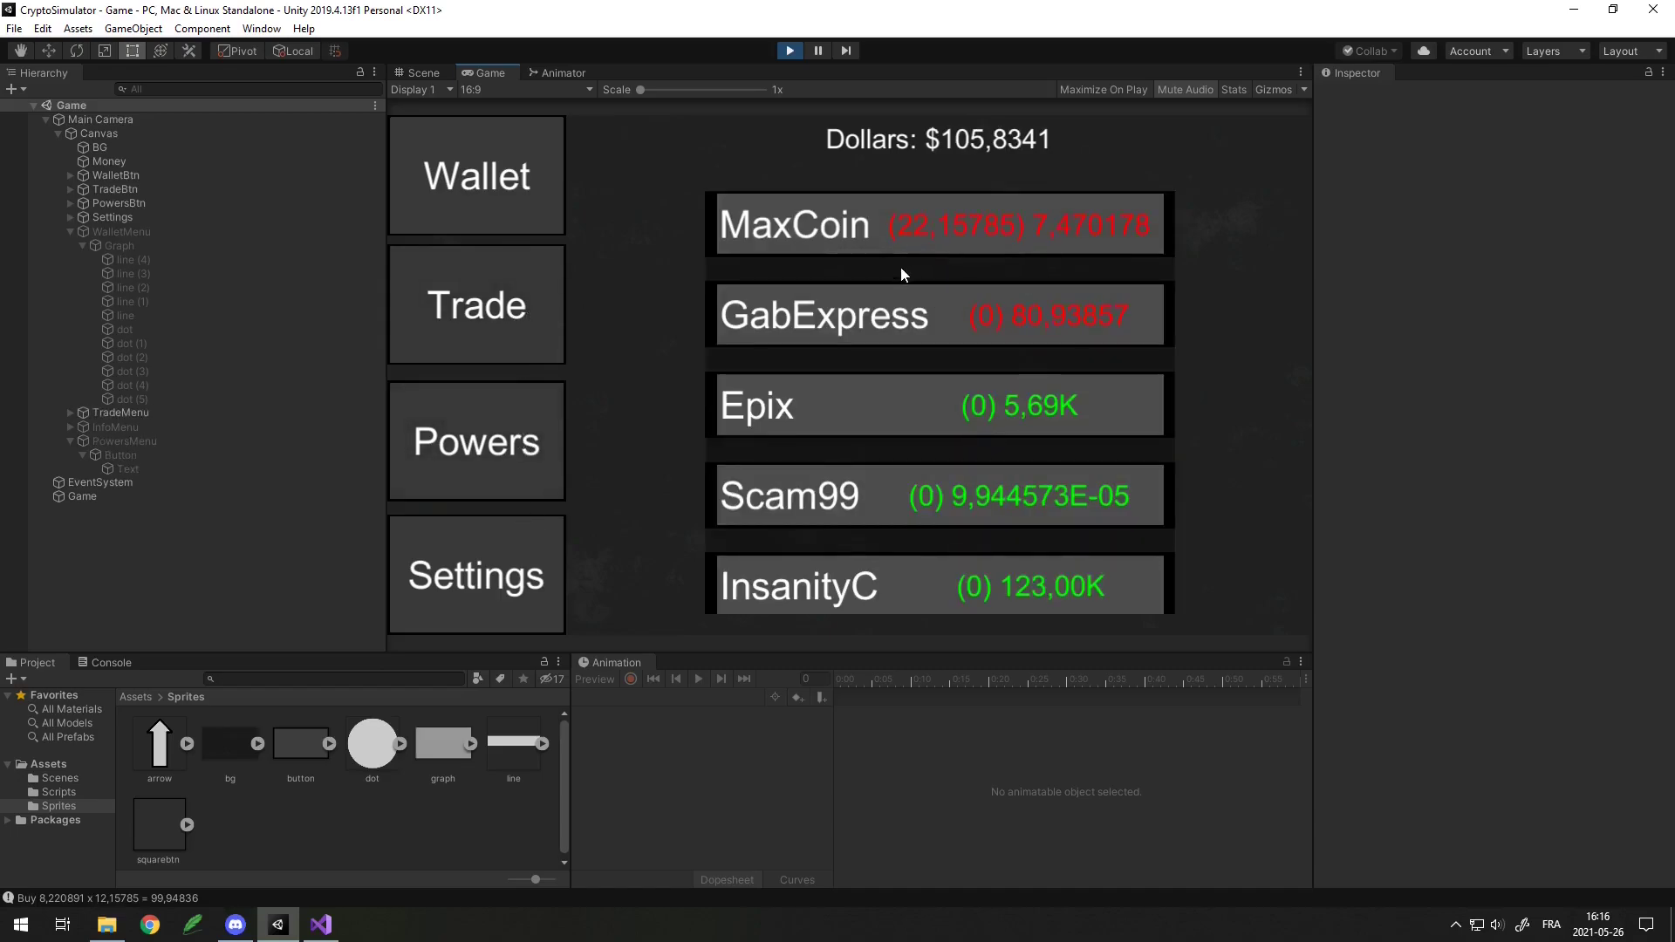
{"action": "scroll", "coordinate": [934, 245], "scroll_direction": "down", "scroll_amount": 2}
{"action": "scroll", "coordinate": [945, 228], "scroll_direction": "up", "scroll_amount": 2}
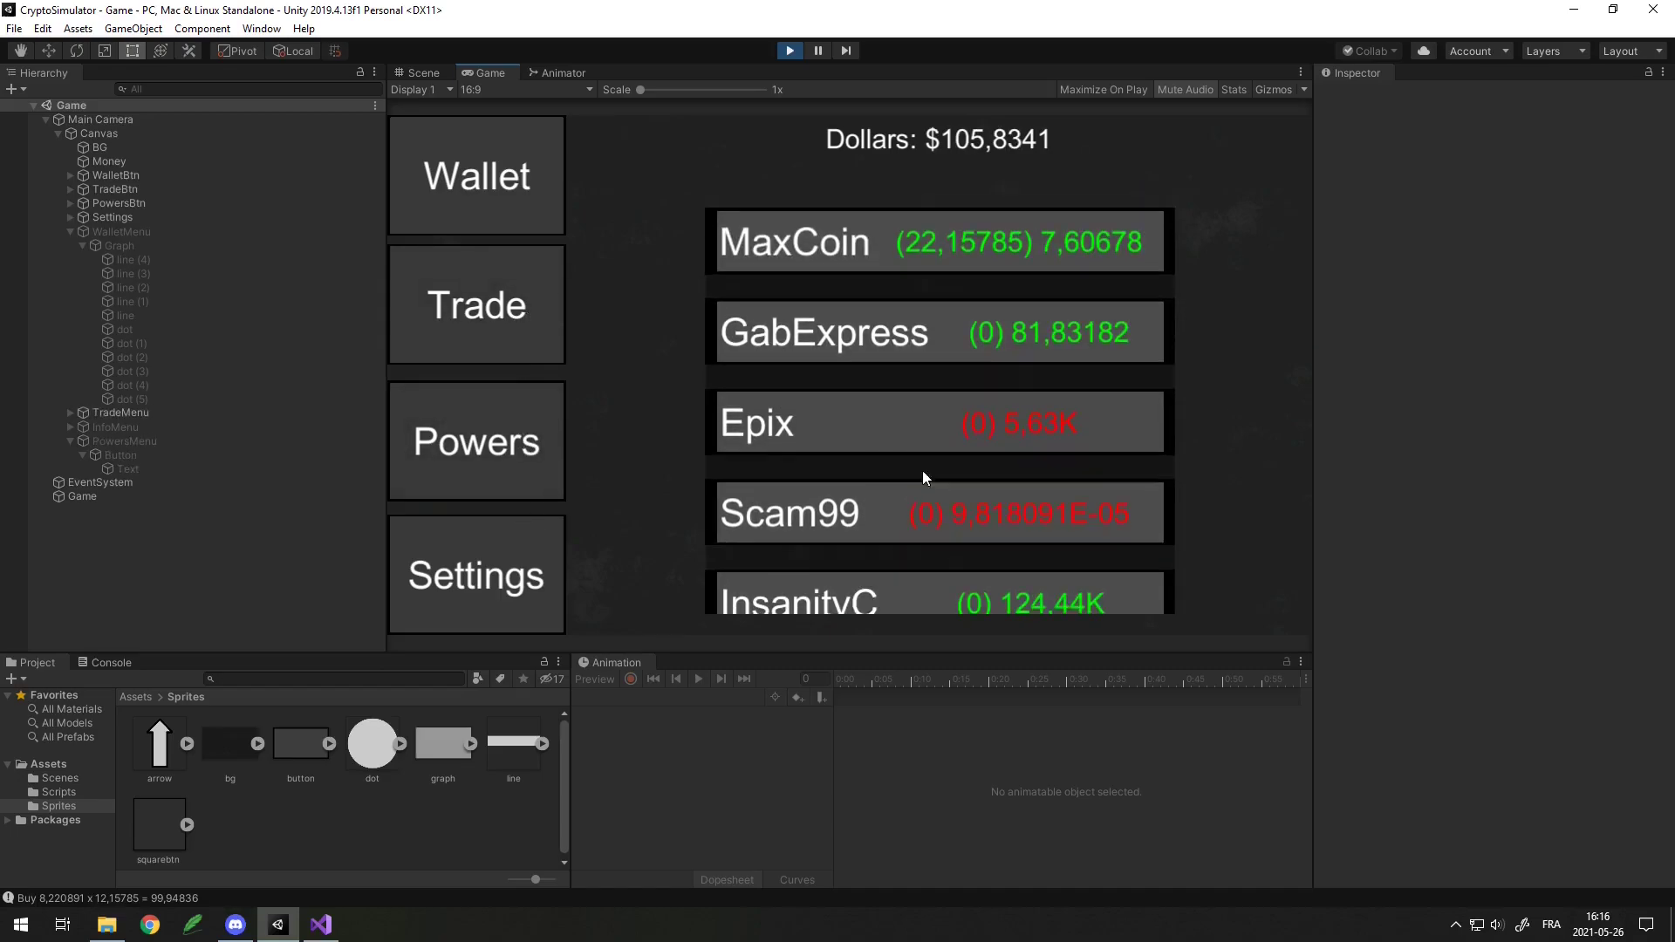
{"action": "left_click", "coordinate": [799, 234]}
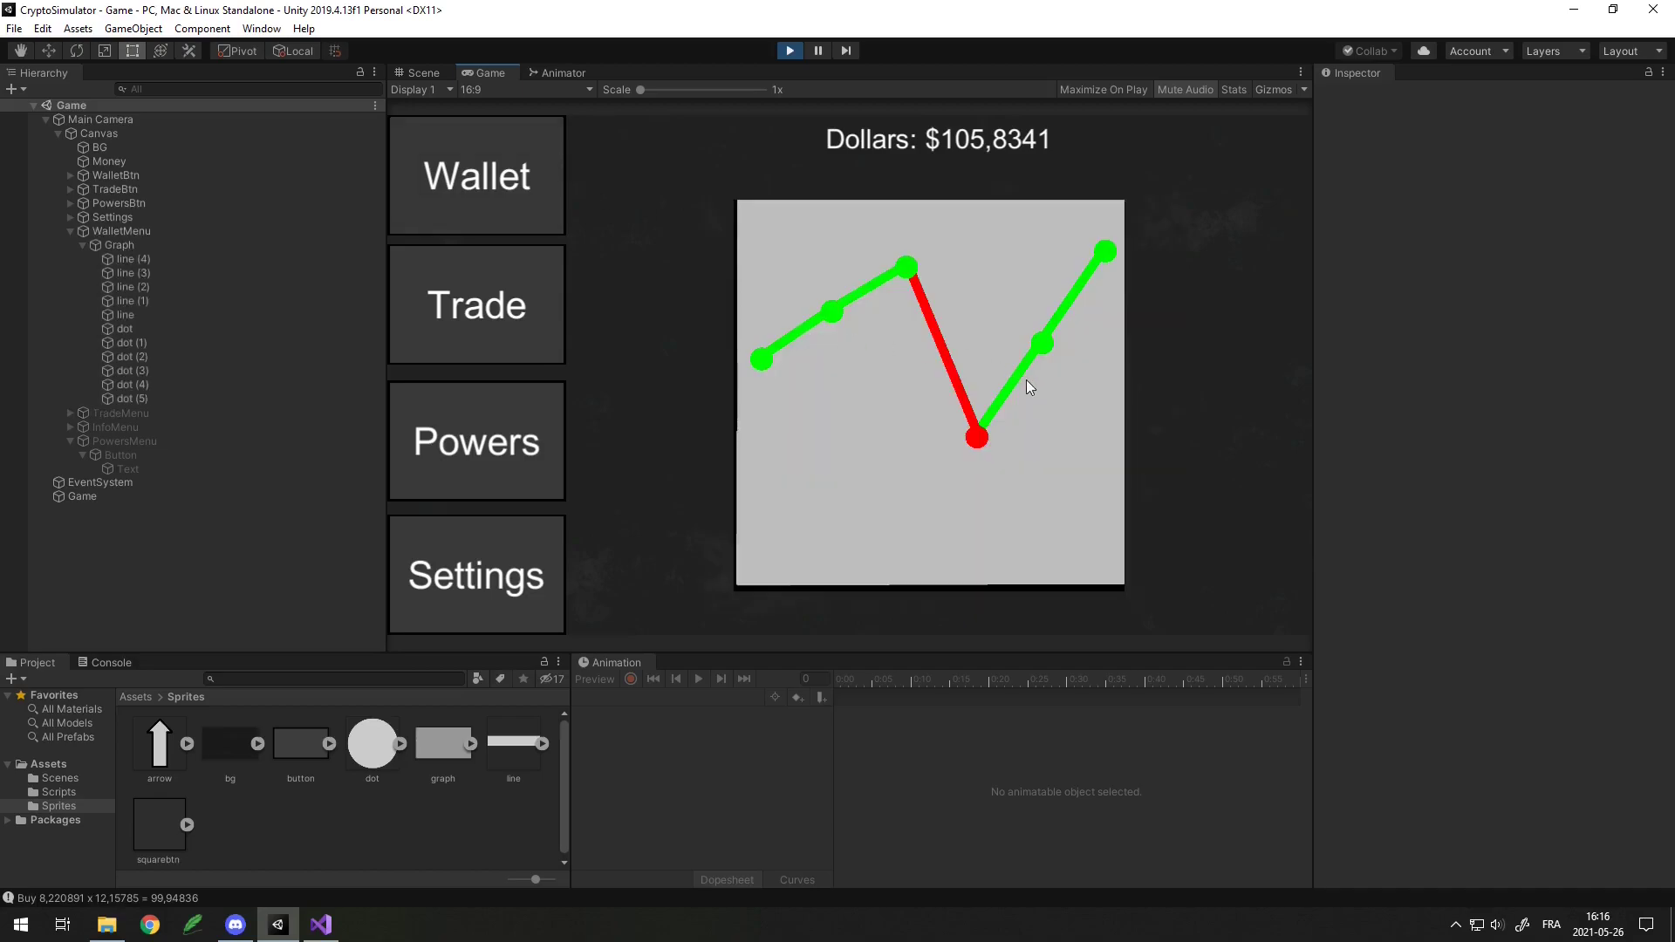
Keep cycling through Powers, Wallet and Trade, then reopen and leave the MaxCoin trade screen.
{"action": "left_click", "coordinate": [522, 449]}
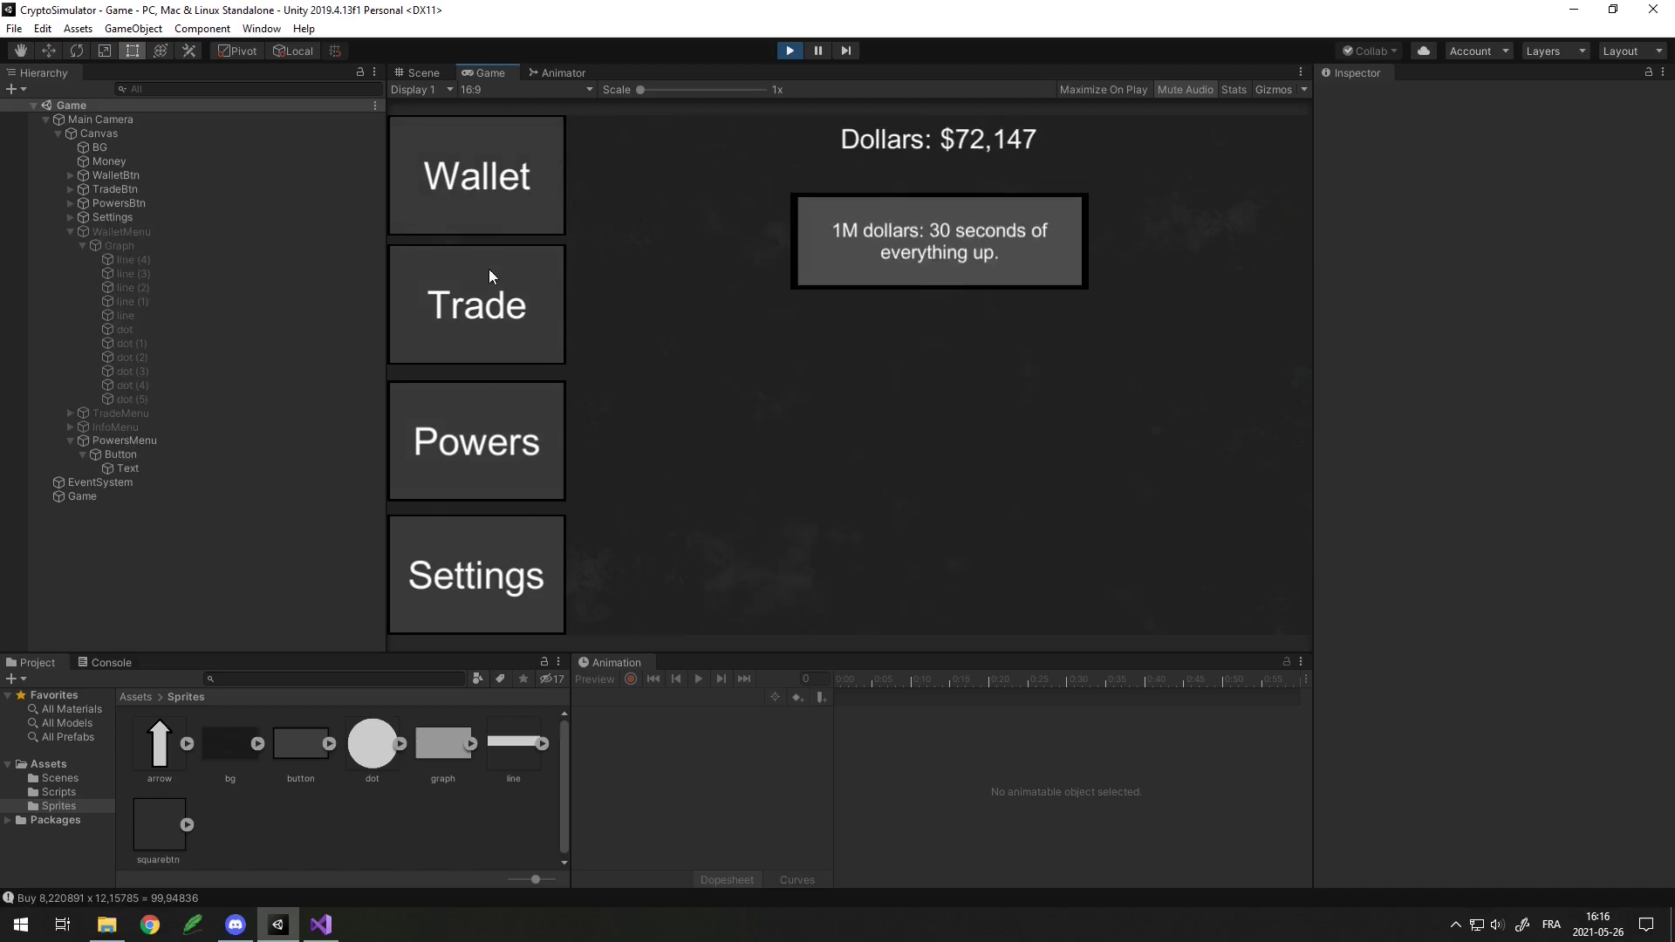
{"action": "left_click", "coordinate": [502, 201]}
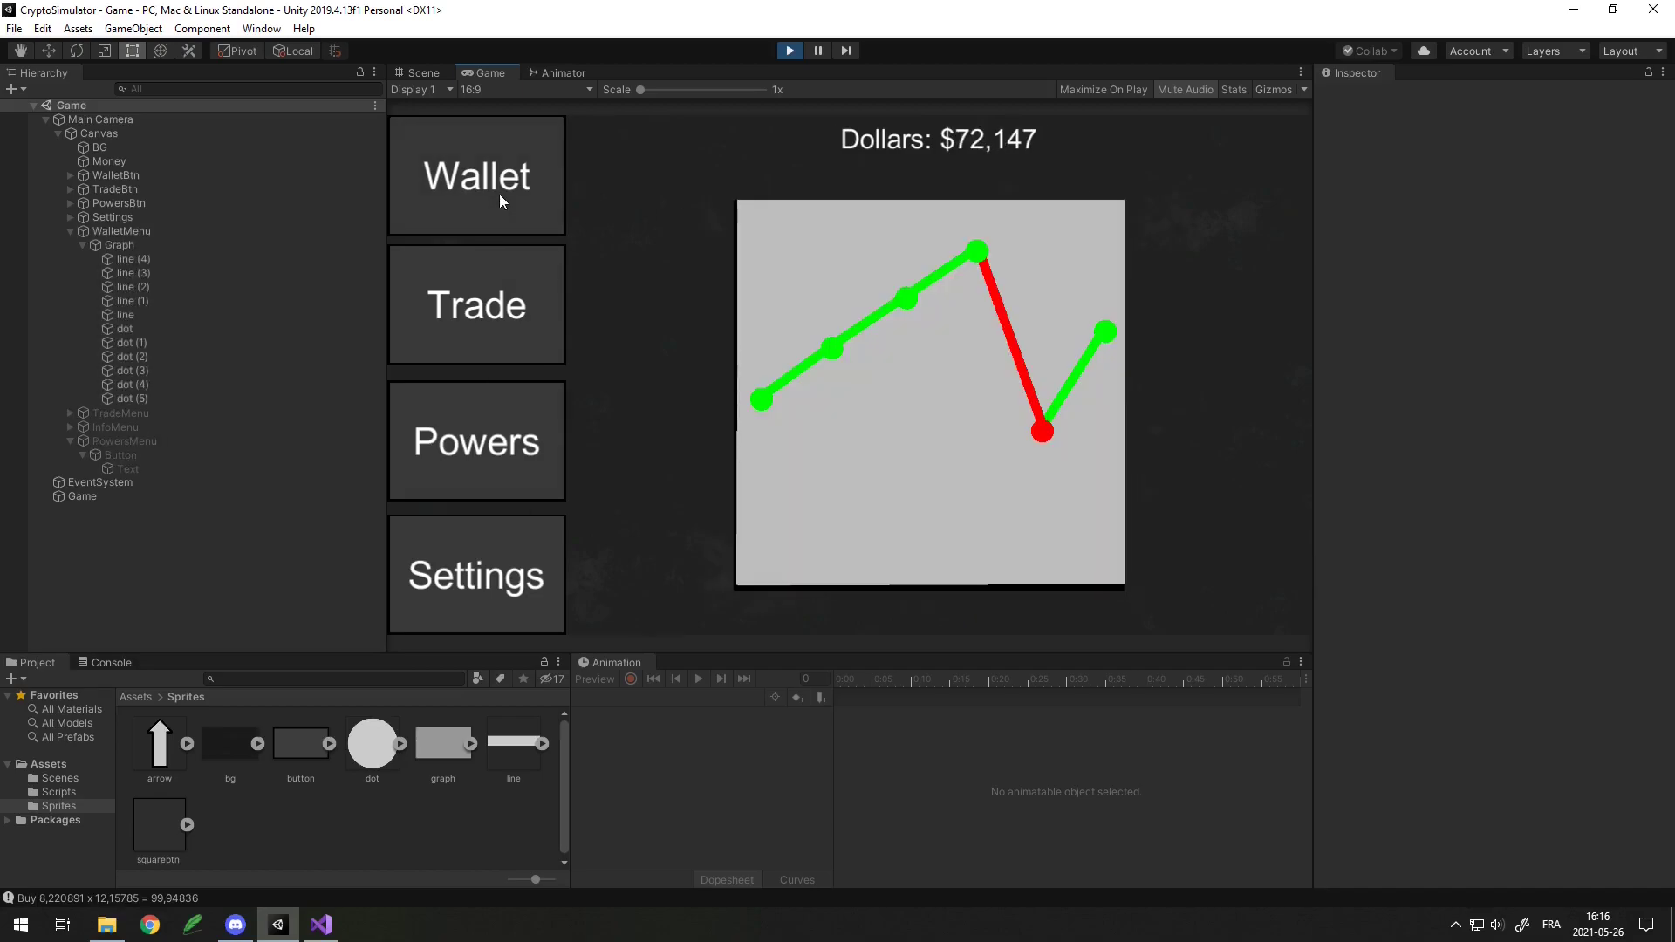
{"action": "left_click", "coordinate": [509, 253]}
{"action": "left_click", "coordinate": [489, 416]}
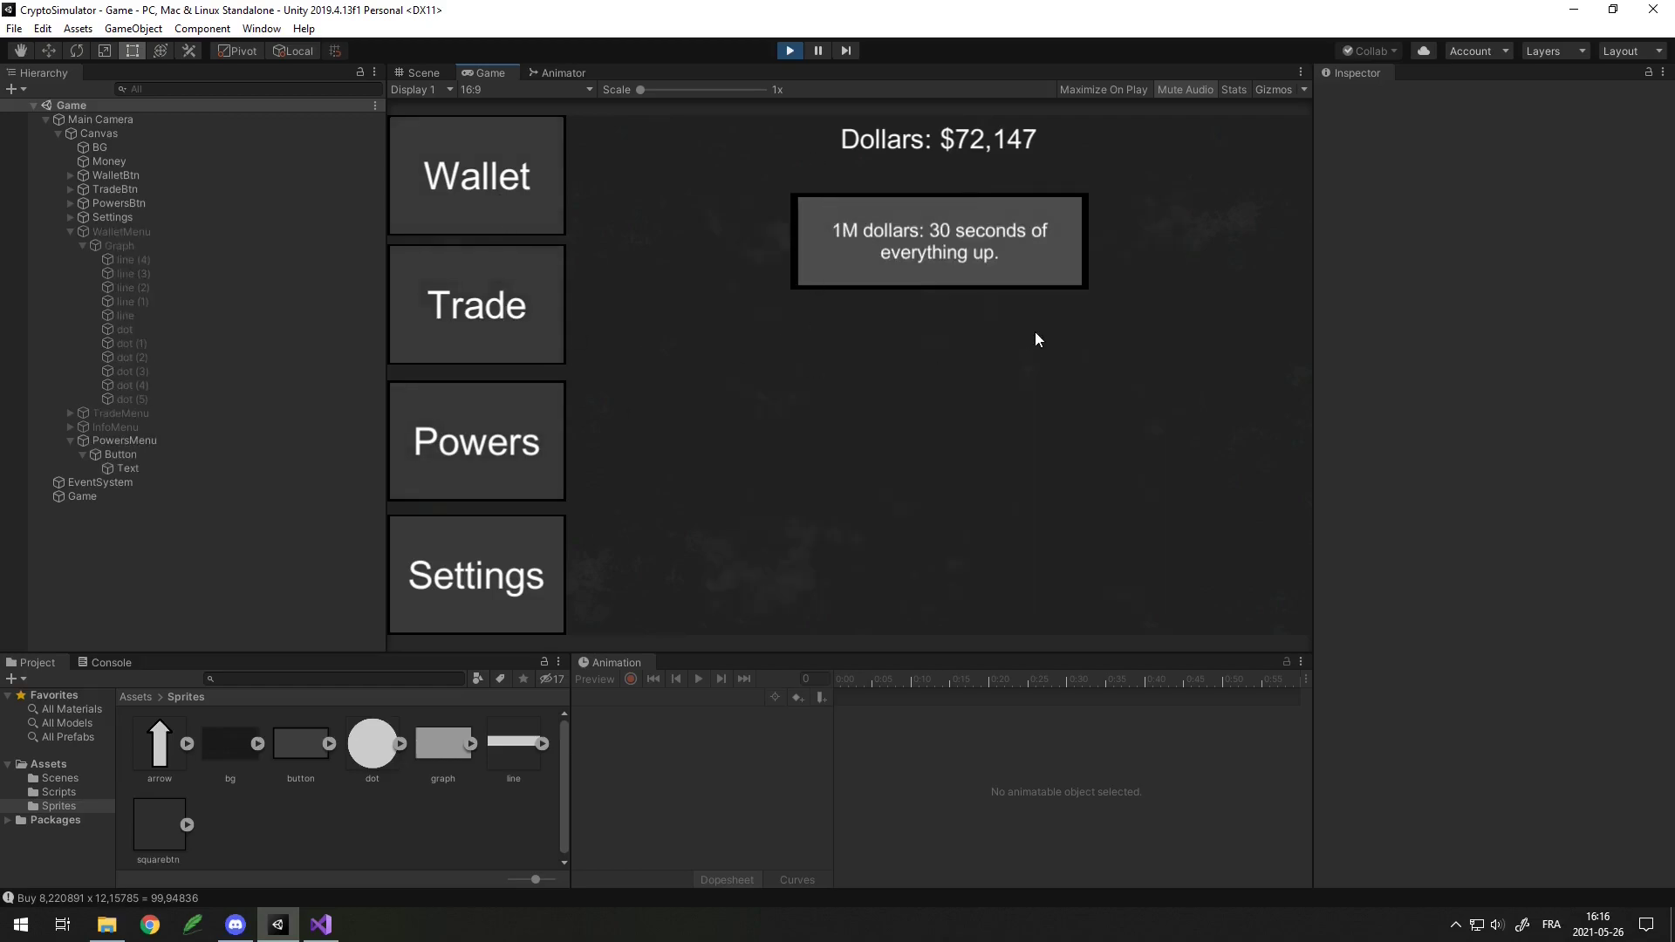
{"action": "left_click", "coordinate": [450, 336]}
{"action": "left_click", "coordinate": [433, 122]}
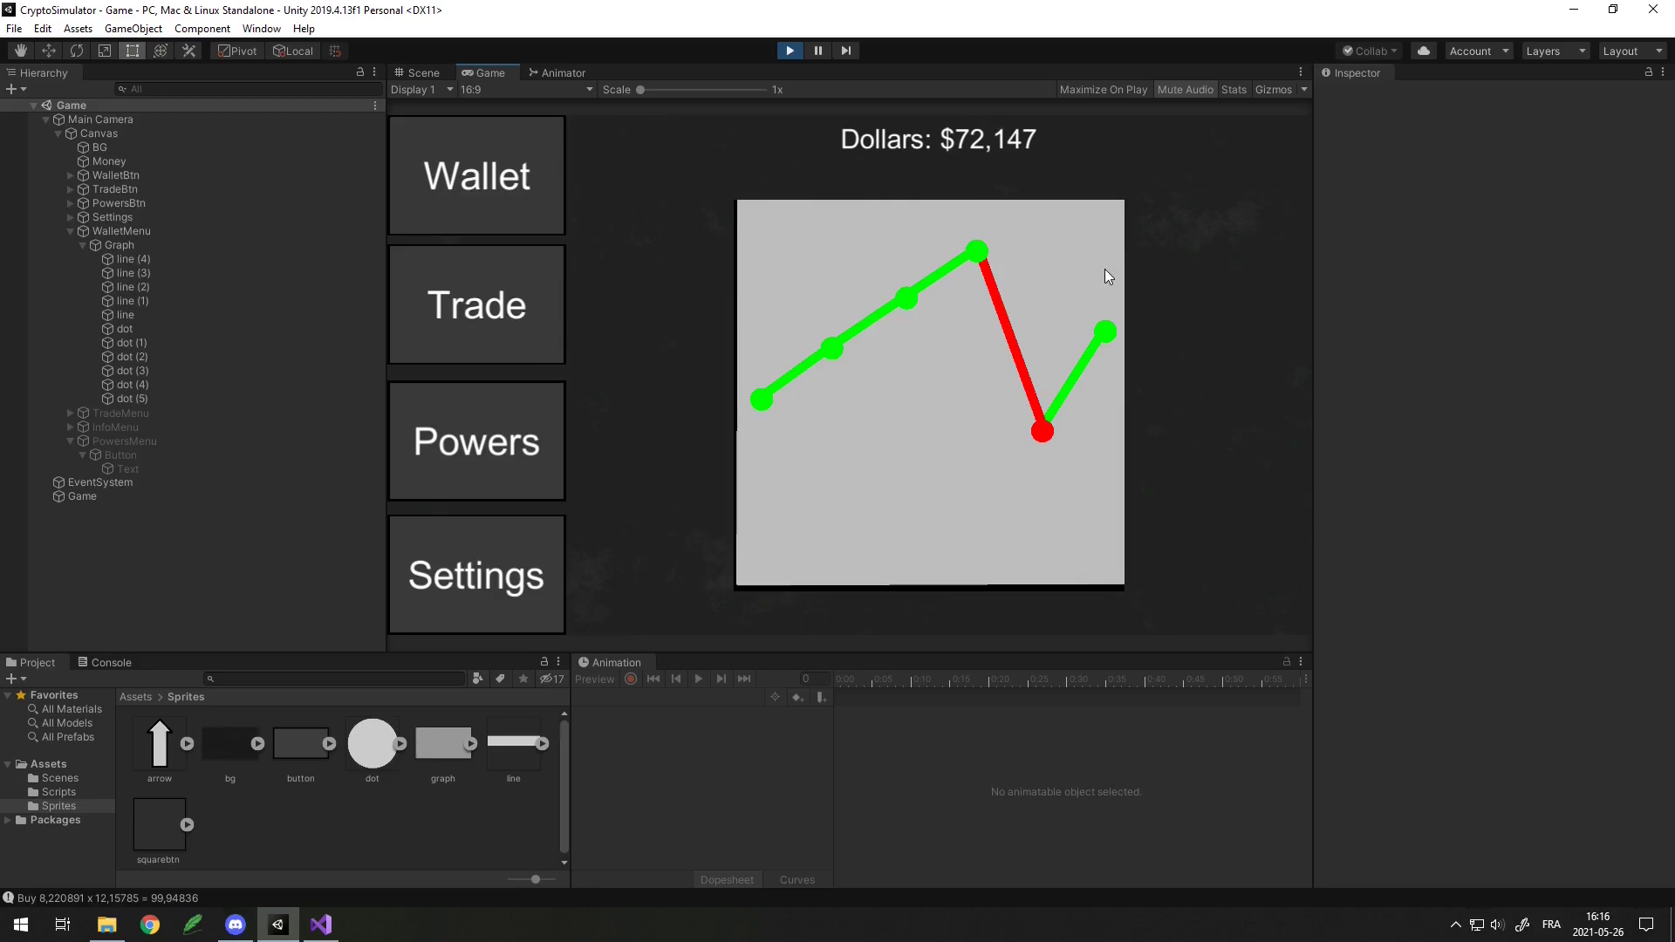
{"action": "left_click", "coordinate": [497, 352]}
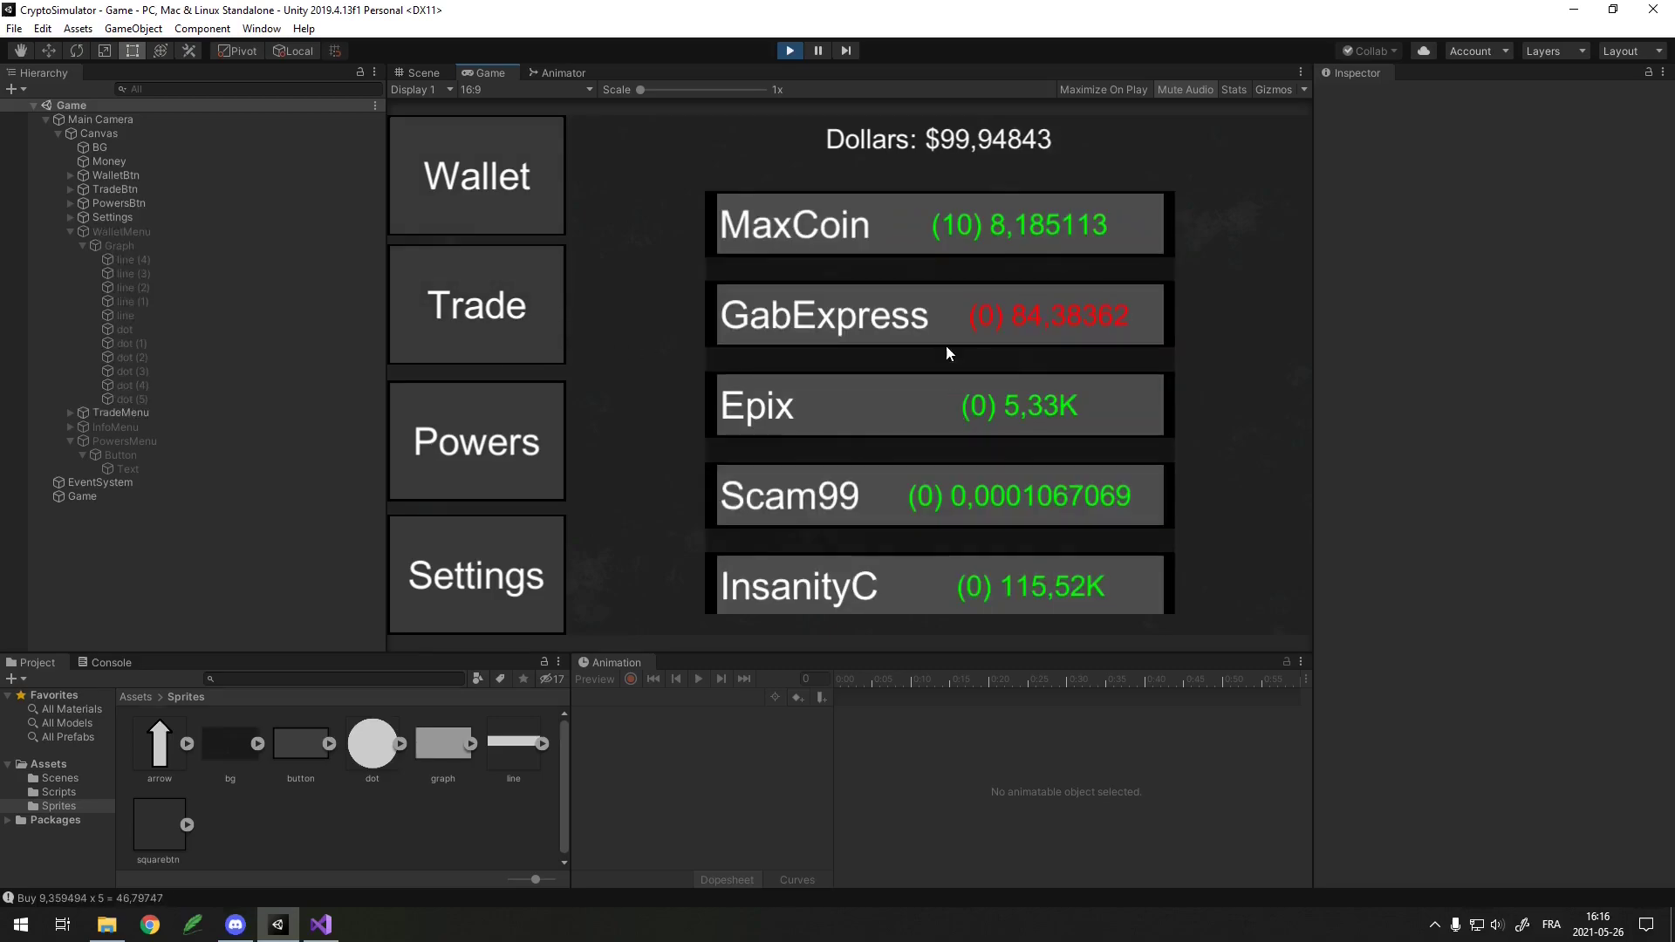
{"action": "left_click", "coordinate": [923, 235]}
{"action": "left_click", "coordinate": [640, 599]}
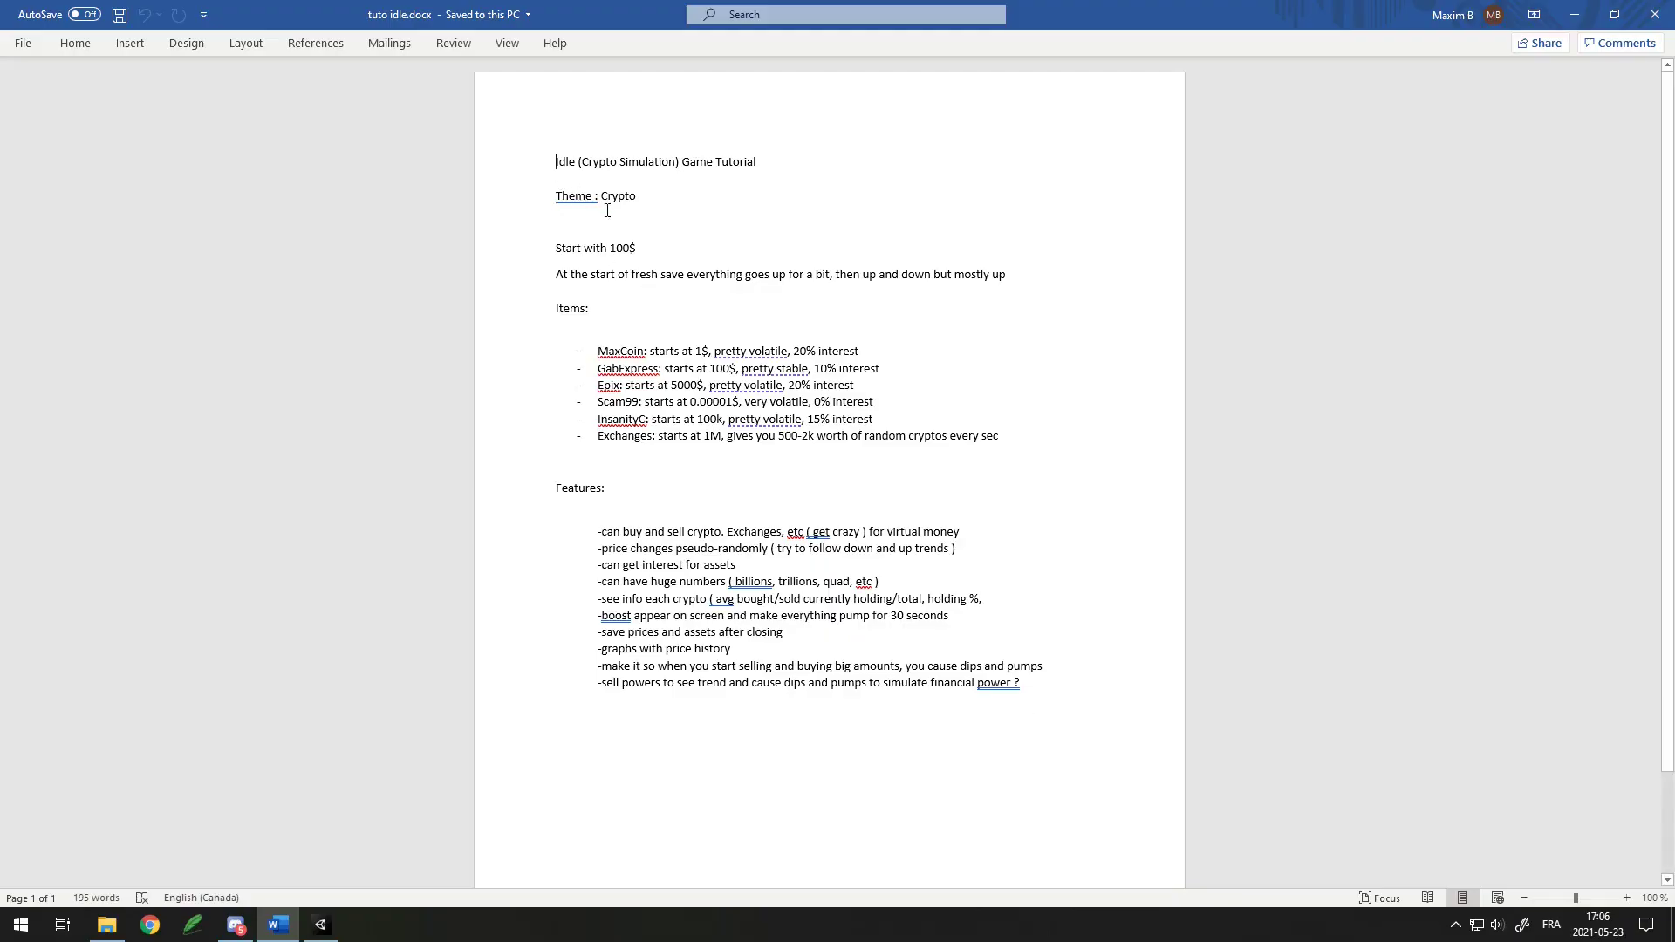
{"action": "triple_click", "coordinate": [607, 201]}
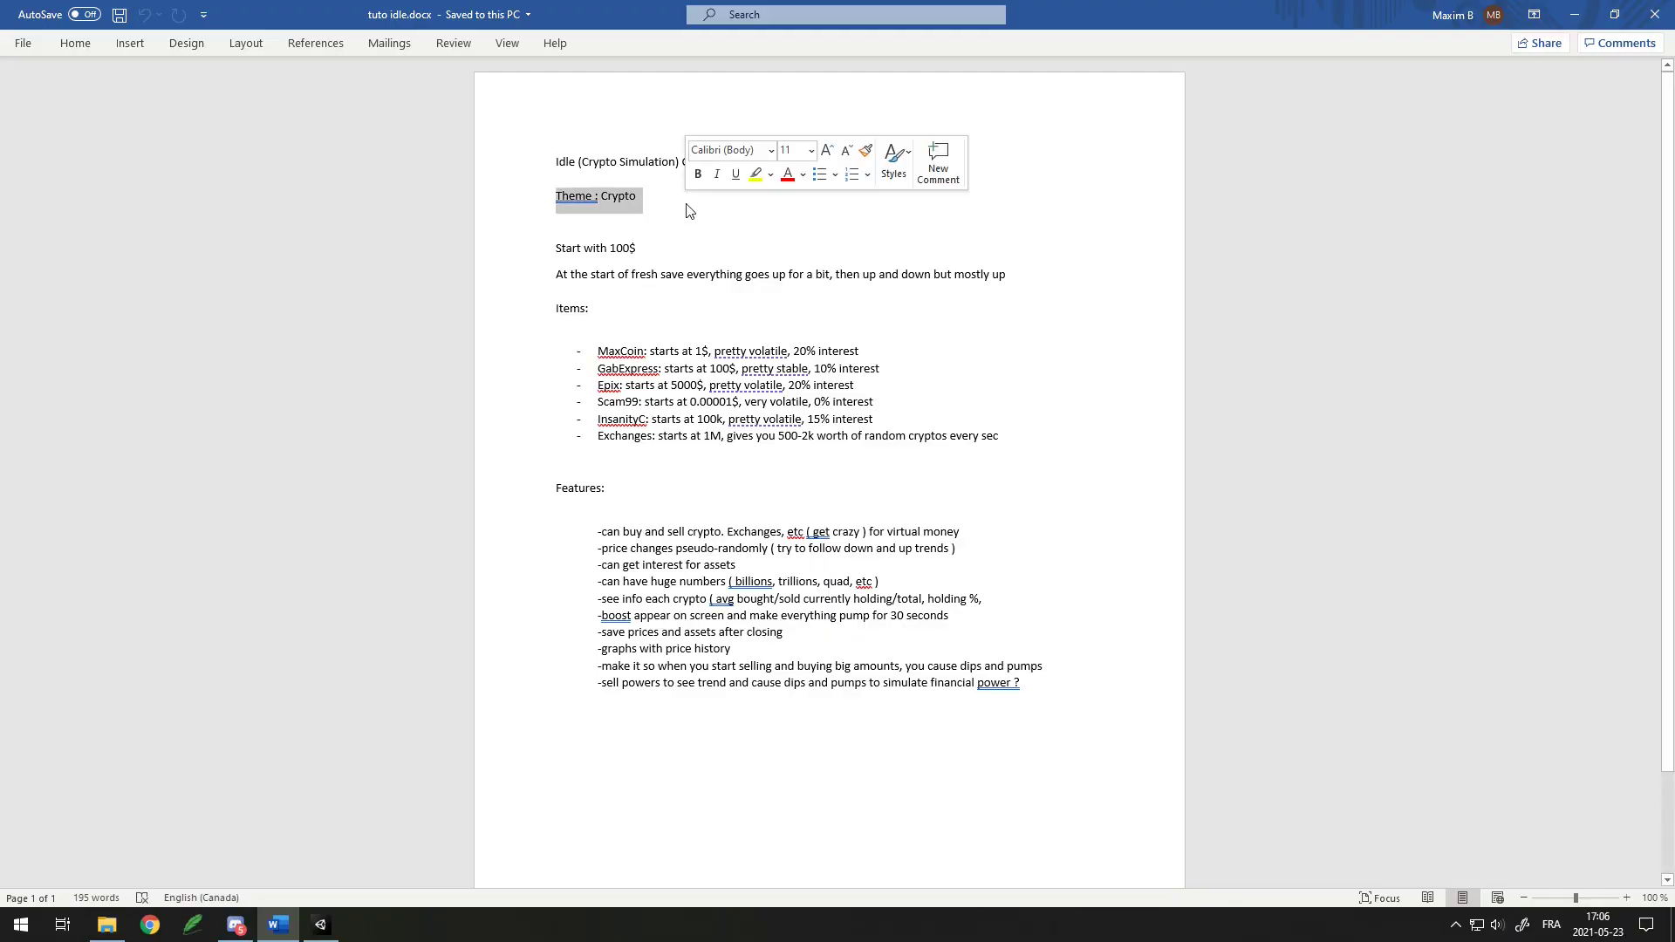
{"action": "left_click", "coordinate": [685, 274]}
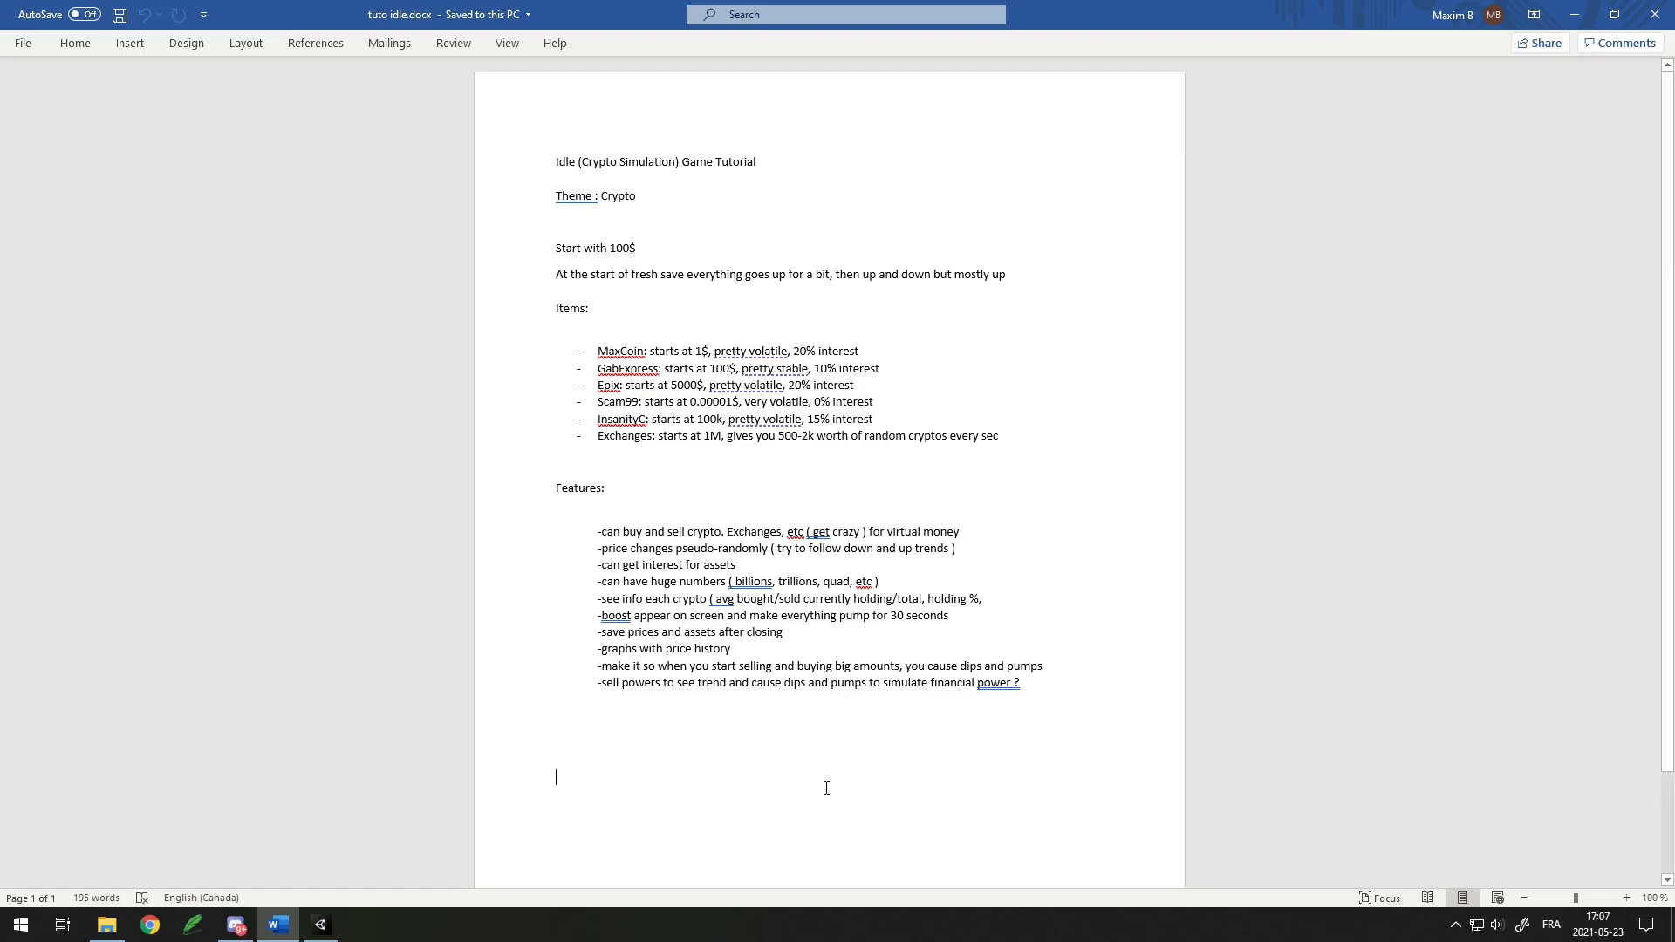
{"action": "key", "text": "ctrl+a"}
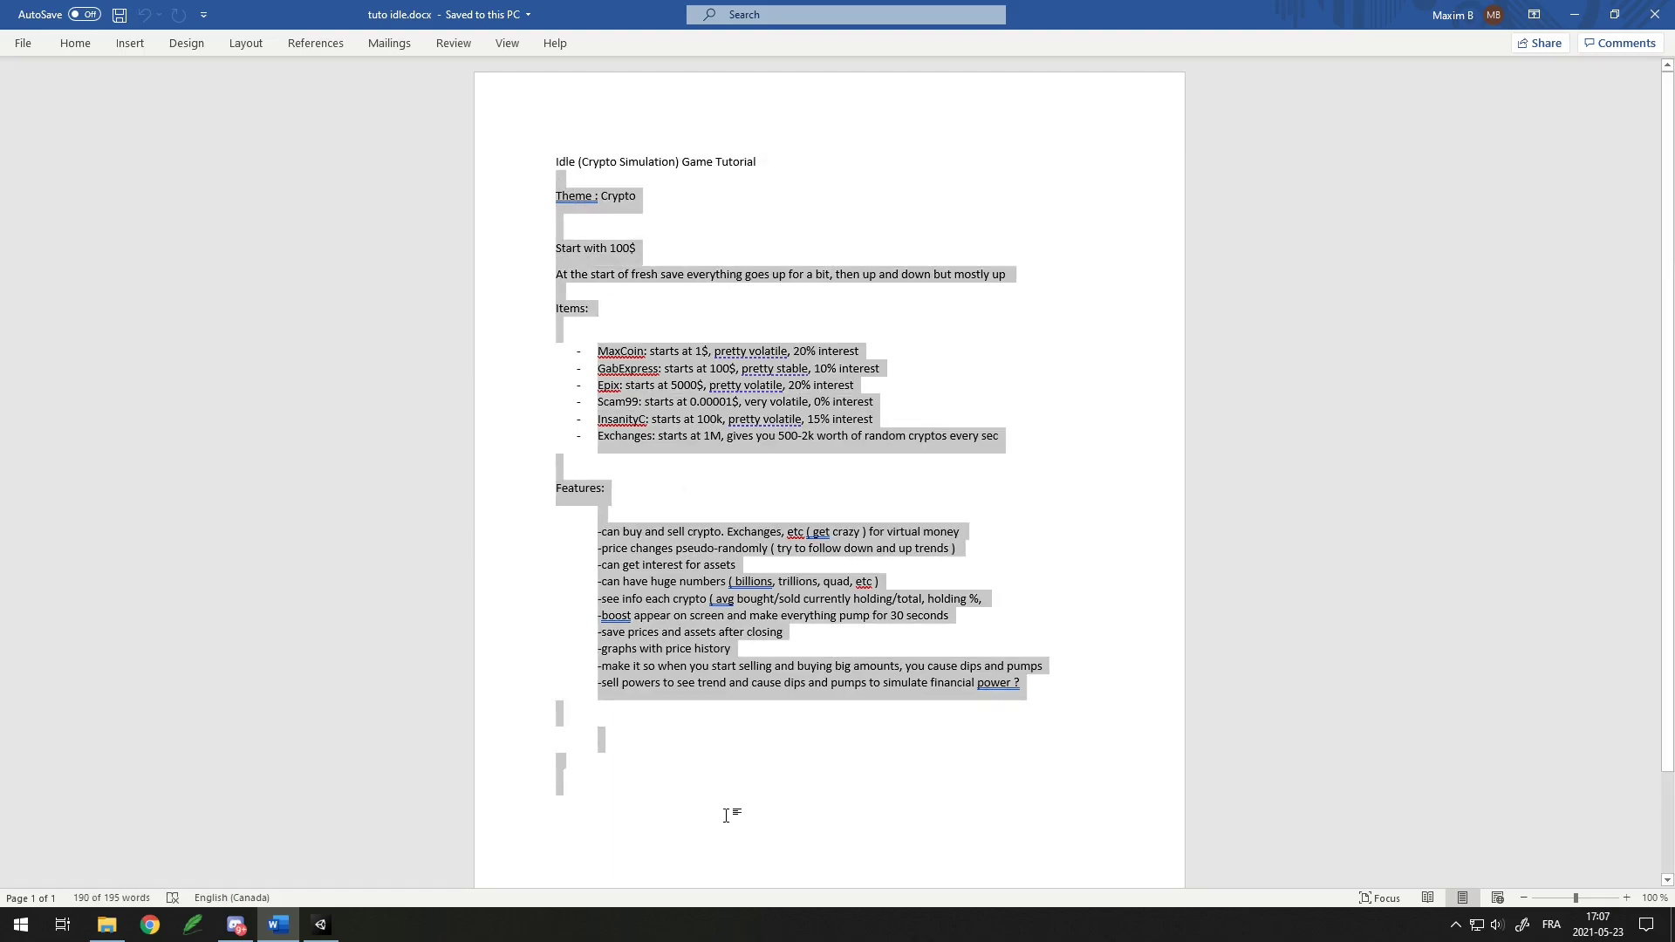
{"action": "left_click", "coordinate": [725, 815]}
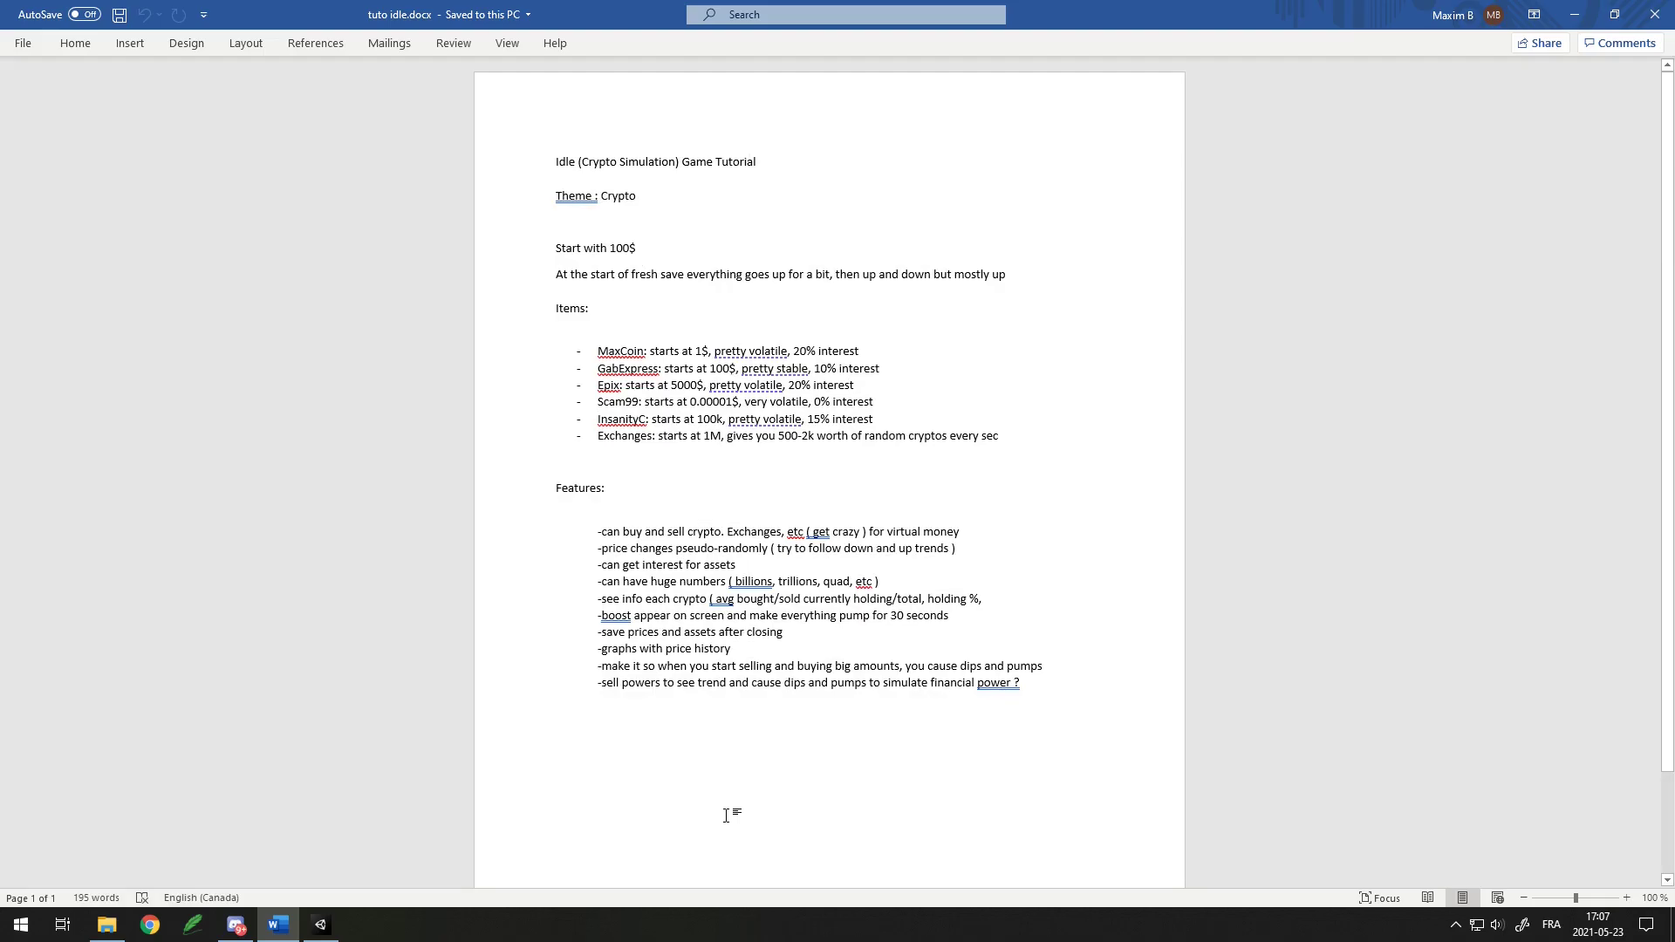
Rename the SampleScene asset to 'Game' and reload the scene.
{"action": "key", "text": "alt+Tab"}
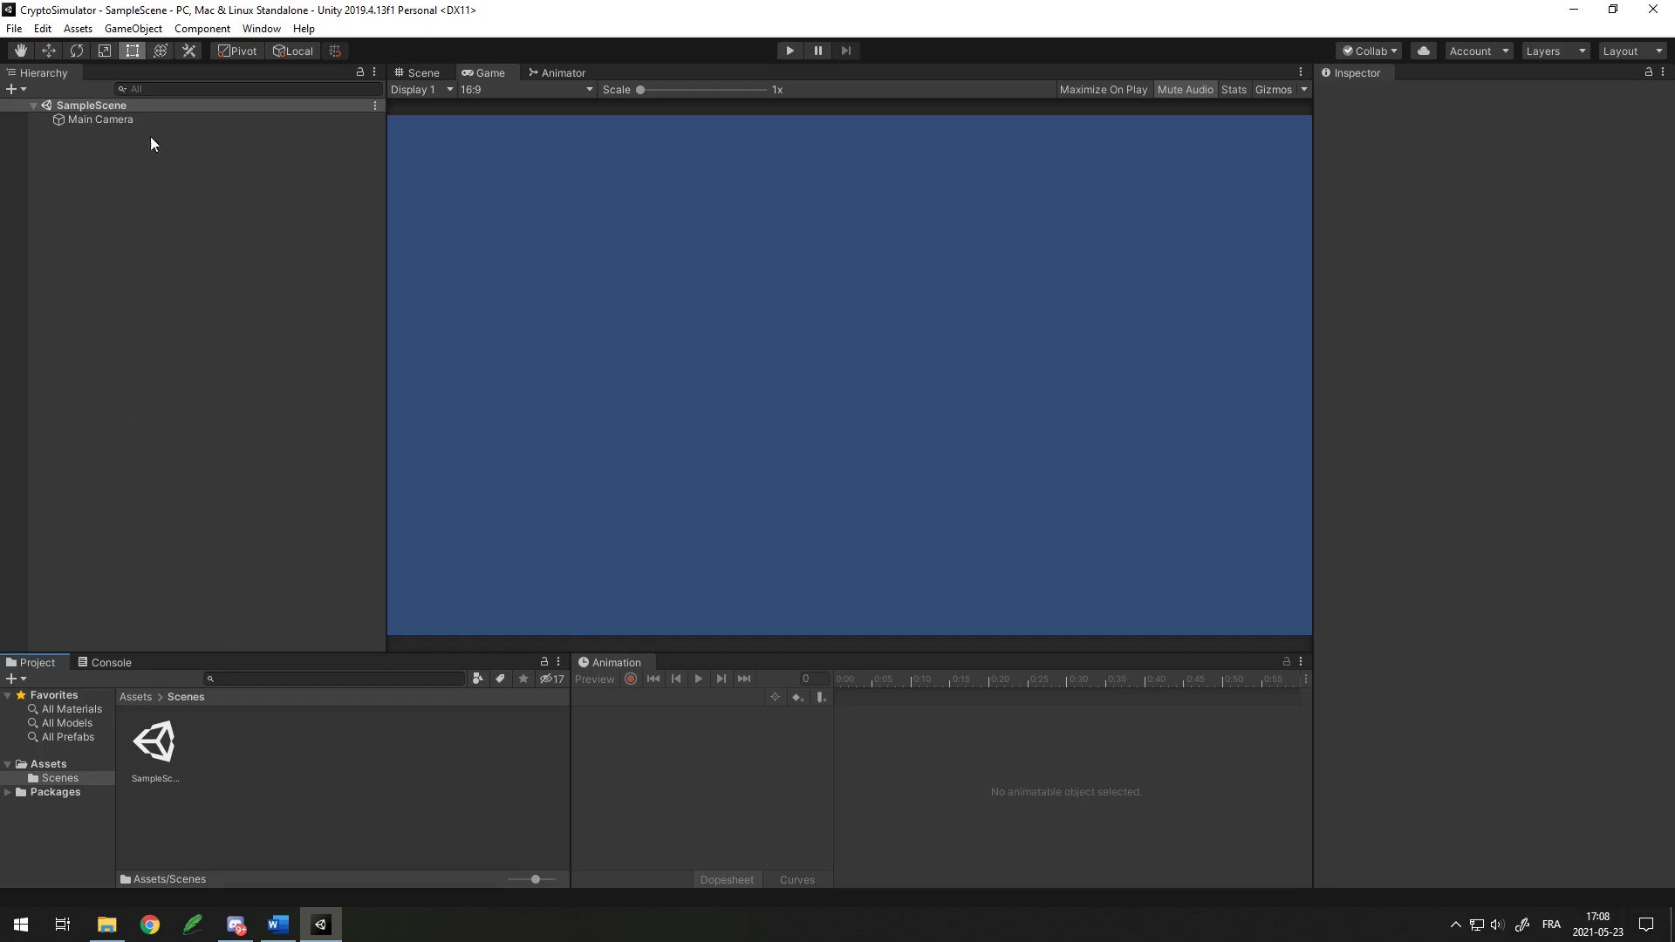
{"action": "right_click", "coordinate": [154, 742]}
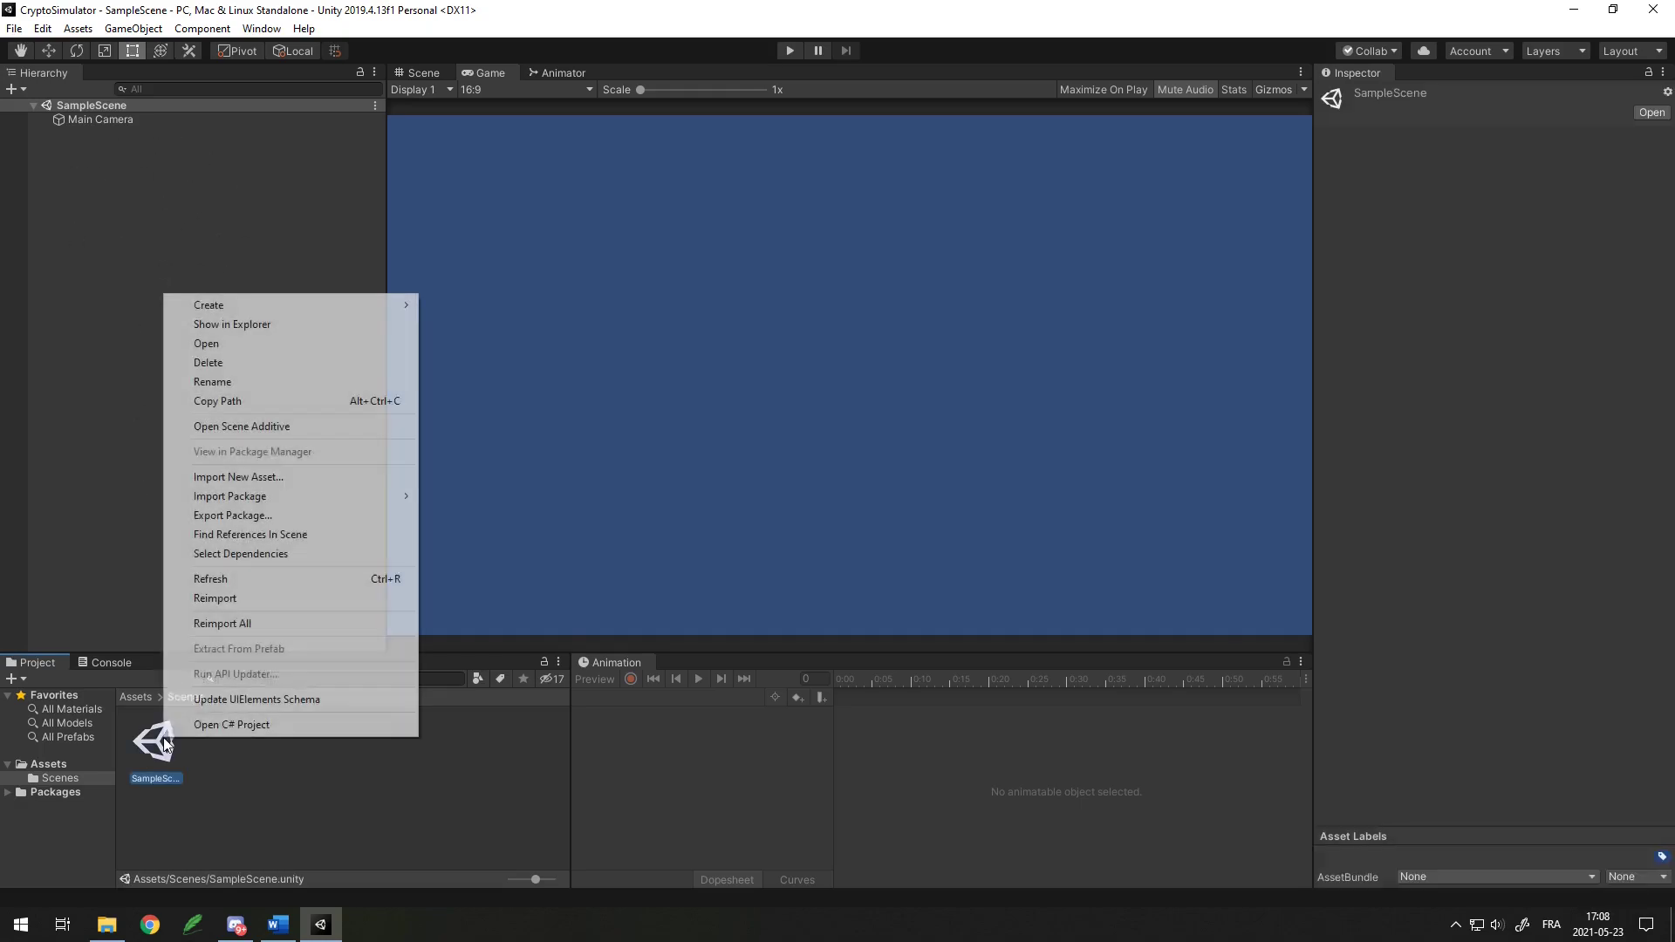
{"action": "left_click", "coordinate": [225, 381]}
{"action": "type", "text": "Game"}
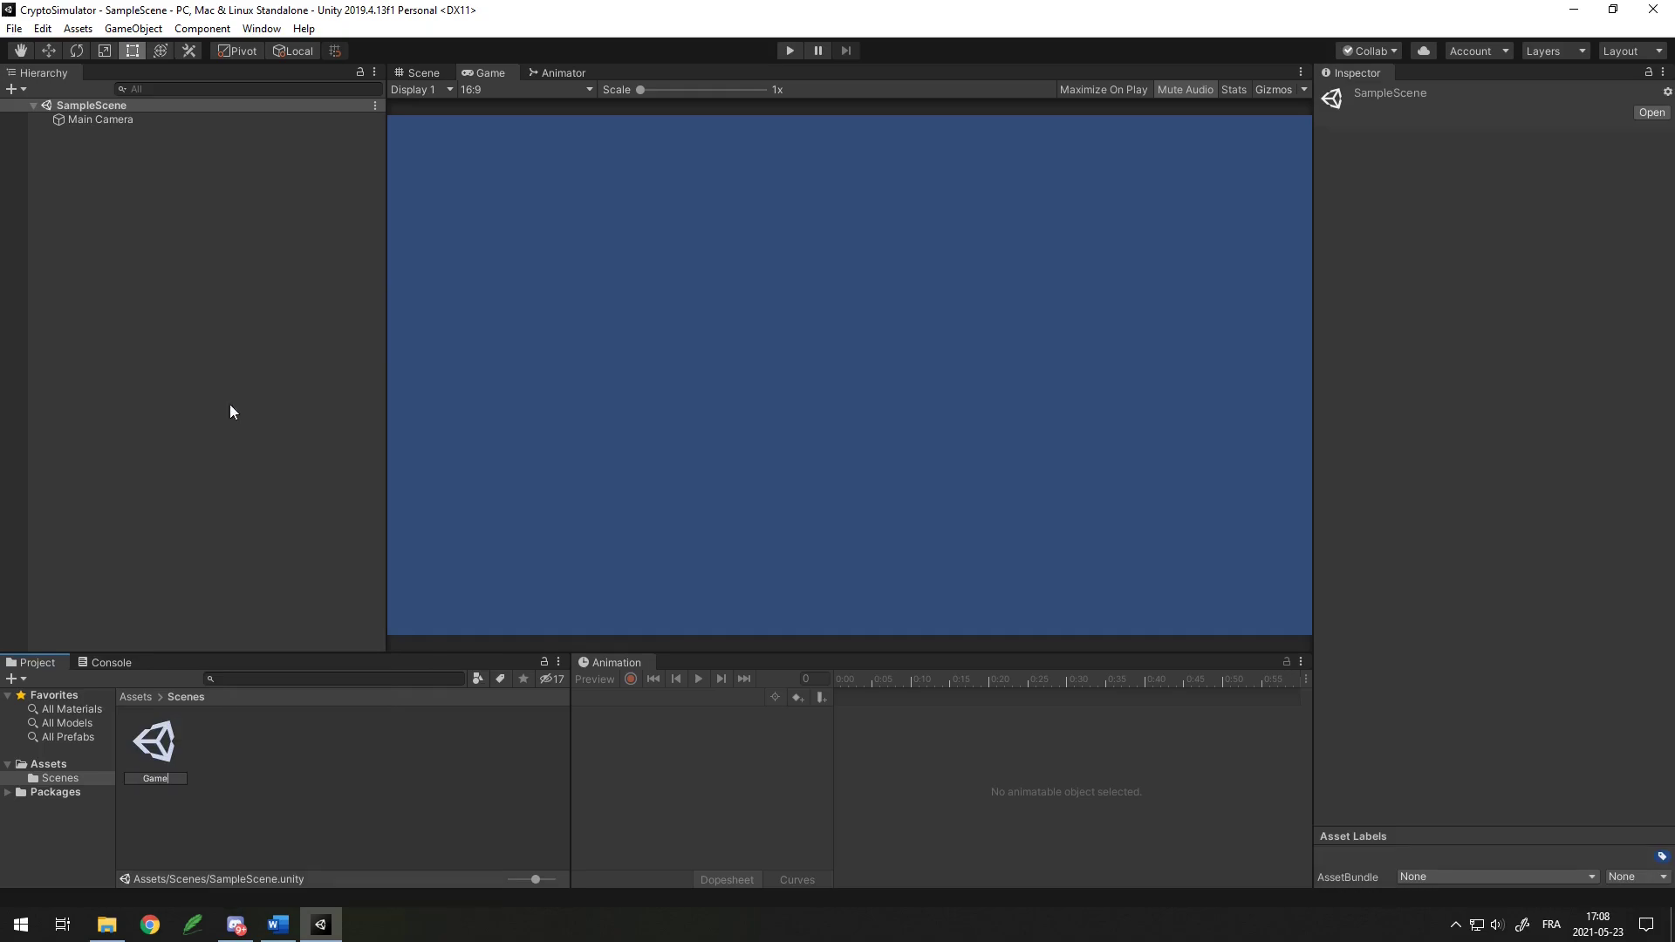
{"action": "key", "text": "Return"}
{"action": "left_click", "coordinate": [884, 517]}
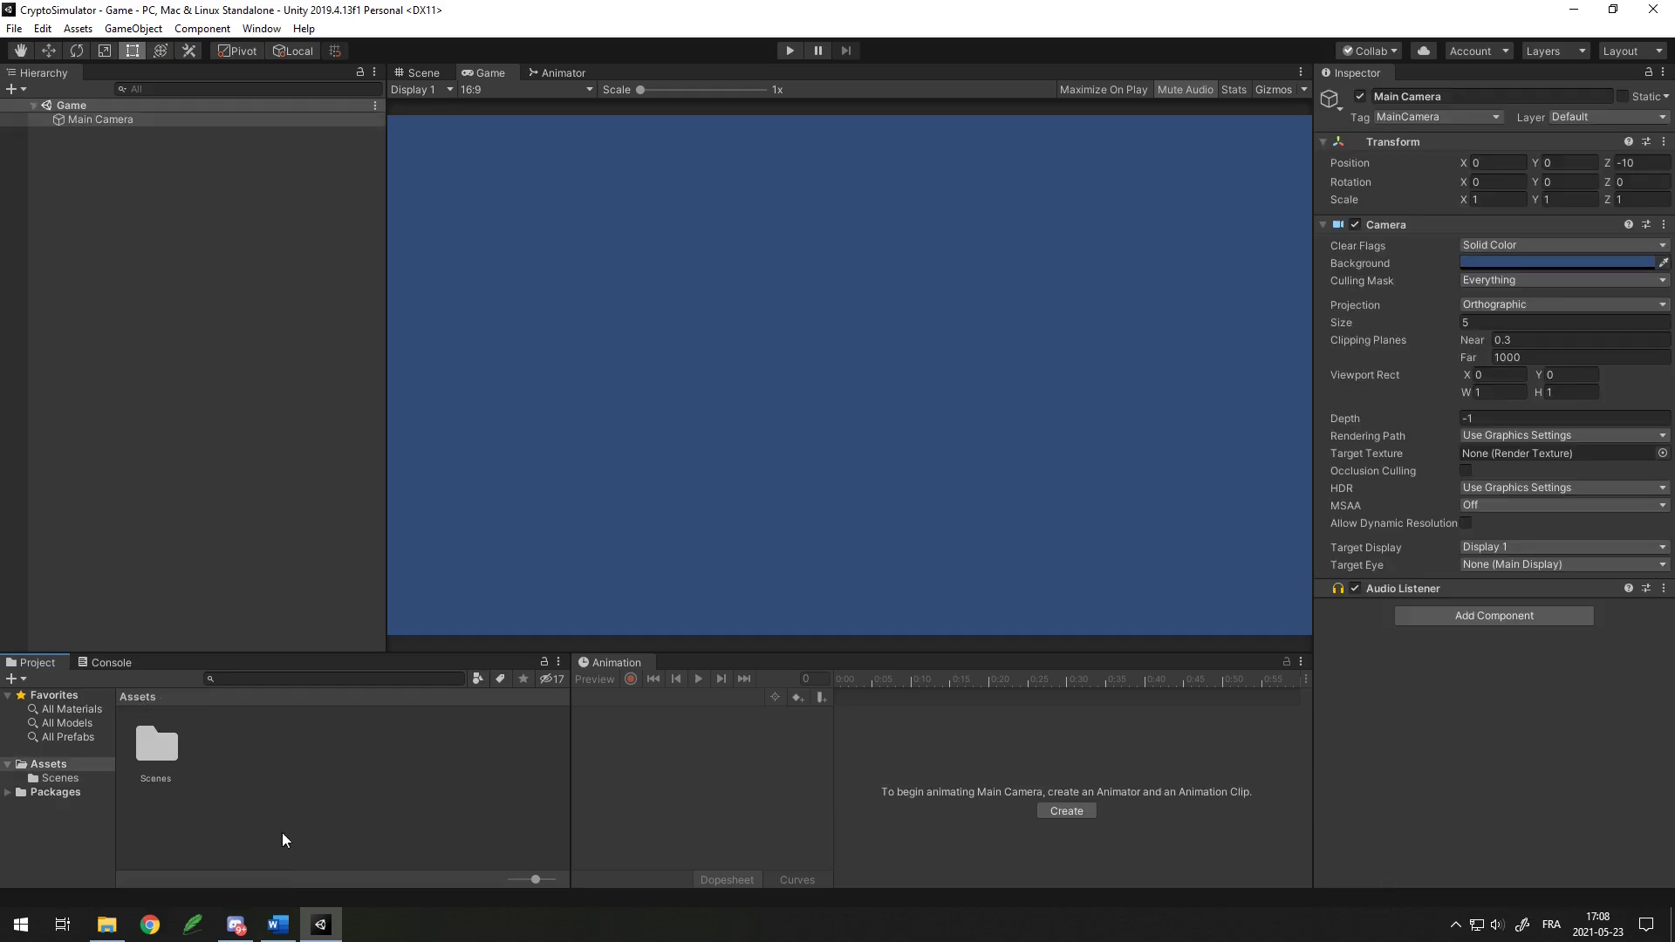
Create a Sprites folder in Assets and import the arrow, bg, button, graph and squarebtn images into it.
{"action": "right_click", "coordinate": [264, 765]}
{"action": "mouse_move", "coordinate": [452, 333]}
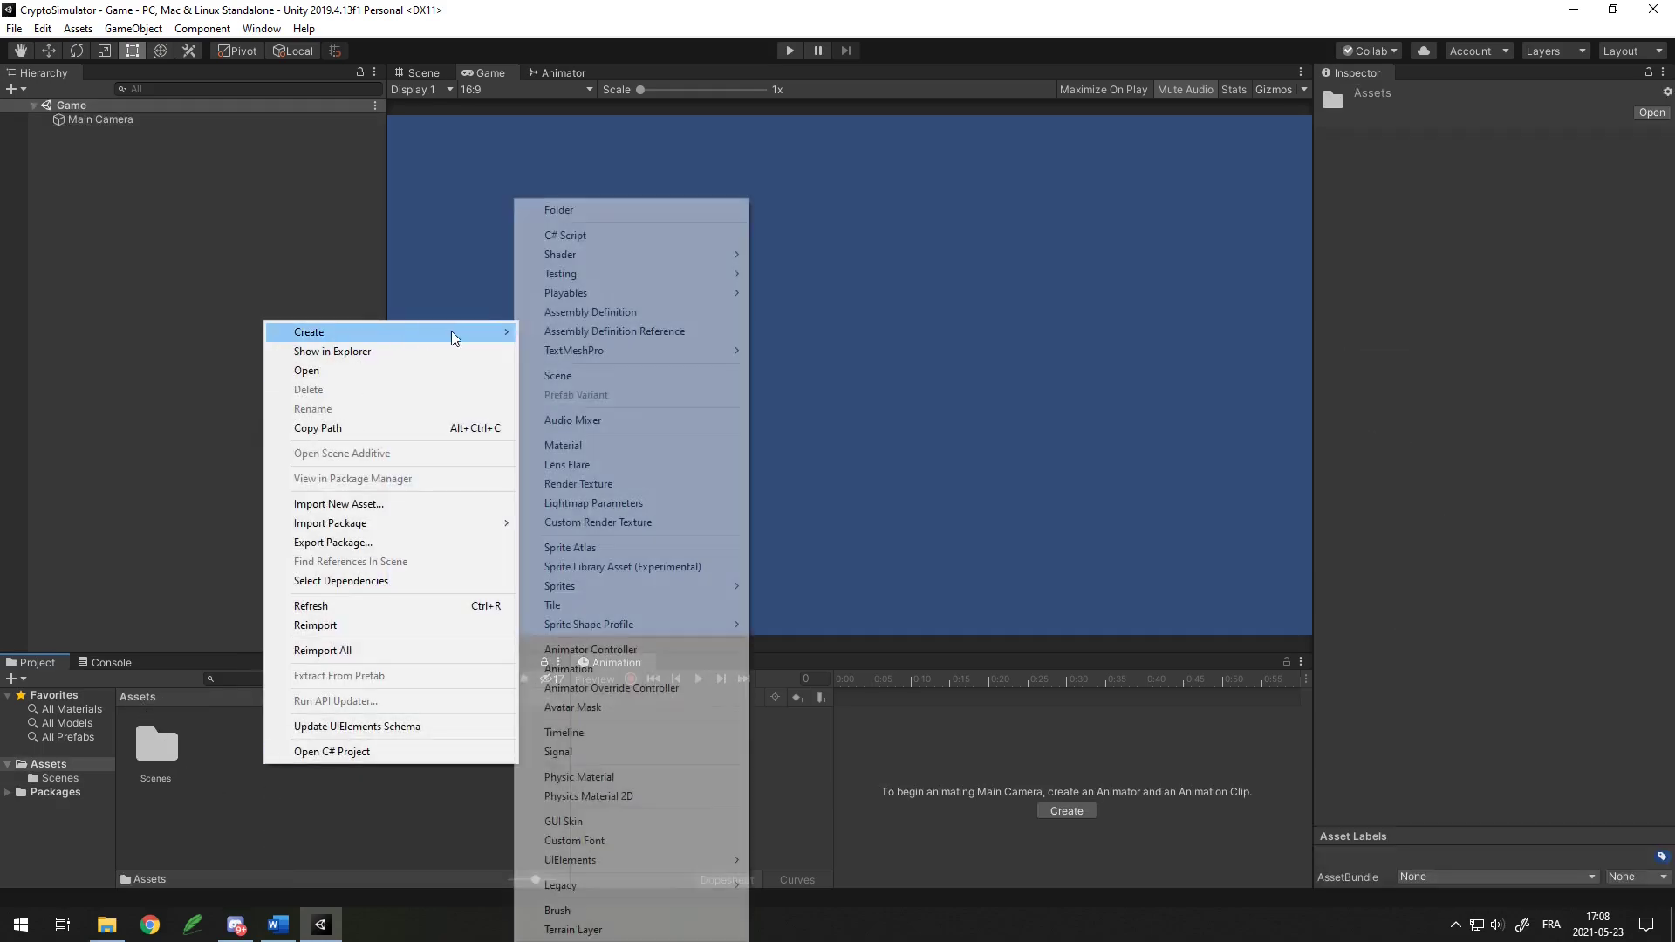
{"action": "left_click", "coordinate": [560, 211]}
{"action": "type", "text": "Sprites"}
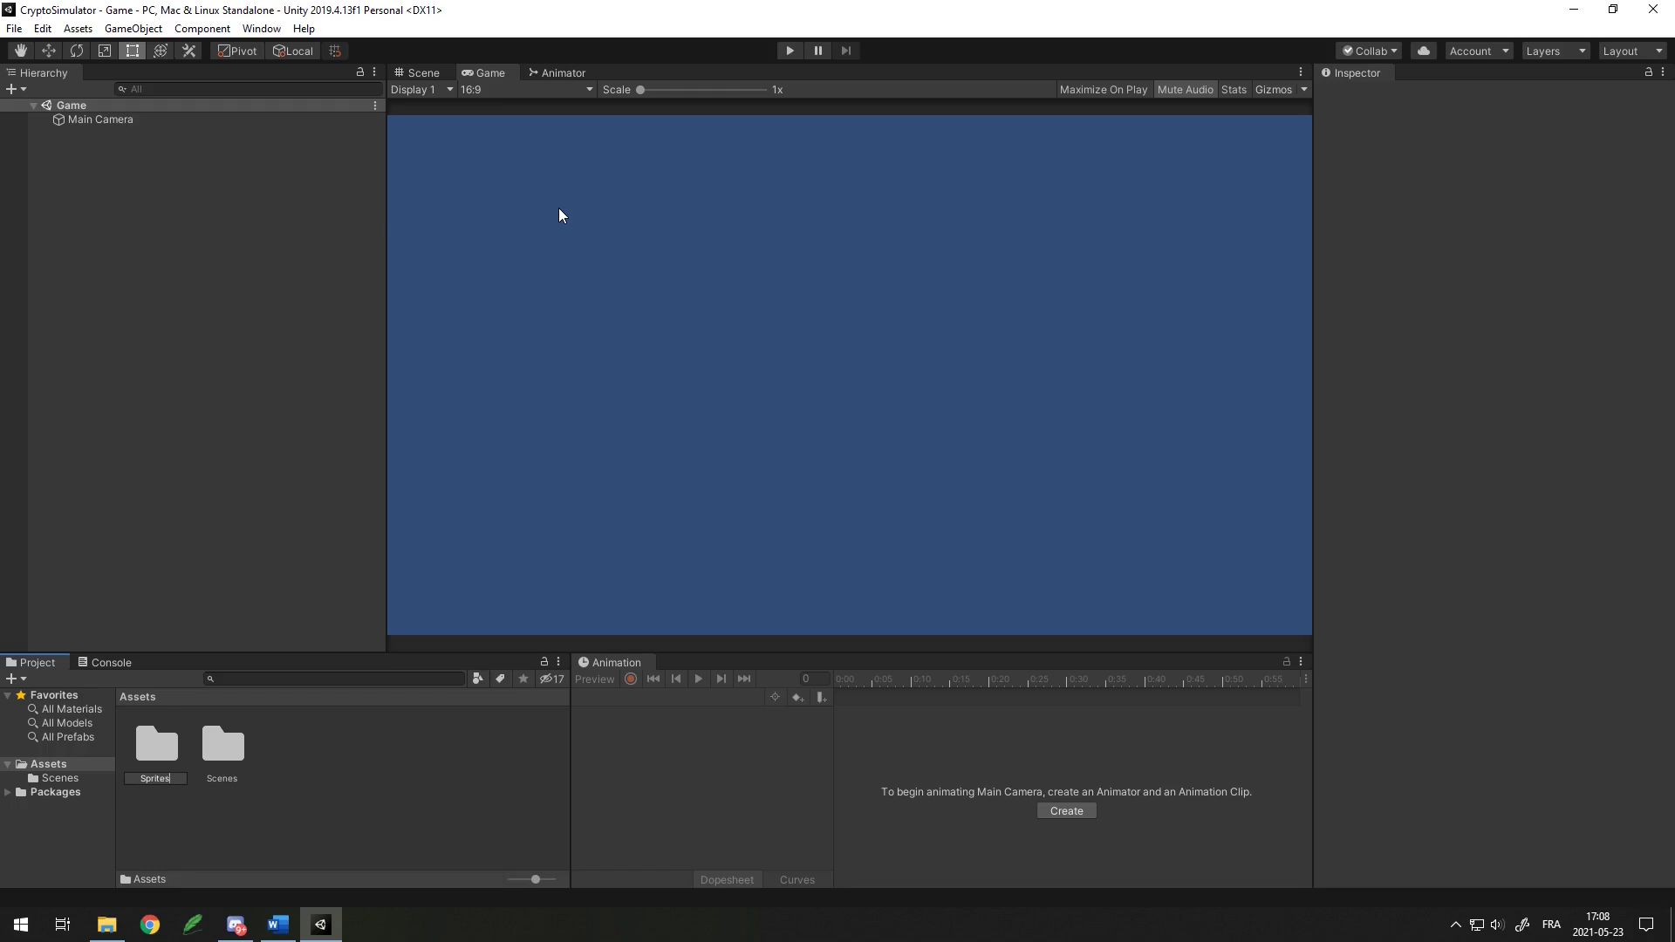
{"action": "key", "text": "Return"}
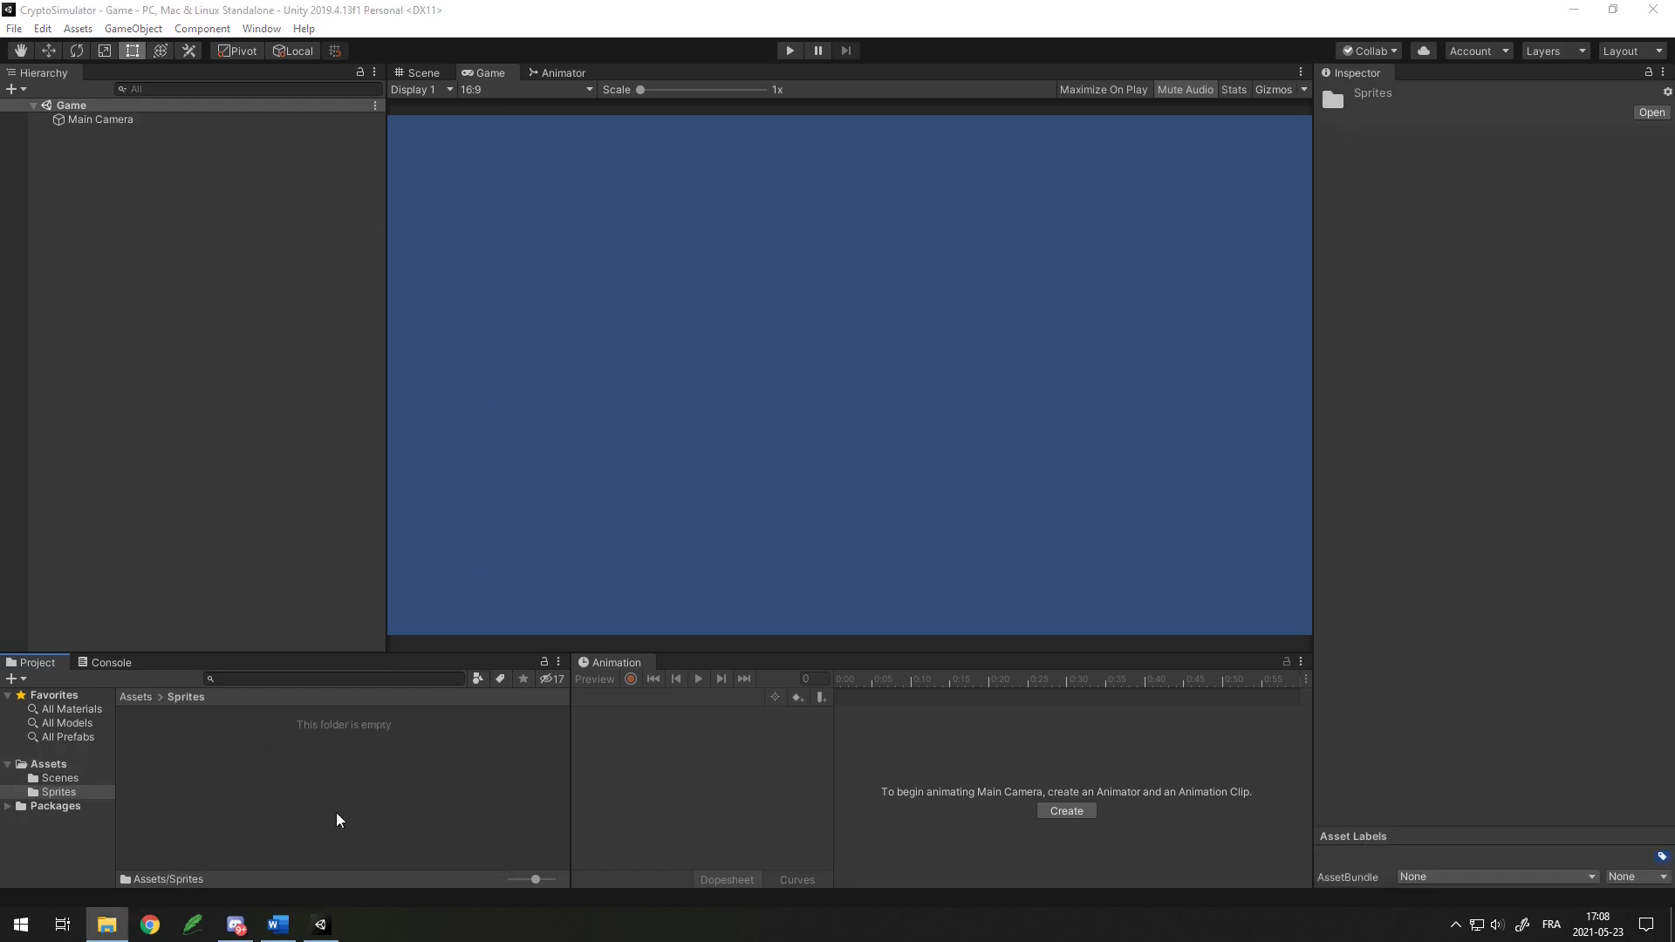
{"action": "left_click_drag", "start_coordinate": [337, 820], "coordinate": [332, 799]}
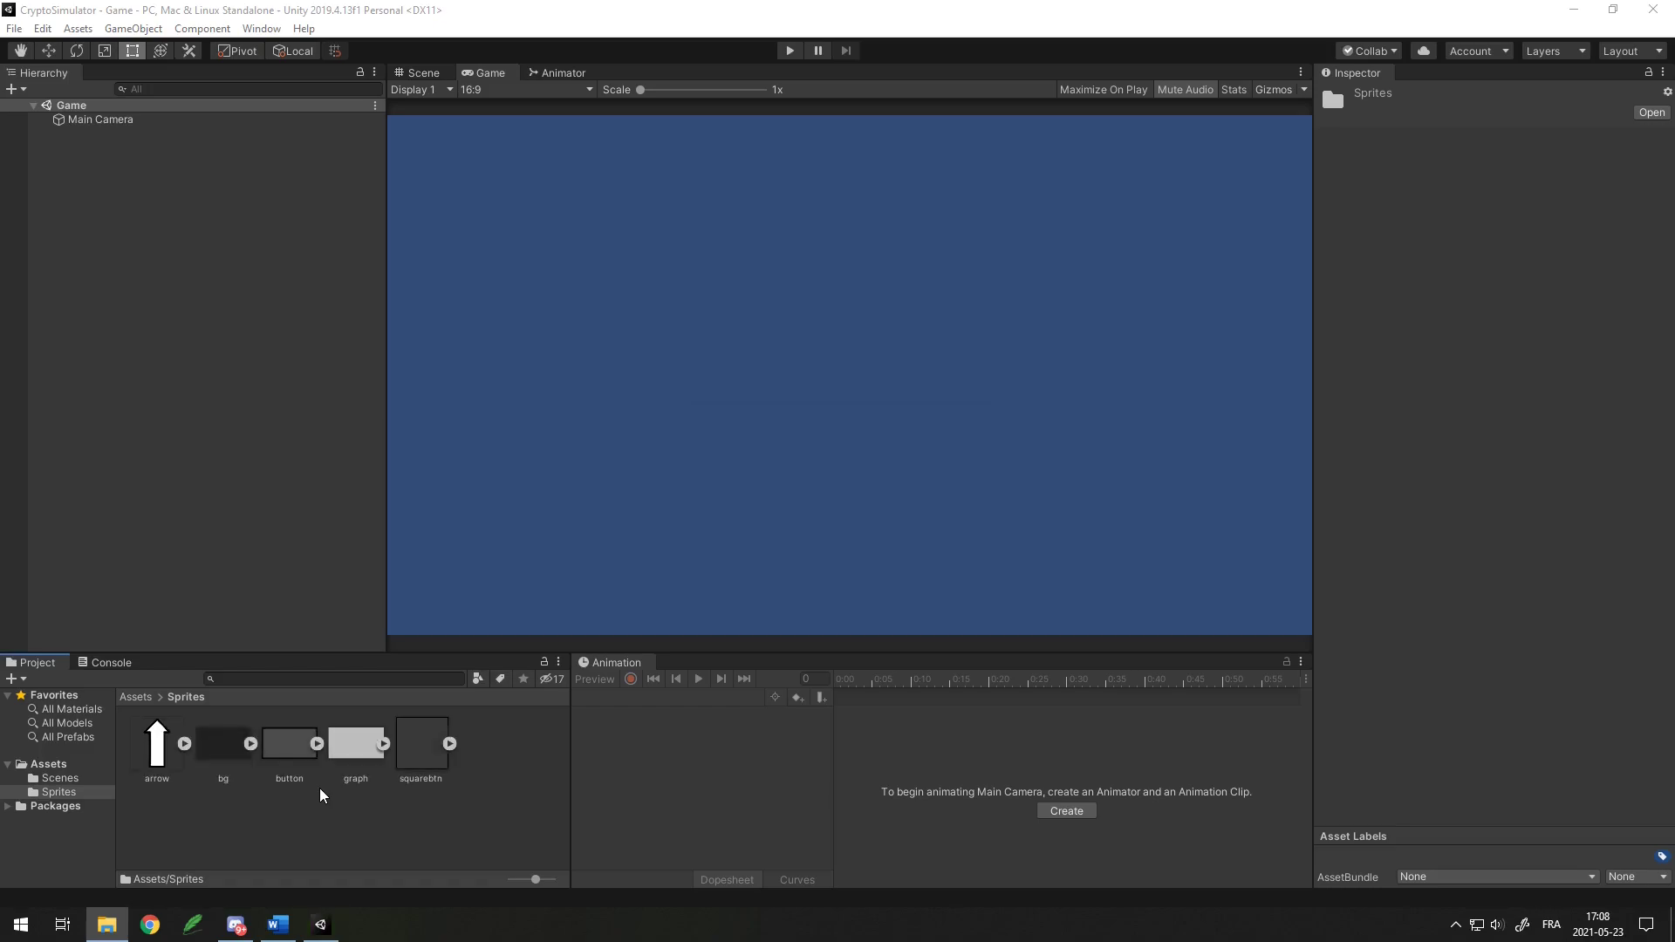
Create a UI Image, with its new Canvas, in the Hierarchy.
{"action": "left_click", "coordinate": [354, 759]}
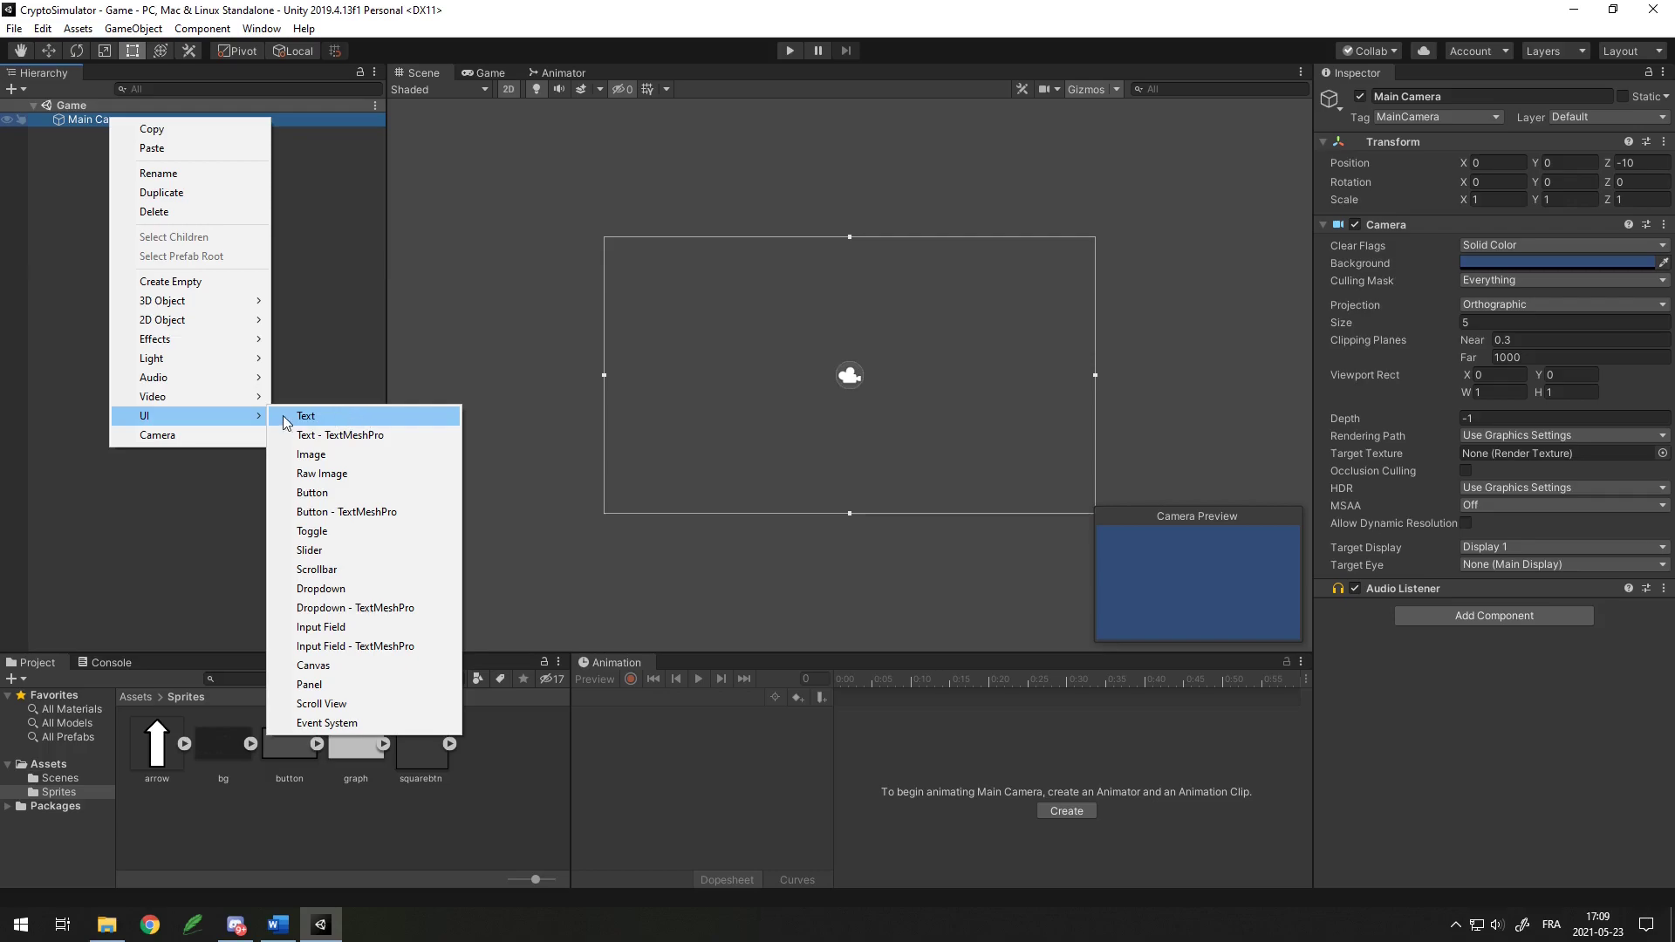
{"action": "mouse_move", "coordinate": [218, 319]}
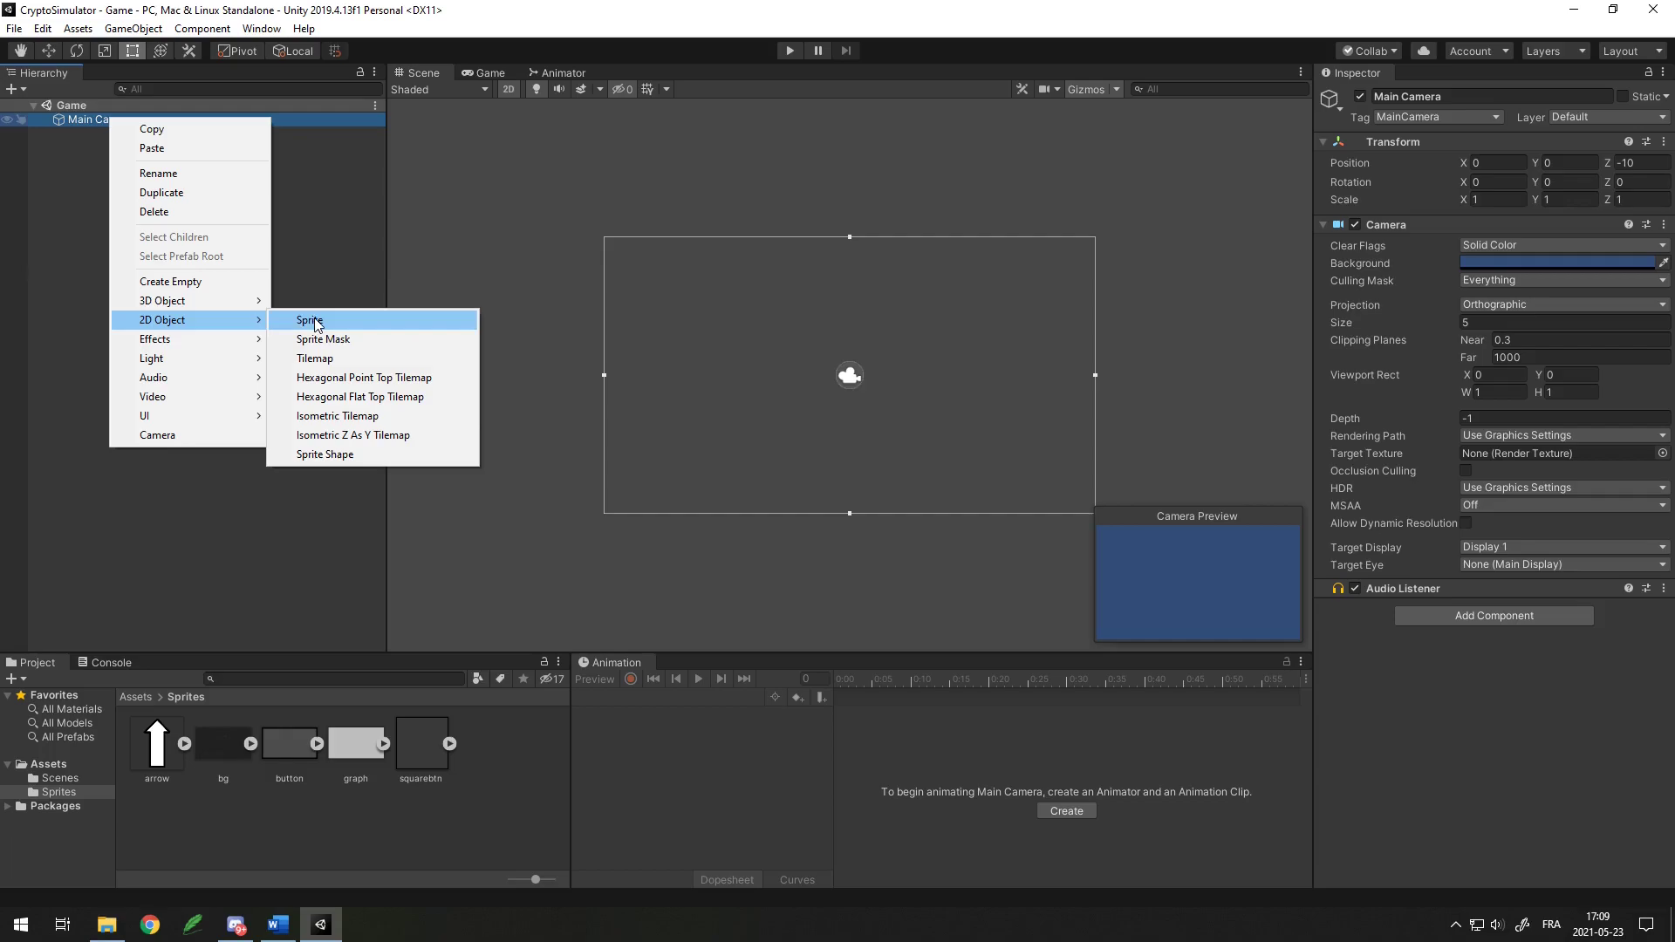
{"action": "mouse_move", "coordinate": [232, 417]}
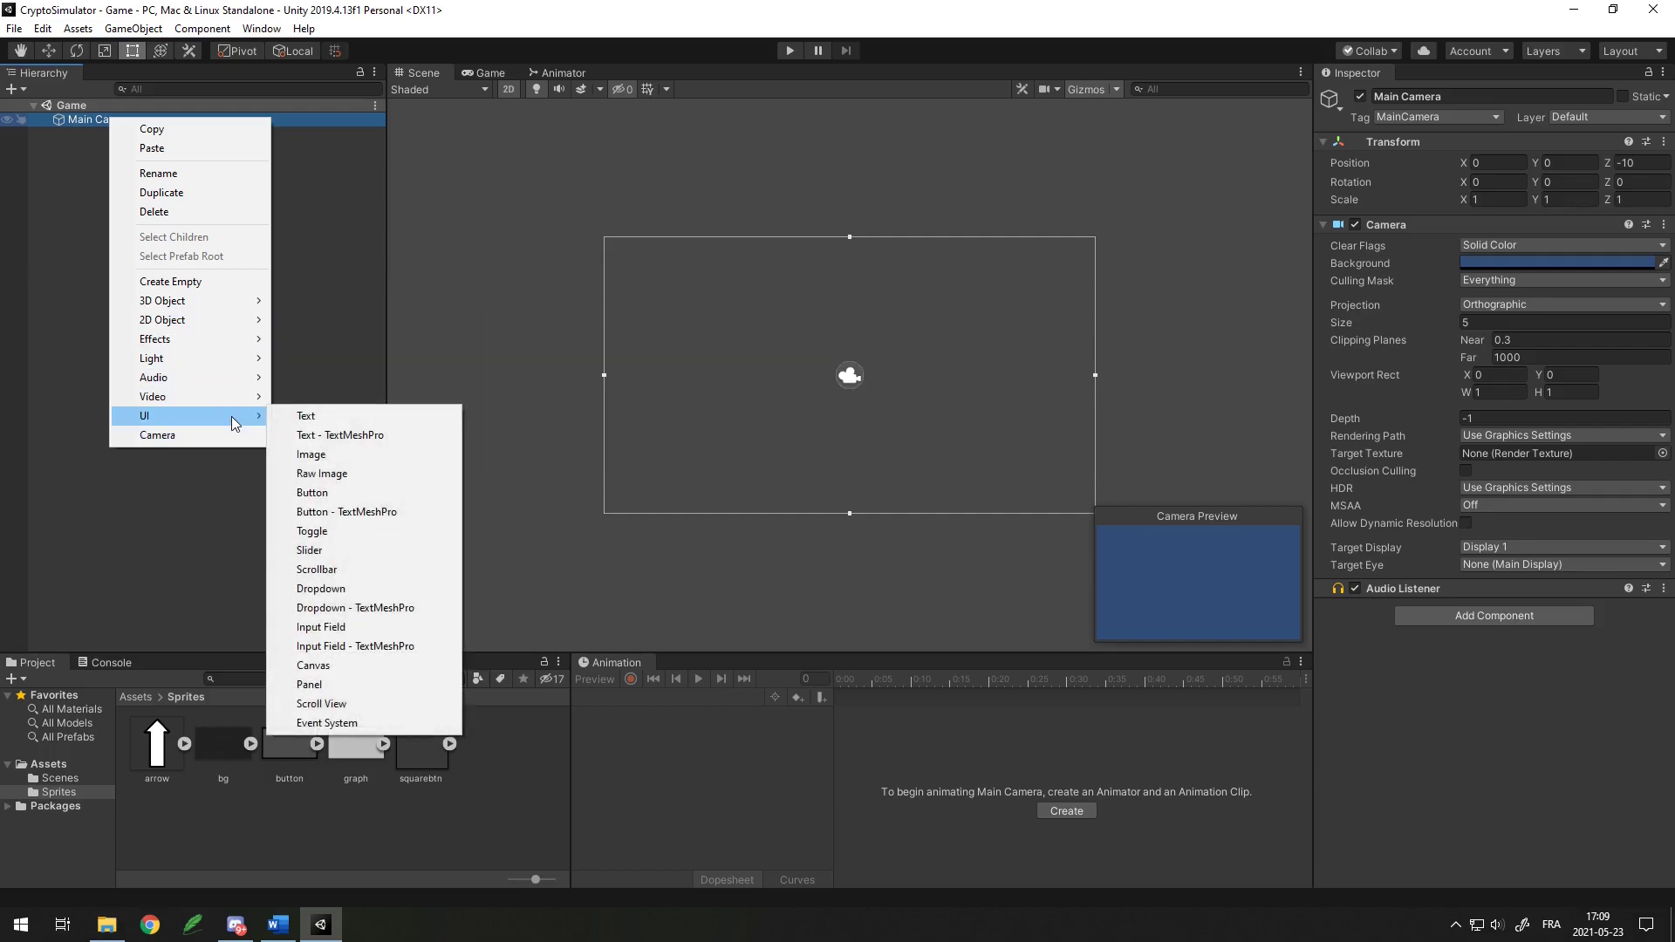
{"action": "left_click", "coordinate": [239, 457]}
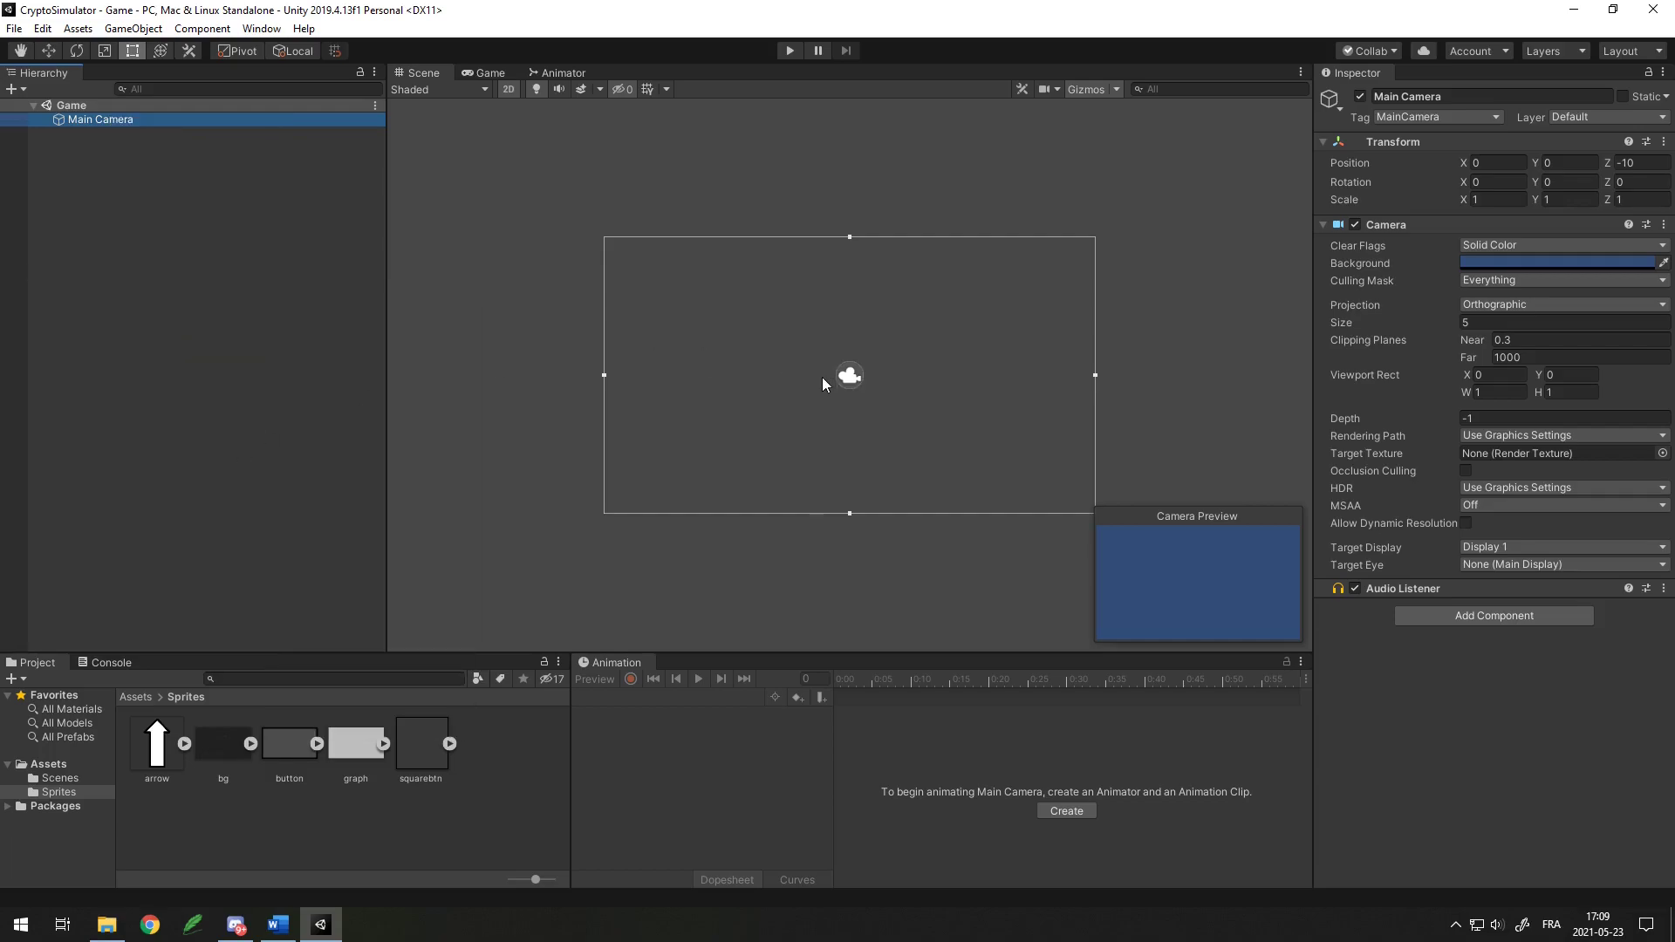
{"action": "right_click", "coordinate": [102, 118]}
{"action": "mouse_move", "coordinate": [212, 417]}
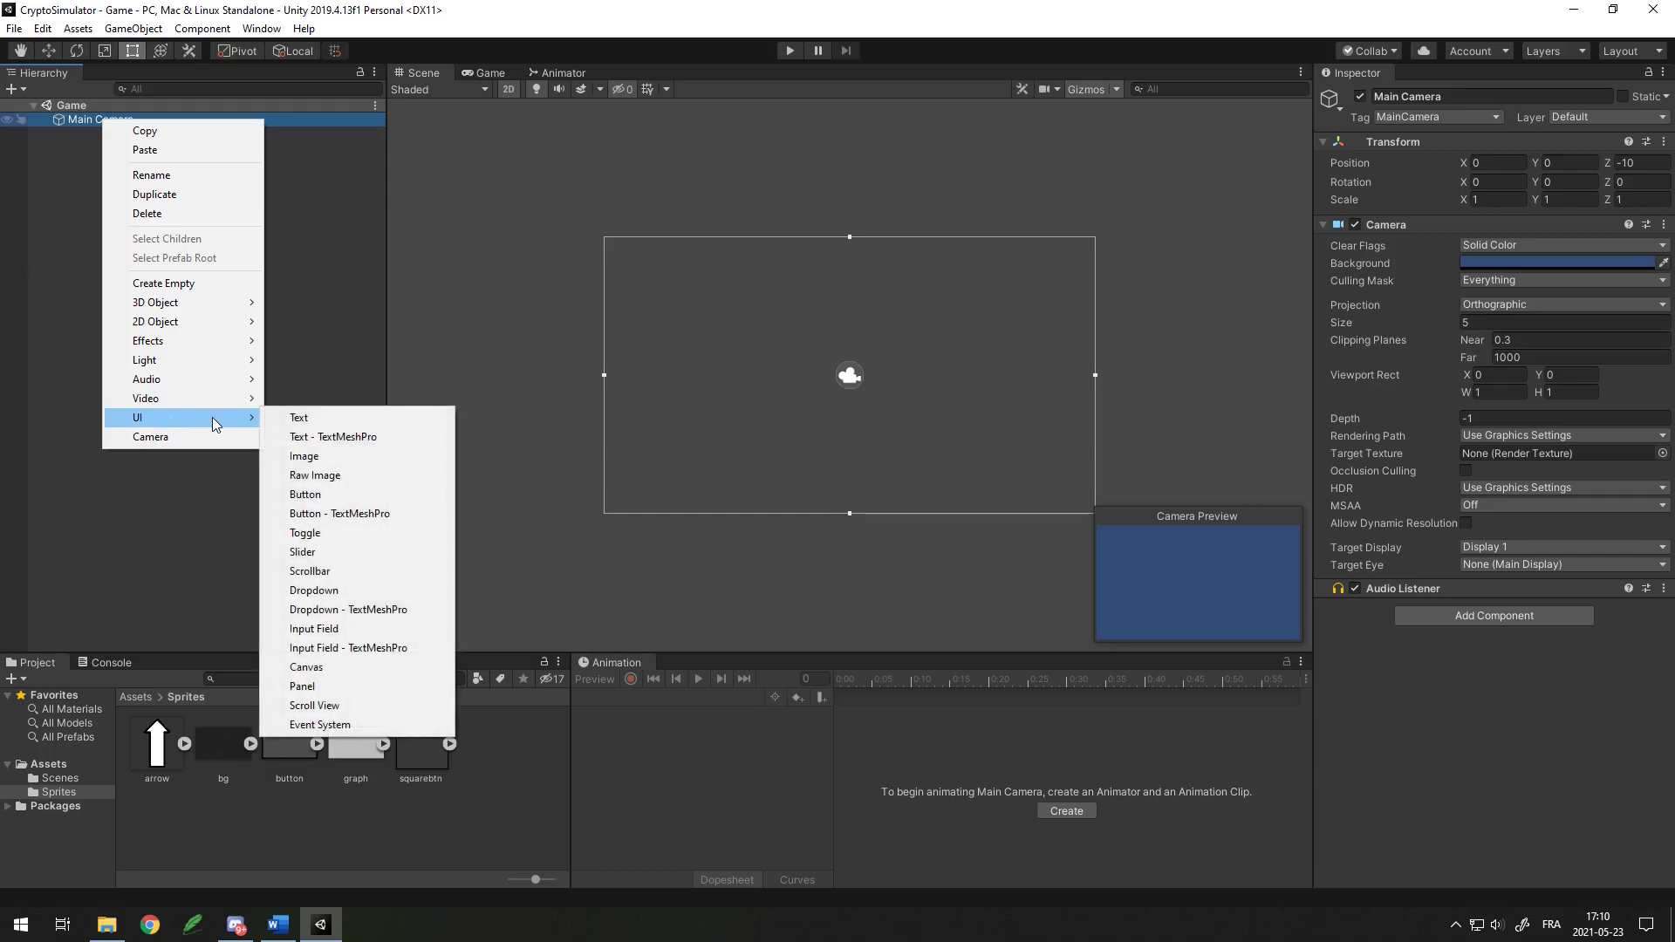
{"action": "left_click", "coordinate": [328, 457]}
{"action": "left_click", "coordinate": [133, 133]}
{"action": "left_click", "coordinate": [129, 147]}
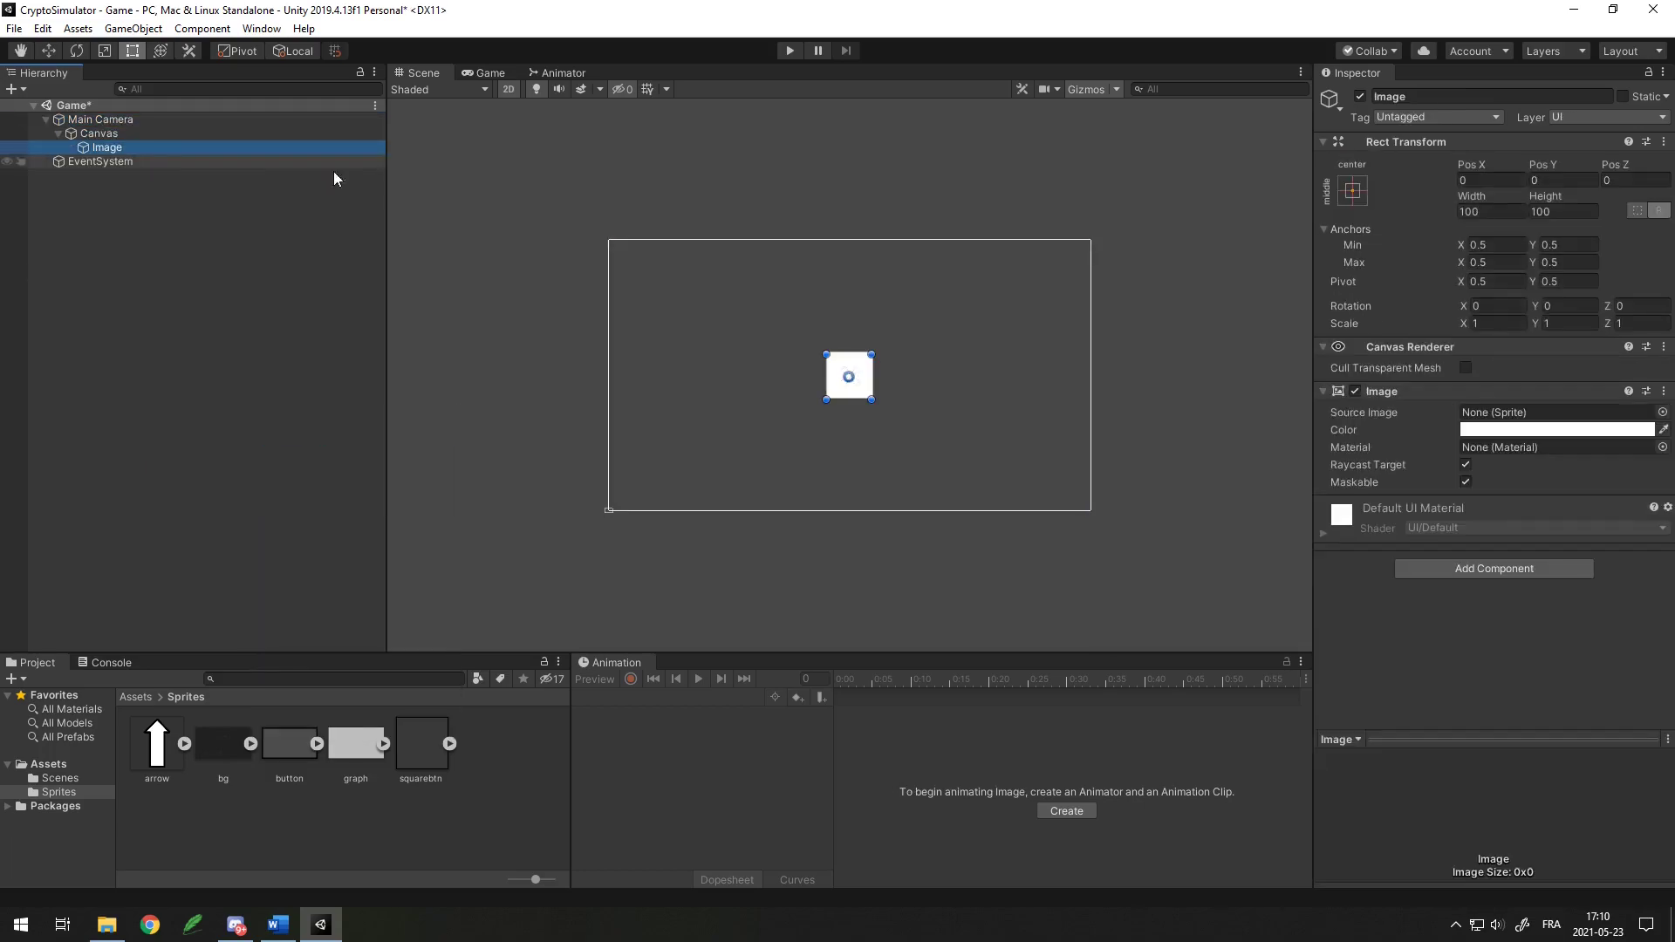
Rename the image BG, assign the bg sprite, and enlarge it past the camera frame.
{"action": "left_click", "coordinate": [1432, 98]}
{"action": "type", "text": "BG"}
{"action": "key", "text": "Return"}
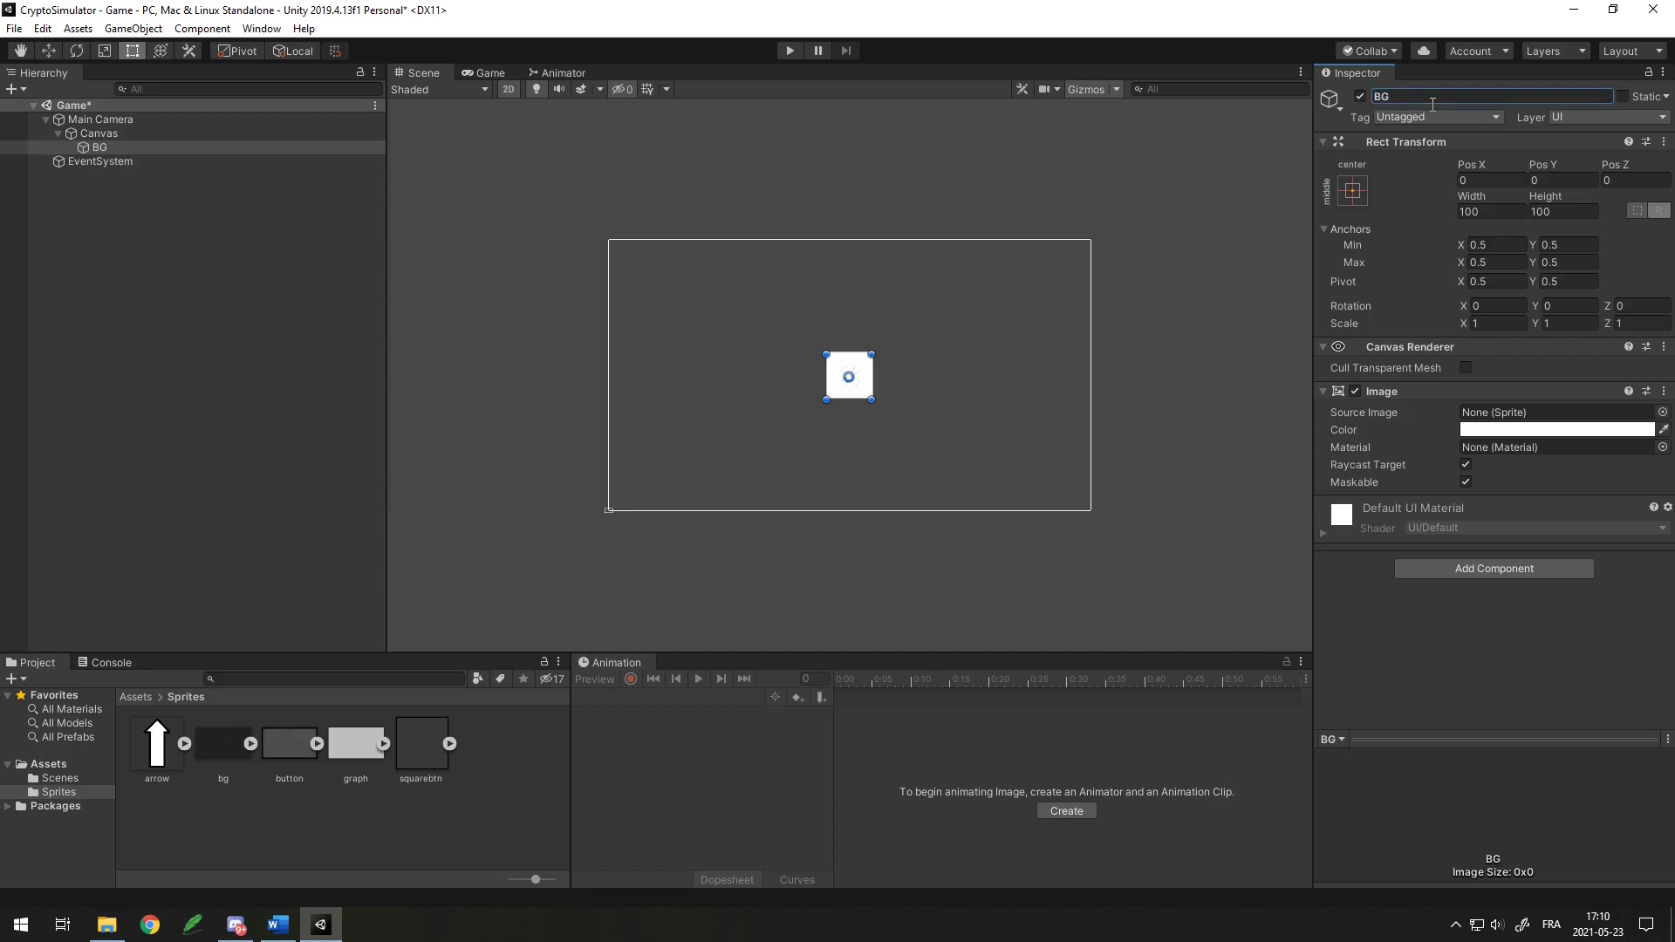
{"action": "left_click_drag", "start_coordinate": [224, 743], "coordinate": [1505, 424]}
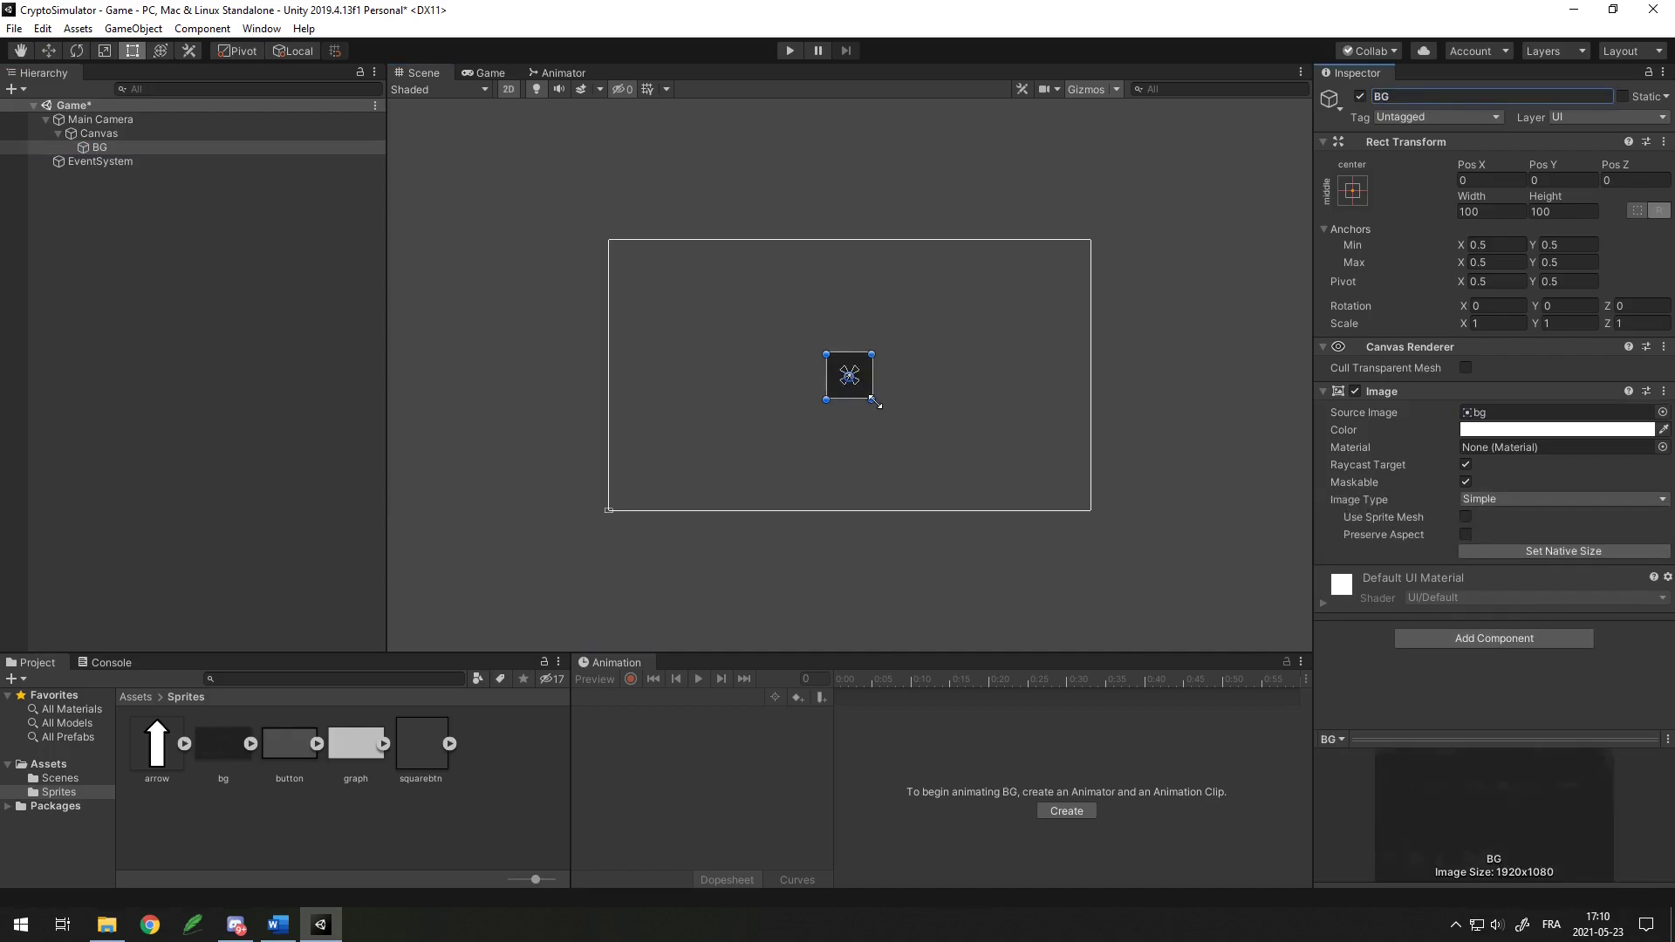
{"action": "left_click_drag", "start_coordinate": [876, 407], "coordinate": [1151, 555]}
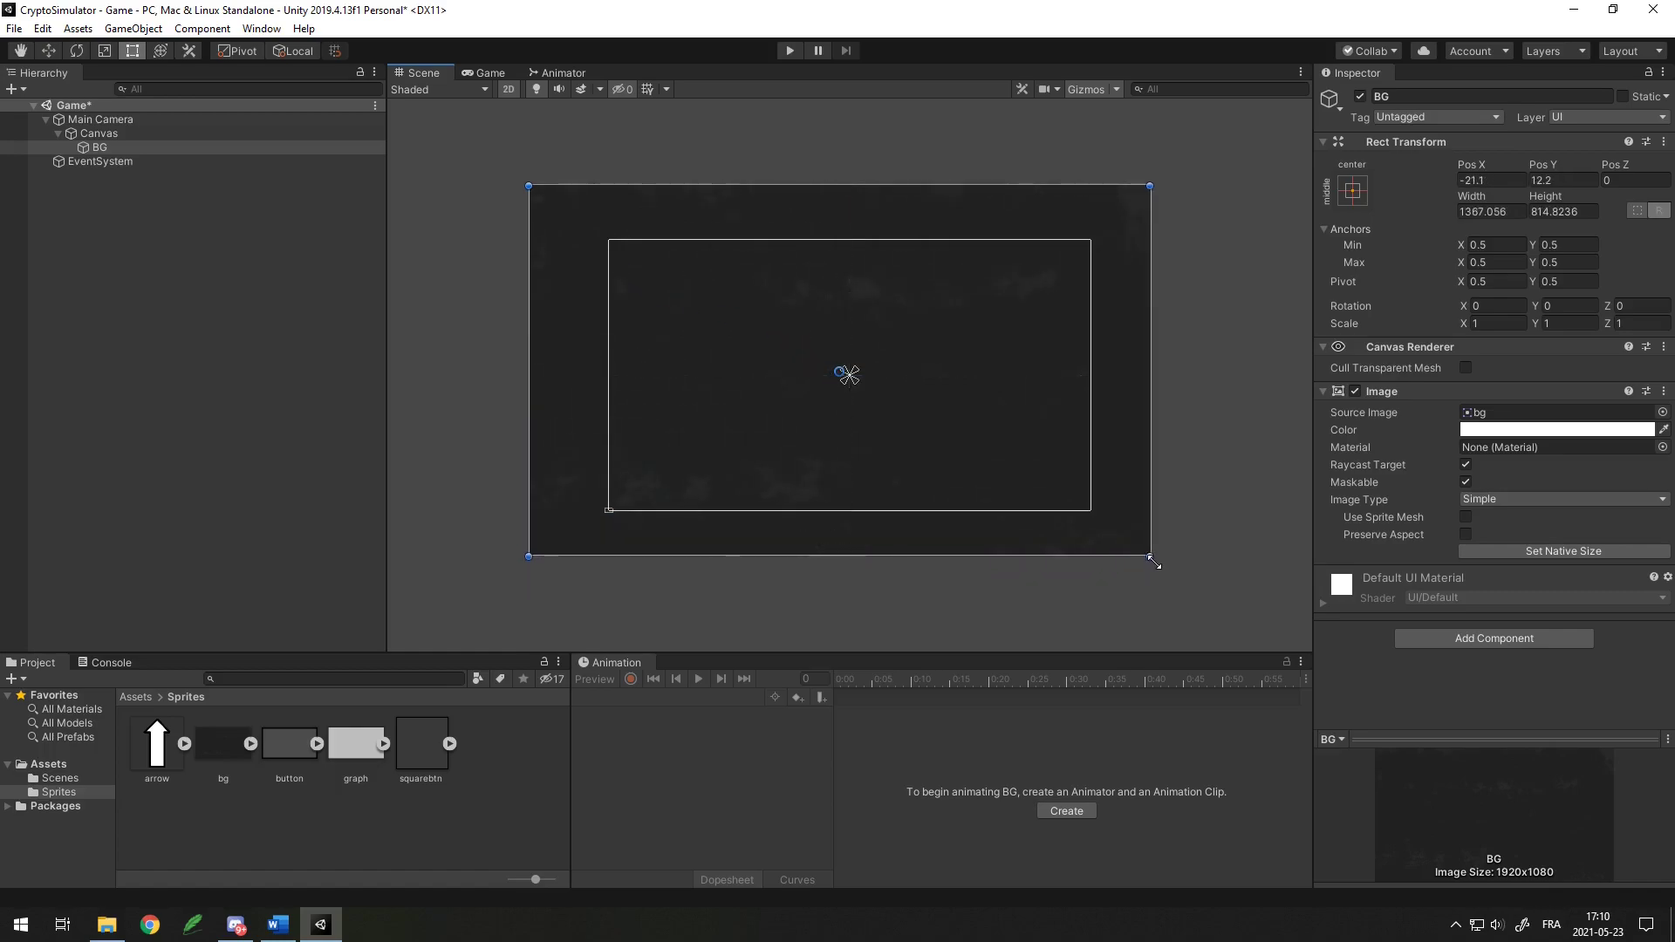
Set the Canvas Scaler to Scale With Screen Size with a 1920 x 1080 reference resolution.
{"action": "left_click", "coordinate": [98, 134]}
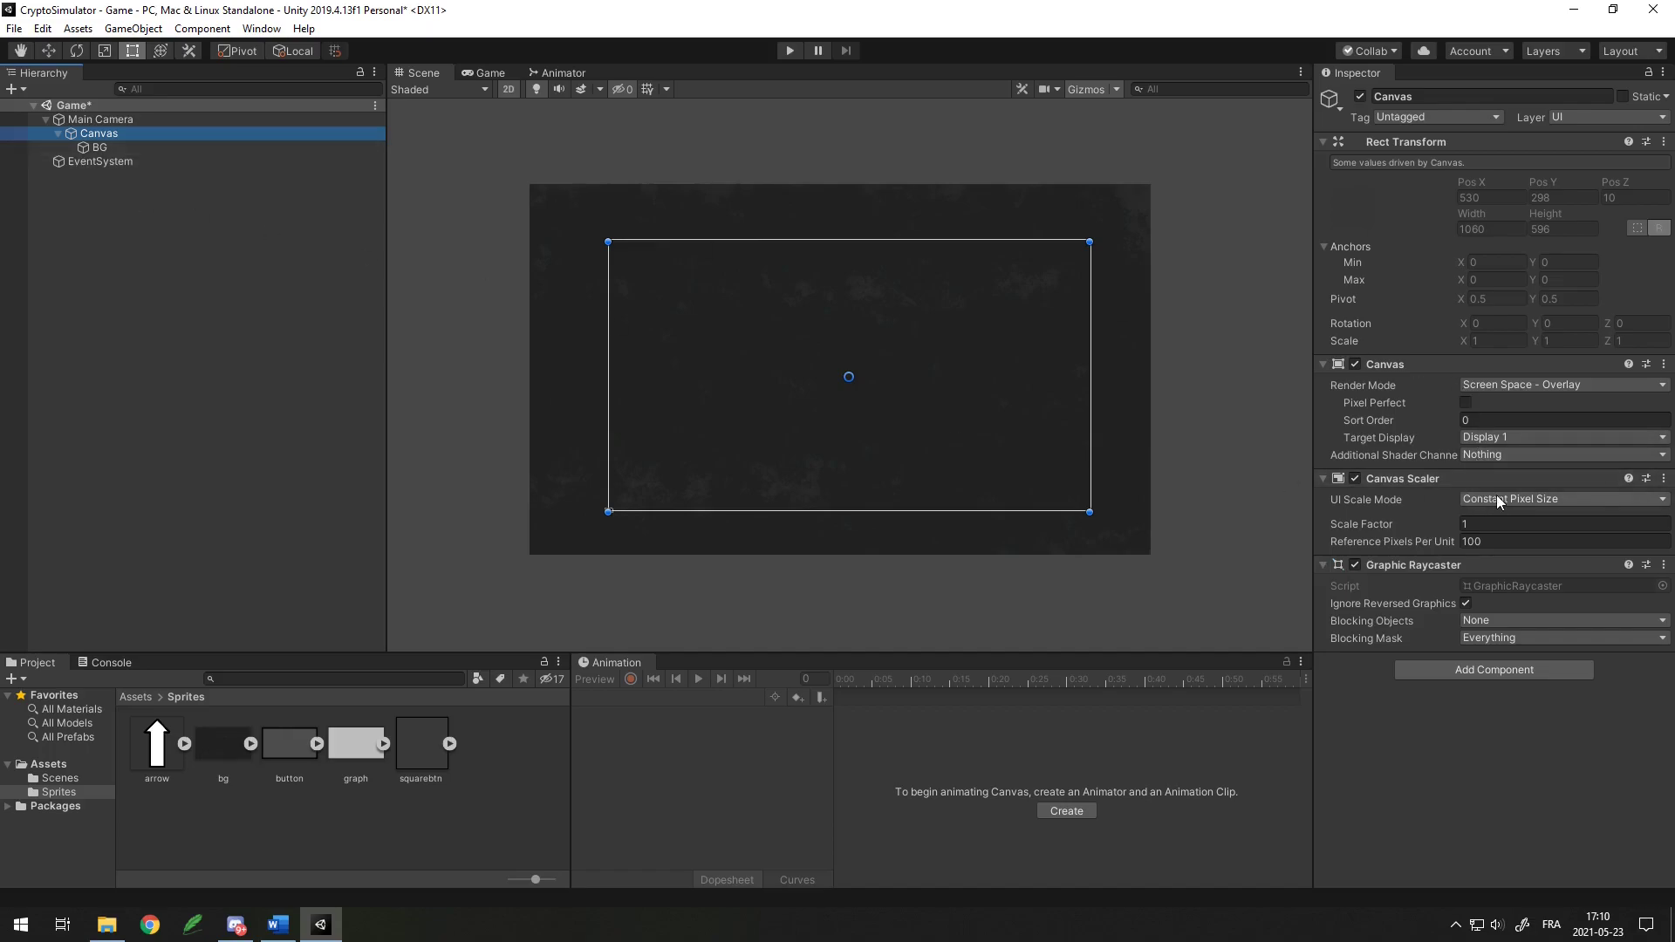
{"action": "left_click", "coordinate": [1477, 501]}
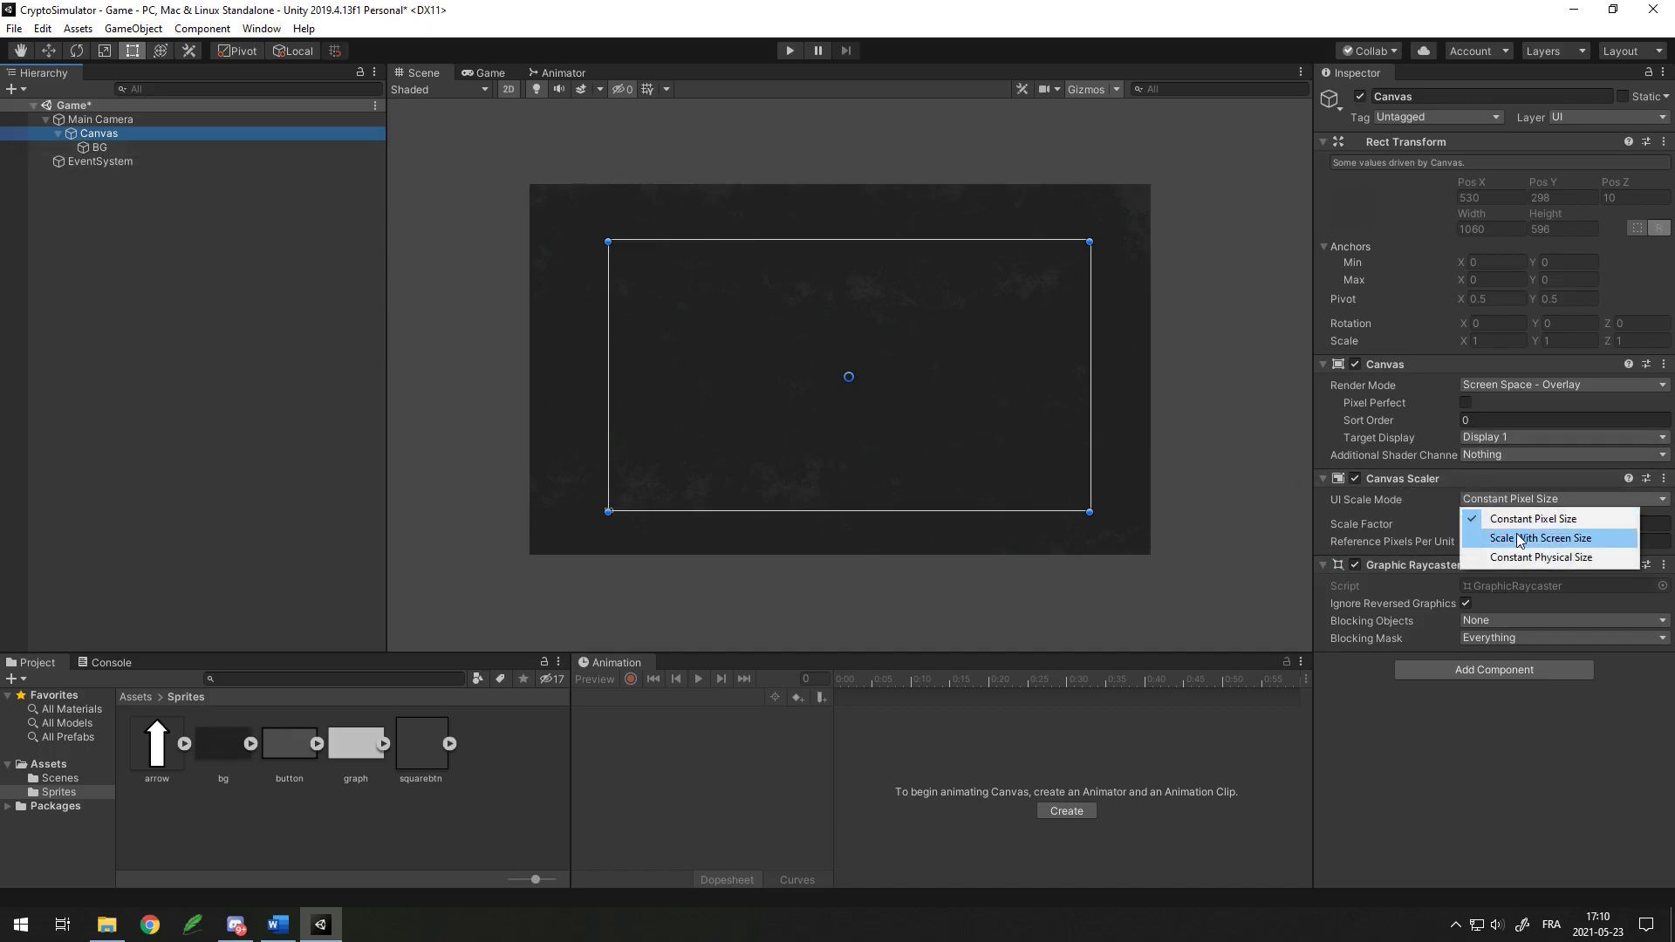
{"action": "left_click", "coordinate": [1519, 539]}
{"action": "left_click", "coordinate": [1483, 524]}
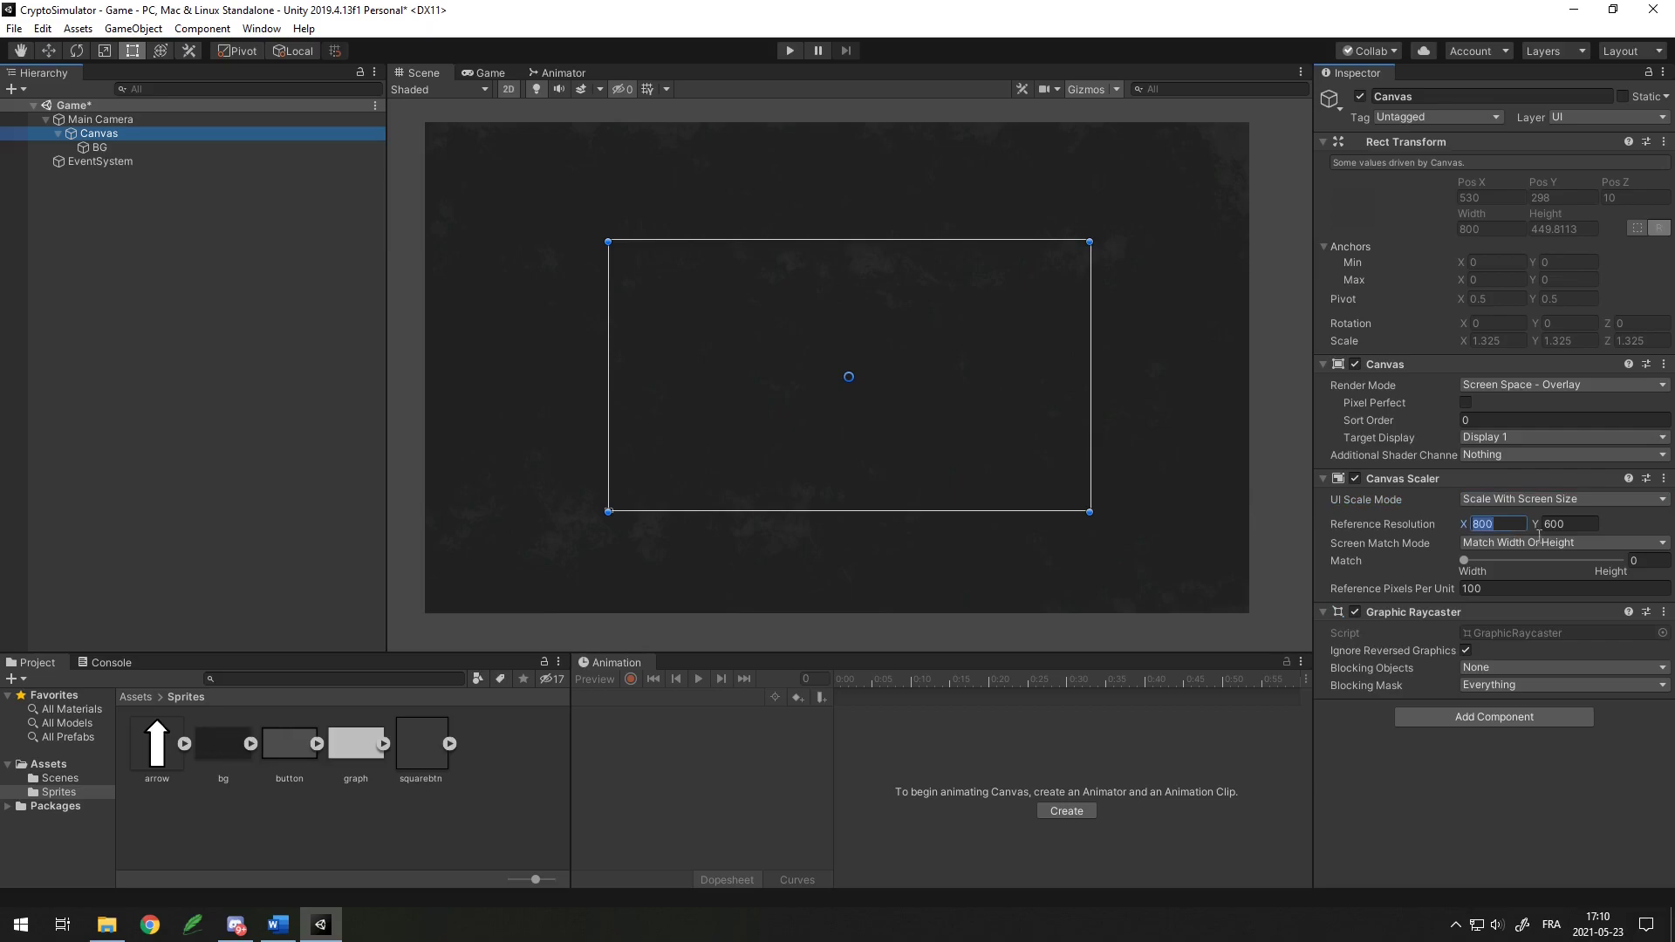
{"action": "type", "text": "1920"}
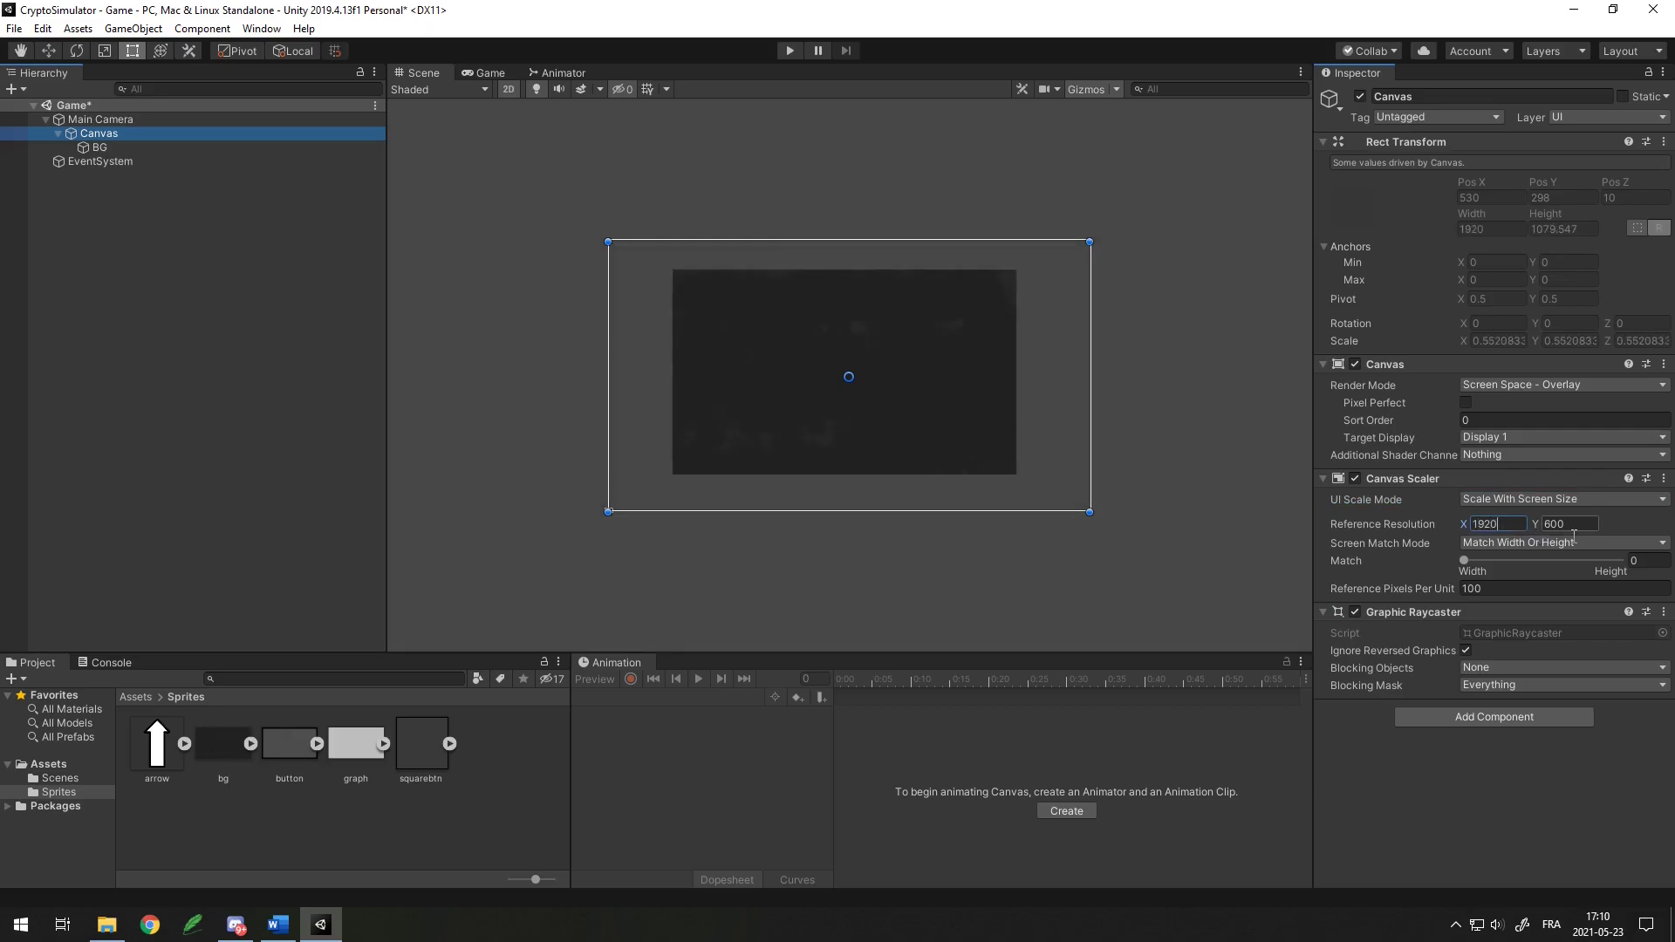
{"action": "left_click", "coordinate": [1584, 532]}
{"action": "type", "text": "108"}
{"action": "left_click", "coordinate": [174, 147]}
{"action": "left_click", "coordinate": [160, 137]}
Drag and stretch the BG image to about 3151 x 1791 so it covers the whole canvas.
{"action": "left_click", "coordinate": [98, 147]}
{"action": "left_click_drag", "start_coordinate": [789, 354], "coordinate": [701, 311]}
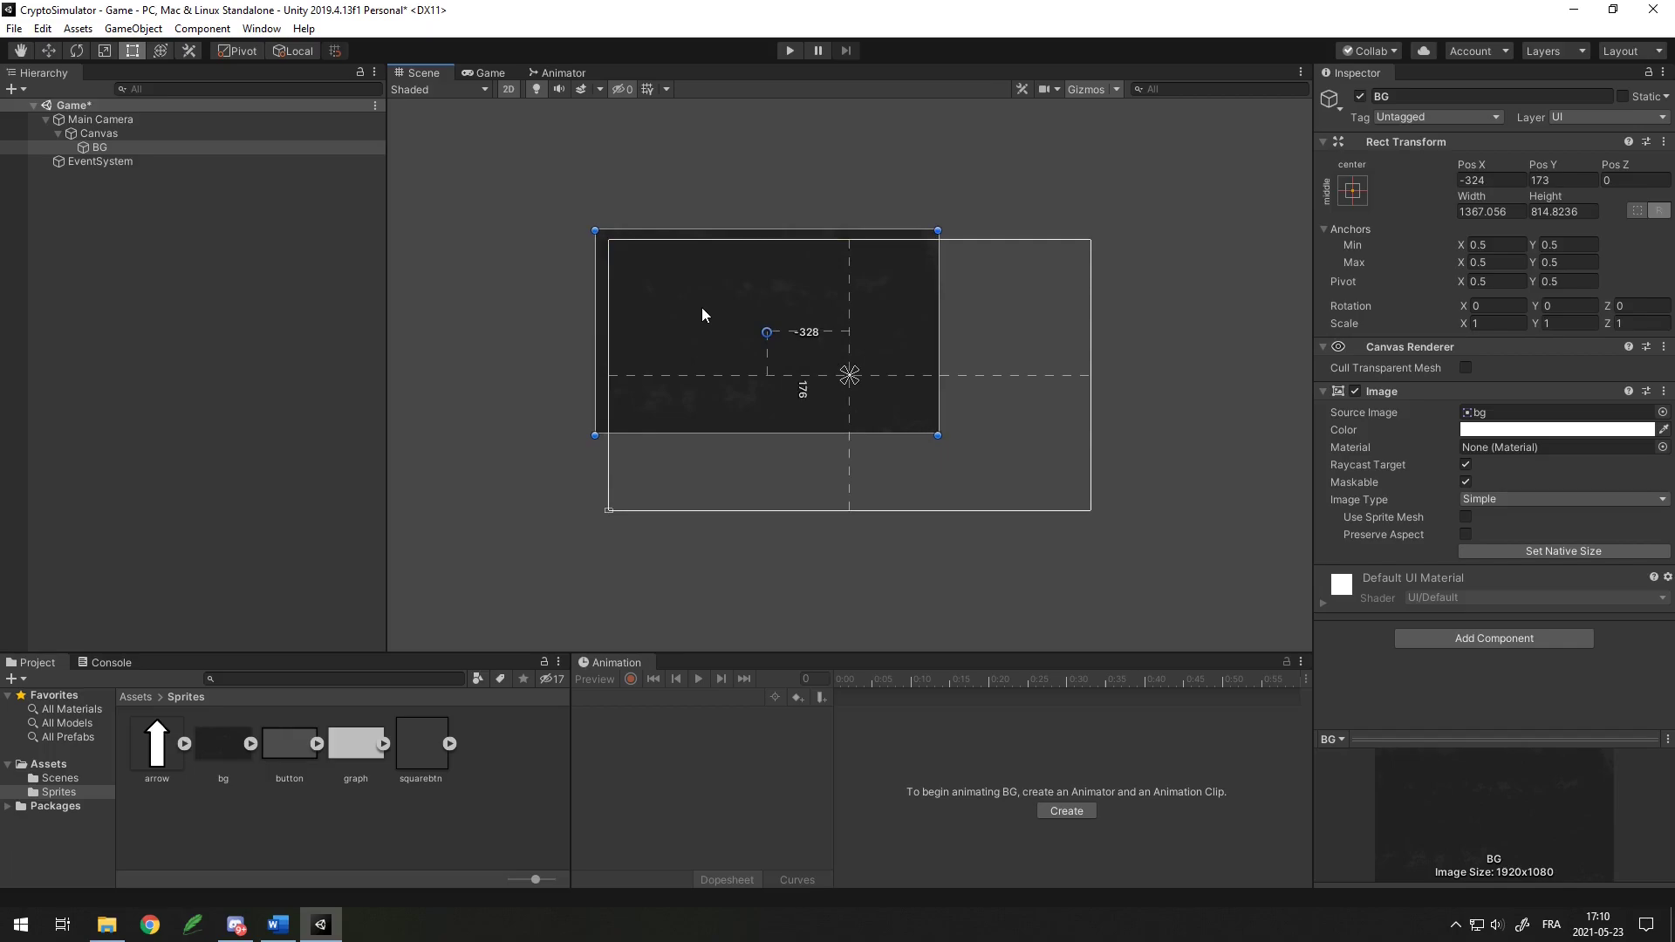
{"action": "left_click_drag", "start_coordinate": [938, 435], "coordinate": [1170, 528]}
{"action": "left_click_drag", "start_coordinate": [595, 231], "coordinate": [459, 159]}
{"action": "left_click_drag", "start_coordinate": [1172, 530], "coordinate": [1258, 618]}
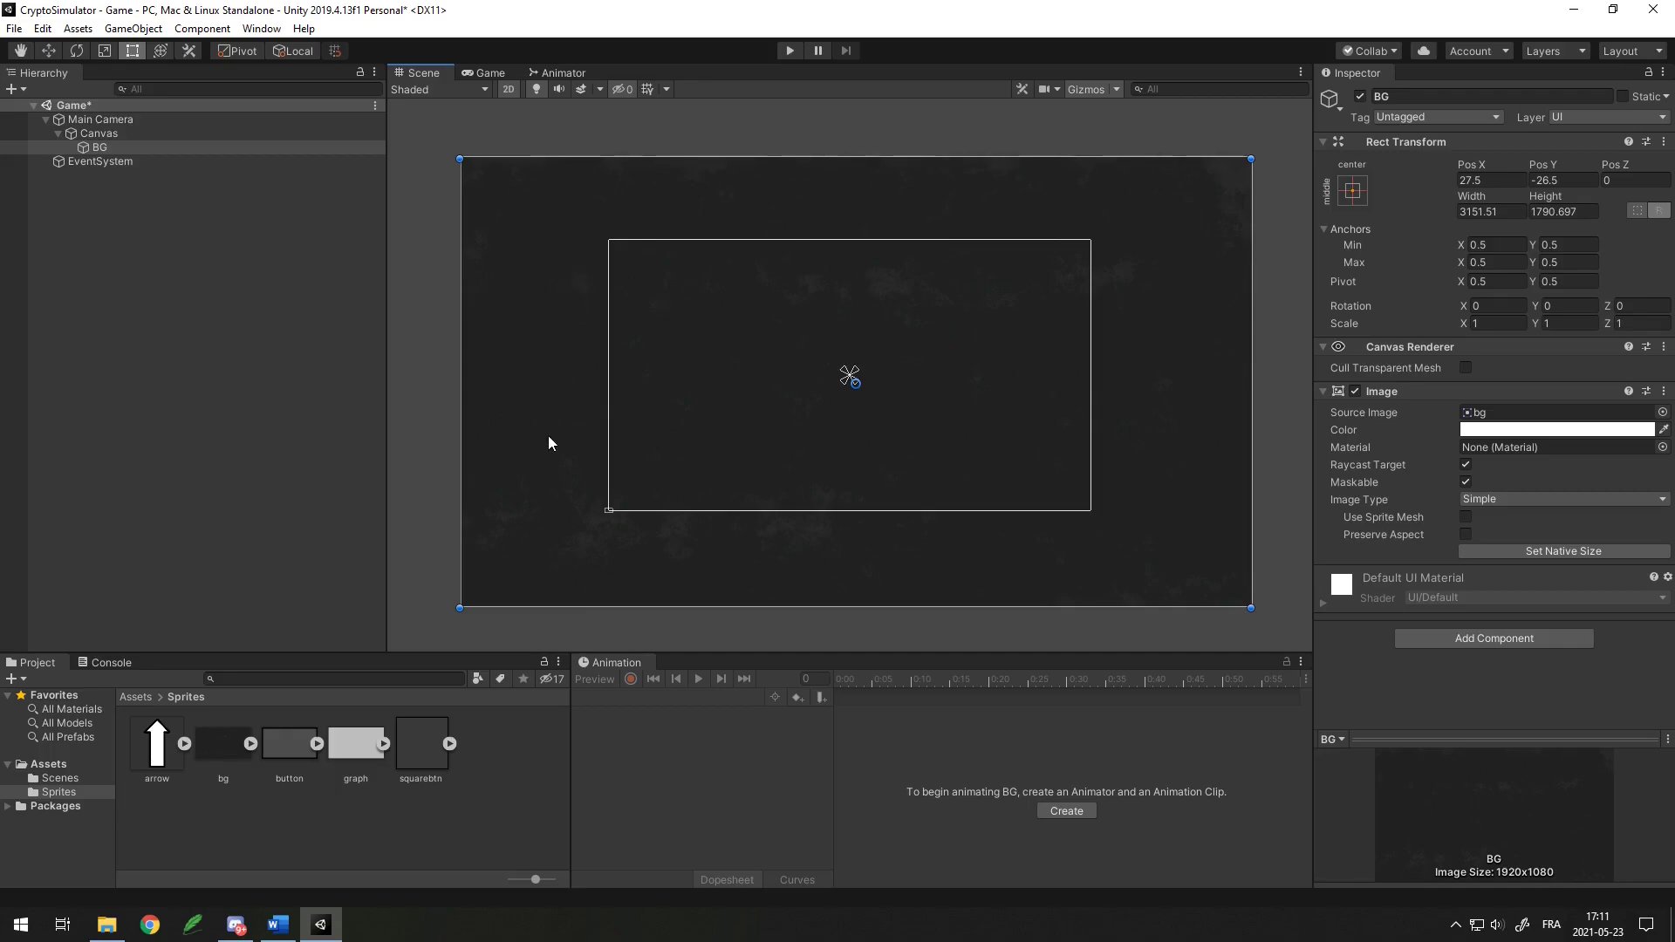
Add a Button under the Canvas and resize it into the top-left corner, about 319 x 278.
{"action": "left_click", "coordinate": [262, 192]}
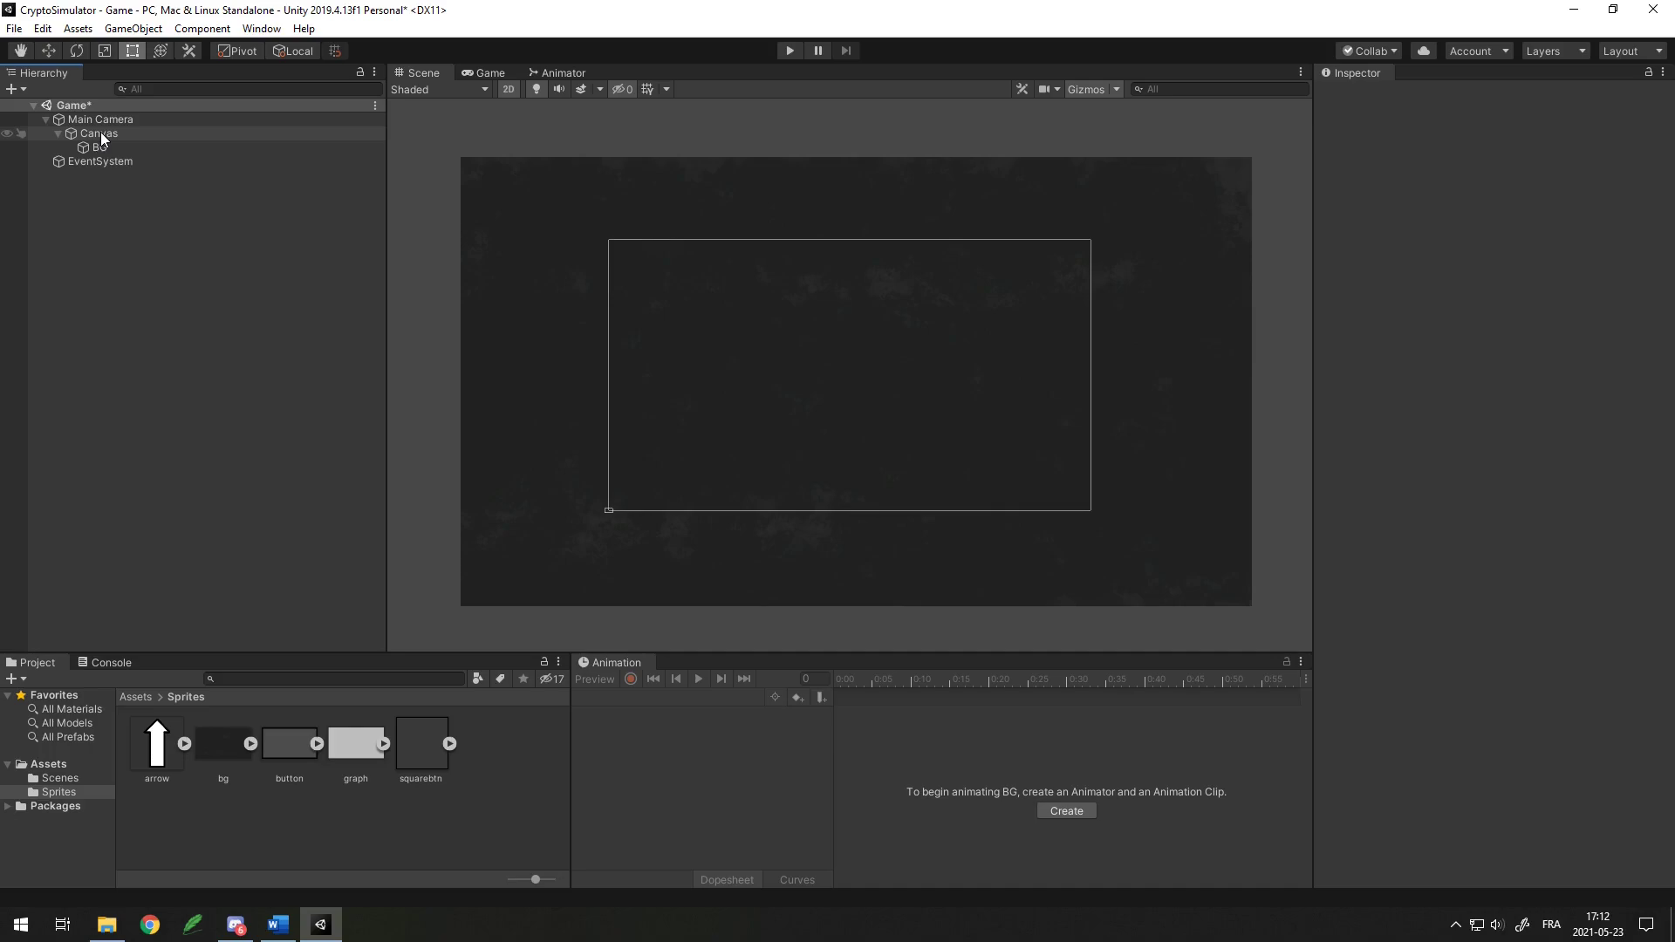
{"action": "left_click", "coordinate": [102, 132]}
{"action": "right_click", "coordinate": [100, 134]}
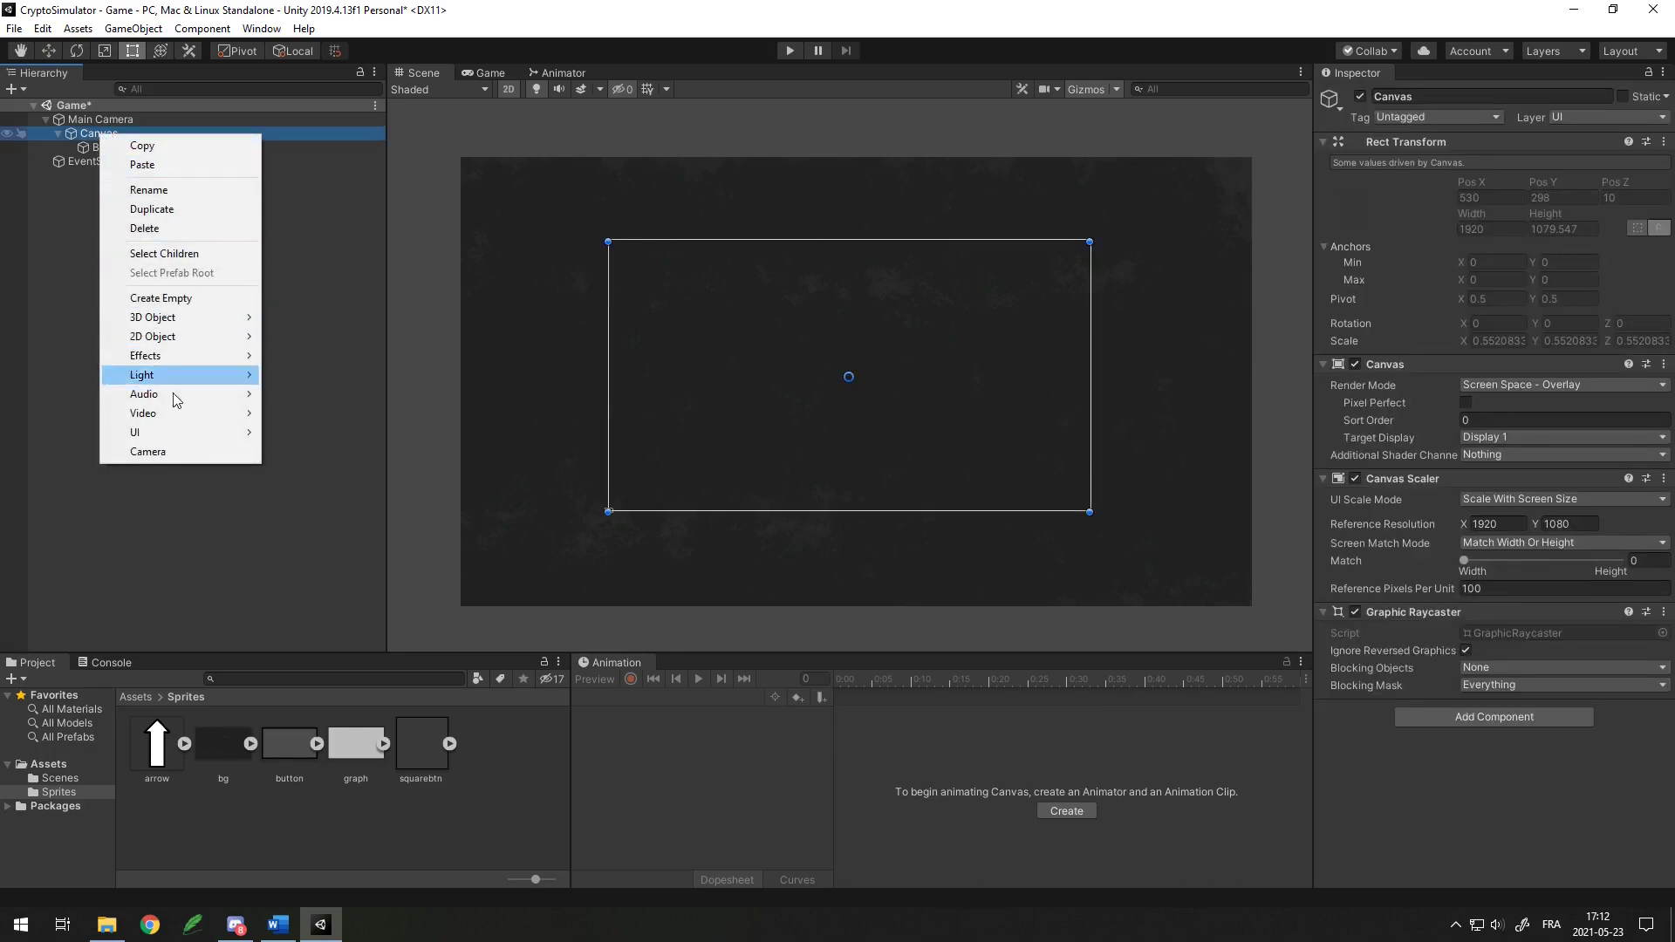
{"action": "mouse_move", "coordinate": [174, 432]}
{"action": "left_click", "coordinate": [314, 509]}
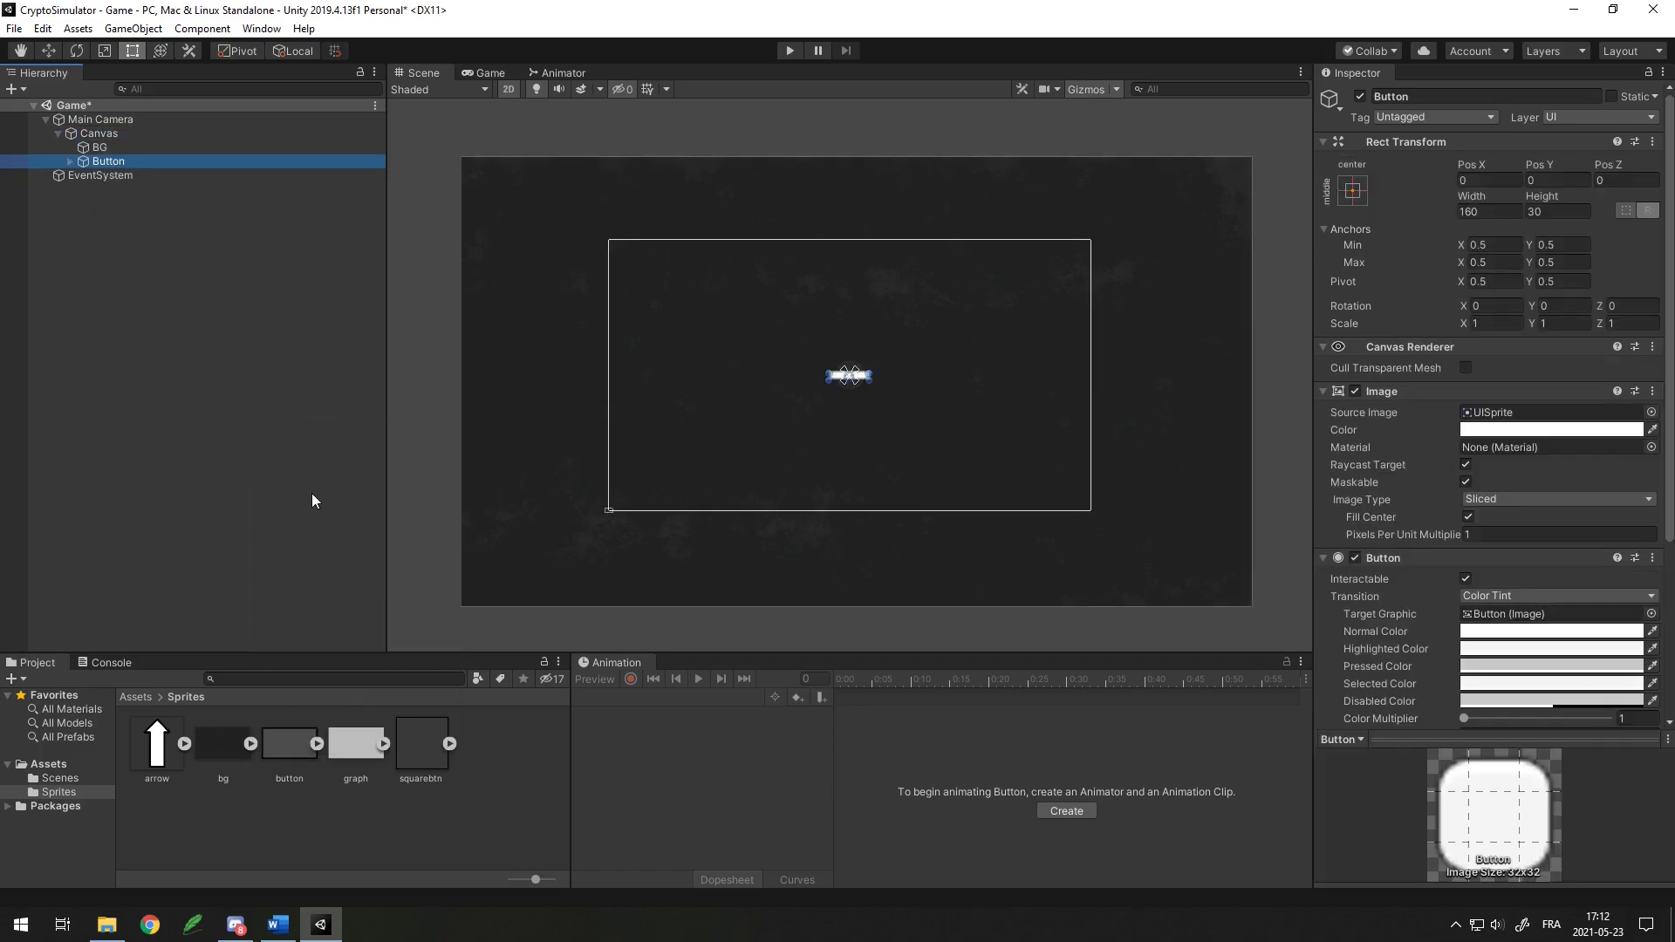
{"action": "scroll", "coordinate": [777, 319], "scroll_direction": "up", "scroll_amount": 4}
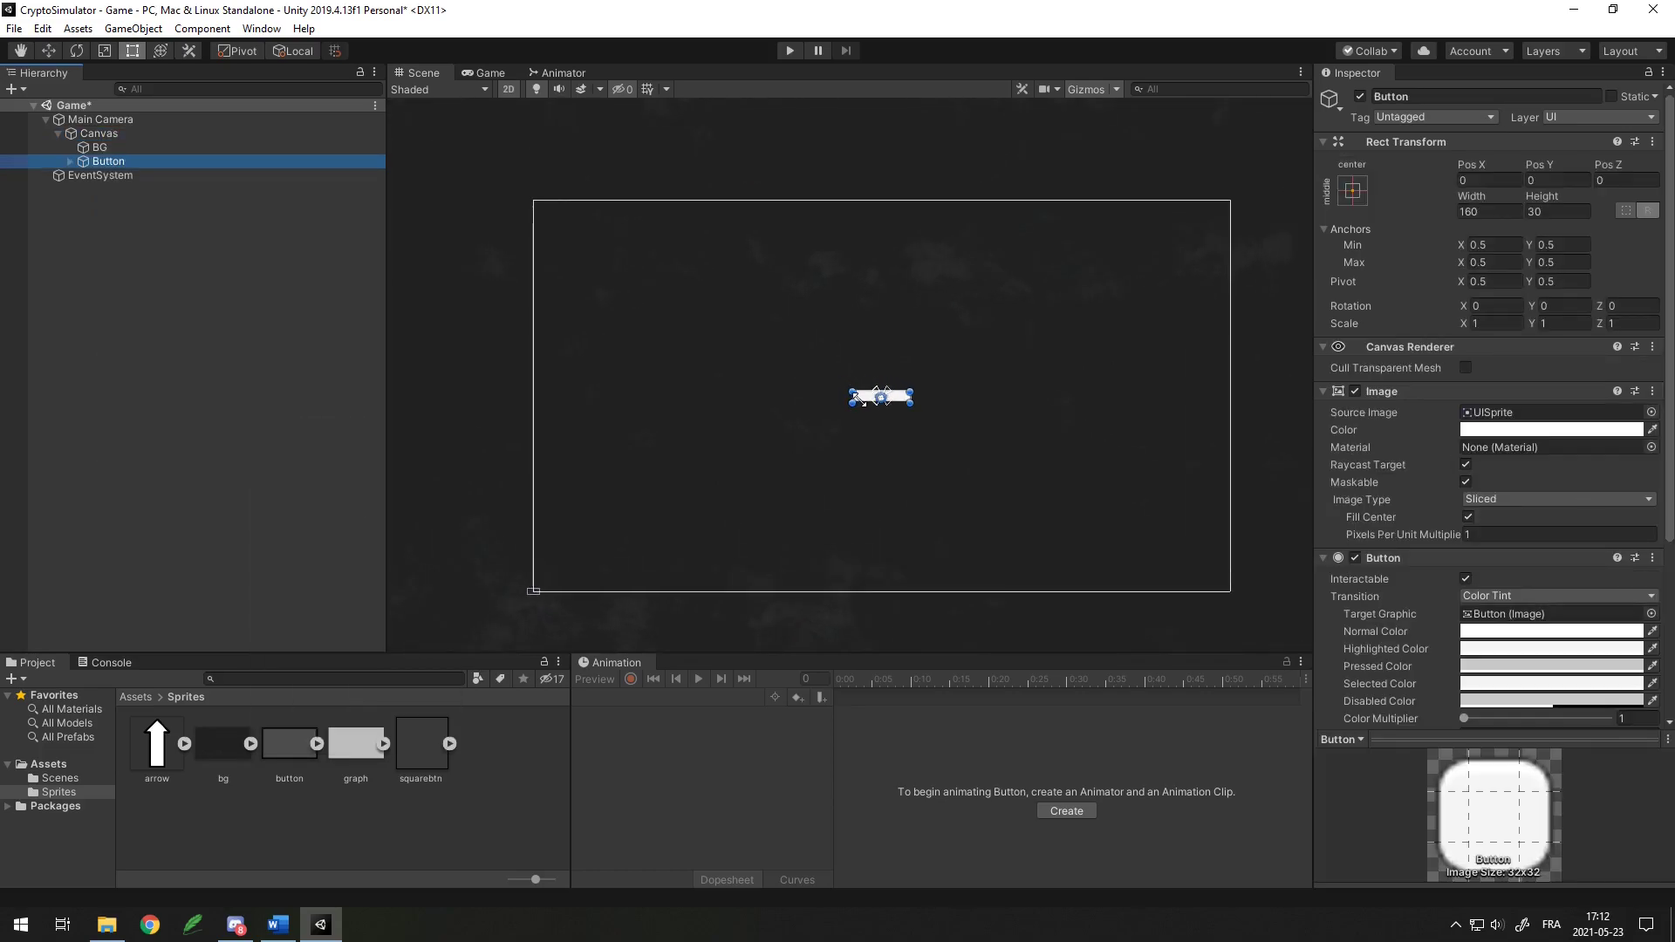
{"action": "left_click_drag", "start_coordinate": [862, 401], "coordinate": [651, 304]}
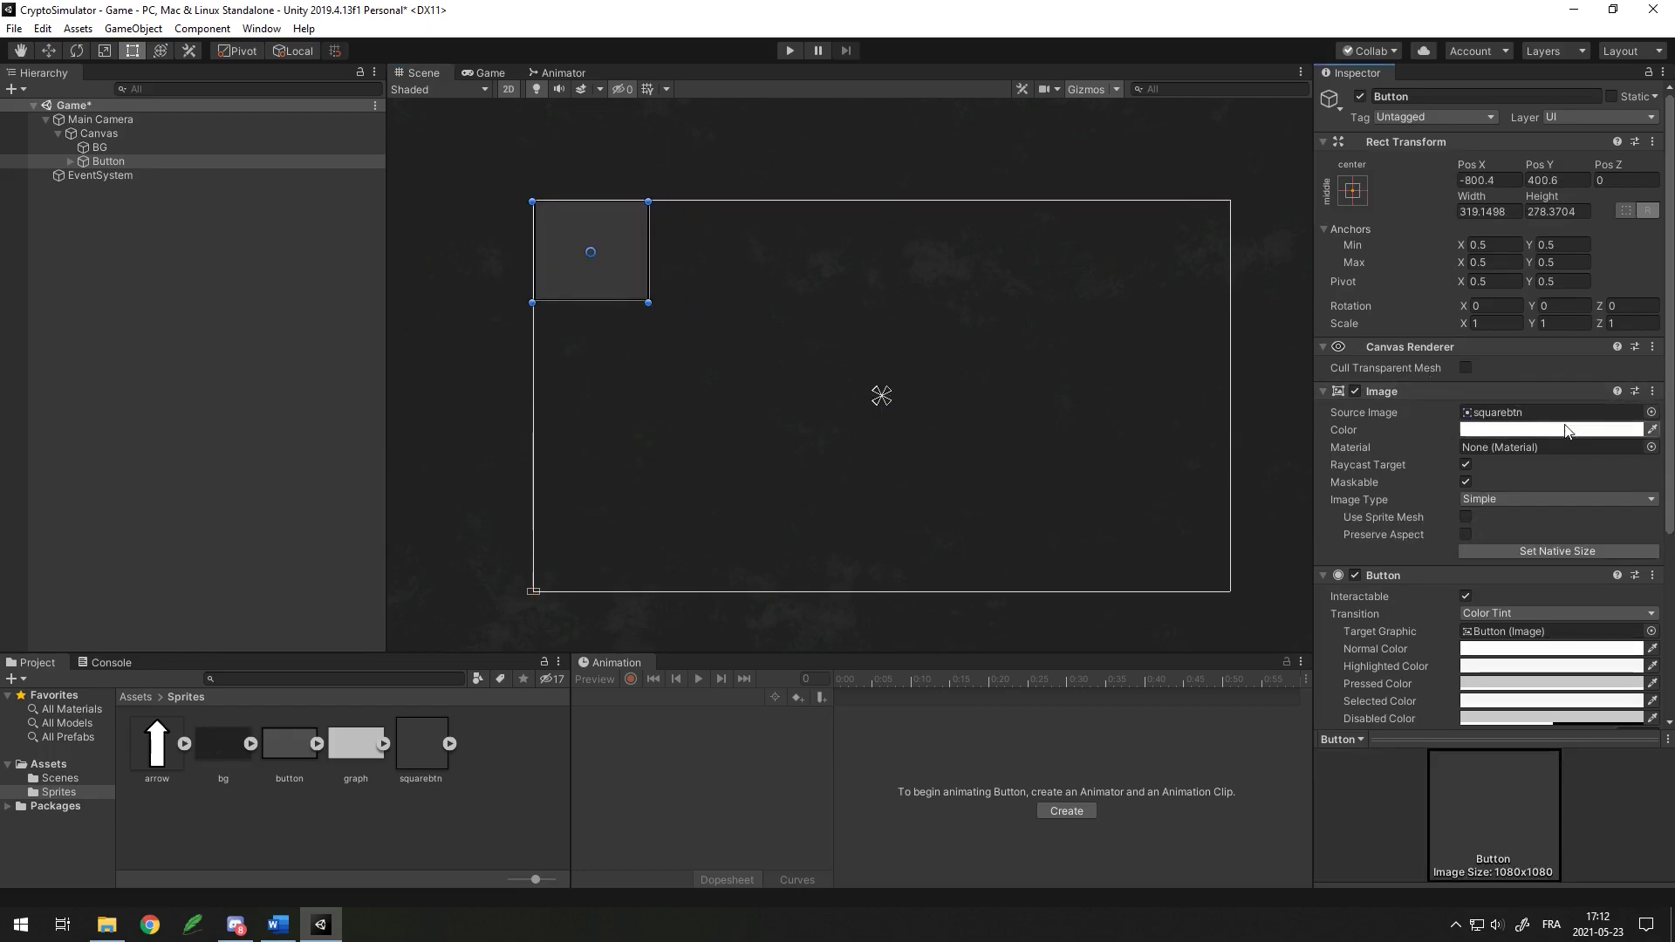
Anchor the button top-left, rename it Wallet, and select its child Text.
{"action": "left_click", "coordinate": [1353, 190]}
{"action": "left_click", "coordinate": [1414, 328]}
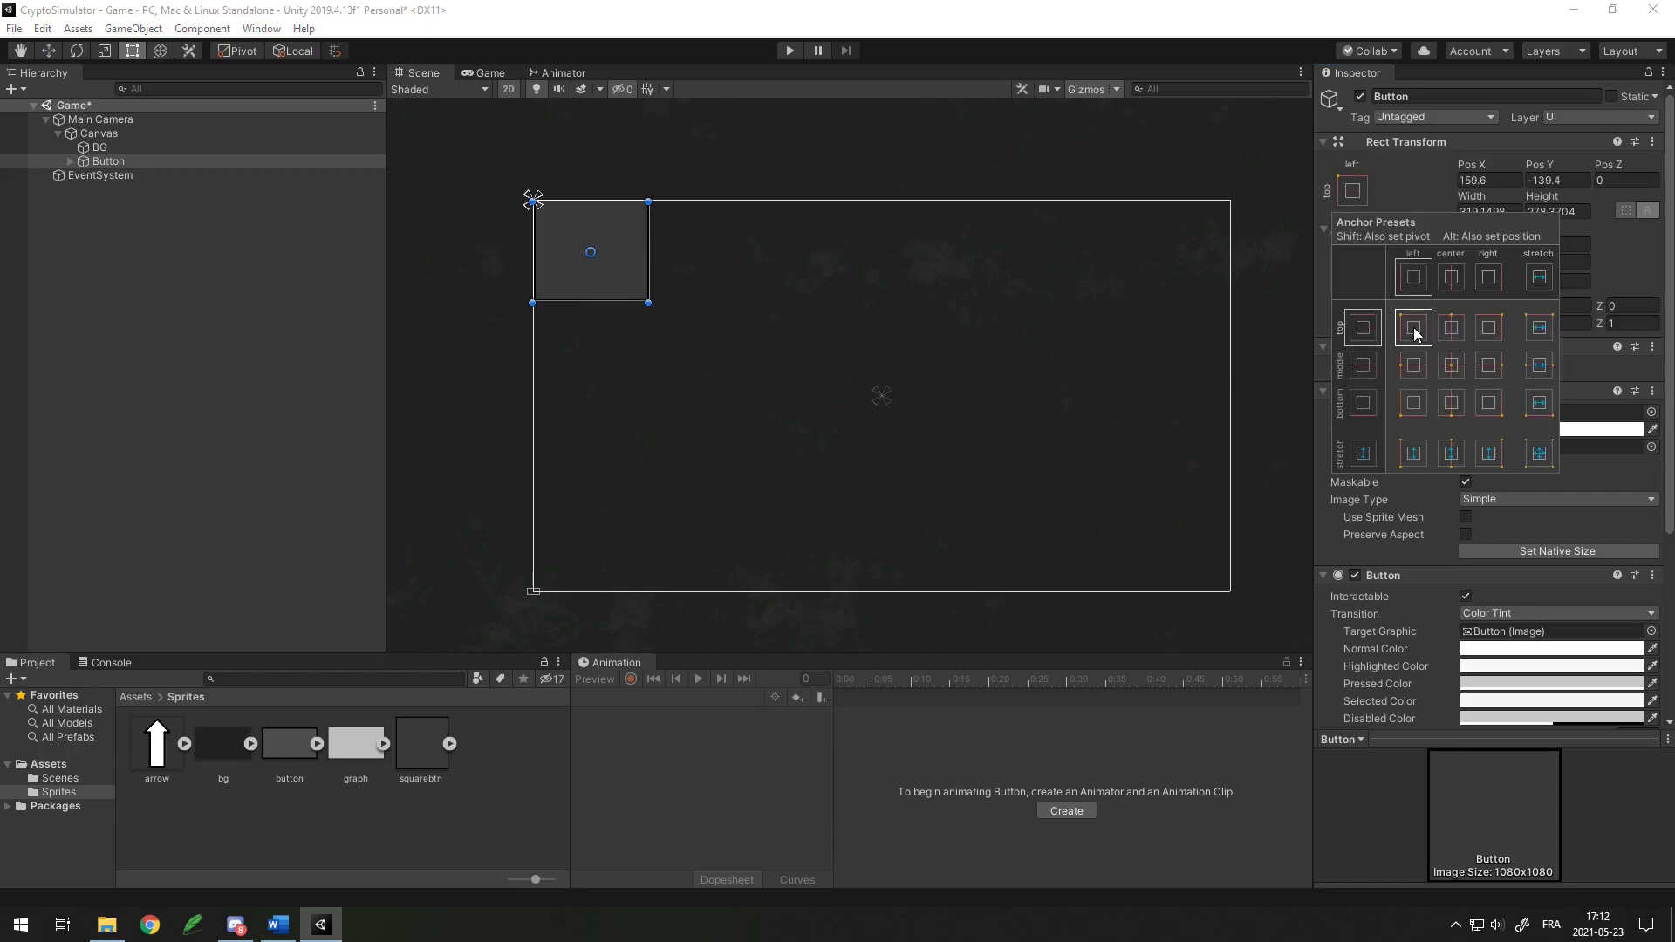
{"action": "left_click", "coordinate": [1437, 103]}
{"action": "type", "text": "Wallet"}
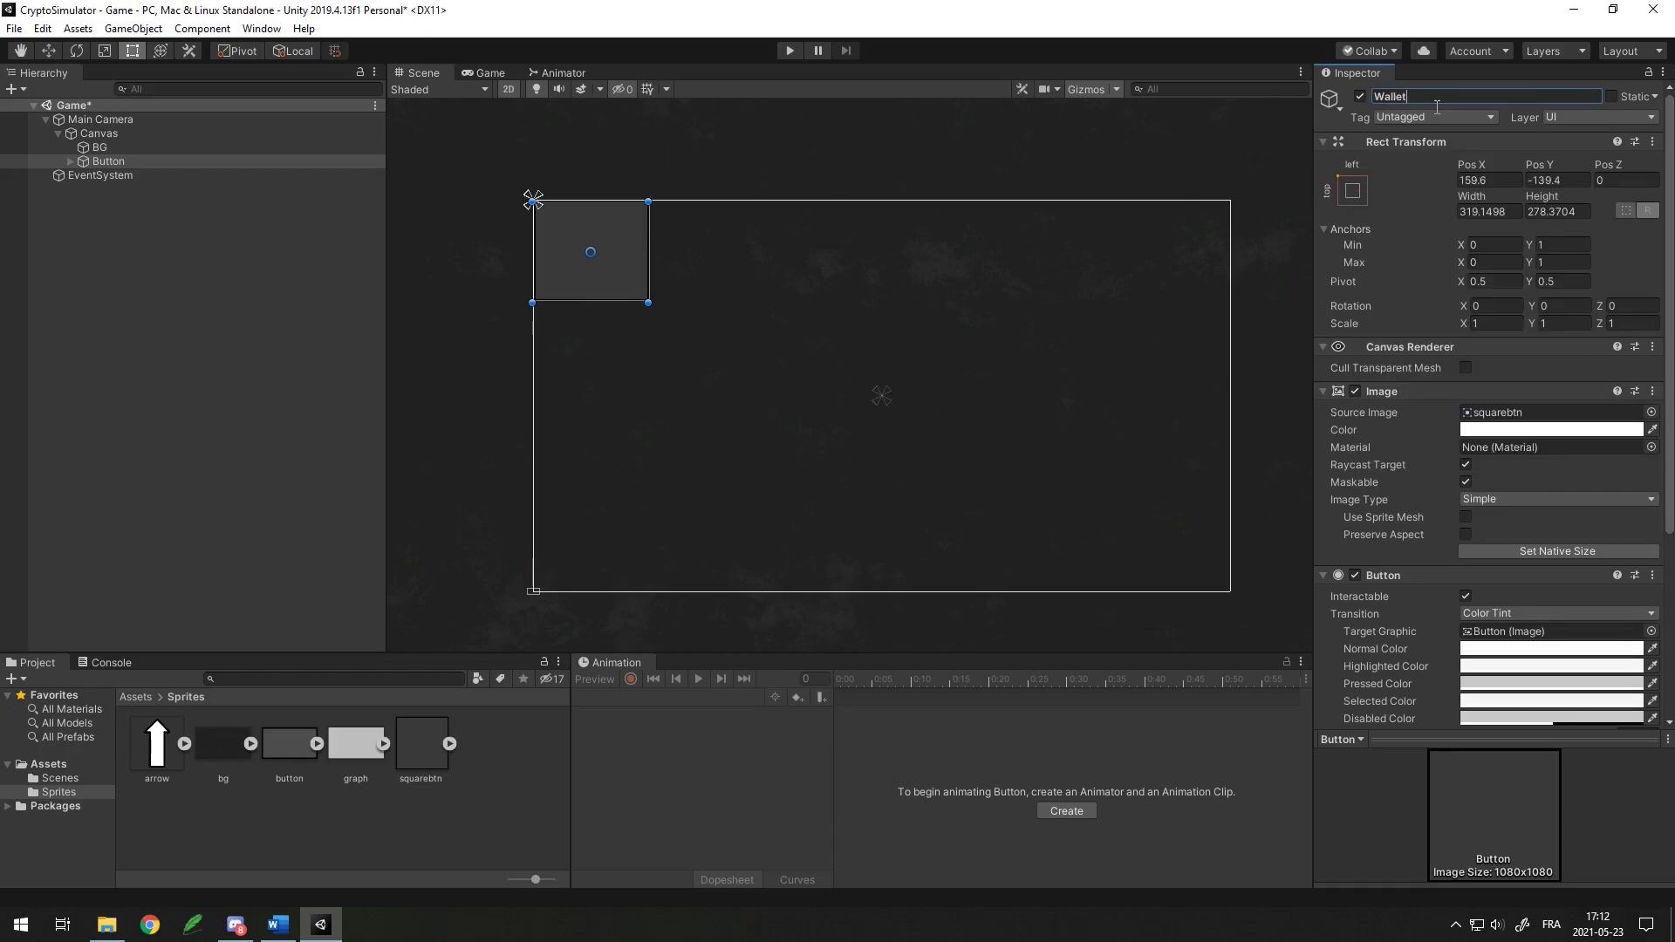
{"action": "key", "text": "Return"}
{"action": "scroll", "coordinate": [1429, 476], "scroll_direction": "down", "scroll_amount": 3}
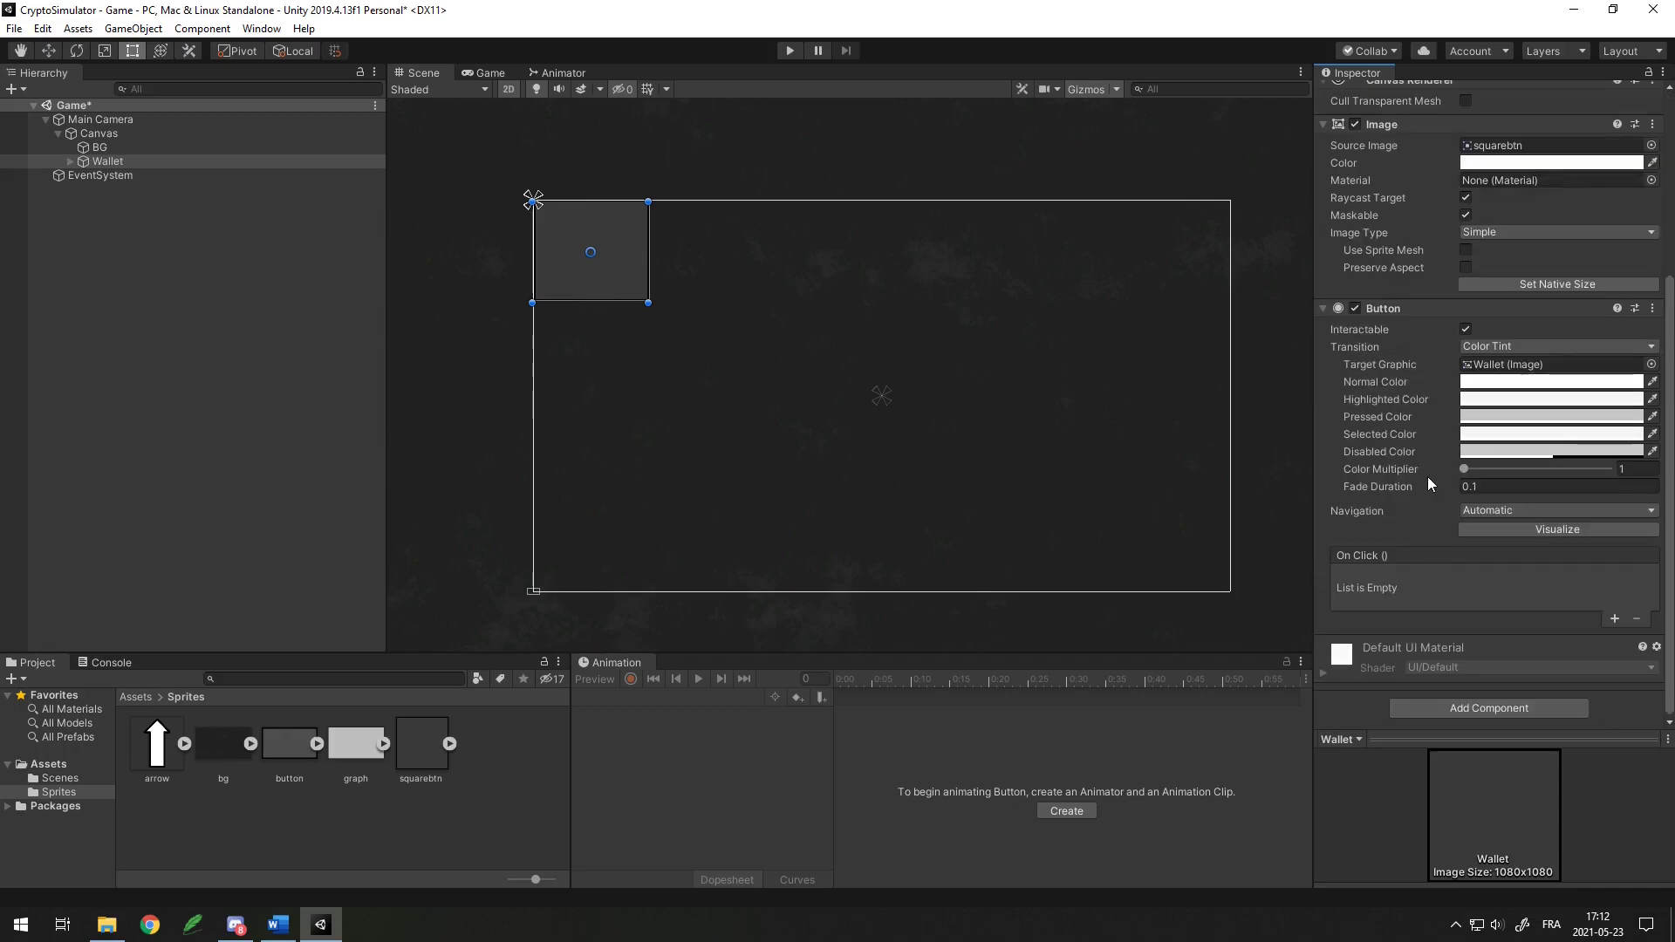
{"action": "scroll", "coordinate": [1429, 476], "scroll_direction": "up", "scroll_amount": 3}
{"action": "left_click", "coordinate": [70, 160]}
{"action": "left_click", "coordinate": [116, 174]}
Make the label read 'Wallet' at font size 60 in white.
{"action": "left_click", "coordinate": [1438, 332]}
{"action": "type", "text": "Wallet"}
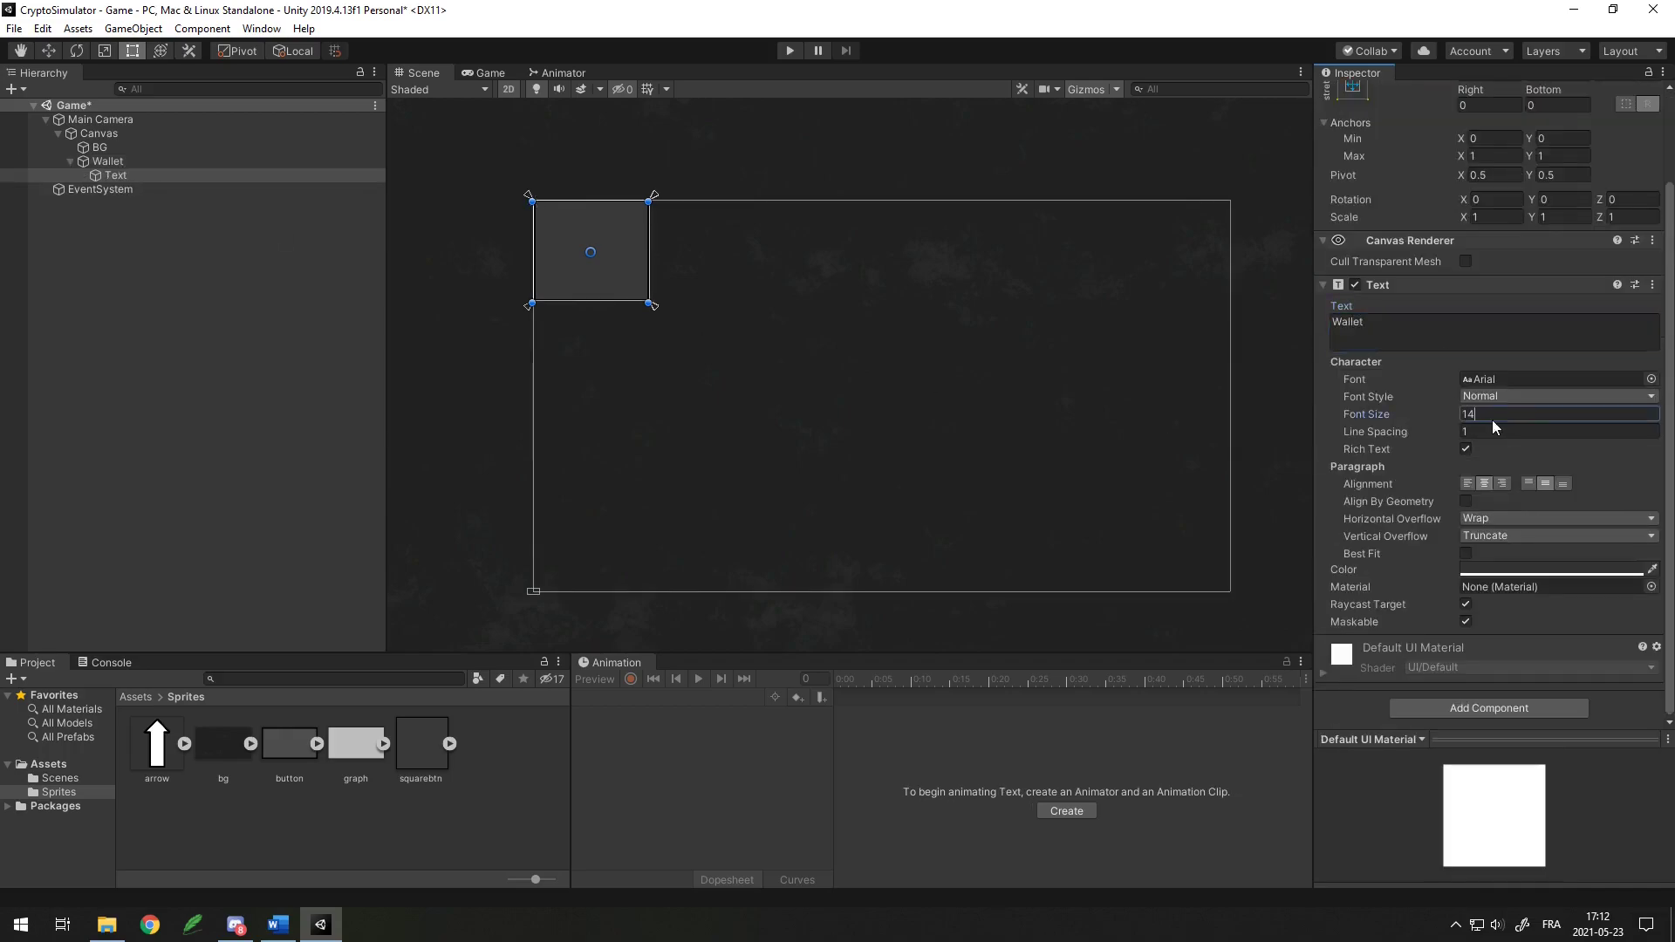
{"action": "left_click", "coordinate": [1501, 416]}
{"action": "type", "text": "60"}
{"action": "left_click", "coordinate": [1515, 571]}
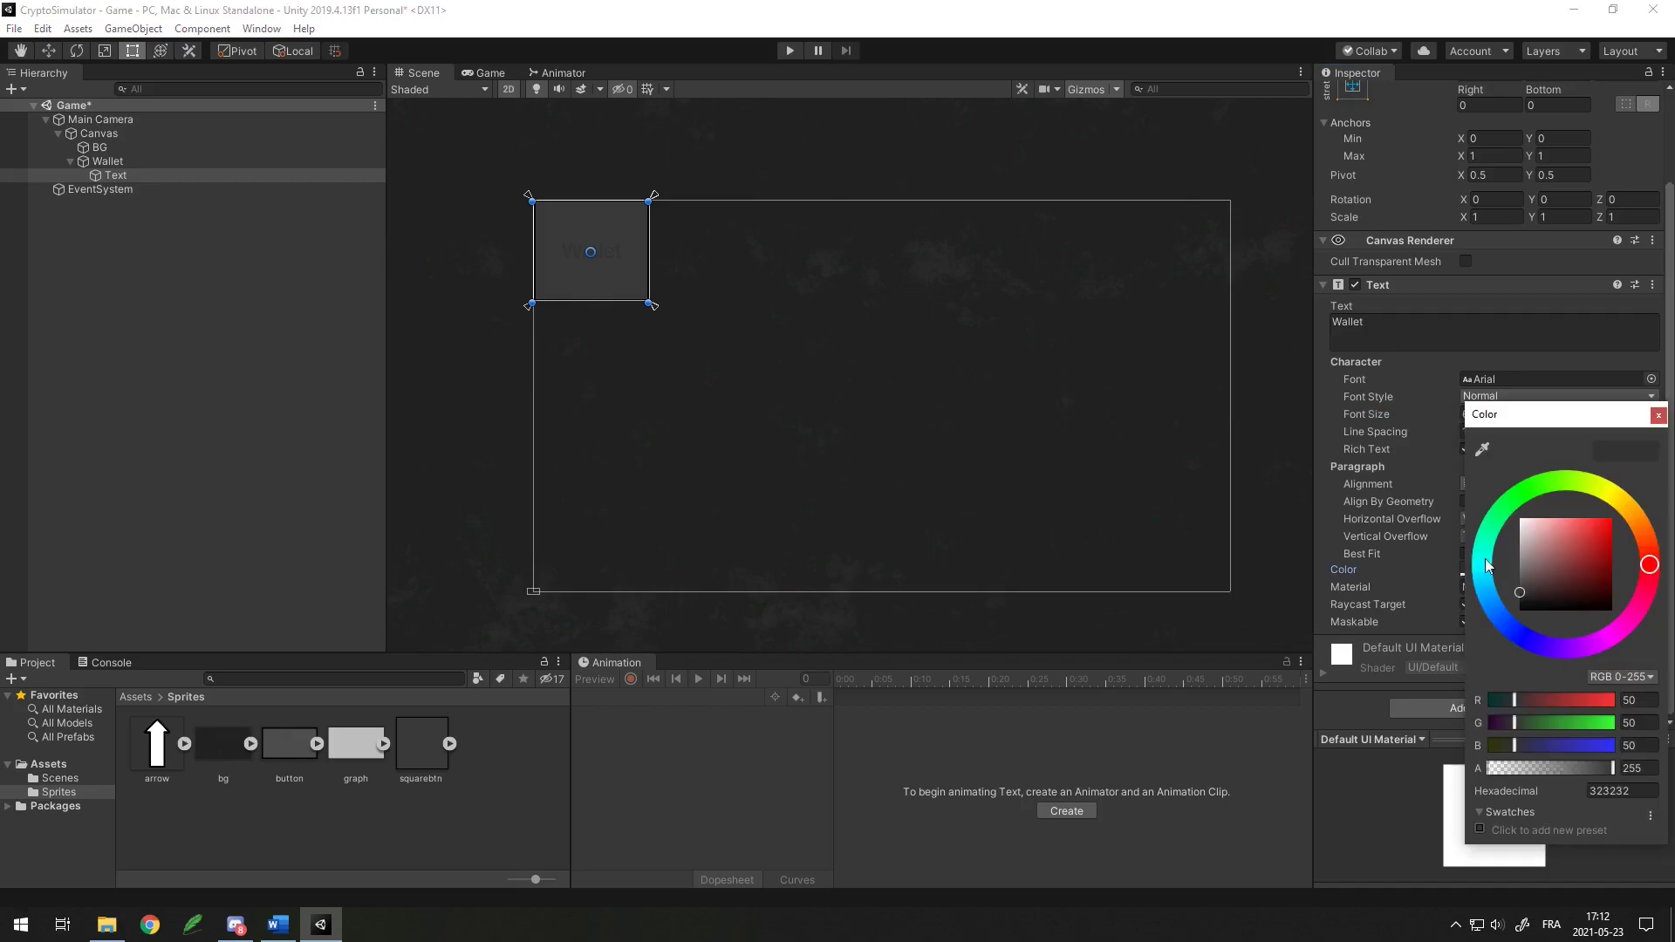
{"action": "left_click_drag", "start_coordinate": [1547, 531], "coordinate": [1464, 478]}
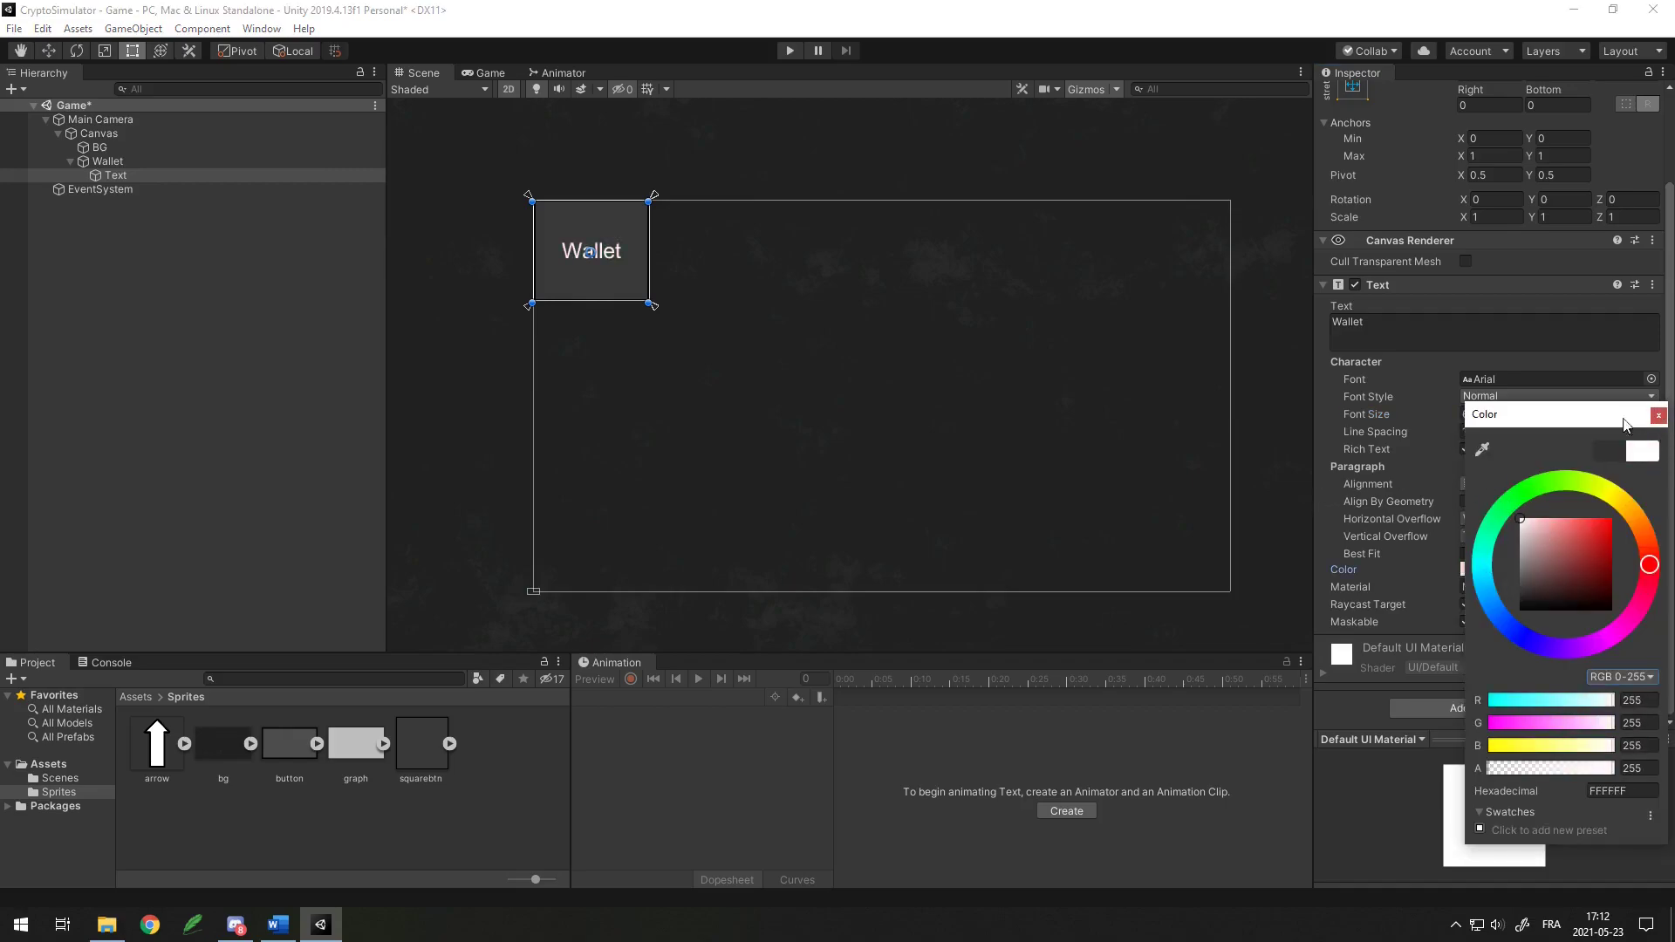
{"action": "left_click", "coordinate": [1658, 416]}
{"action": "left_click", "coordinate": [1466, 417]}
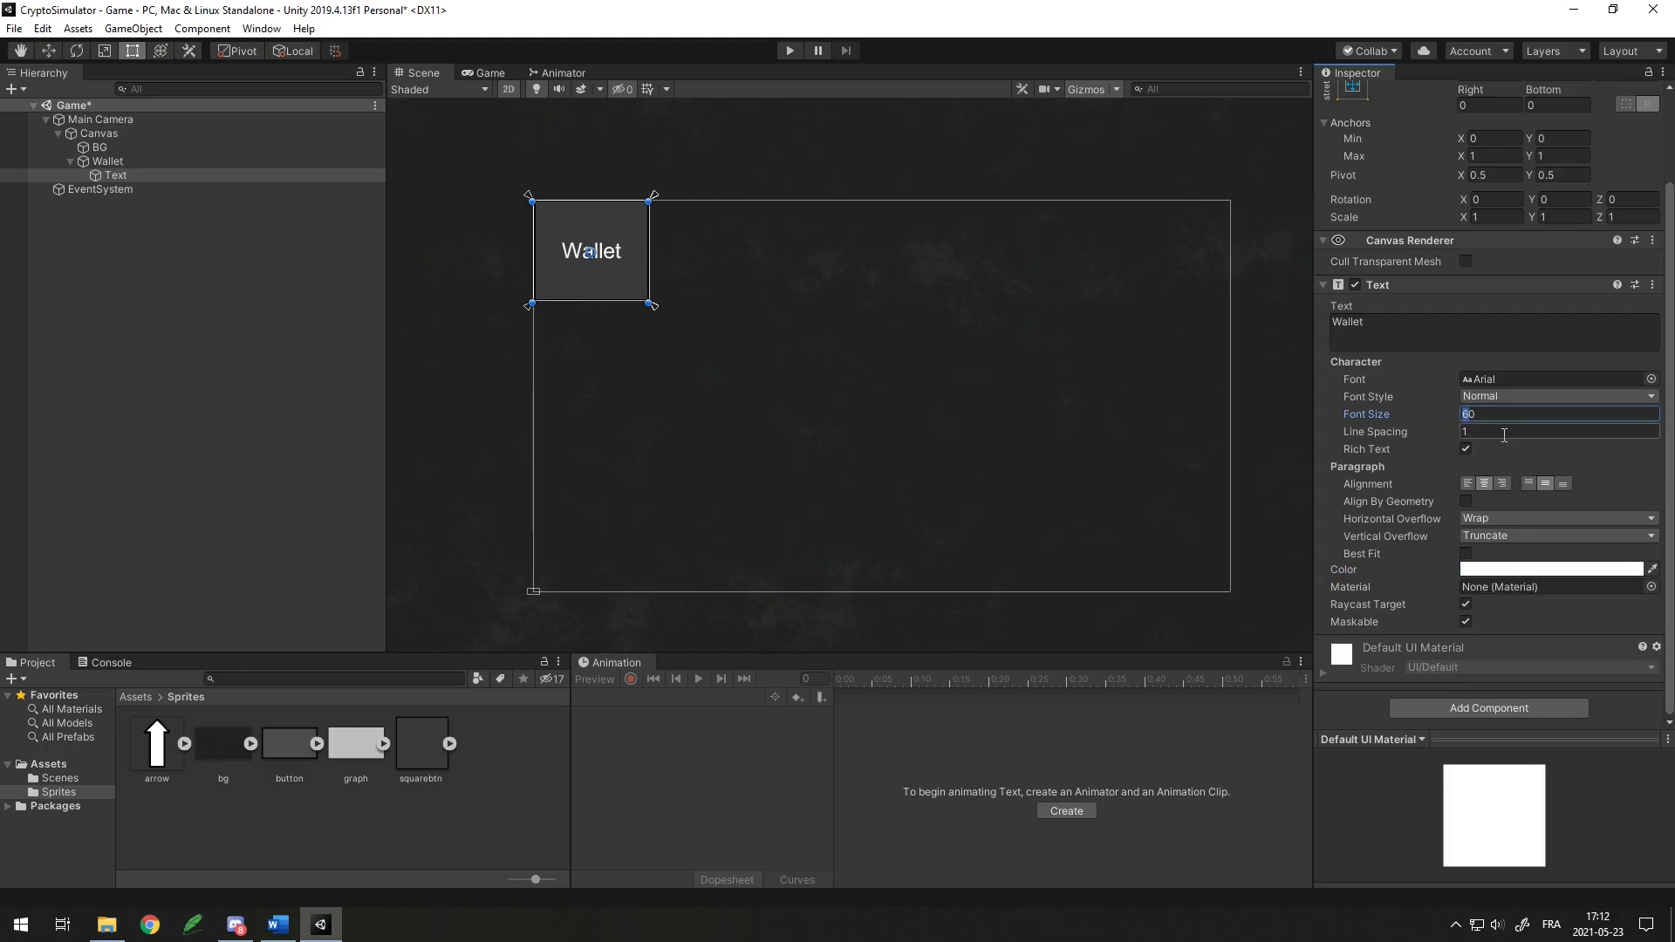
Duplicate the Wallet button into a column down the left edge and shorten the buttons' height.
{"action": "left_click", "coordinate": [101, 161]}
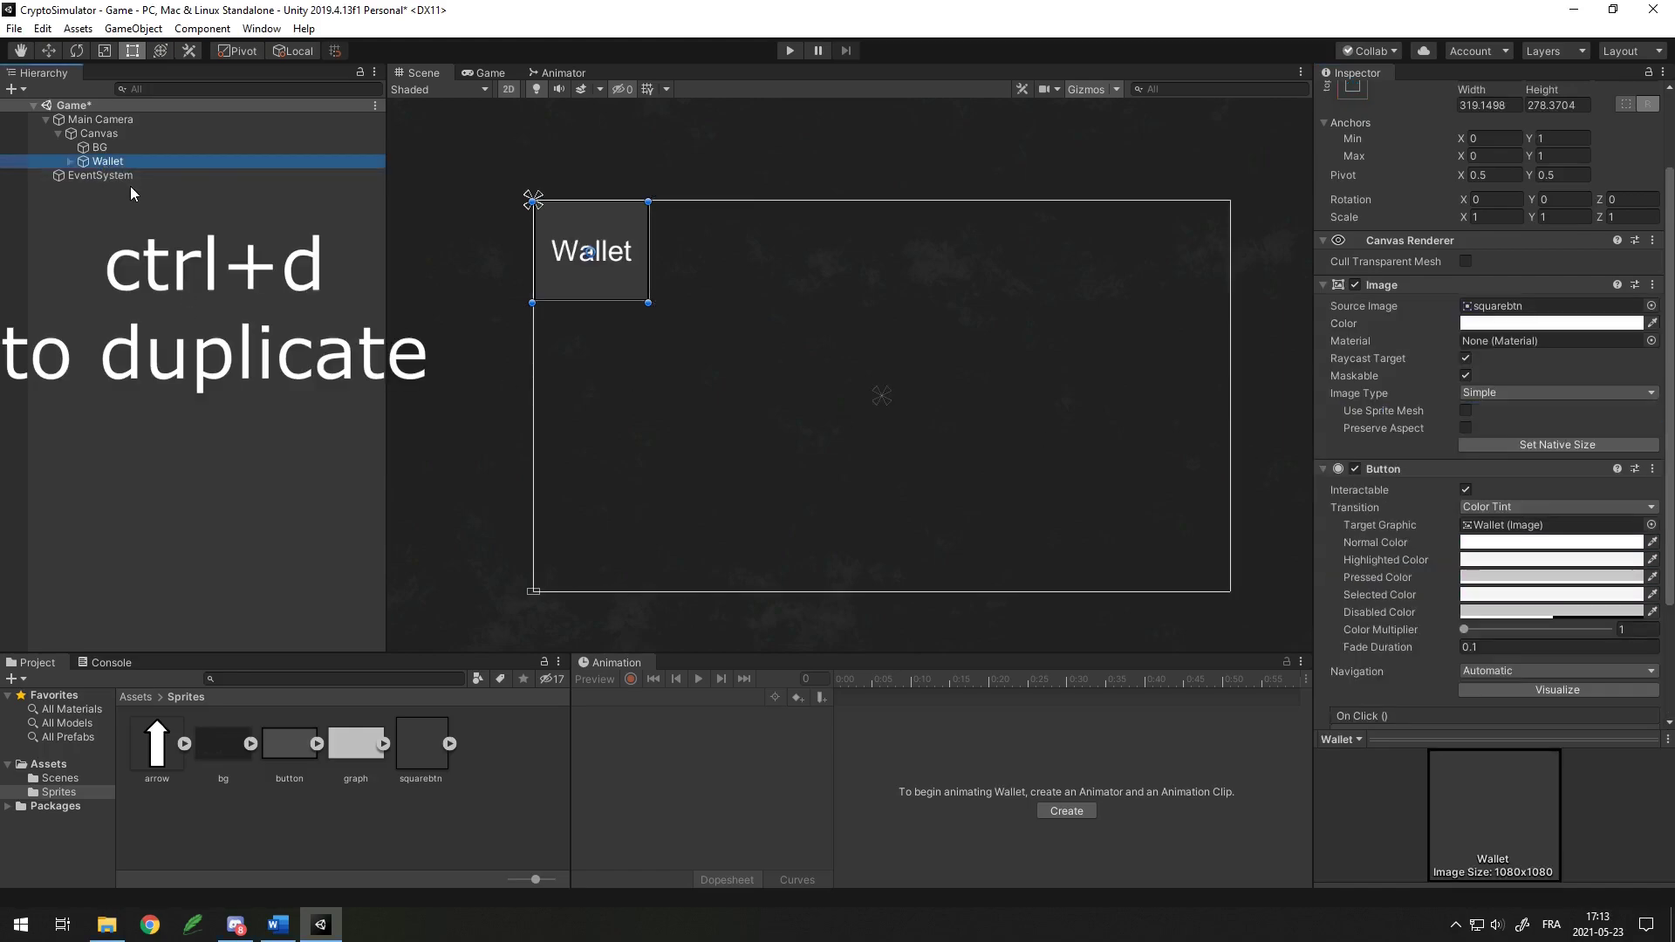
{"action": "key", "text": "ctrl+d"}
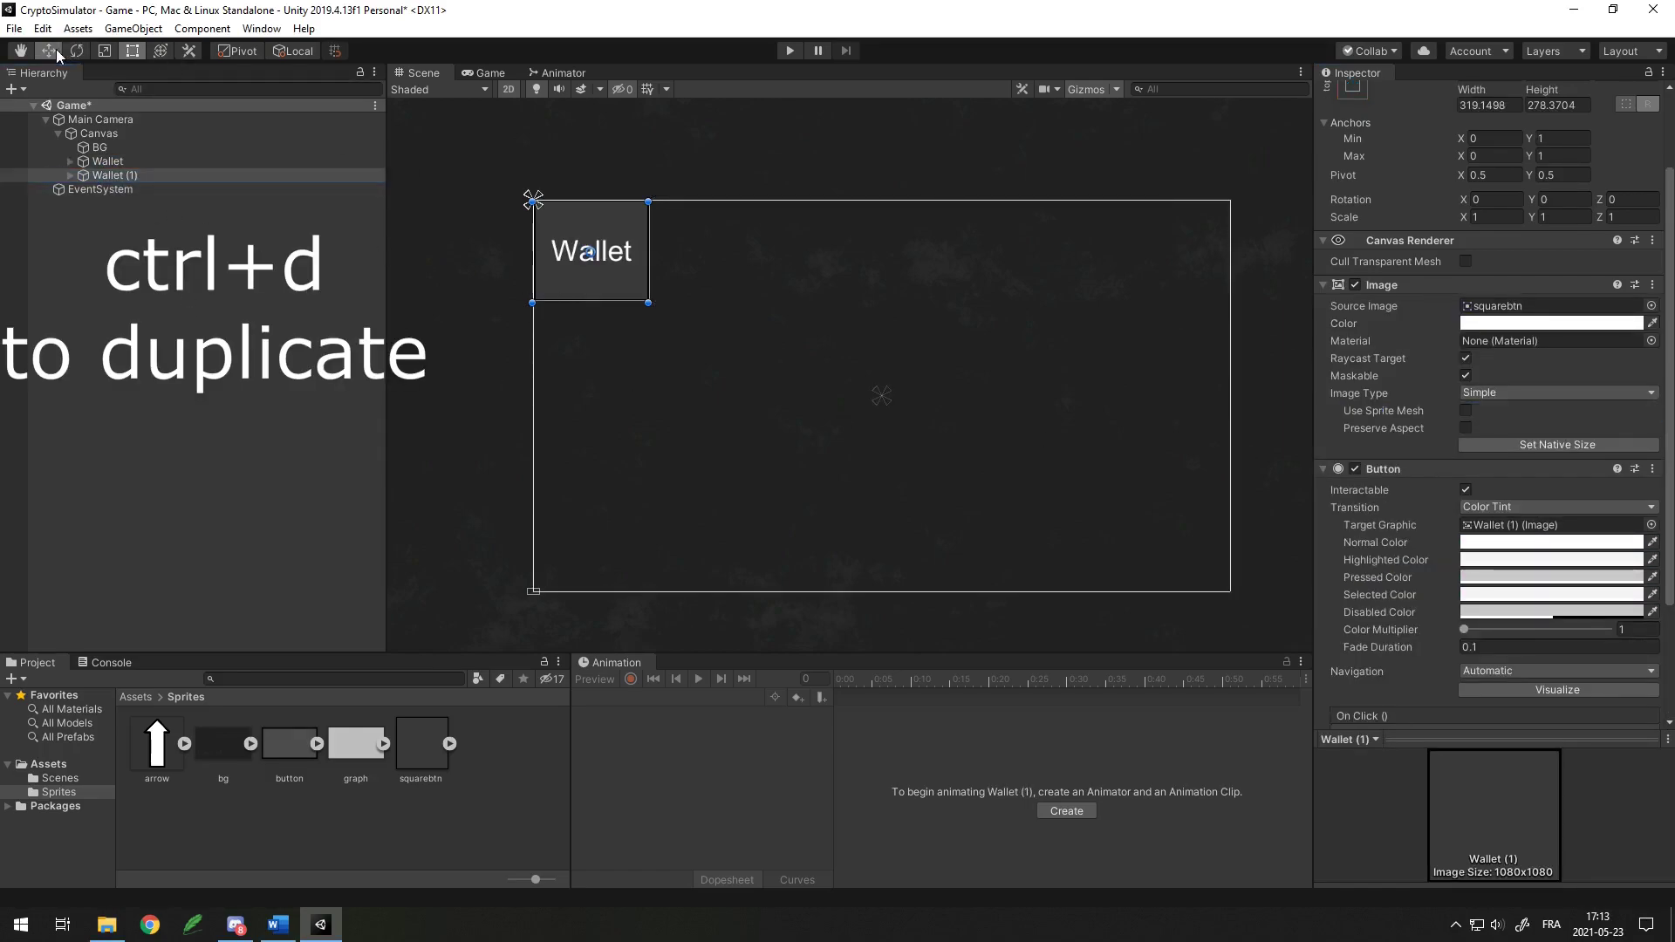
{"action": "key", "text": "w"}
{"action": "left_click_drag", "start_coordinate": [598, 195], "coordinate": [599, 258]}
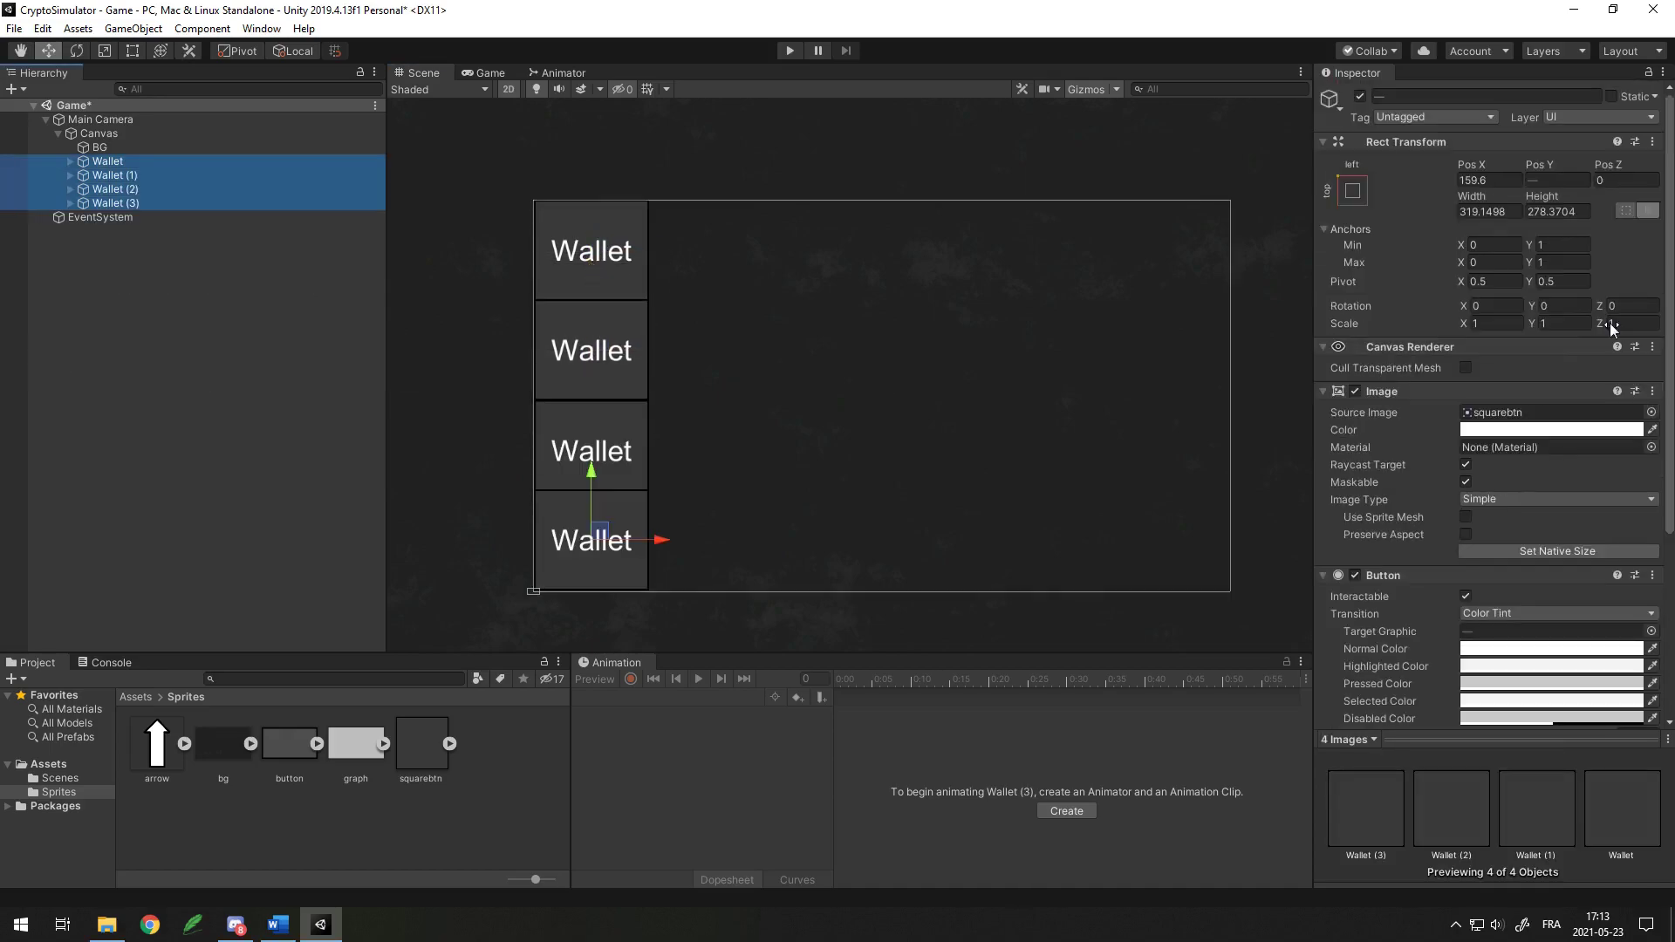
{"action": "left_click", "coordinate": [1542, 216]}
{"action": "key", "text": "Delete"}
{"action": "type", "text": "6"}
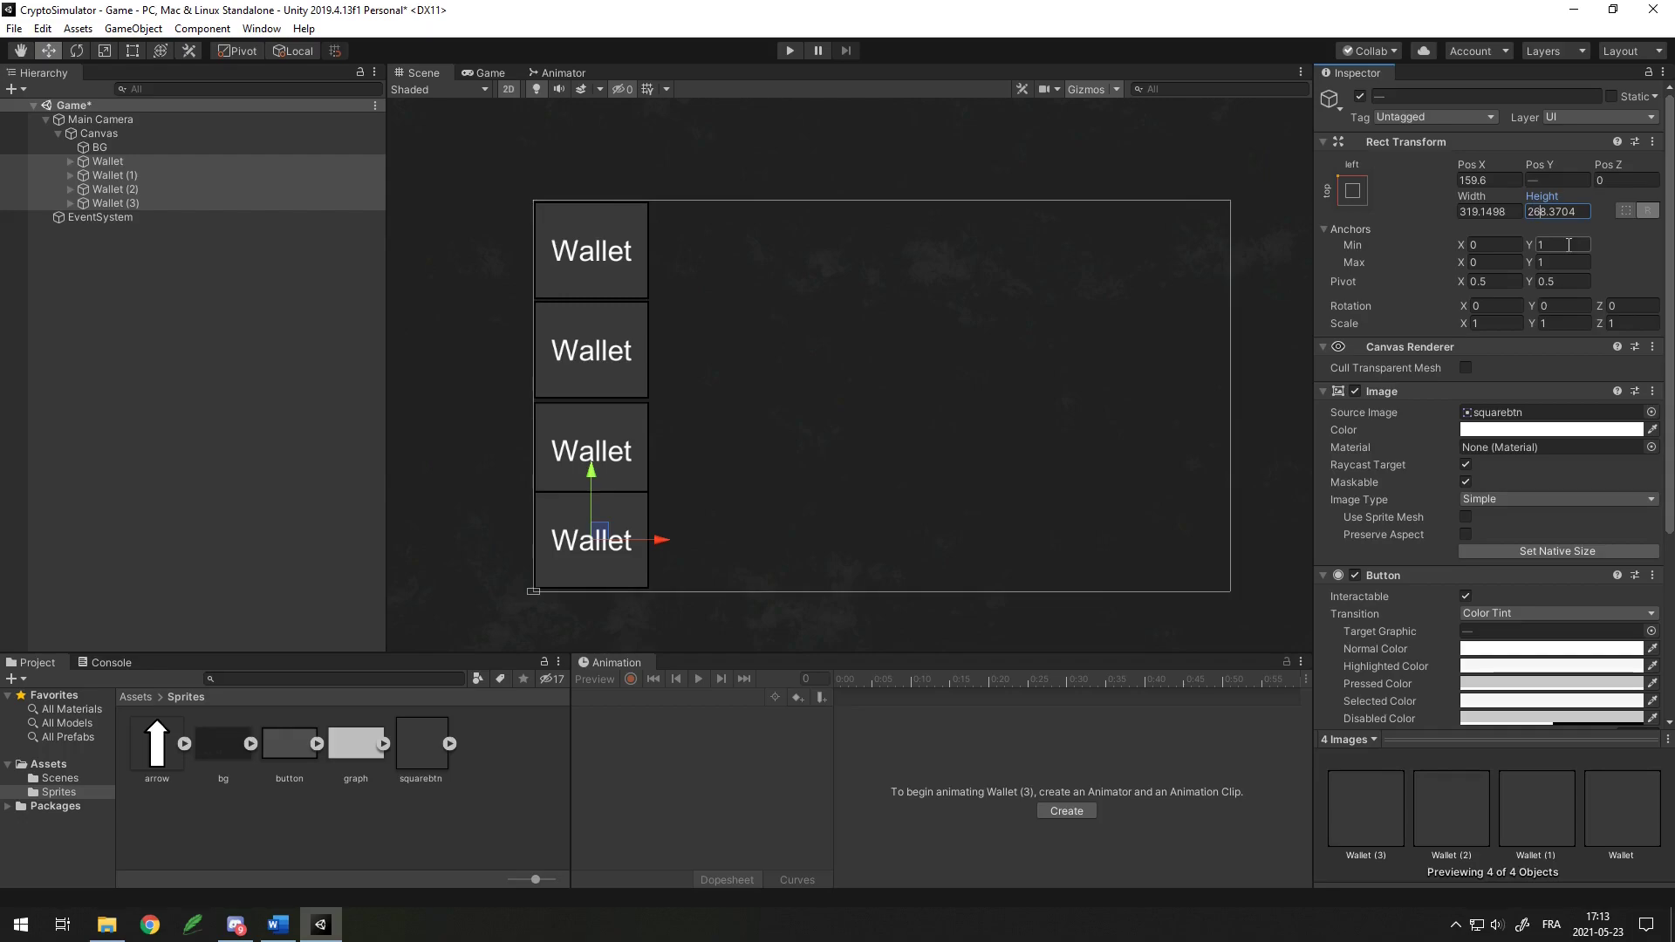
Select the Wallet (1) button and highlight its name for renaming.
{"action": "left_click", "coordinate": [158, 176]}
{"action": "left_click", "coordinate": [115, 216]}
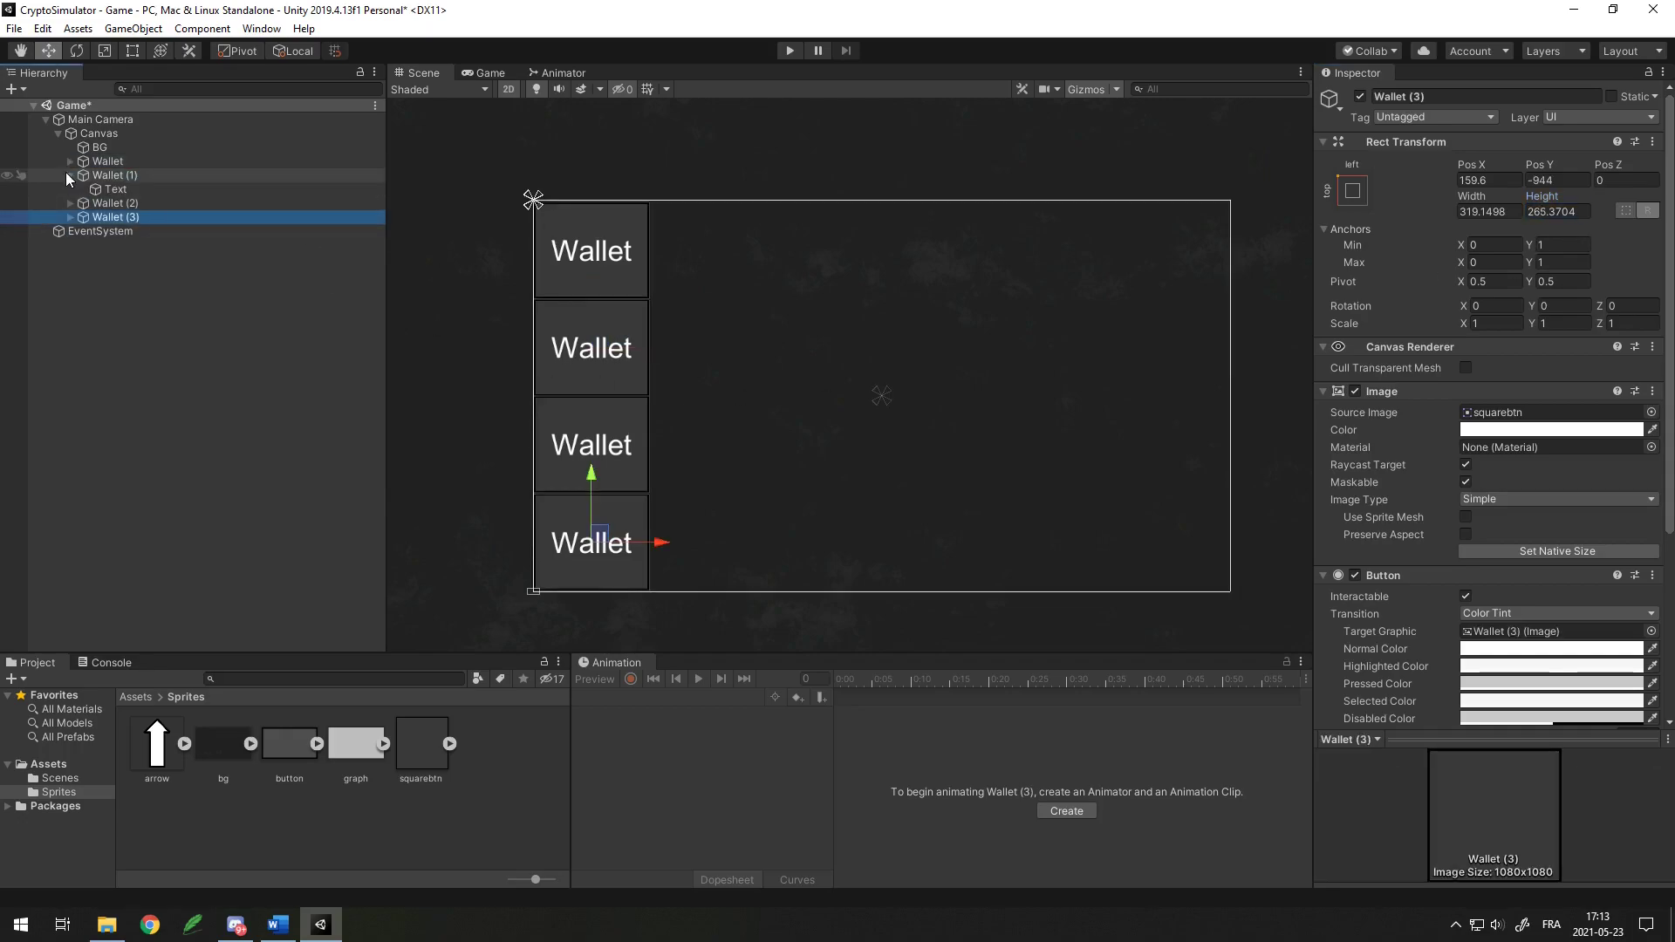
{"action": "left_click", "coordinate": [114, 175]}
{"action": "left_click", "coordinate": [1450, 97]}
{"action": "double_click", "coordinate": [1455, 100]}
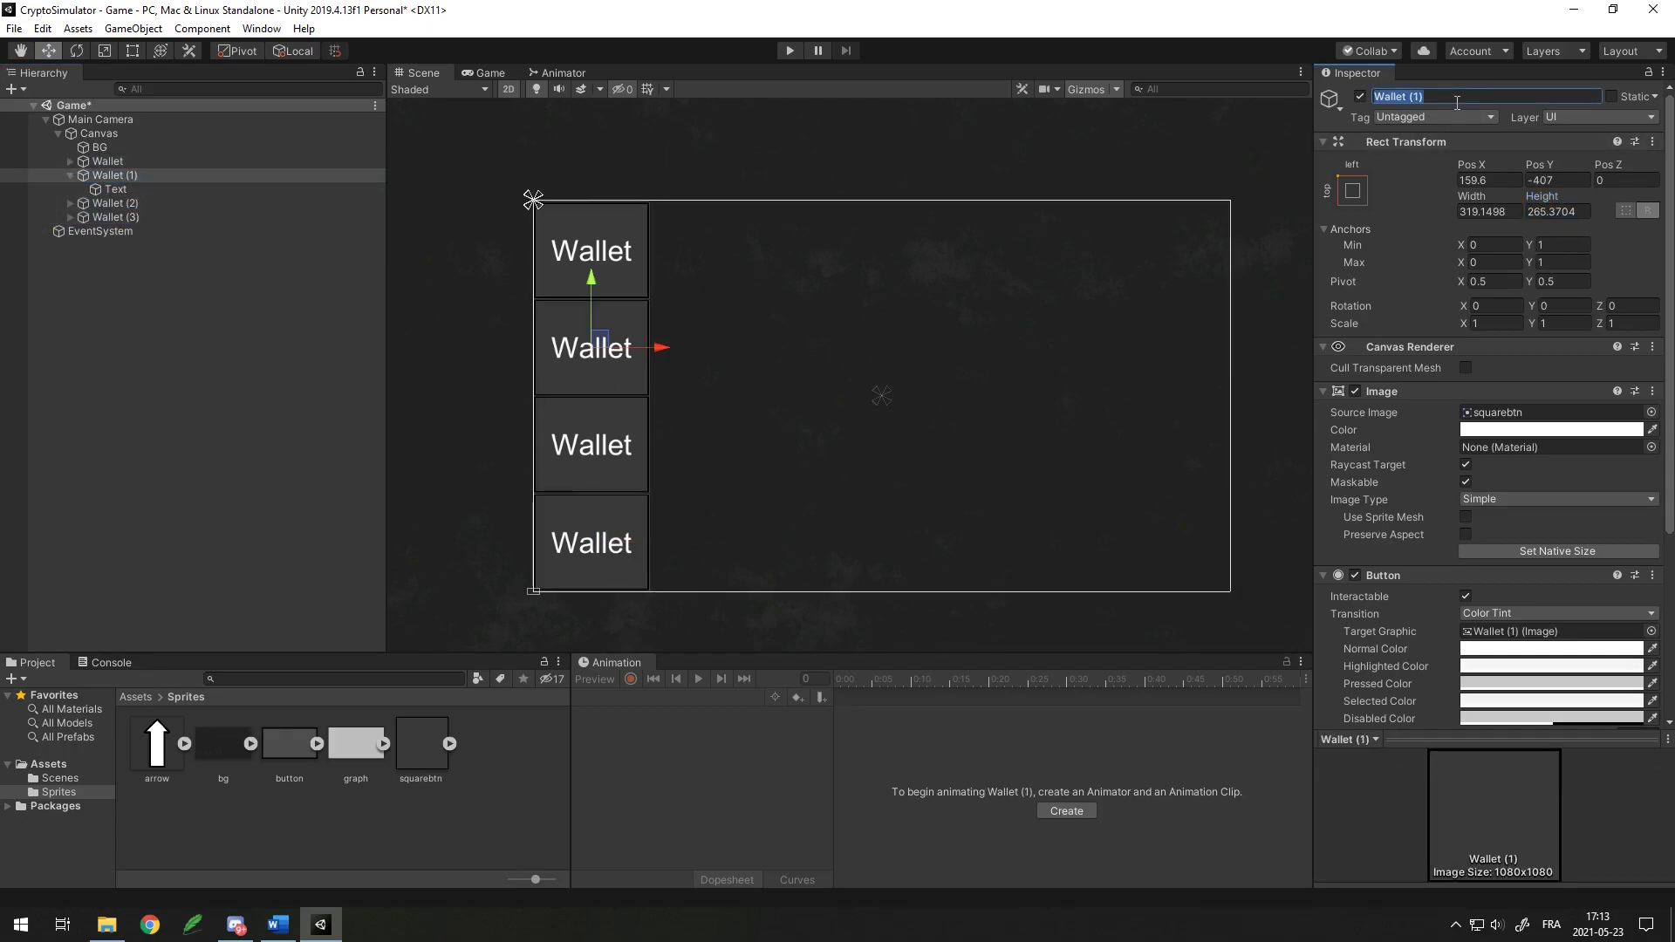
Create an empty GameObject under the Canvas named WalletMenu.
{"action": "right_click", "coordinate": [110, 134]}
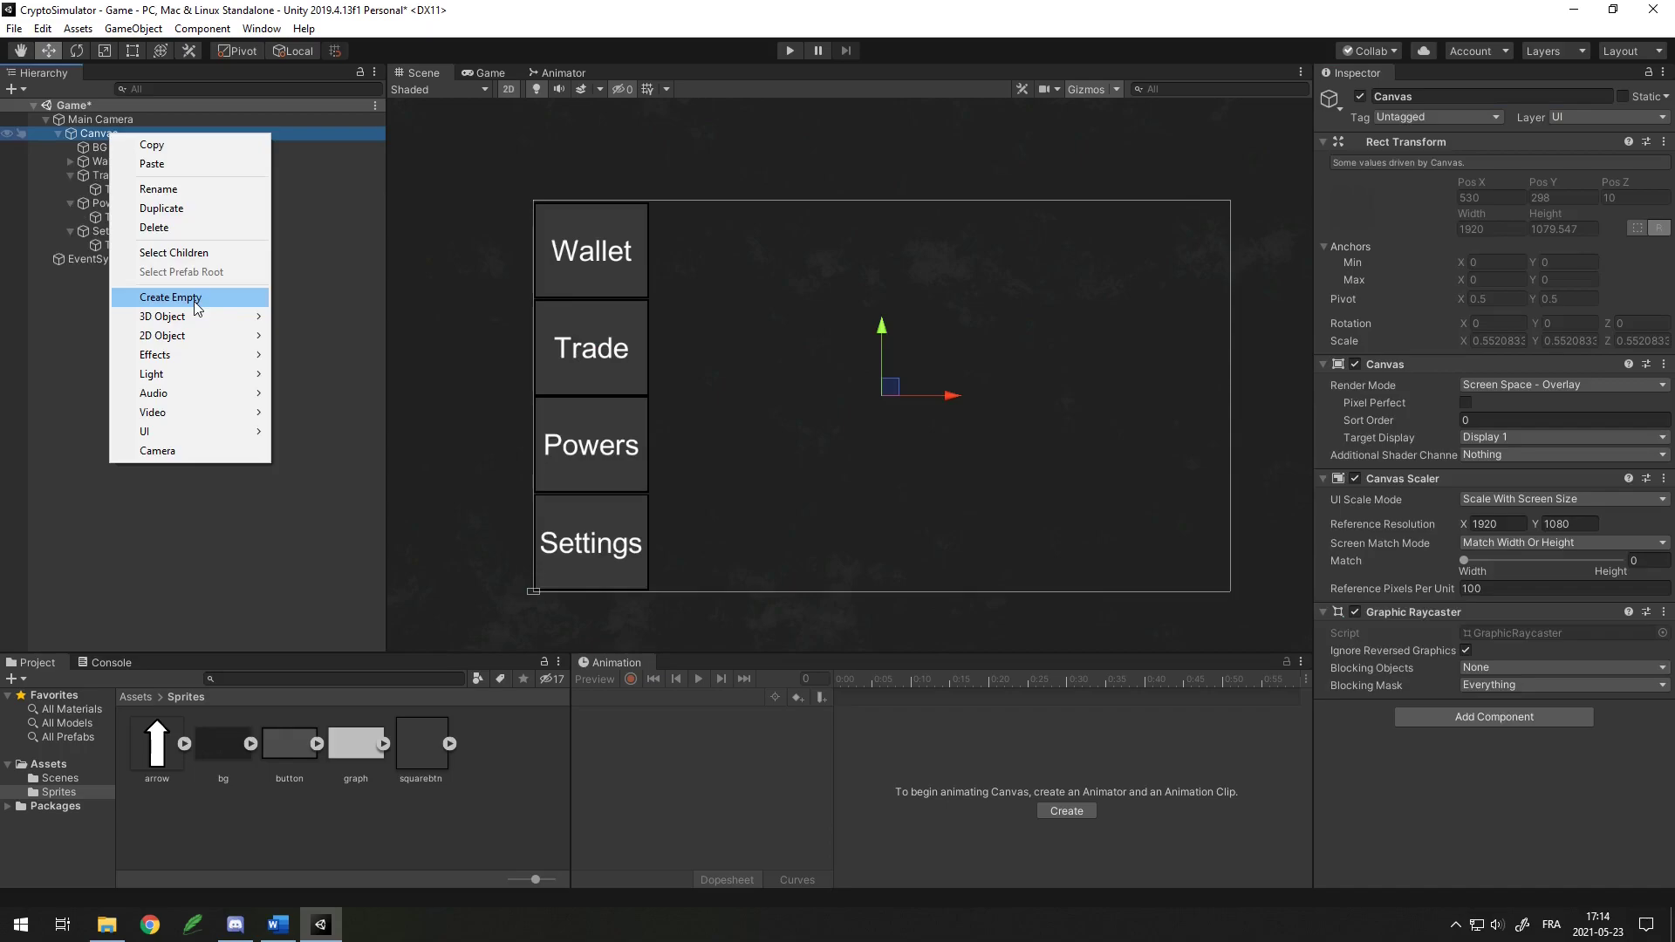
{"action": "left_click", "coordinate": [273, 538]}
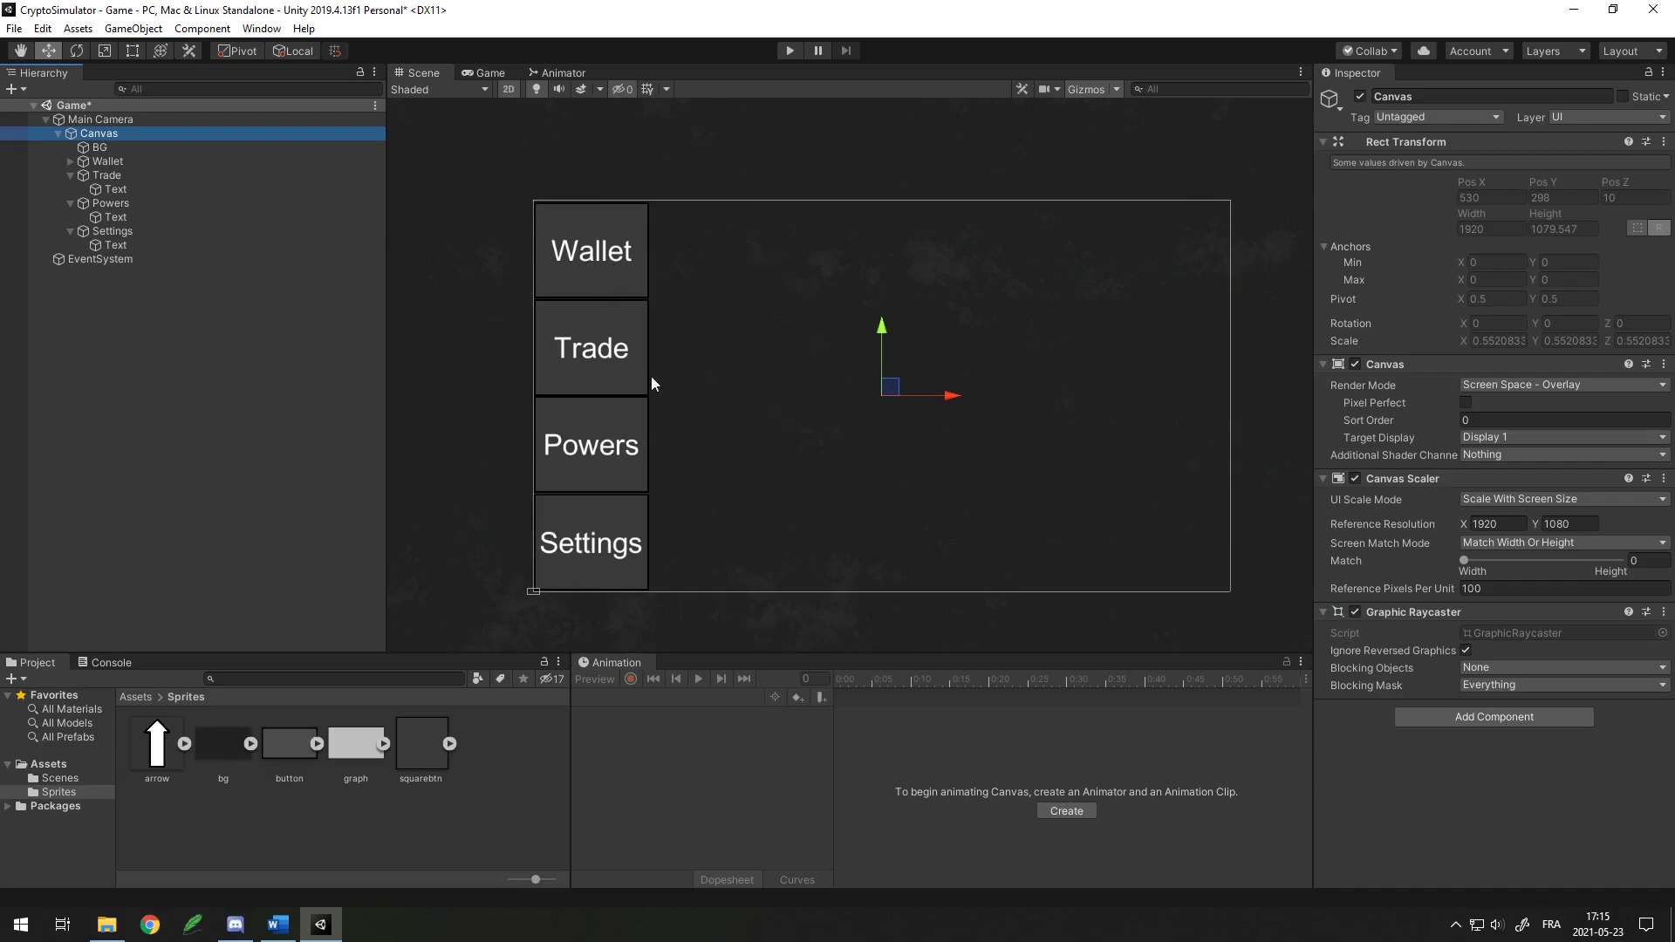
{"action": "right_click", "coordinate": [103, 134]}
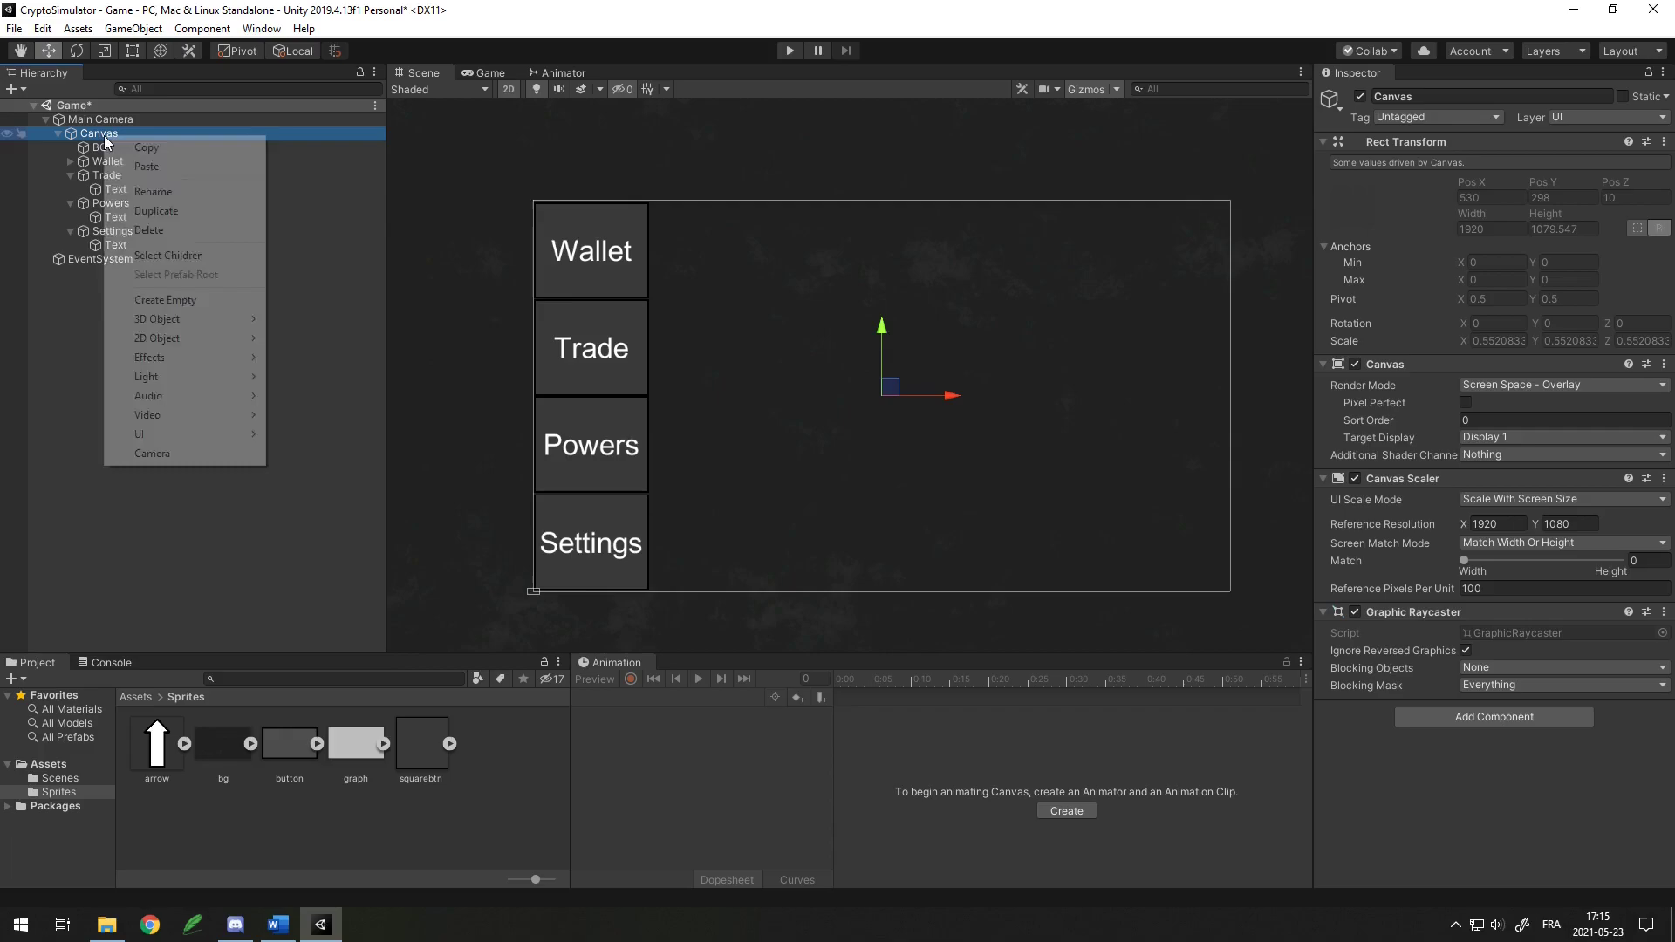
{"action": "left_click", "coordinate": [140, 301]}
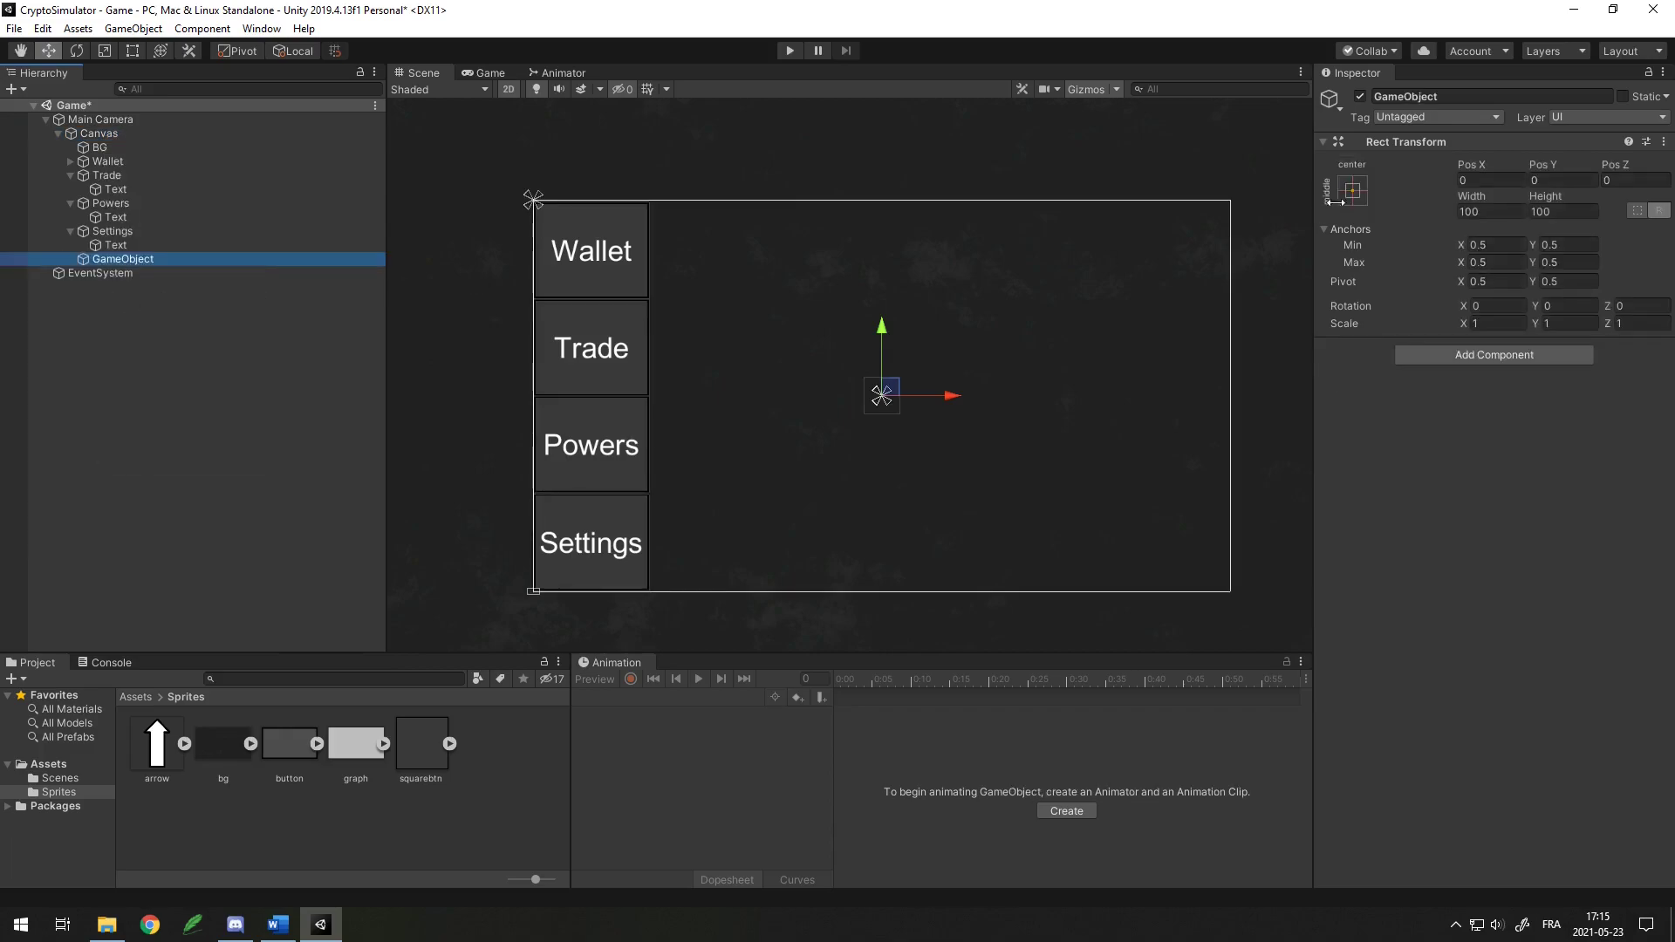
{"action": "left_click", "coordinate": [1455, 99]}
{"action": "type", "text": "WalletMenu"}
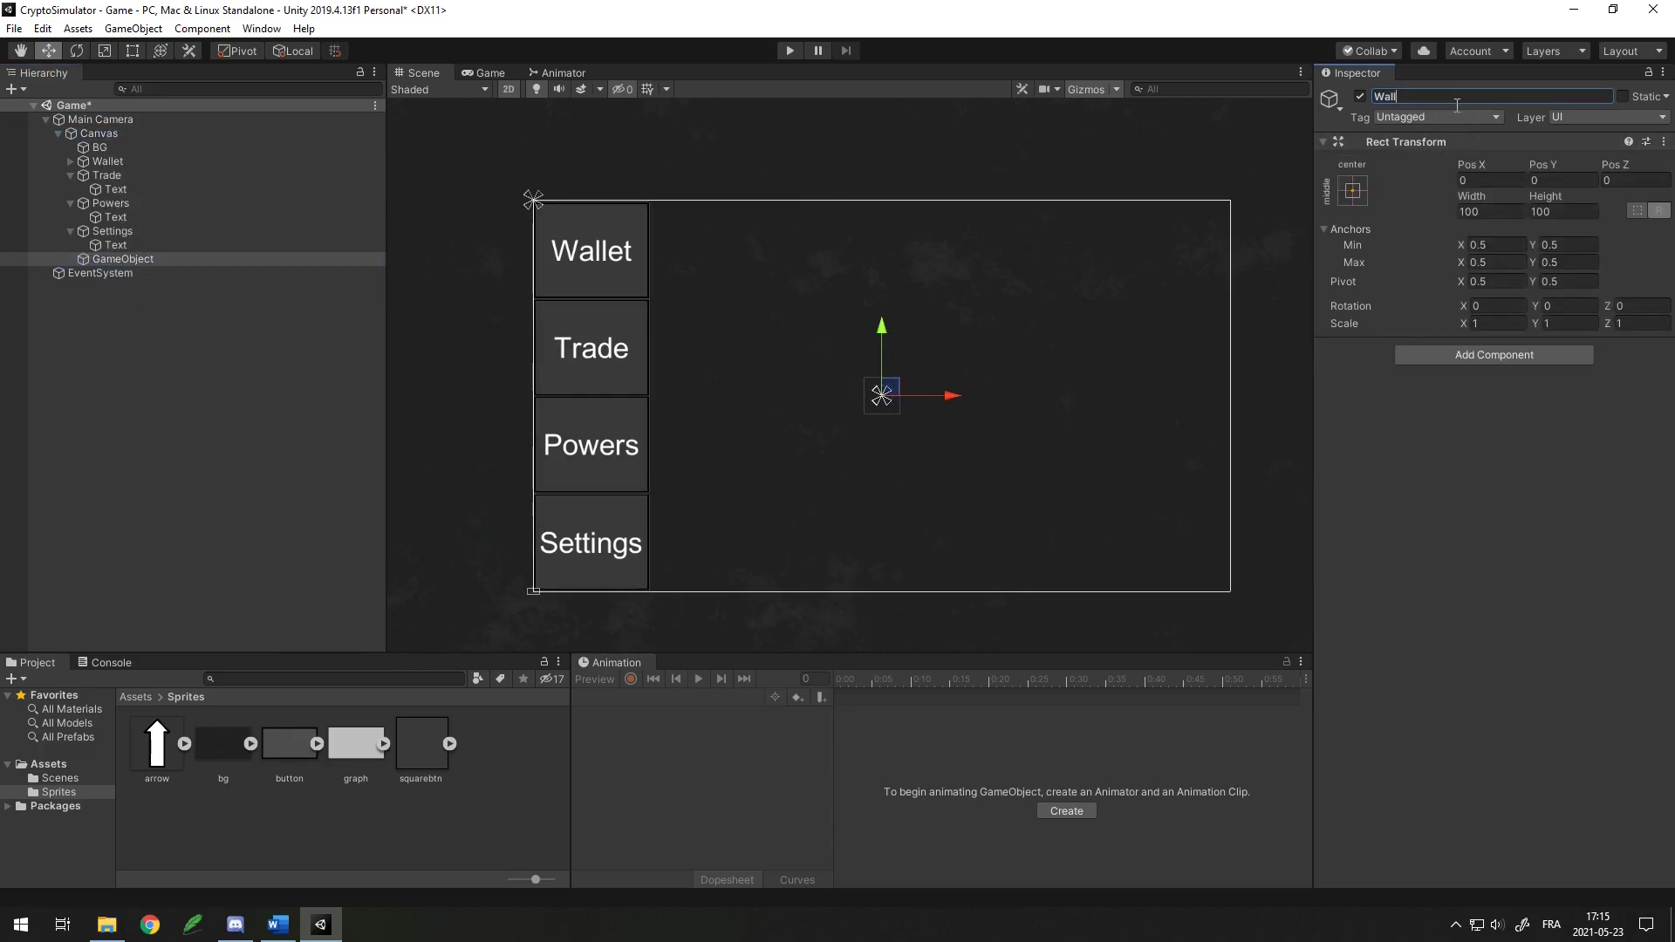
{"action": "key", "text": "Return"}
{"action": "right_click", "coordinate": [105, 259]}
{"action": "left_click", "coordinate": [84, 295]}
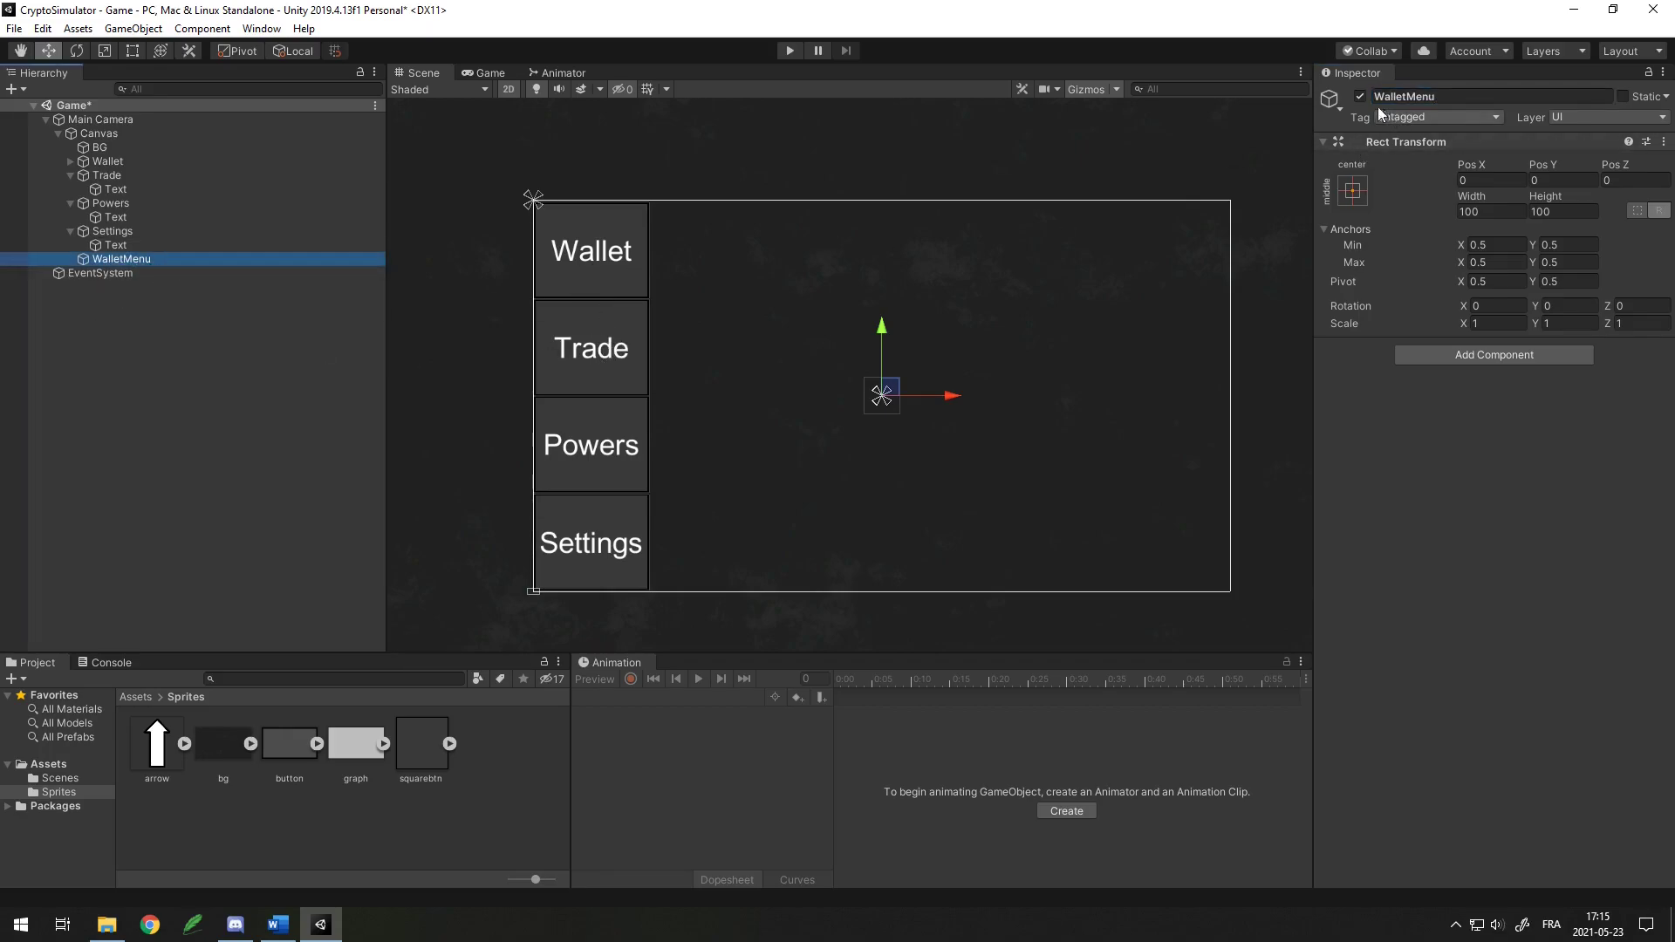
Add a Text under WalletMenu reading 'Money: 100$', centred and anchored top-centre.
{"action": "right_click", "coordinate": [137, 260]}
{"action": "mouse_move", "coordinate": [255, 557]}
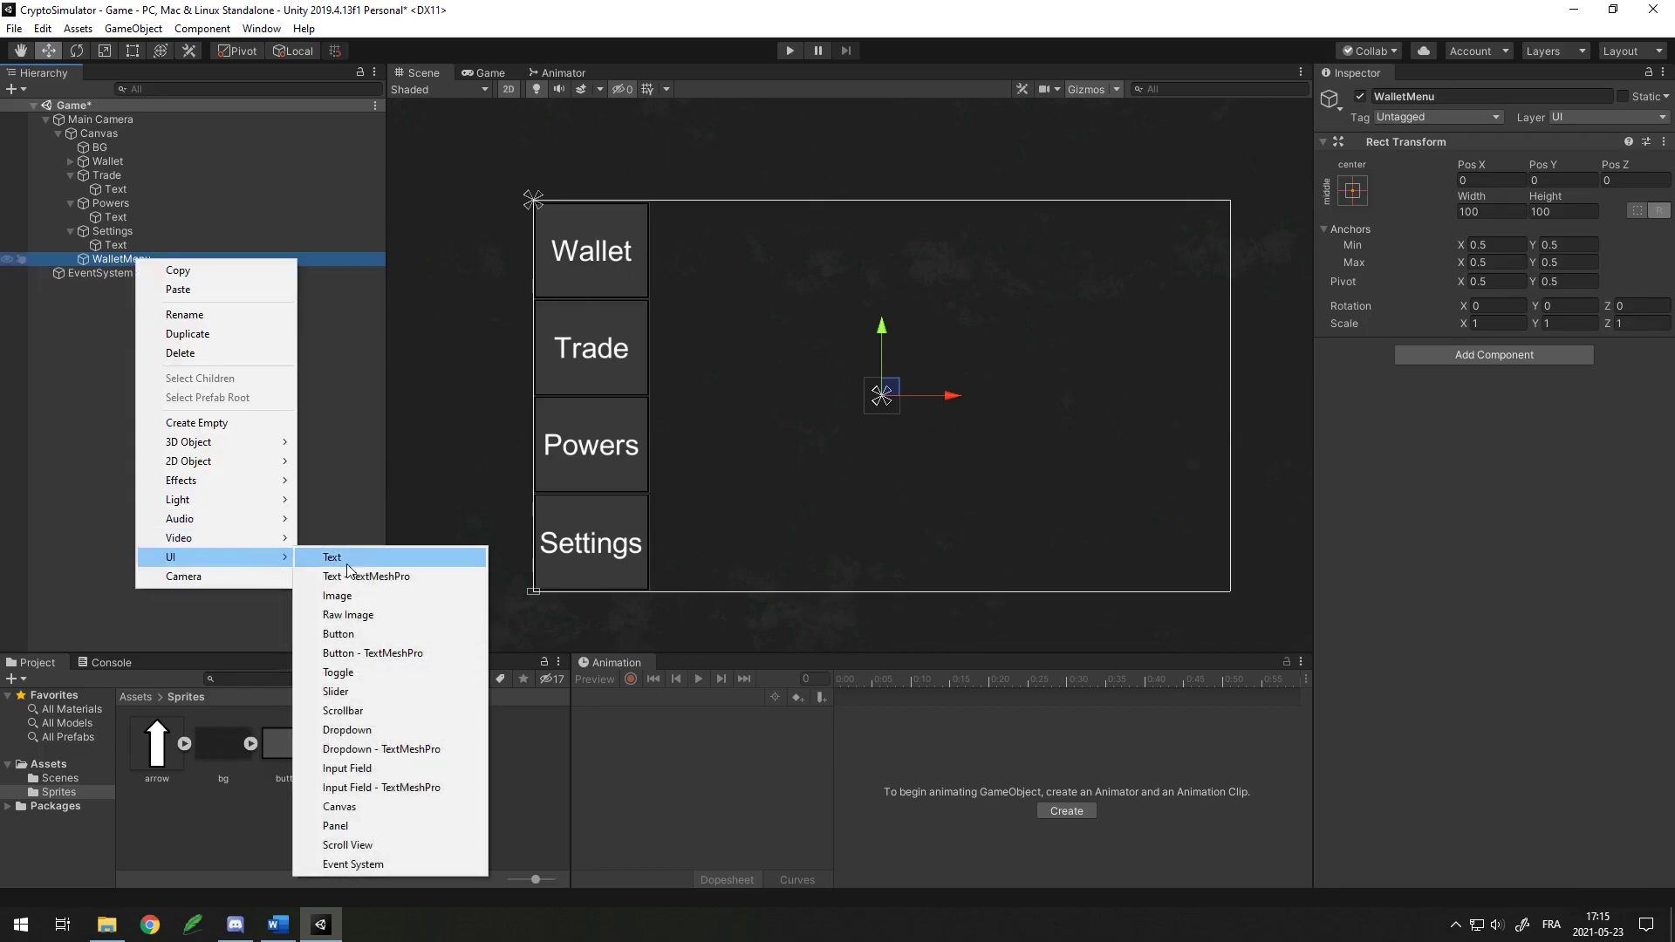
{"action": "left_click", "coordinate": [347, 560]}
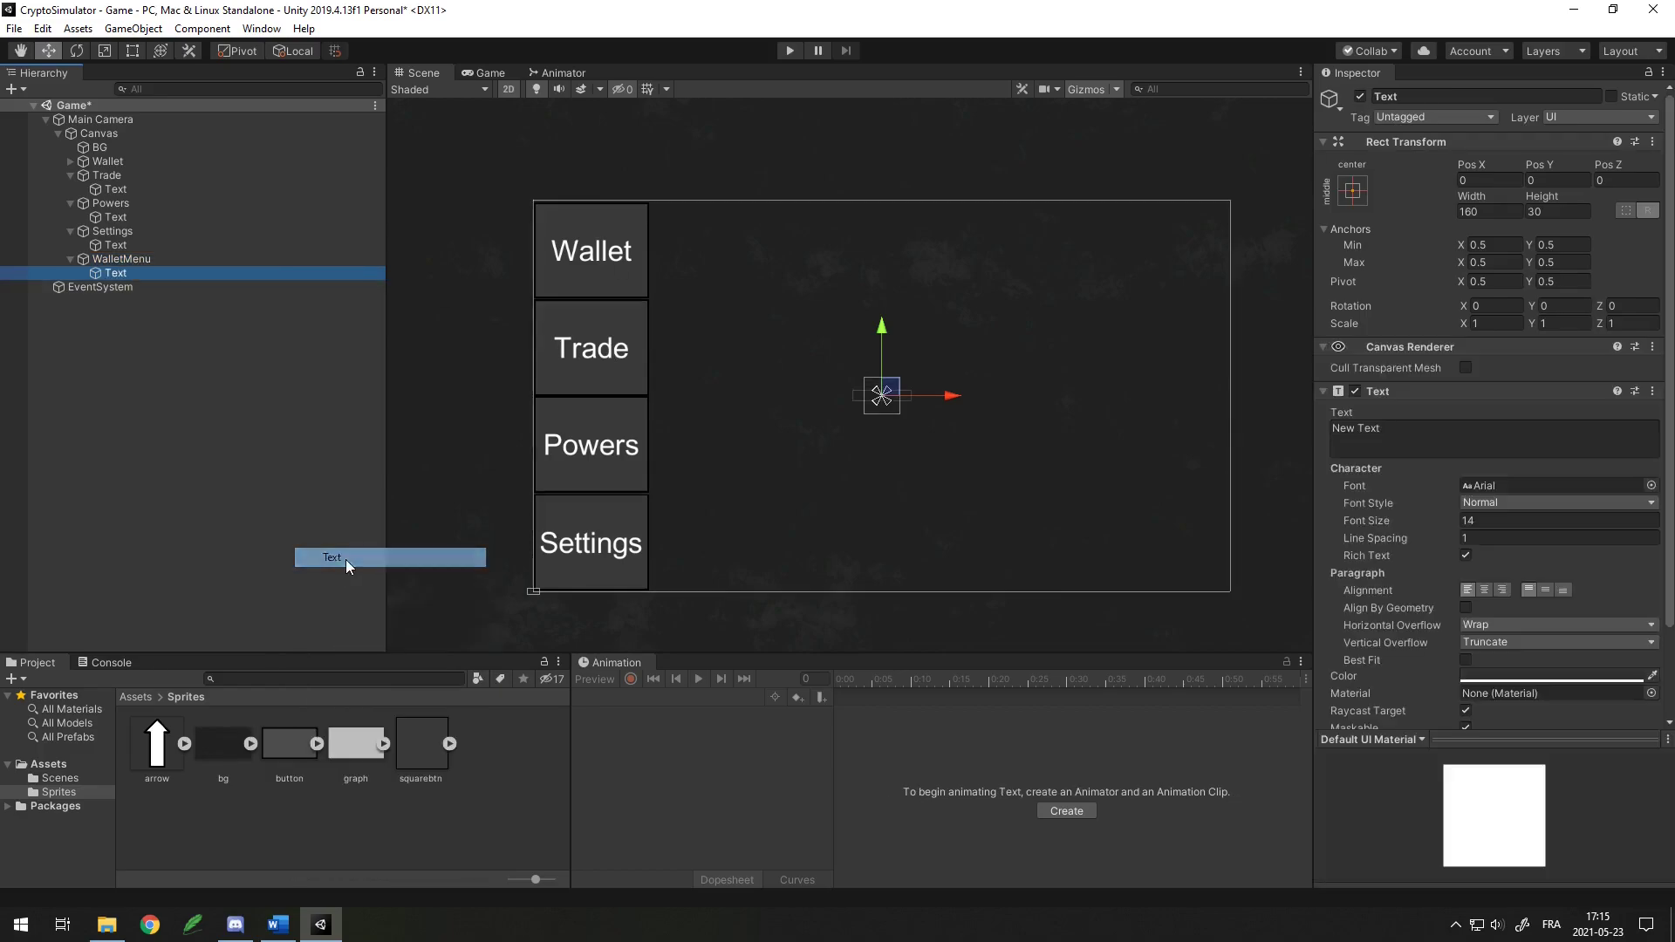
{"action": "left_click", "coordinate": [1448, 445]}
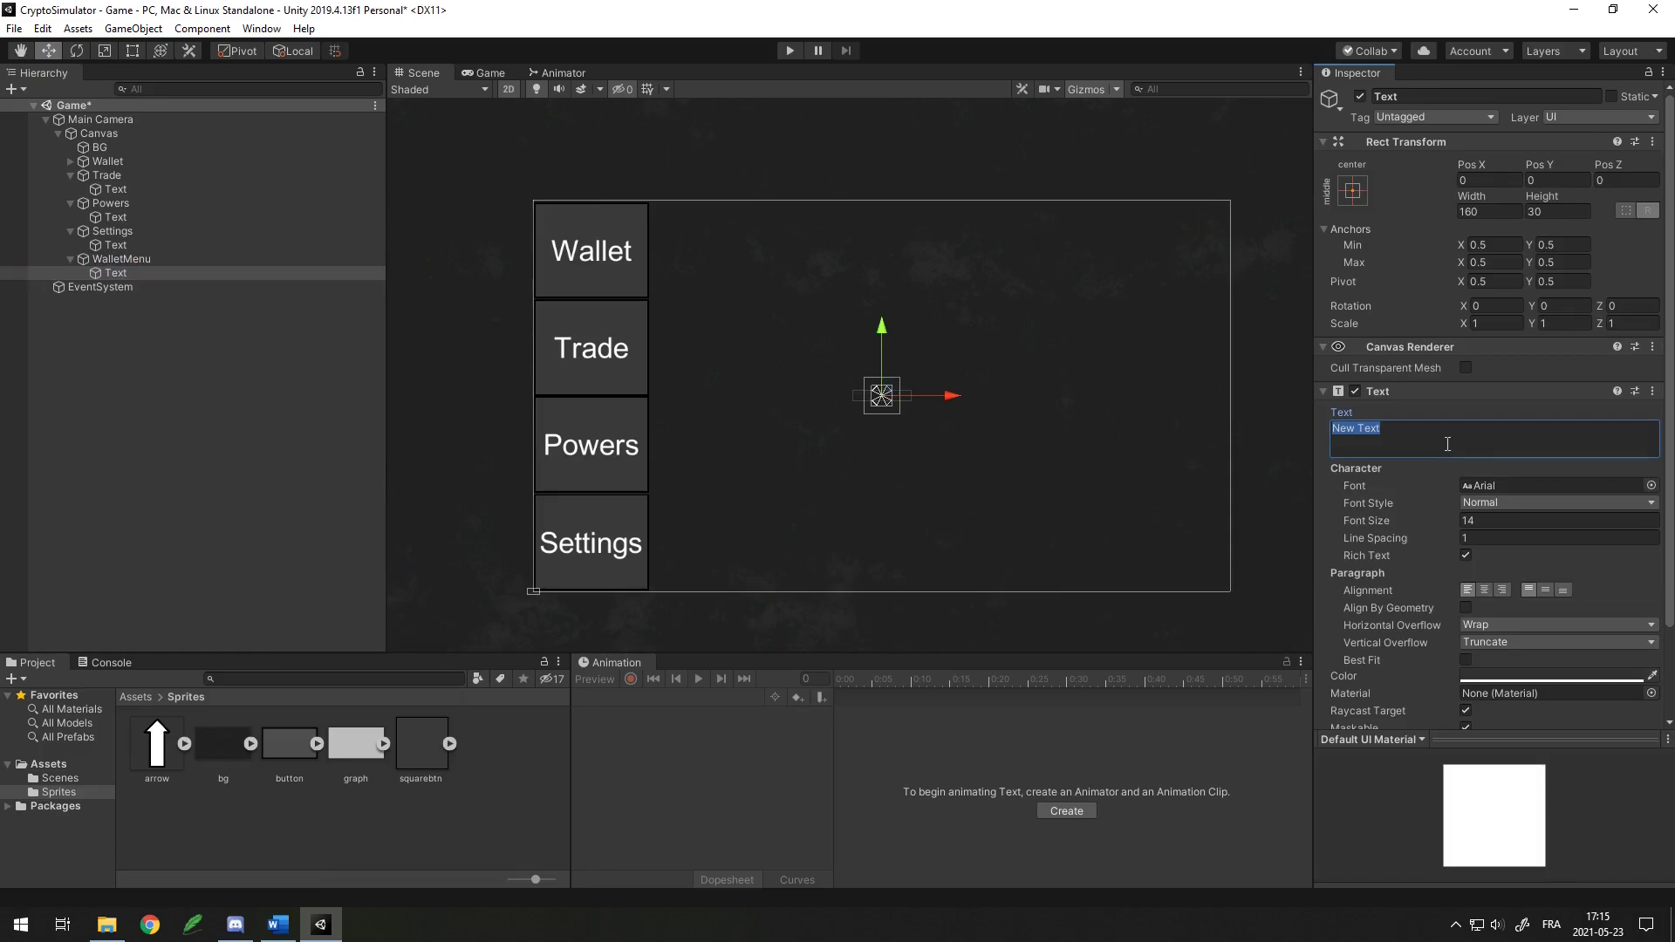
{"action": "type", "text": "Money: 100$"}
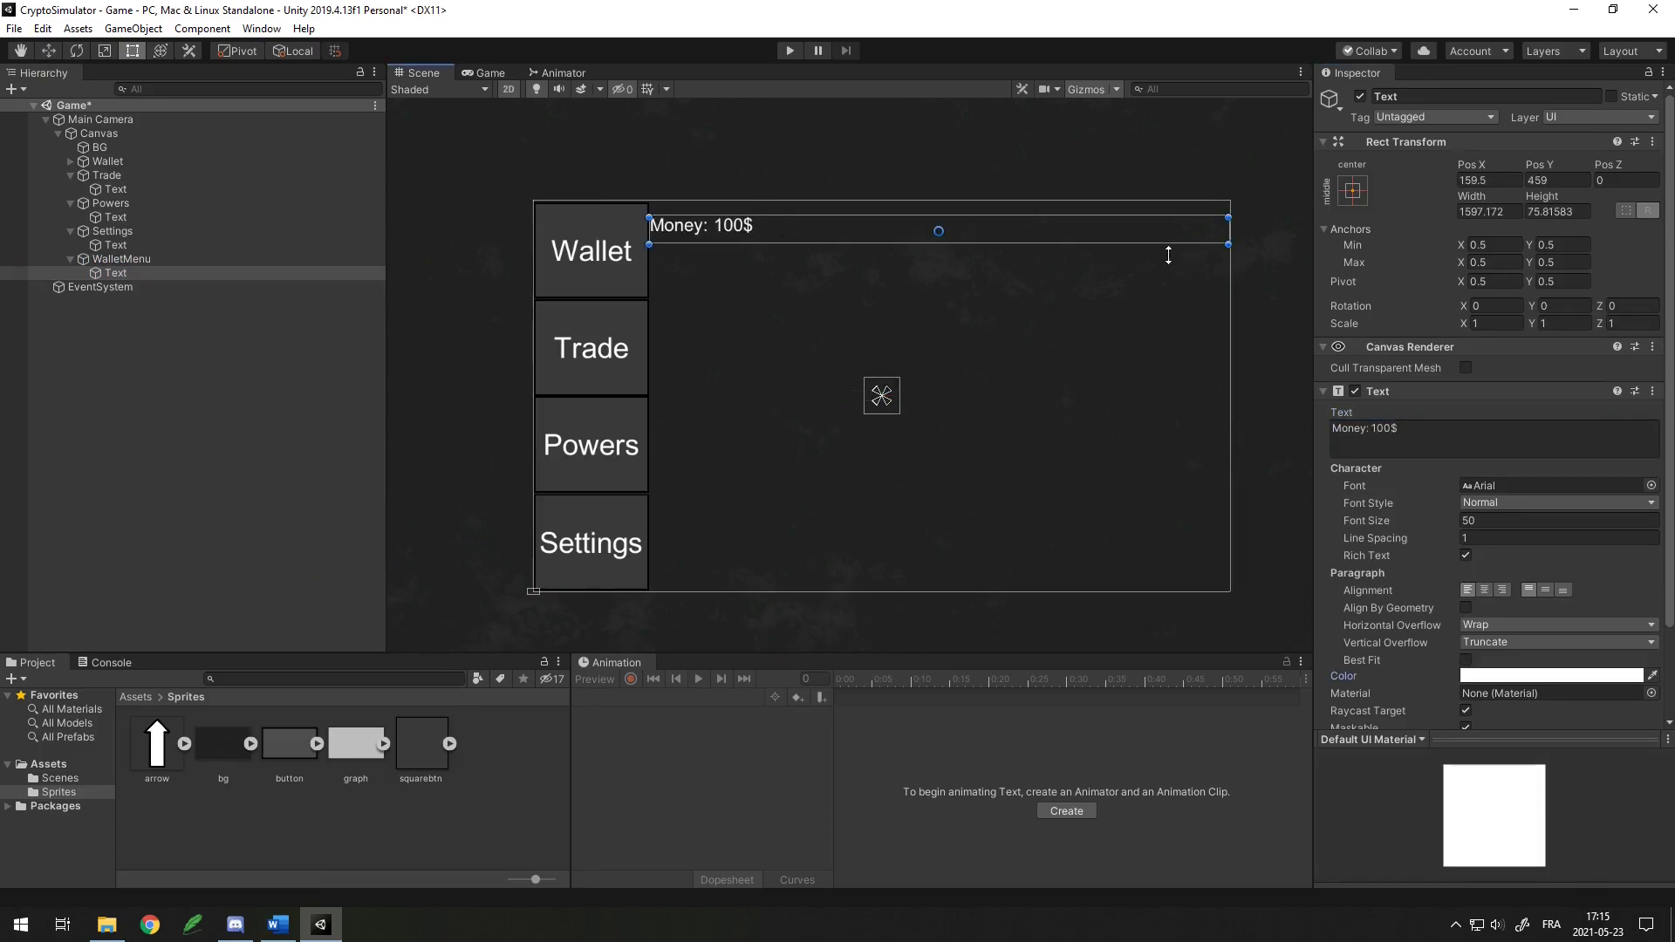
{"action": "left_click", "coordinate": [1485, 590]}
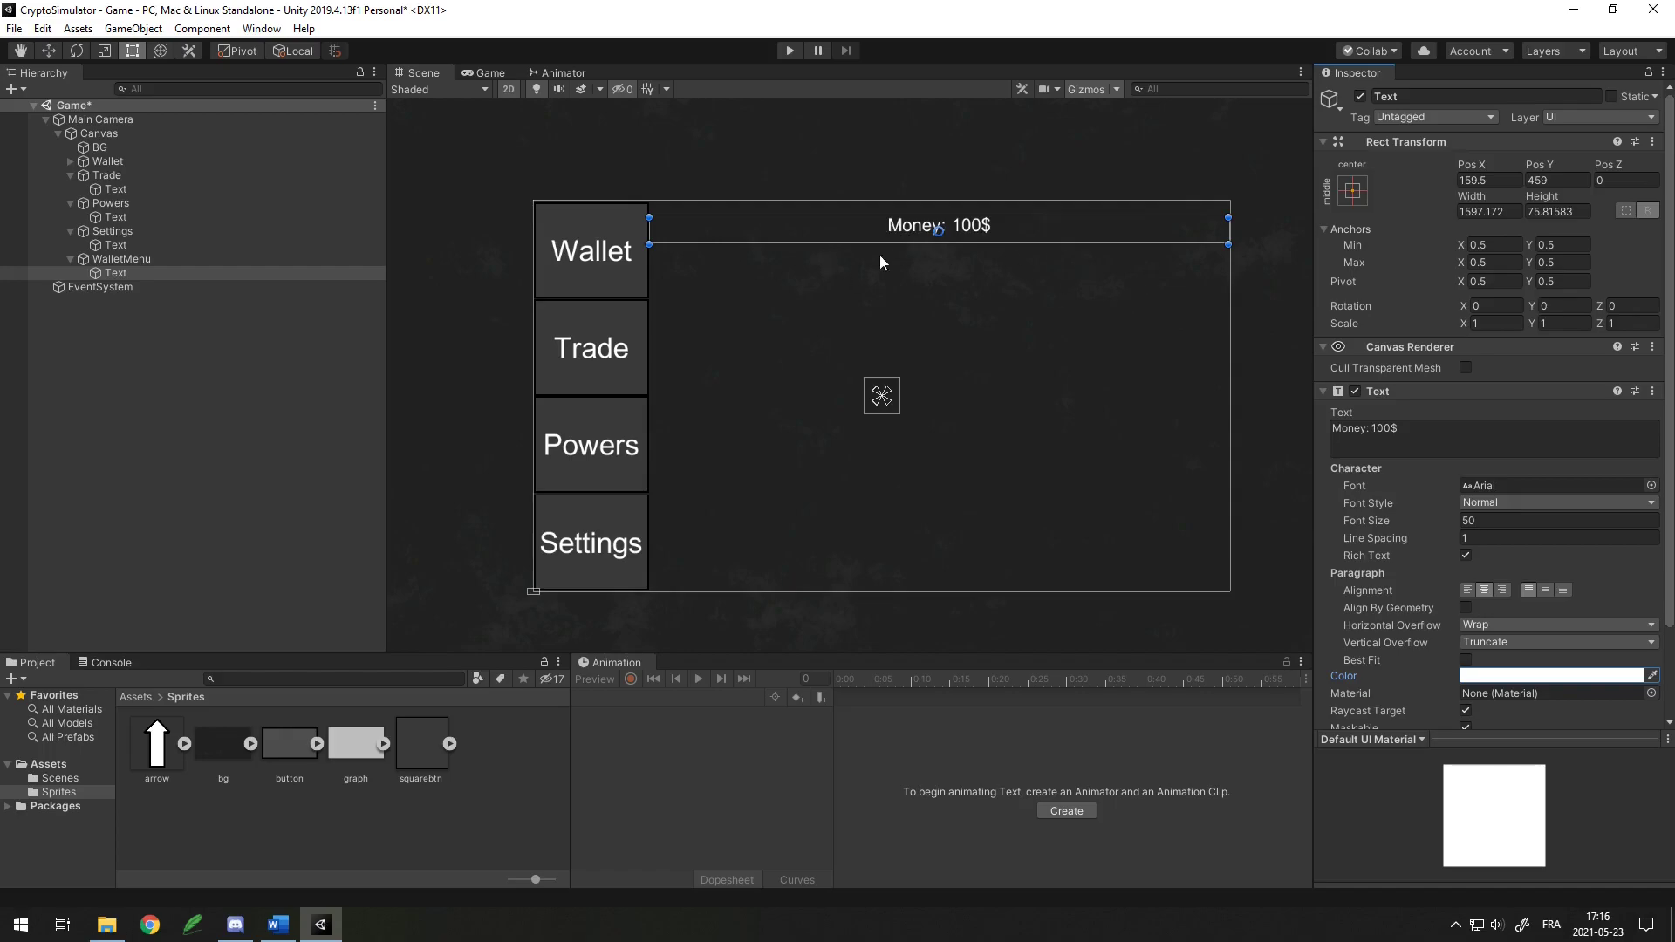
{"action": "left_click", "coordinate": [1352, 192]}
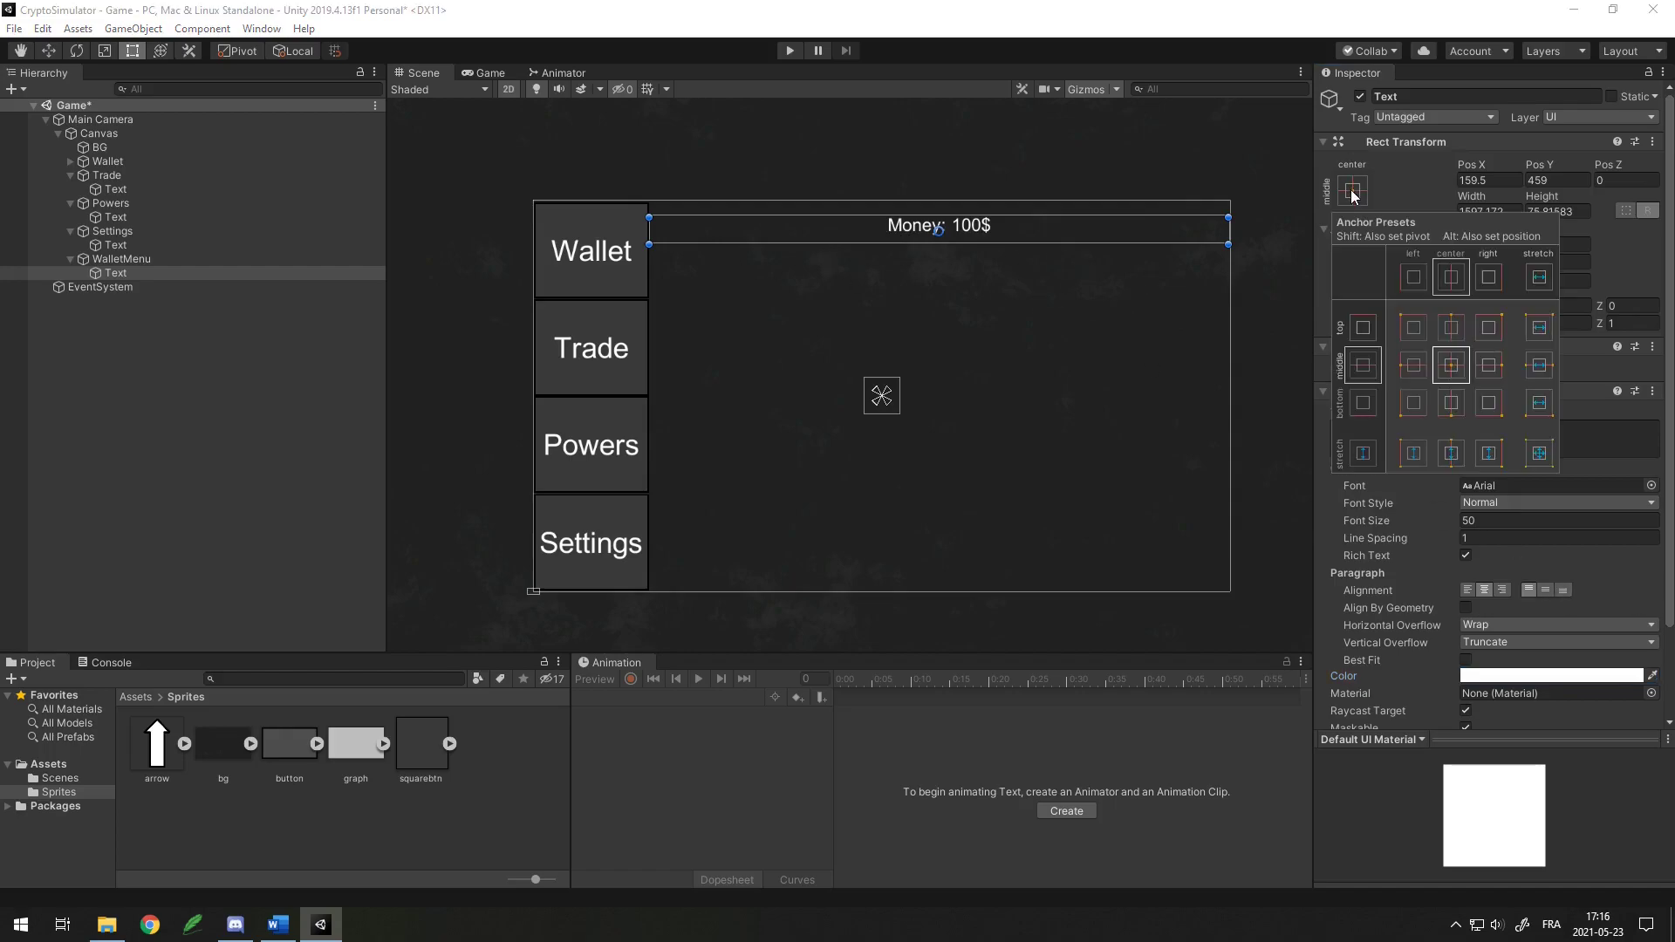
{"action": "left_click", "coordinate": [1453, 328]}
{"action": "left_click", "coordinate": [129, 299]}
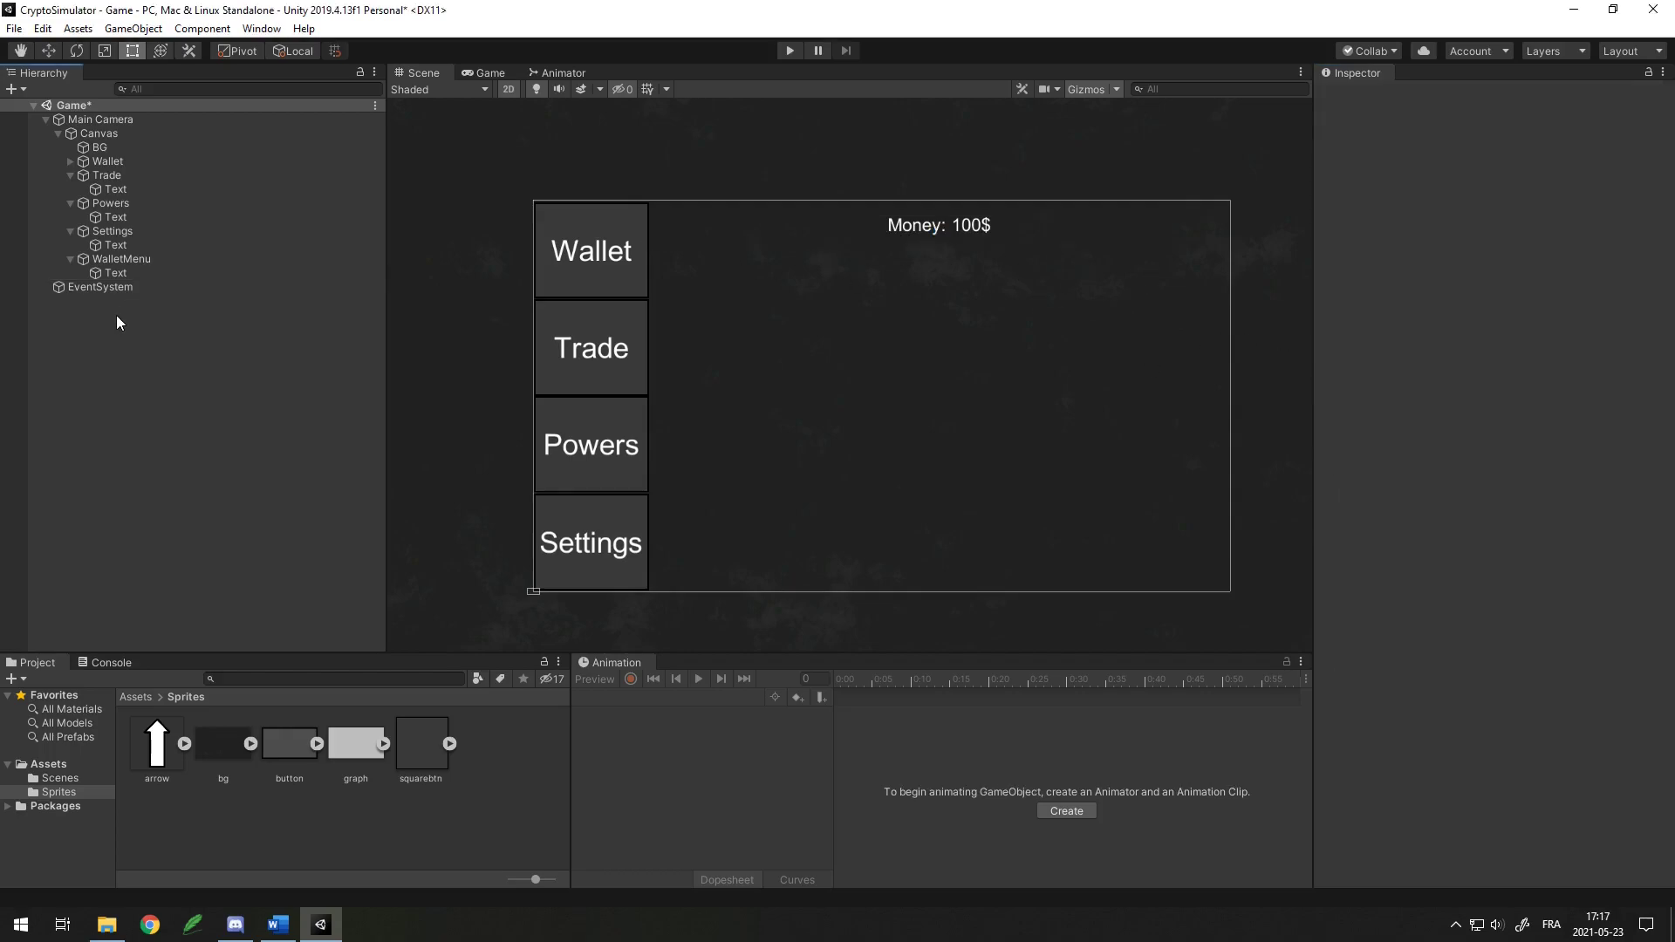
Add an empty object to the scene and name it Game.
{"action": "right_click", "coordinate": [117, 315]}
{"action": "left_click", "coordinate": [178, 479]}
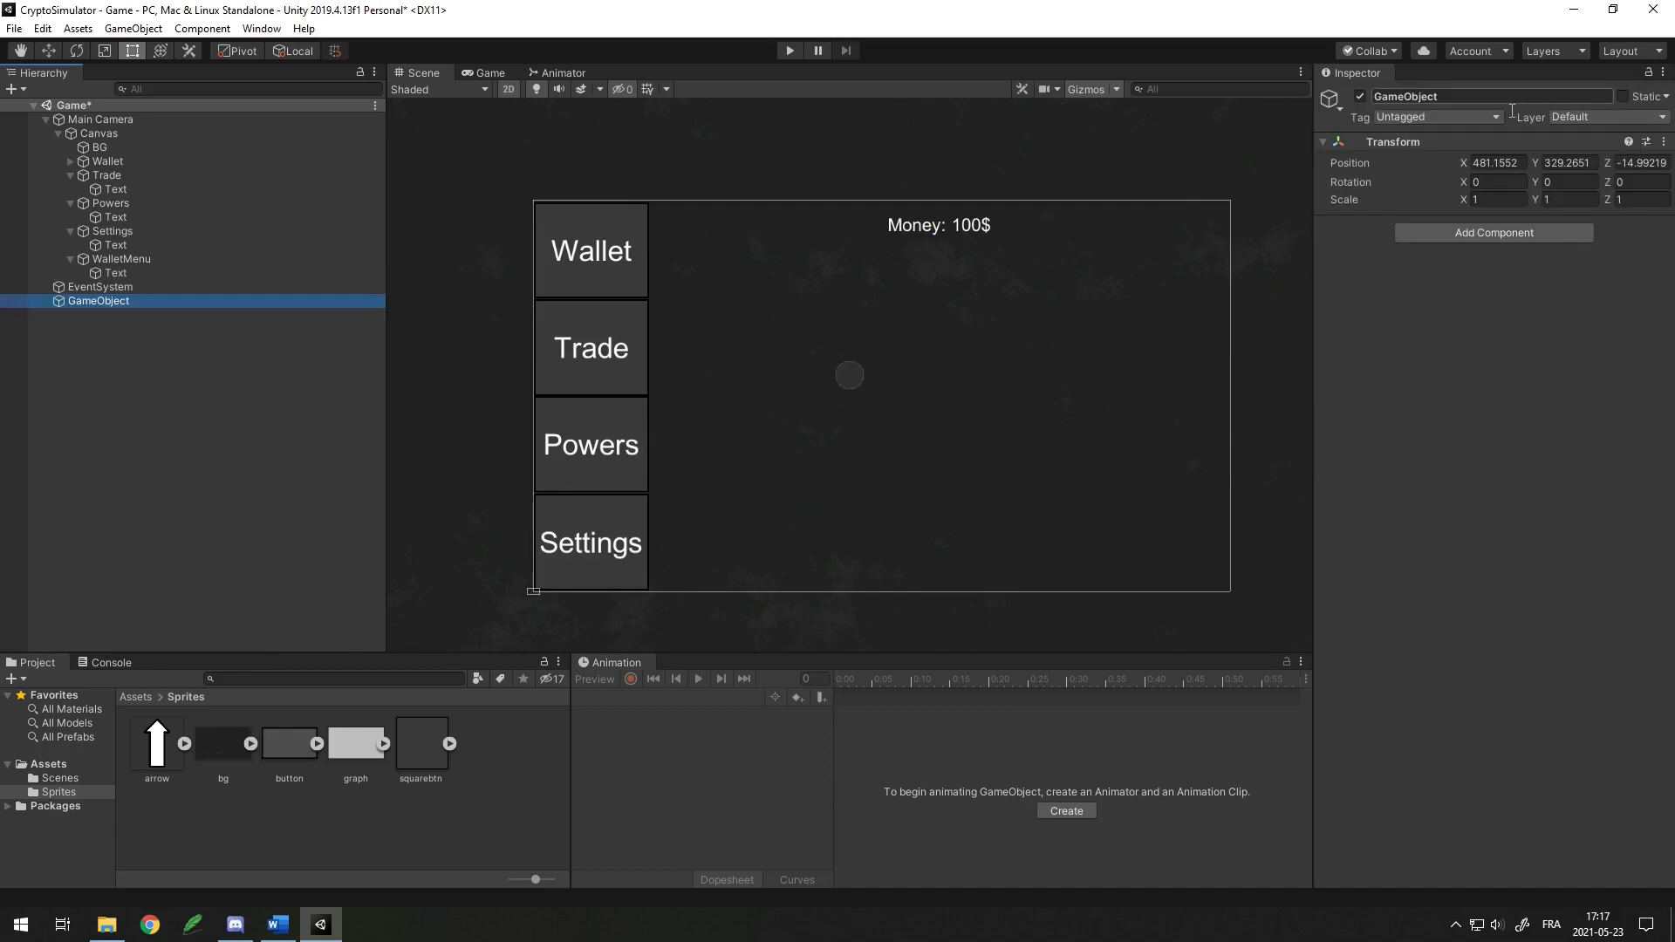
{"action": "left_click", "coordinate": [1423, 97]}
{"action": "type", "text": "Game"}
{"action": "key", "text": "Return"}
Create a Scripts folder in the top Assets folder.
{"action": "left_click", "coordinate": [147, 698]}
{"action": "right_click", "coordinate": [317, 755]}
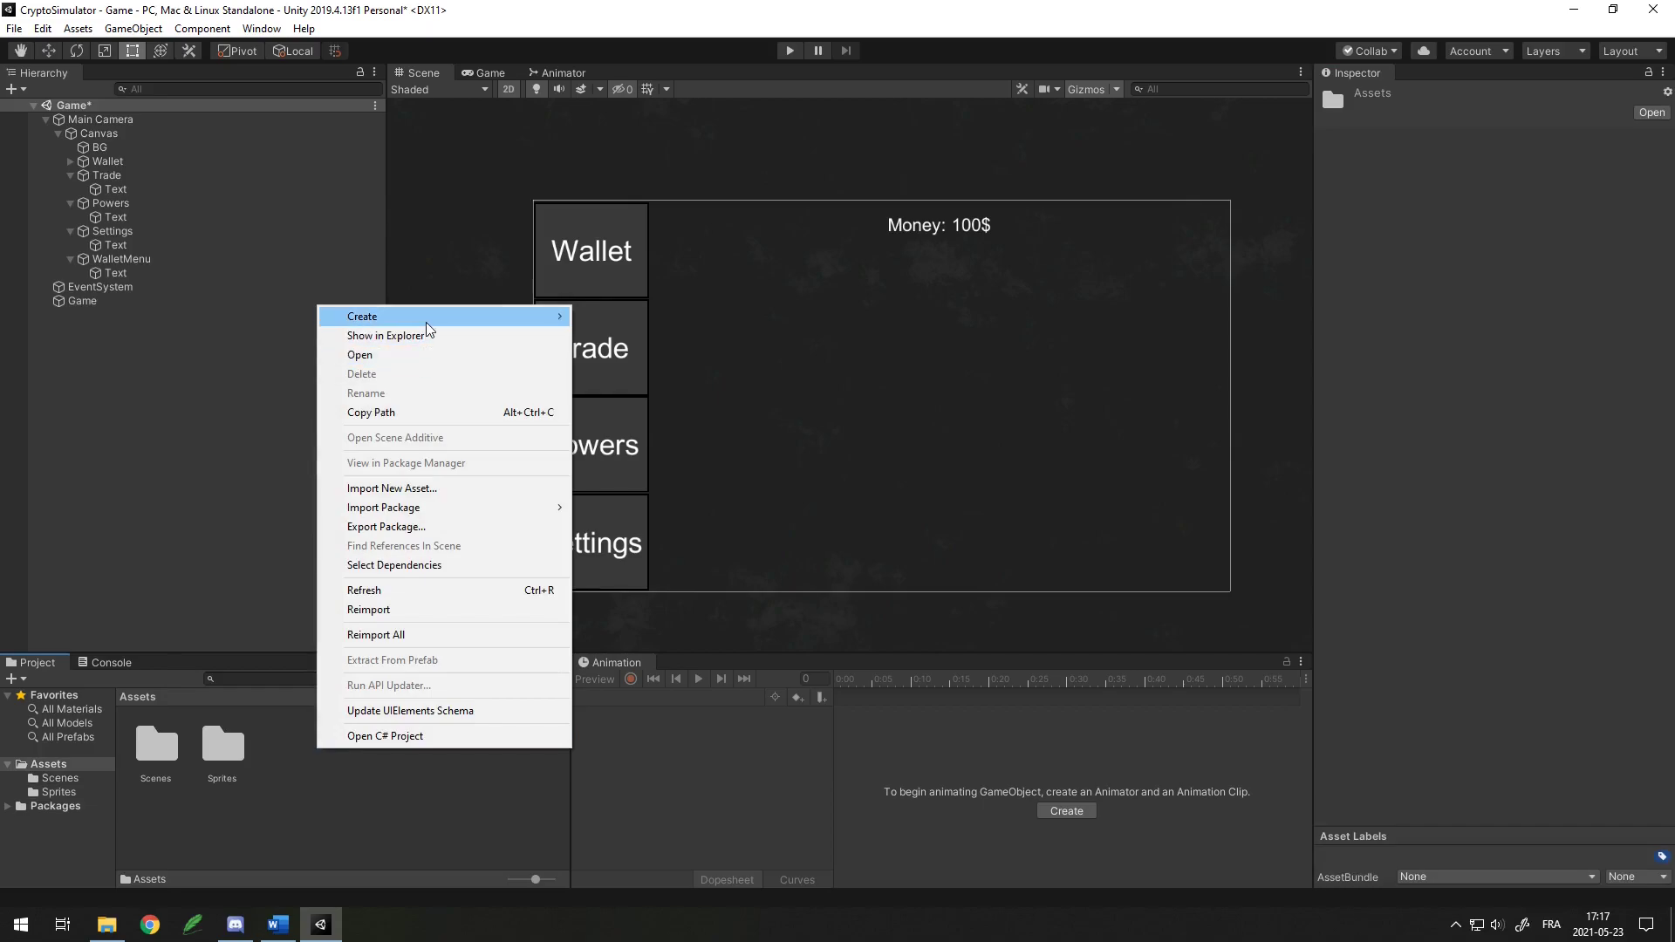
{"action": "mouse_move", "coordinate": [426, 316]}
{"action": "left_click", "coordinate": [622, 209]}
{"action": "type", "text": "Scripts"}
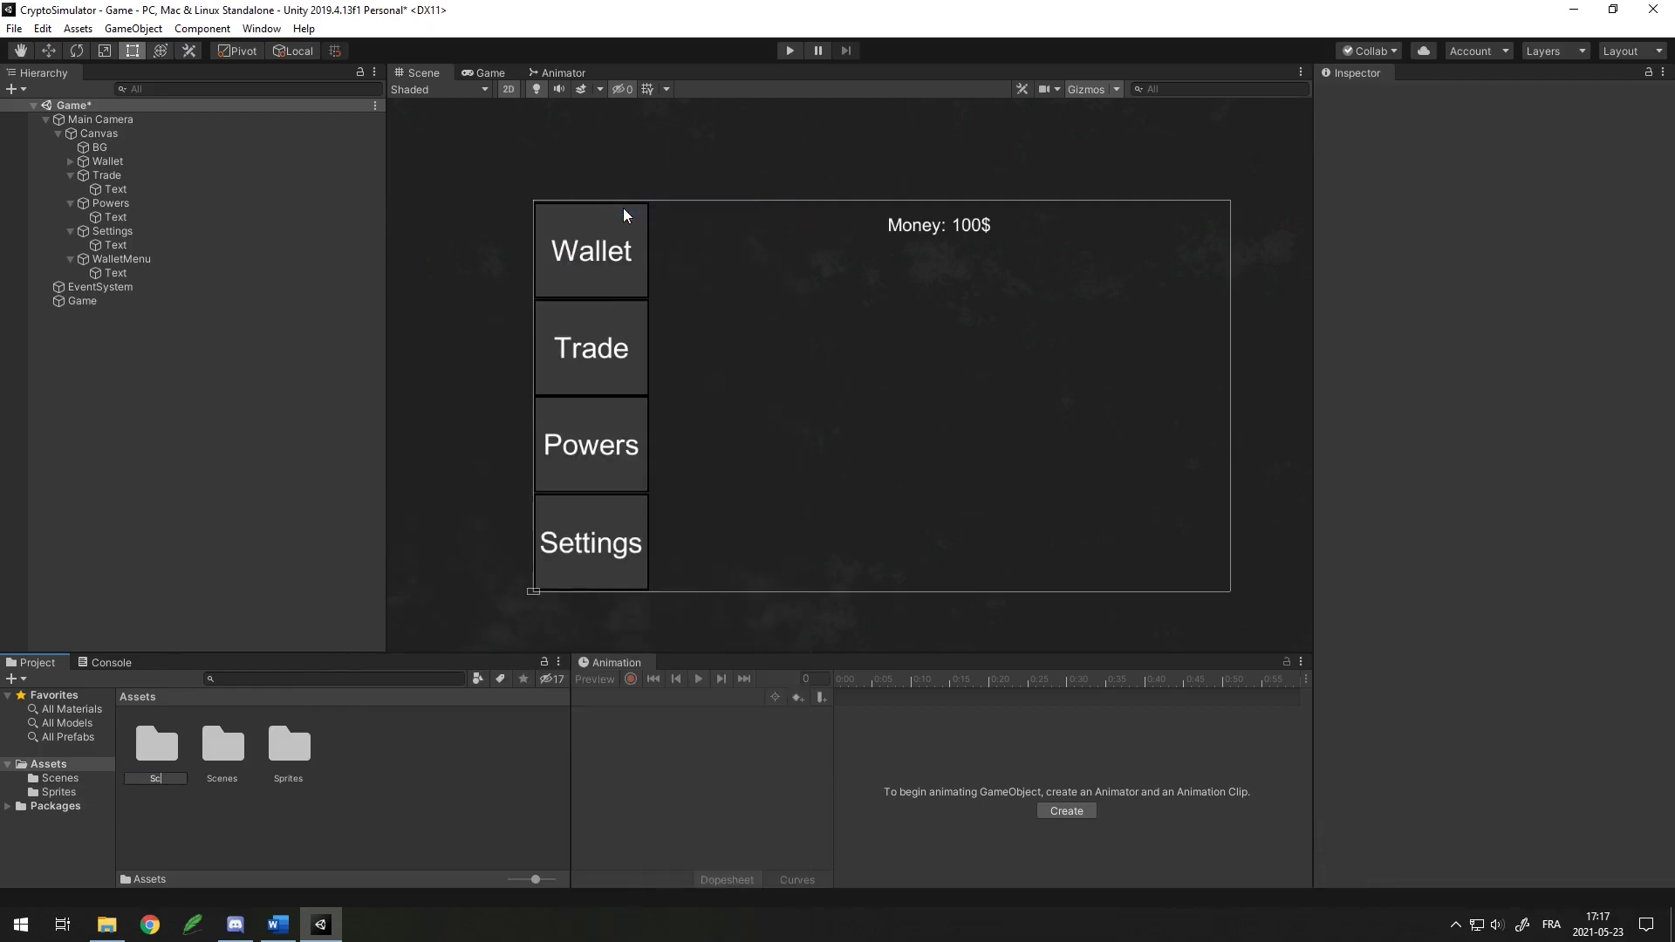
Inside Scripts, create a C# script named Game.
{"action": "double_click", "coordinate": [157, 746]}
{"action": "right_click", "coordinate": [218, 756]}
{"action": "mouse_move", "coordinate": [389, 325]}
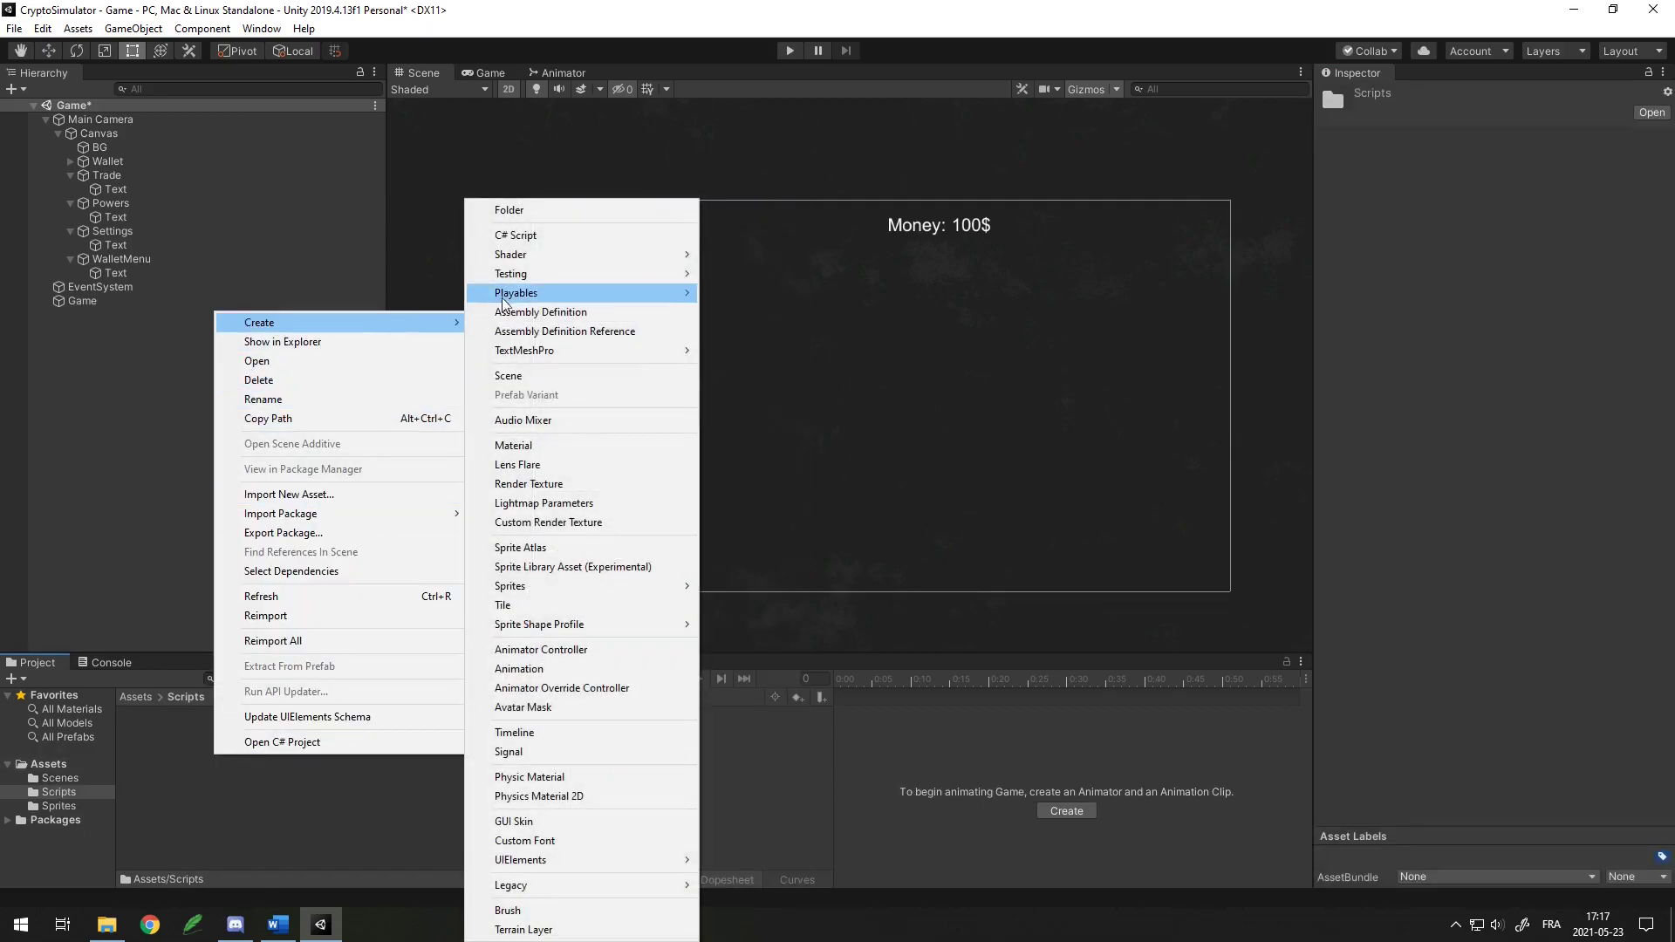
{"action": "left_click", "coordinate": [534, 237]}
{"action": "type", "text": "Game"}
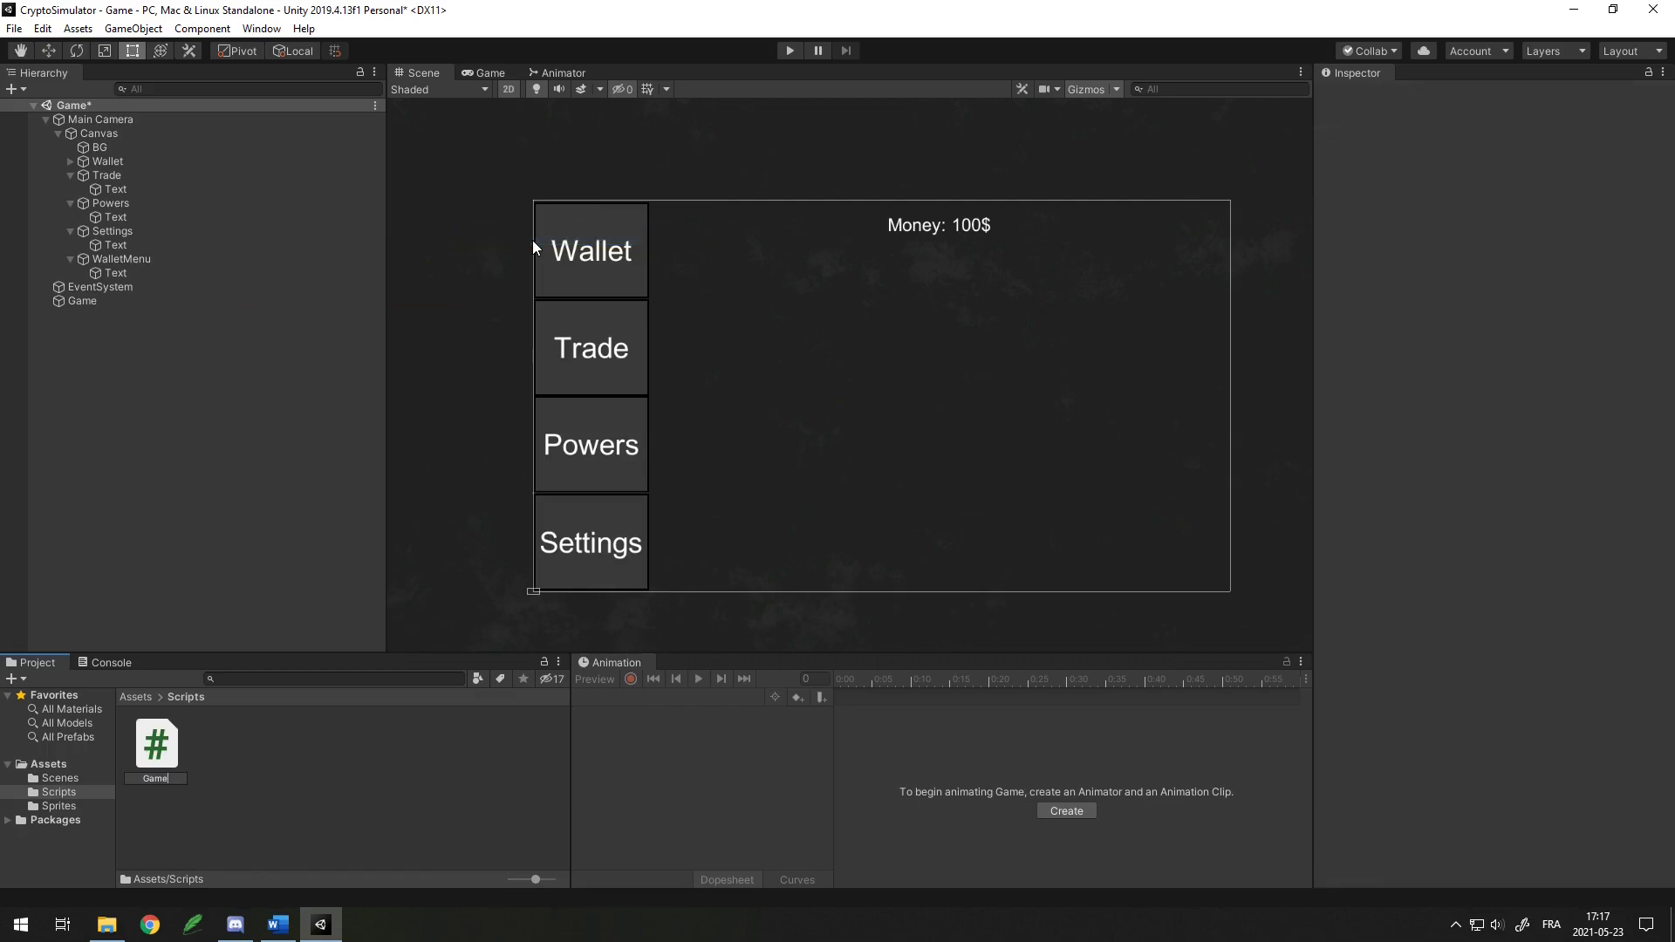
{"action": "left_click", "coordinate": [243, 762]}
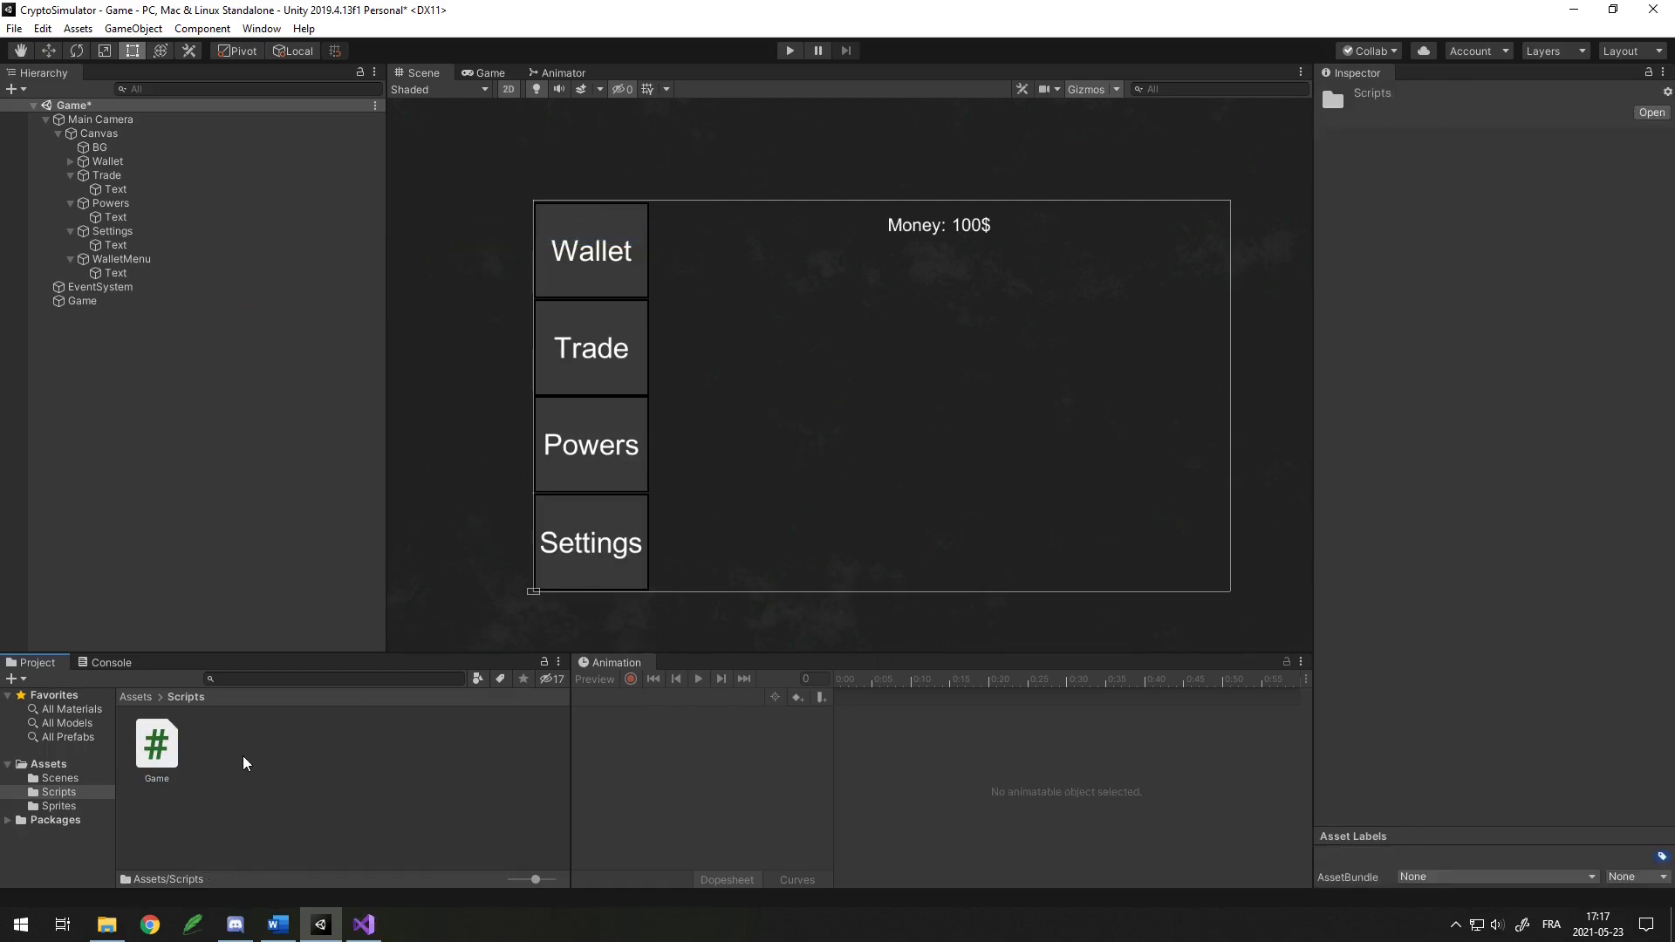
Create a second C# script in Scripts and select its UnityEngine using line for editing.
{"action": "right_click", "coordinate": [244, 763]}
{"action": "mouse_move", "coordinate": [423, 324]}
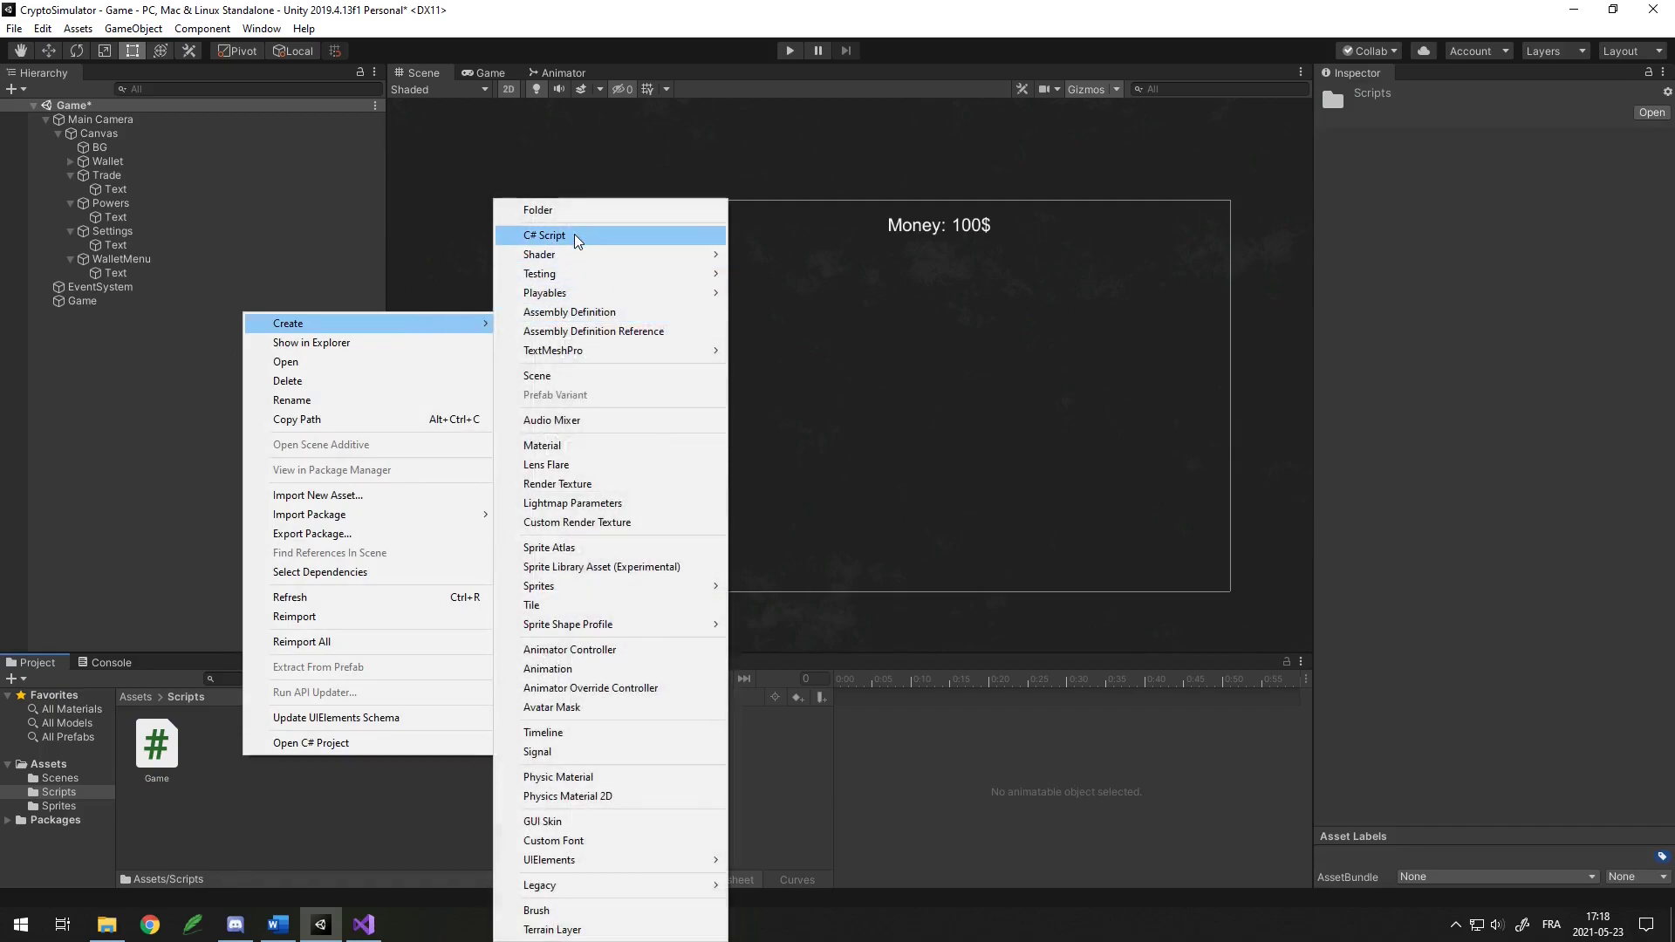
{"action": "left_click", "coordinate": [573, 234]}
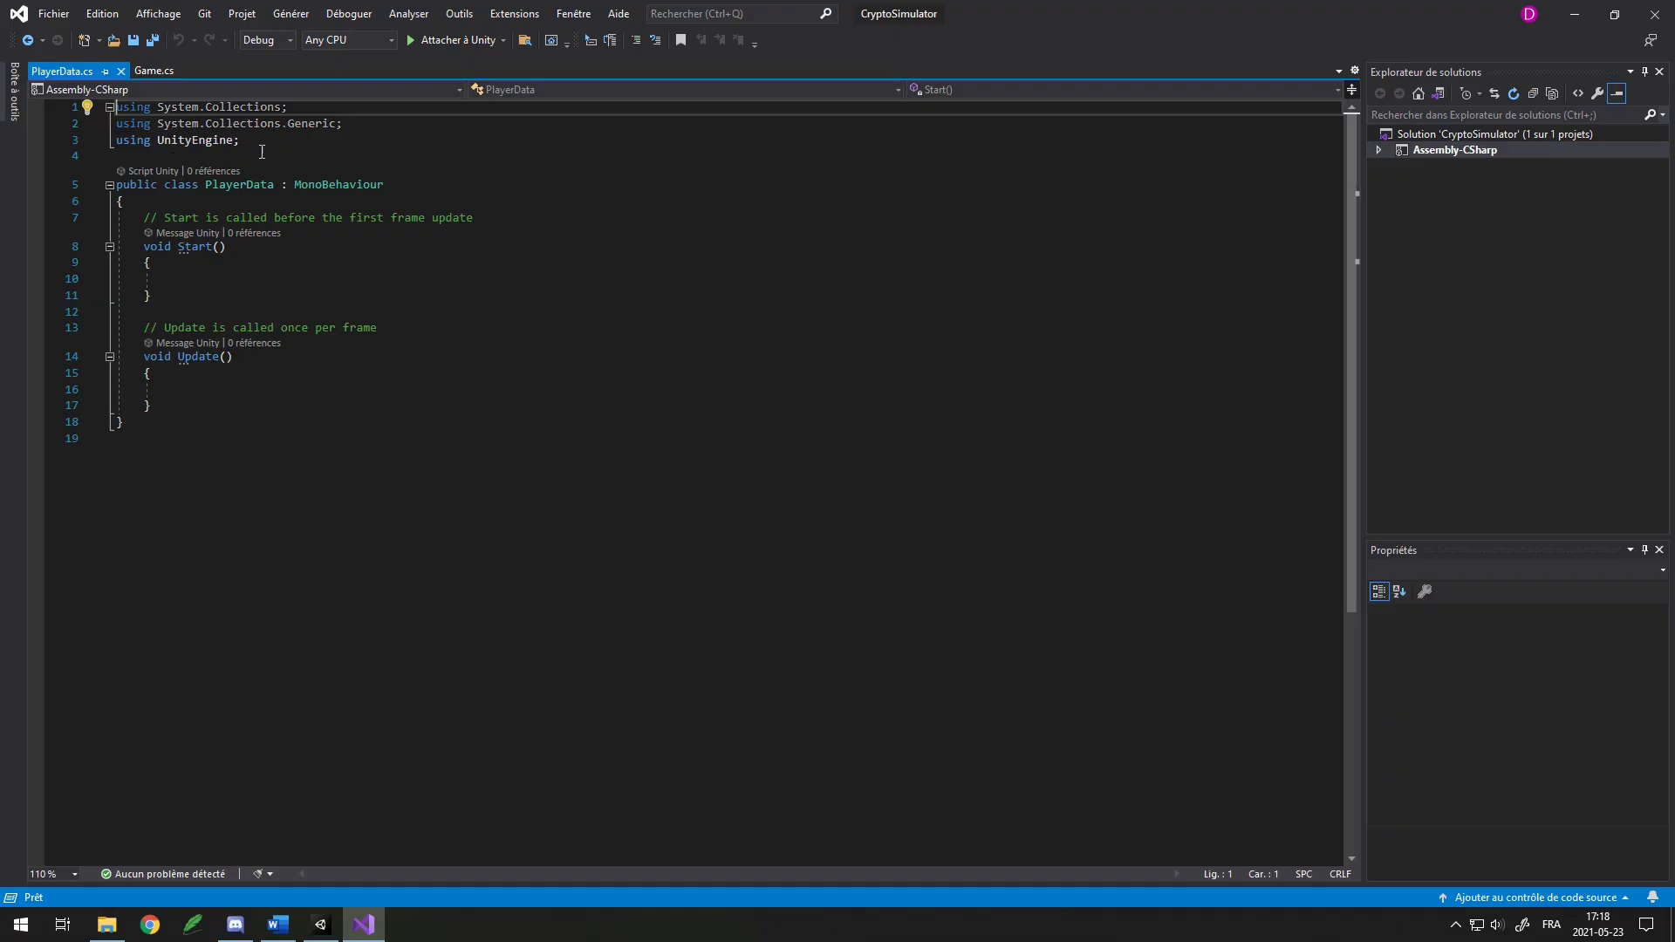
{"action": "left_click_drag", "start_coordinate": [262, 152], "coordinate": [109, 151]}
Strip PlayerData of its UnityEngine using, MonoBehaviour base, and Start/Update methods; add a public int dollars field.
{"action": "key", "text": "BackSpace"}
{"action": "key", "text": "BackSpace"}
{"action": "left_click_drag", "start_coordinate": [384, 169], "coordinate": [274, 169]}
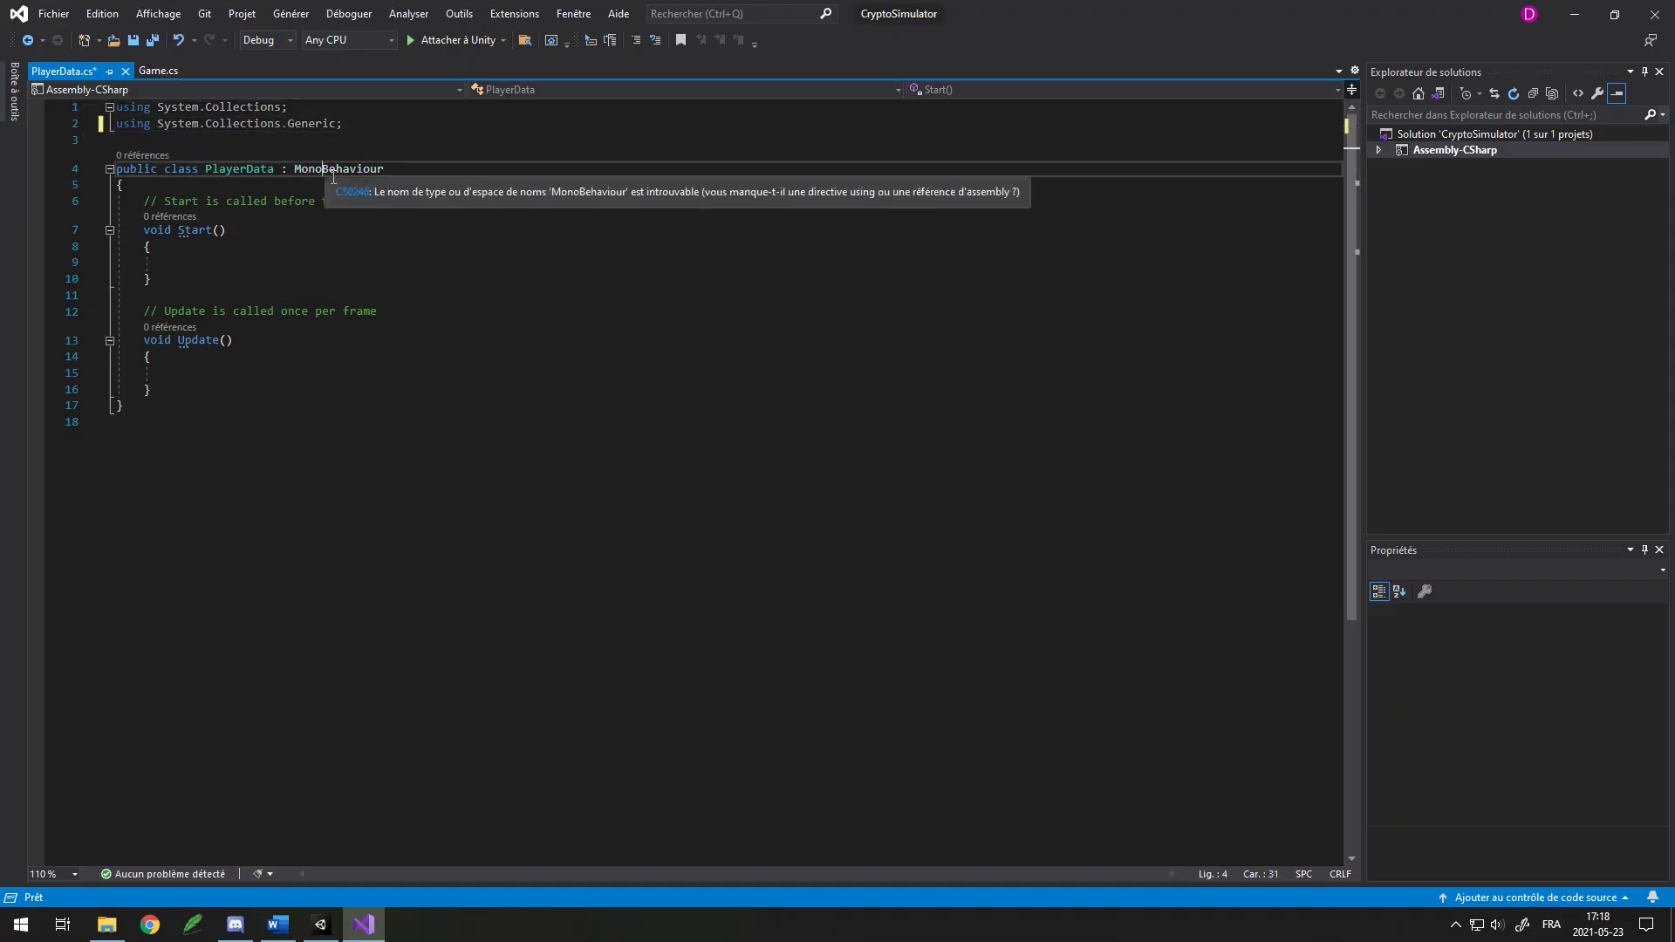
{"action": "key", "text": "BackSpace"}
{"action": "left_click_drag", "start_coordinate": [172, 395], "coordinate": [144, 200]}
{"action": "key", "text": "BackSpace"}
{"action": "type", "text": "publ"}
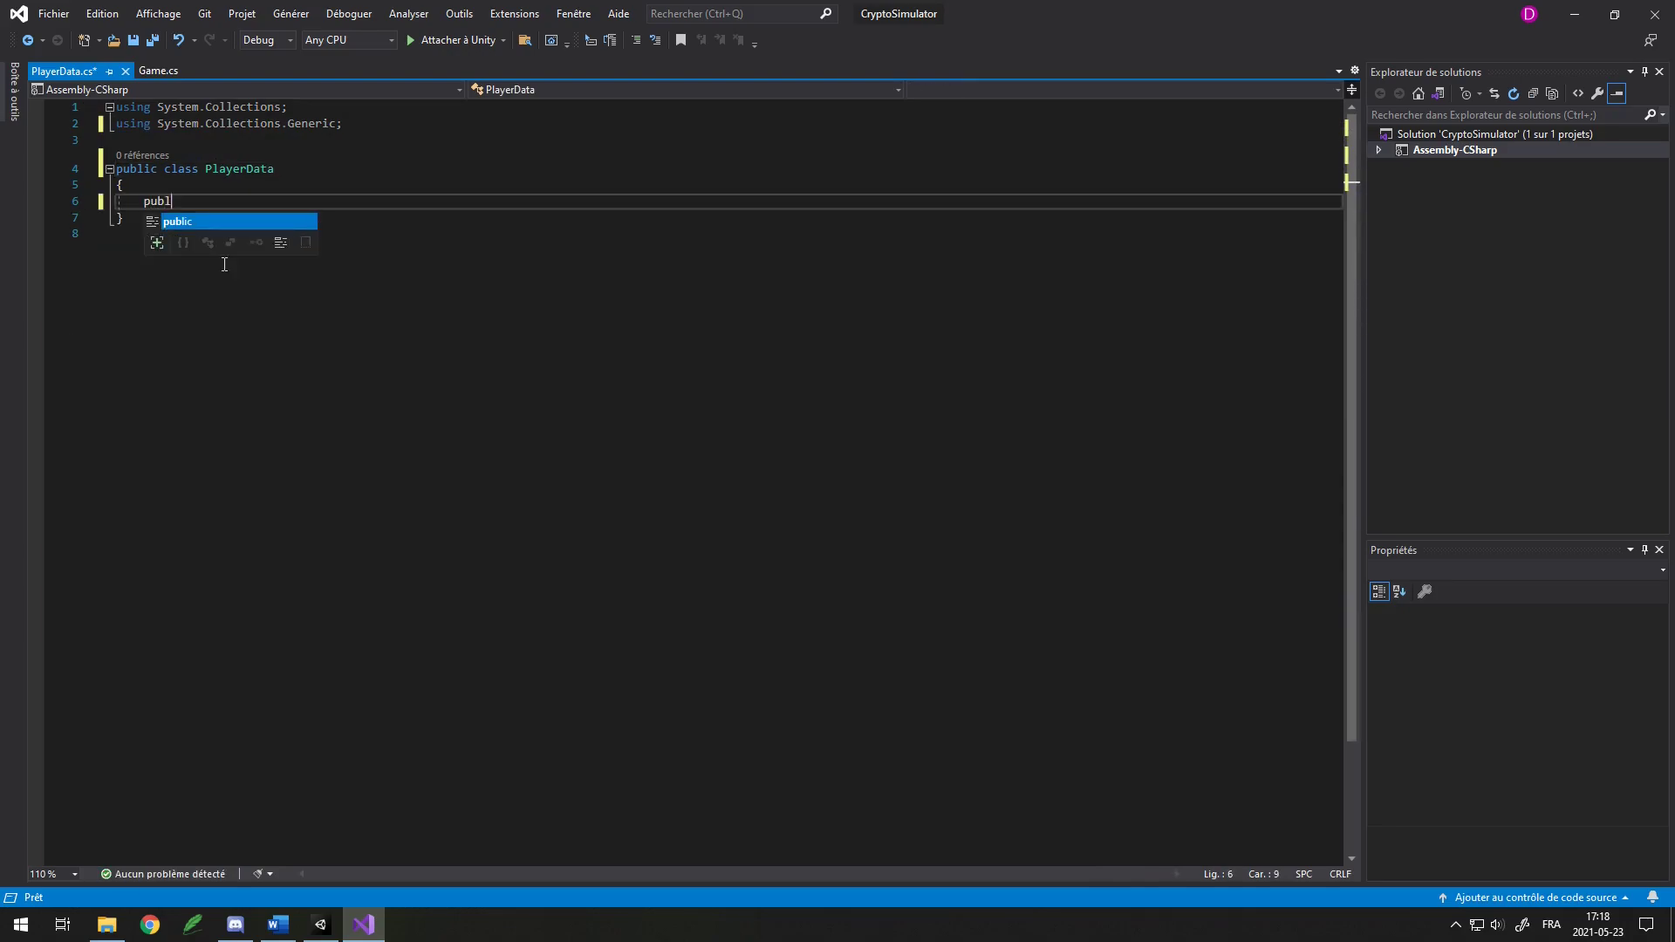
{"action": "type", "text": "ic int dollars;"}
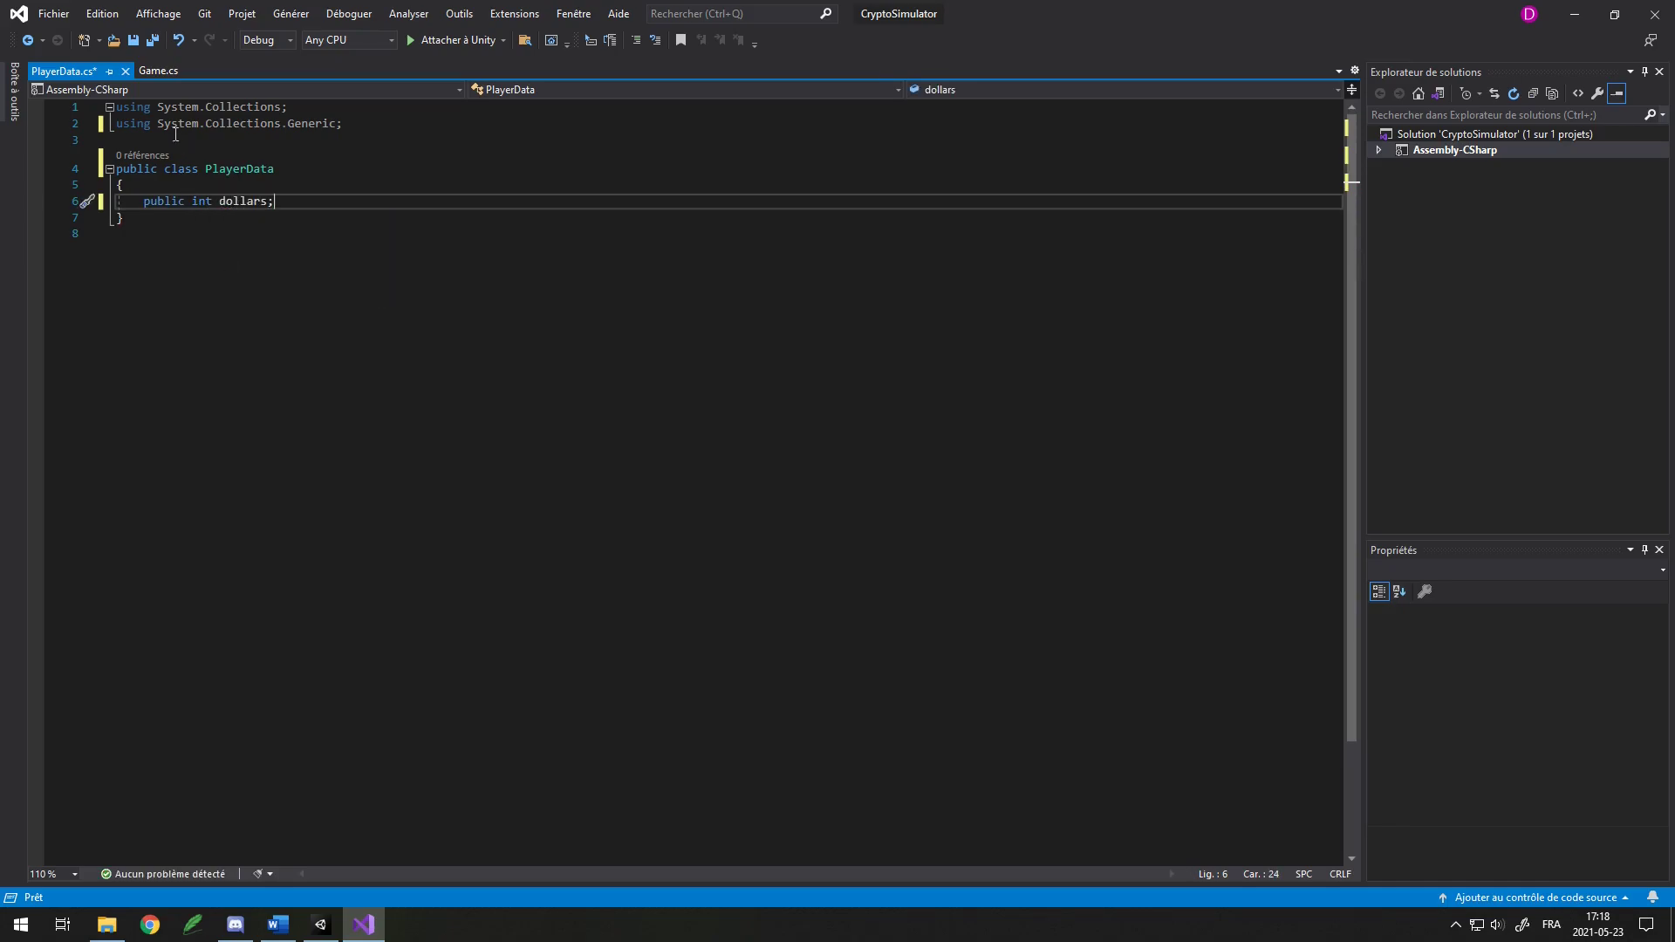
In Game.cs, declare a public PlayerData field and assign new PlayerData() in Start.
{"action": "left_click", "coordinate": [153, 70]}
{"action": "type", "text": "p"}
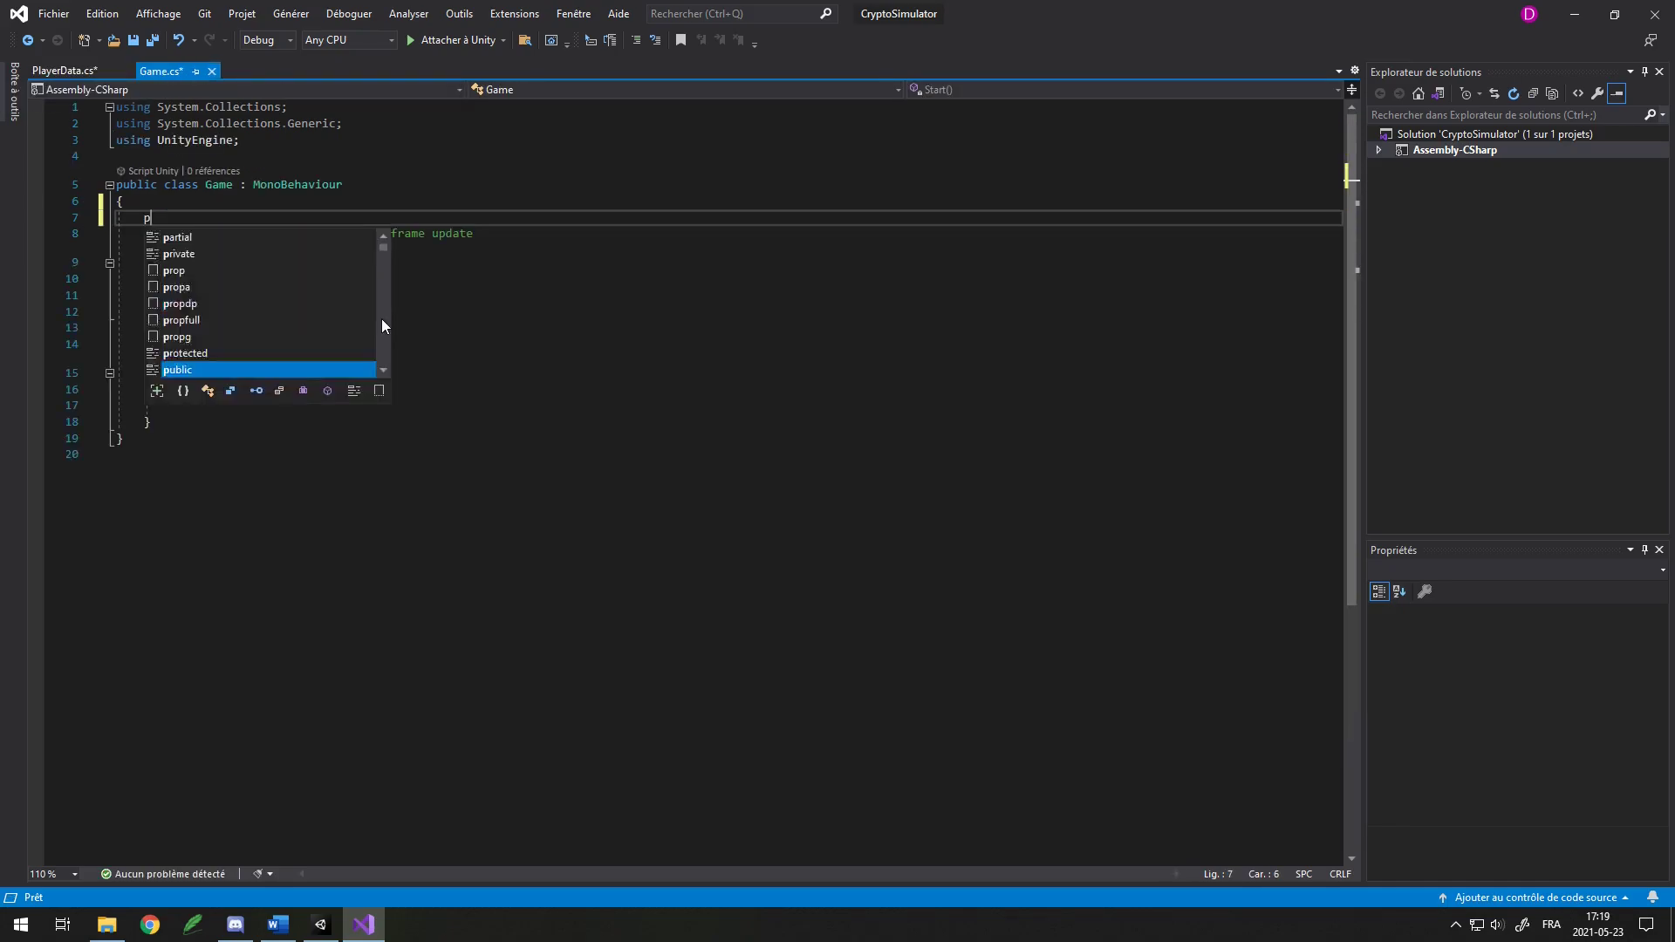
{"action": "type", "text": "ublic playerd"}
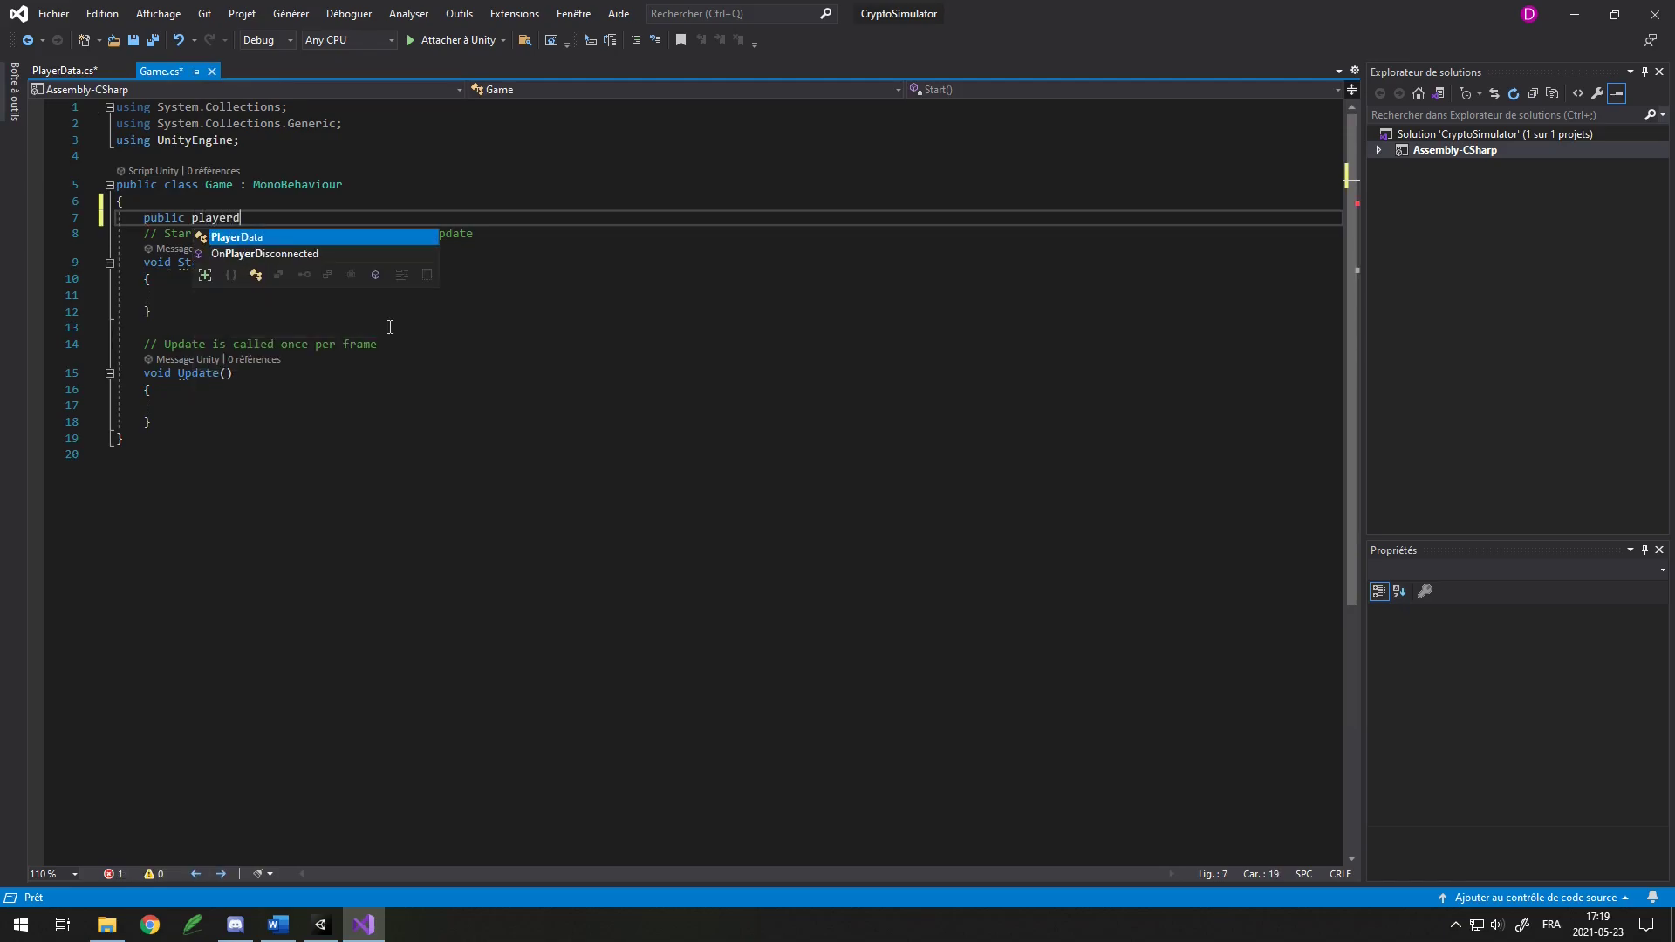
{"action": "key", "text": "Tab"}
{"action": "key", "text": "Tab"}
{"action": "type", "text": ";"}
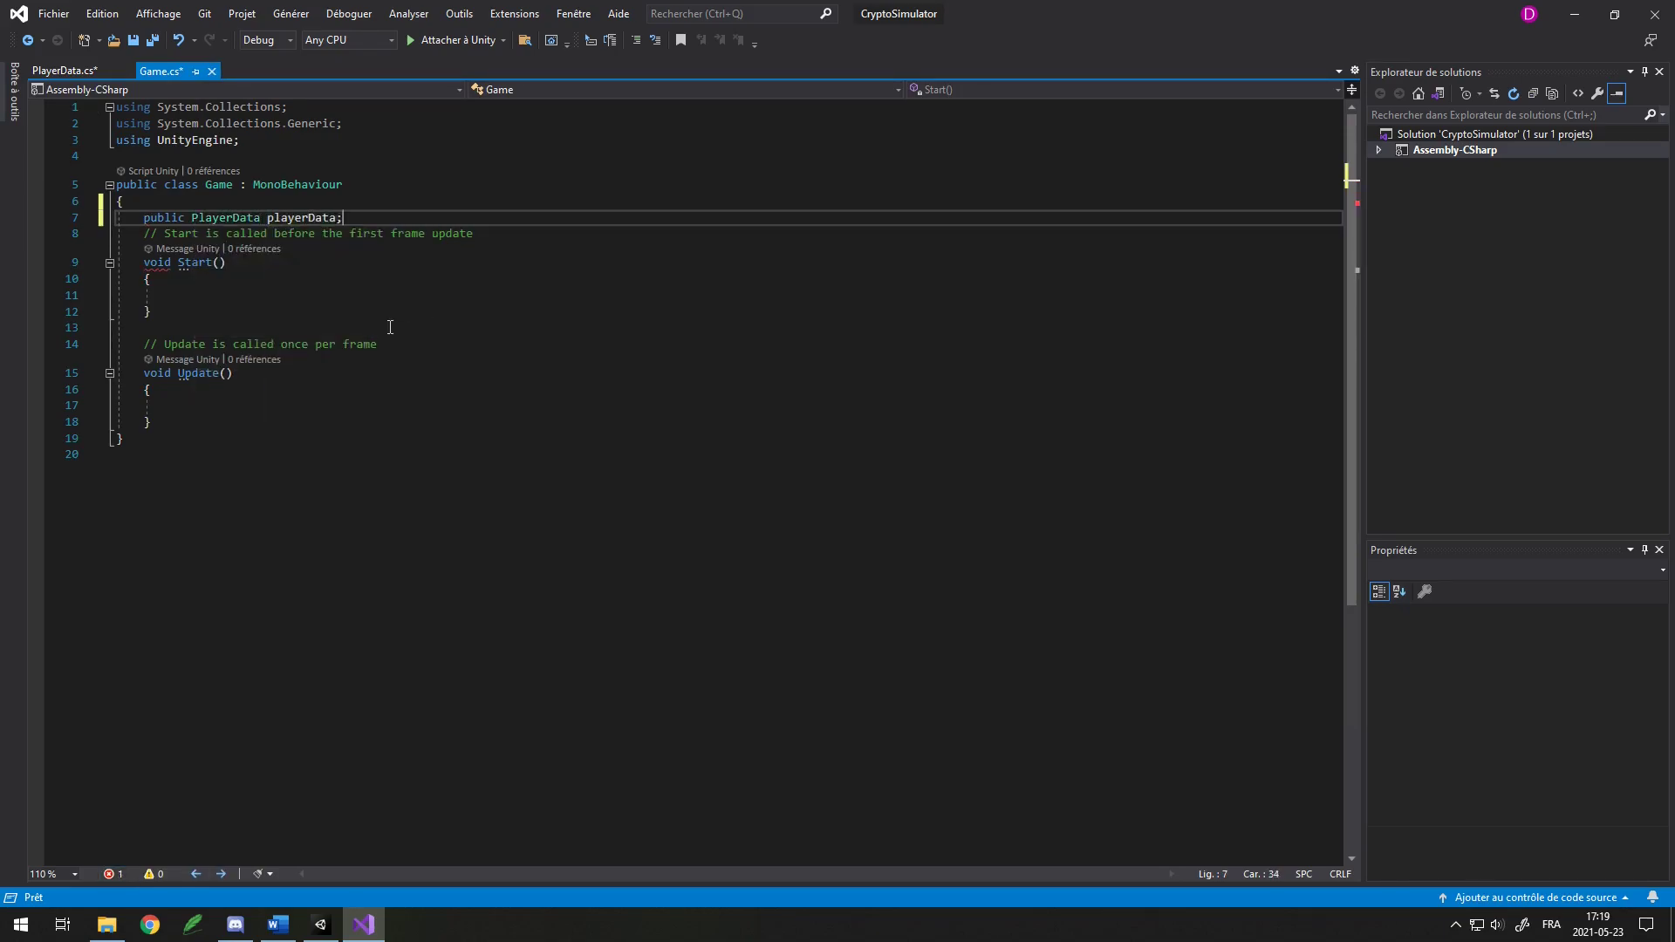
{"action": "key", "text": "Down"}
{"action": "key", "text": "Down"}
{"action": "key", "text": "Down"}
{"action": "key", "text": "Down"}
{"action": "type", "text": "playerData "}
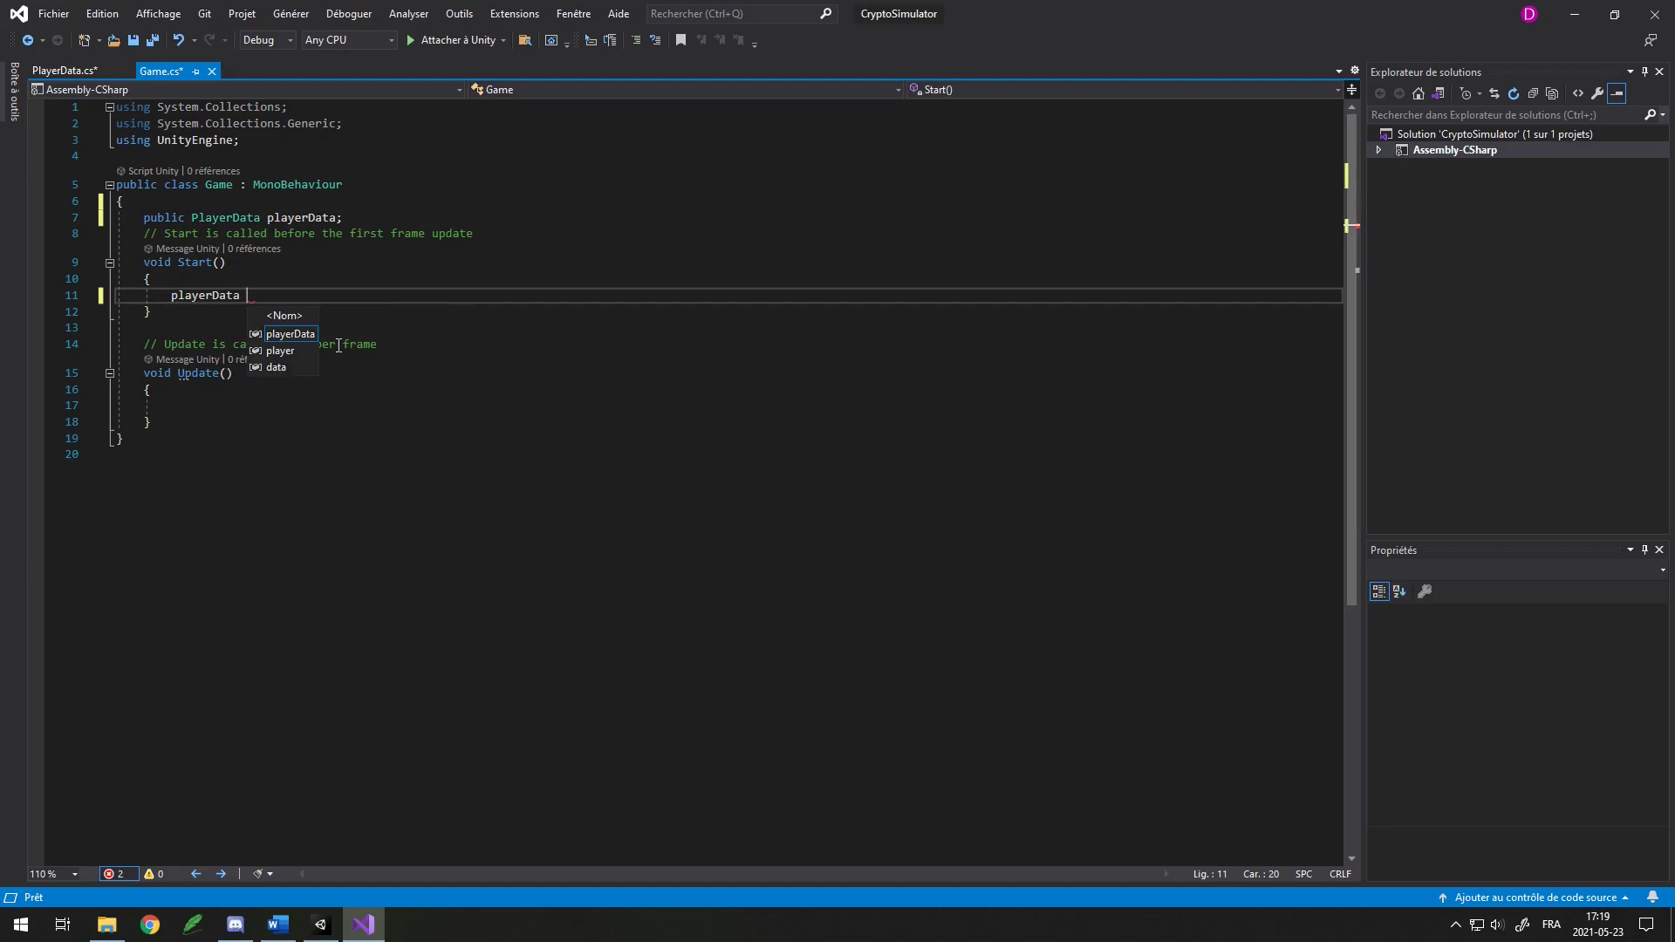
{"action": "type", "text": "= new PlayerData"}
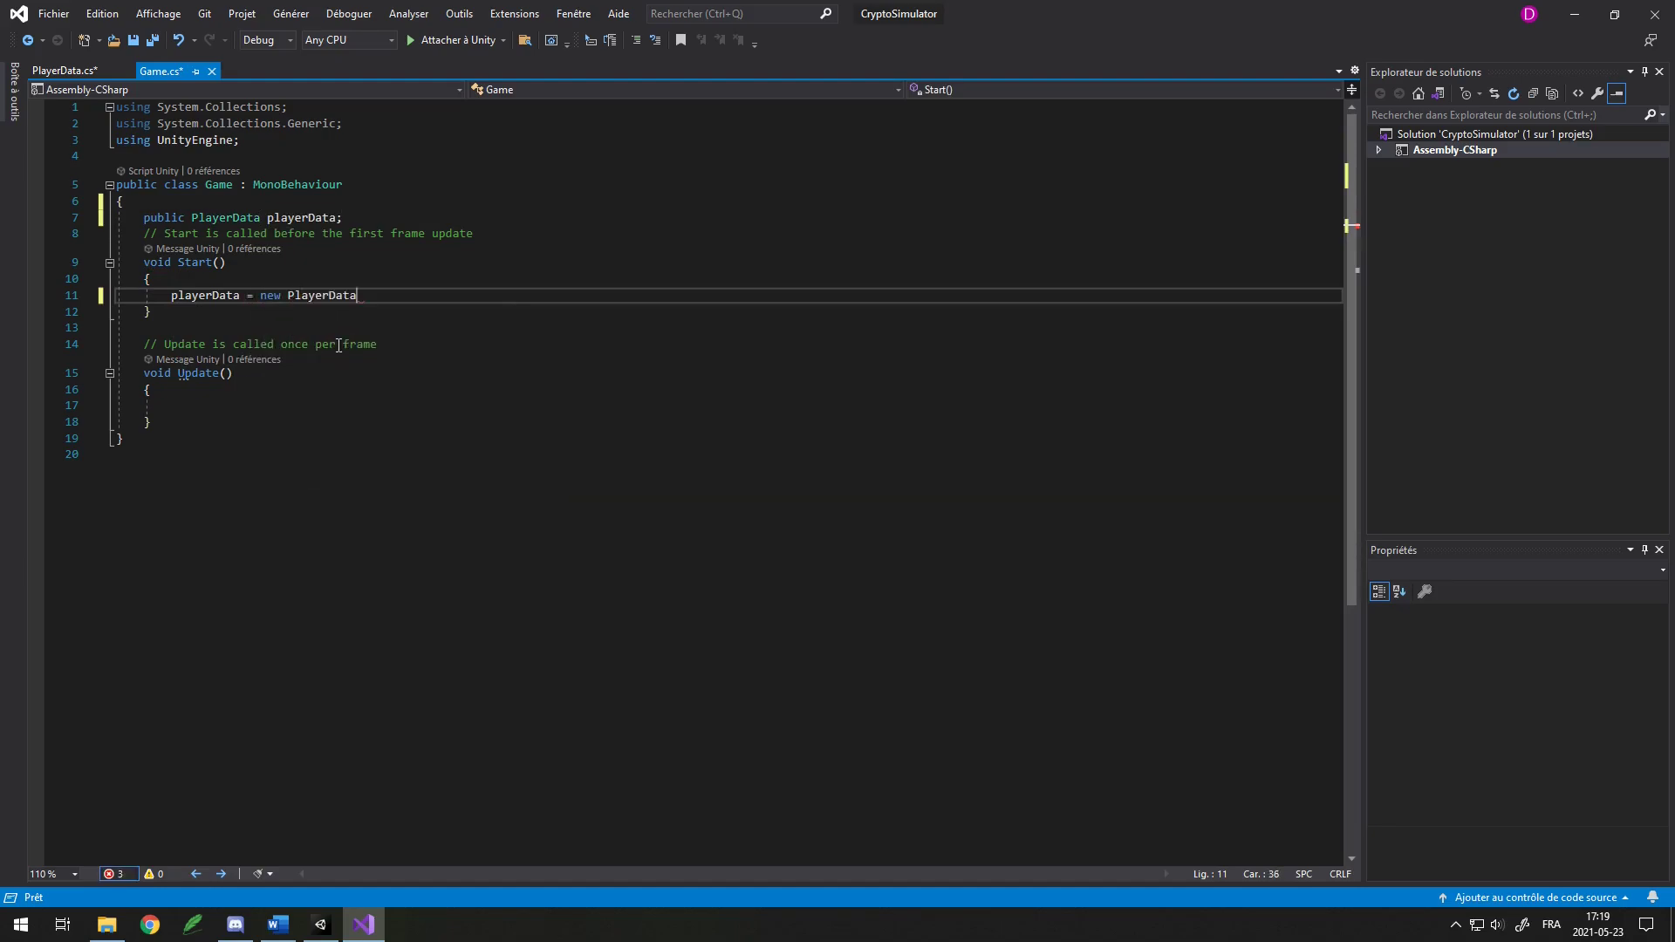
{"action": "type", "text": "();"}
{"action": "key", "text": "ctrl+Tab"}
Add a PlayerData constructor that sets dollars = 100, and save.
{"action": "type", "text": "p"}
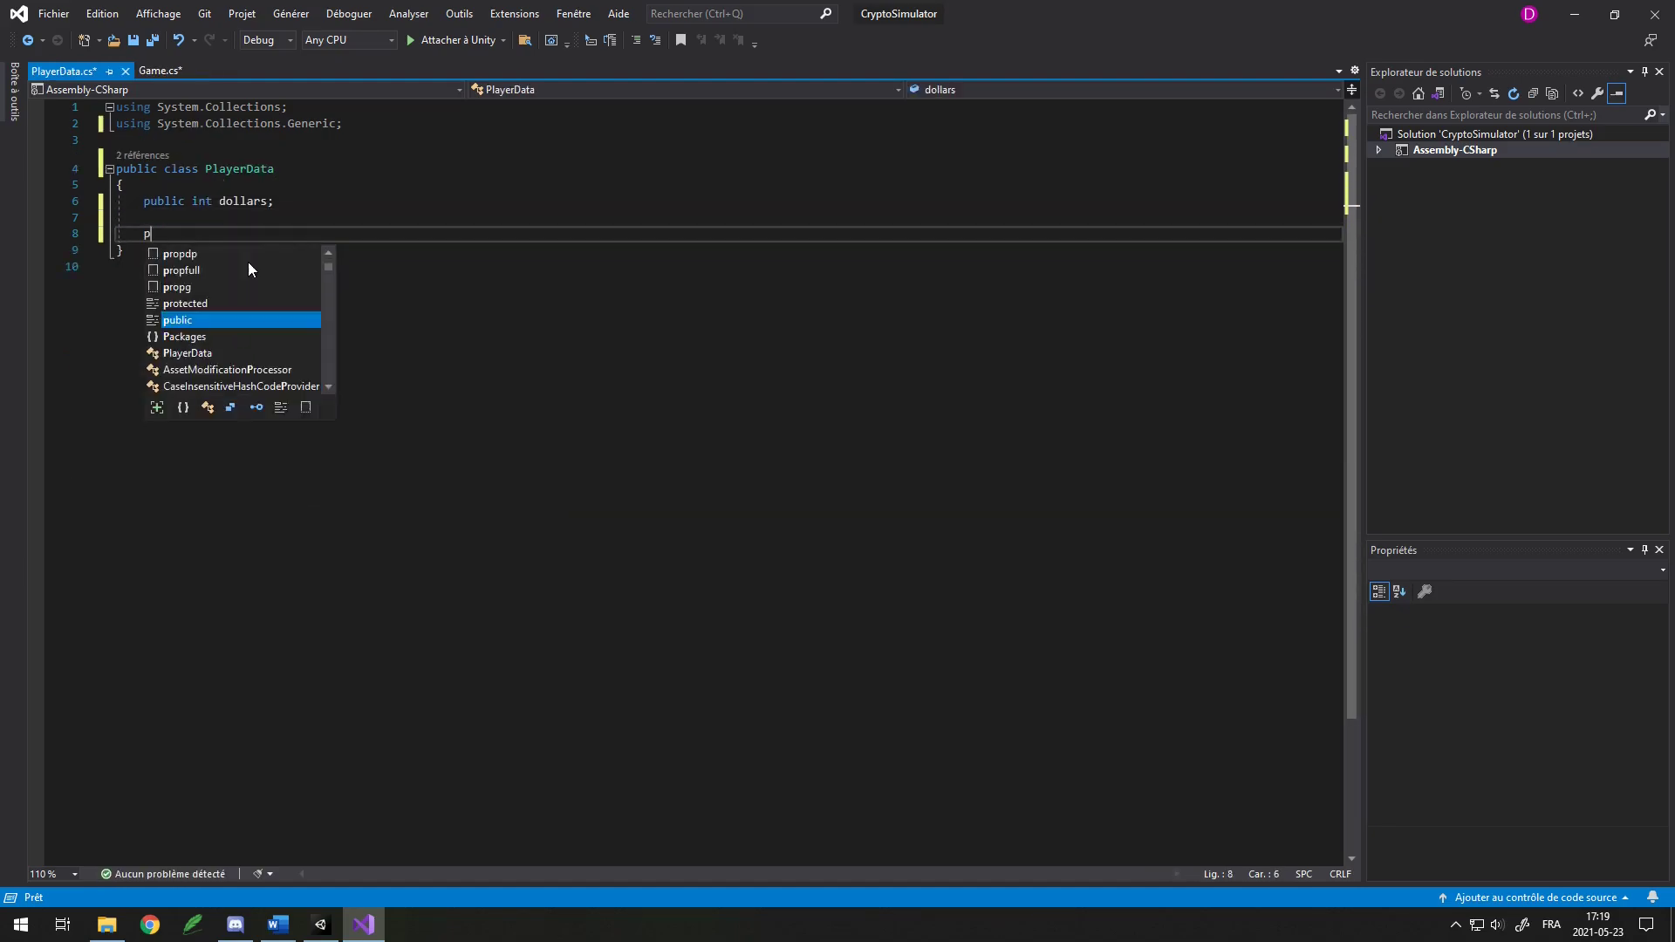
{"action": "type", "text": "ublic PlayerData"}
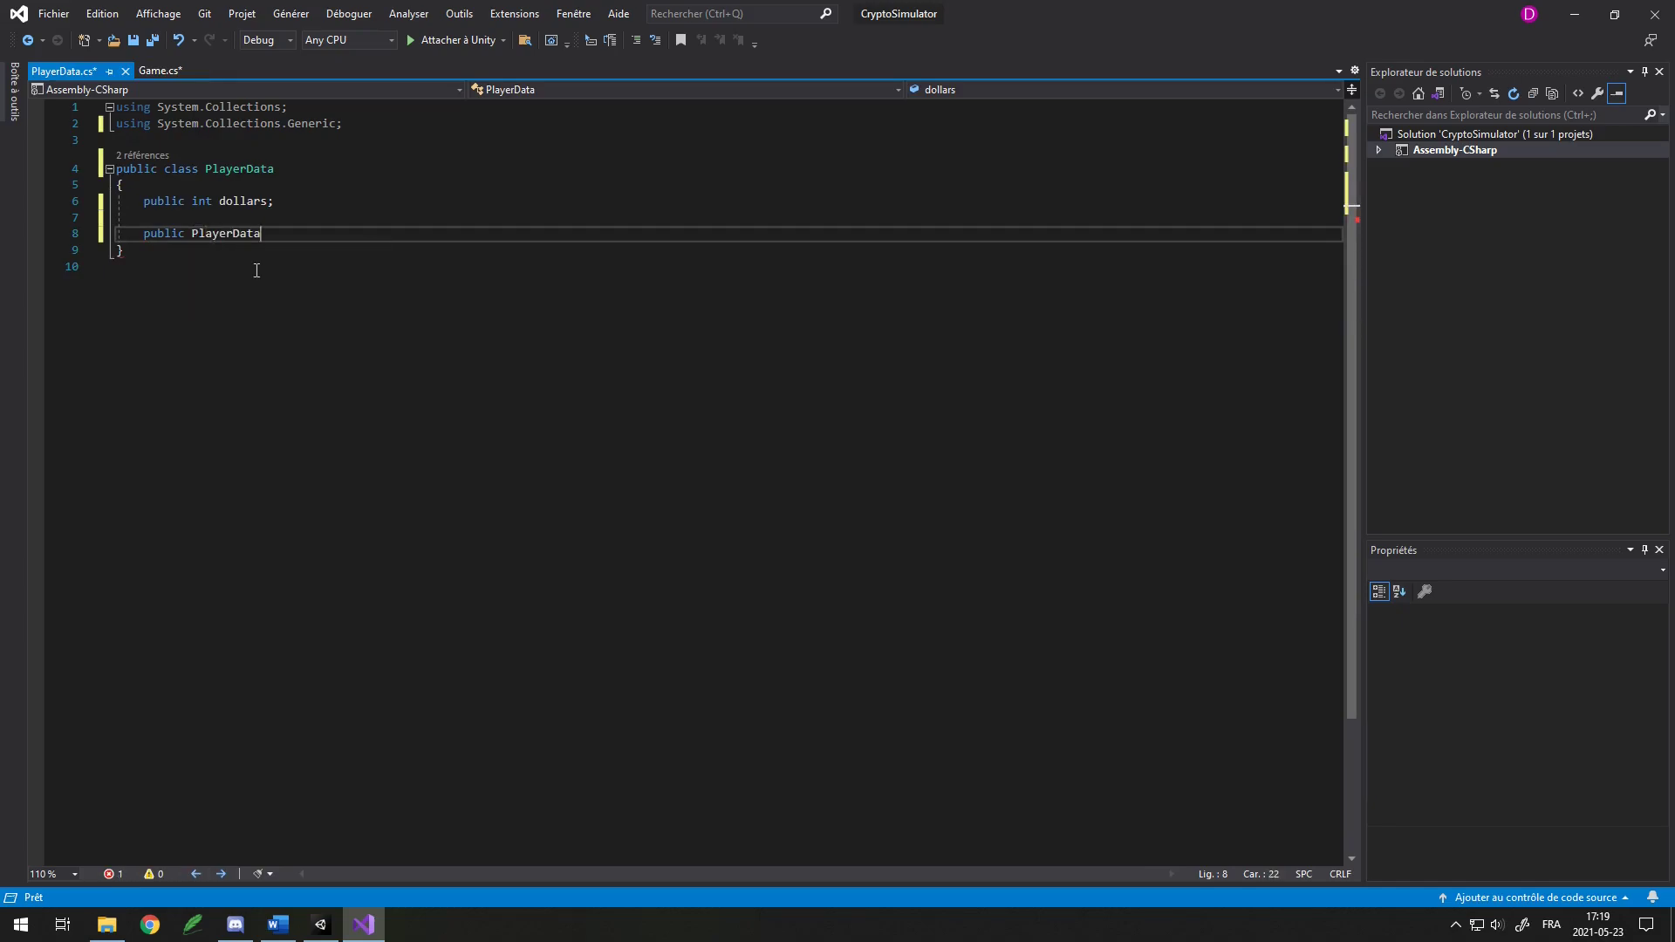
{"action": "type", "text": "(){"}
{"action": "key", "text": "Return"}
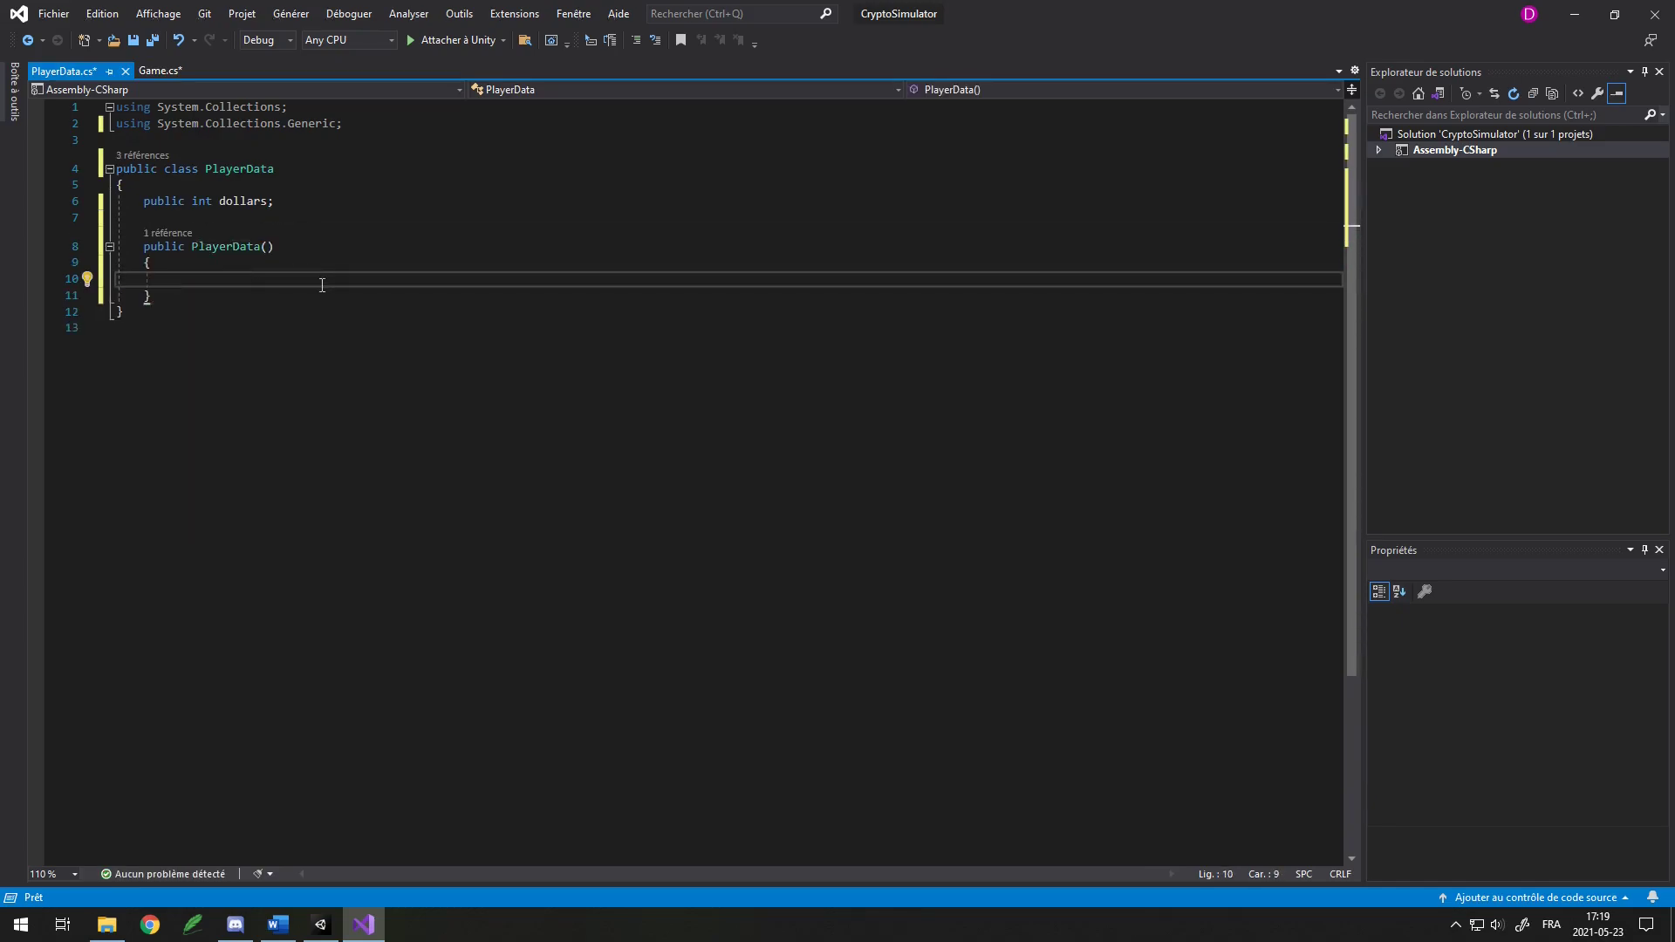
{"action": "type", "text": "dollars = 100;"}
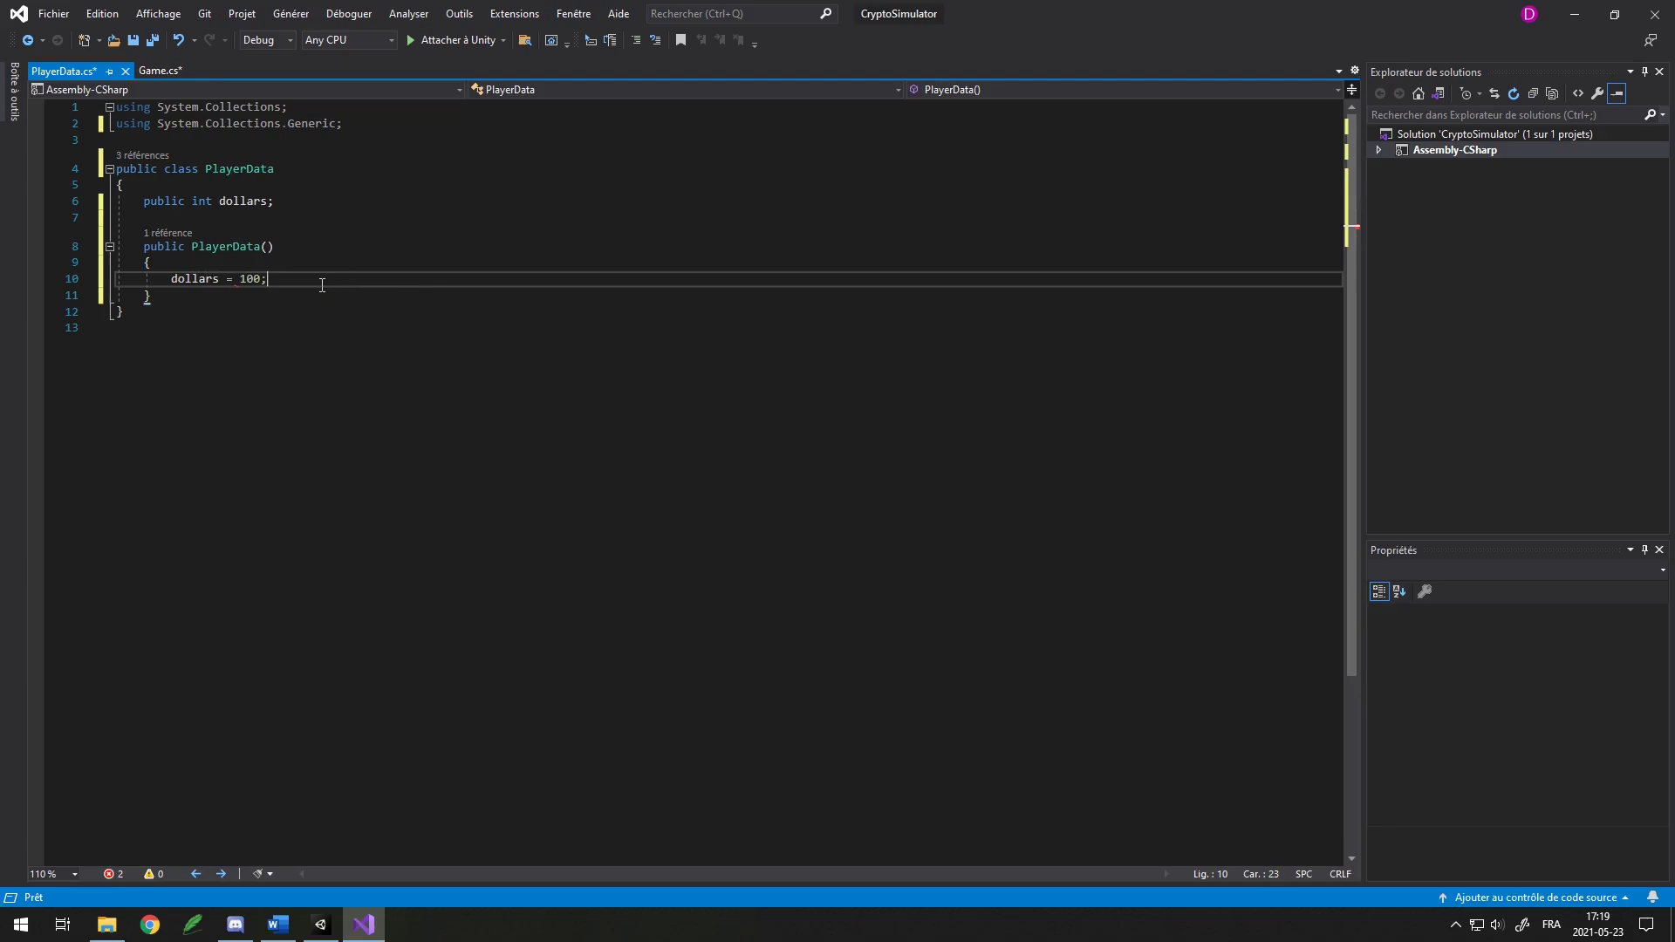
{"action": "key", "text": "ctrl+s"}
Add using UnityEngine.UI and a public Text walletDollars field to Game.cs.
{"action": "left_click", "coordinate": [160, 70]}
{"action": "left_click", "coordinate": [281, 142]}
{"action": "key", "text": "Return"}
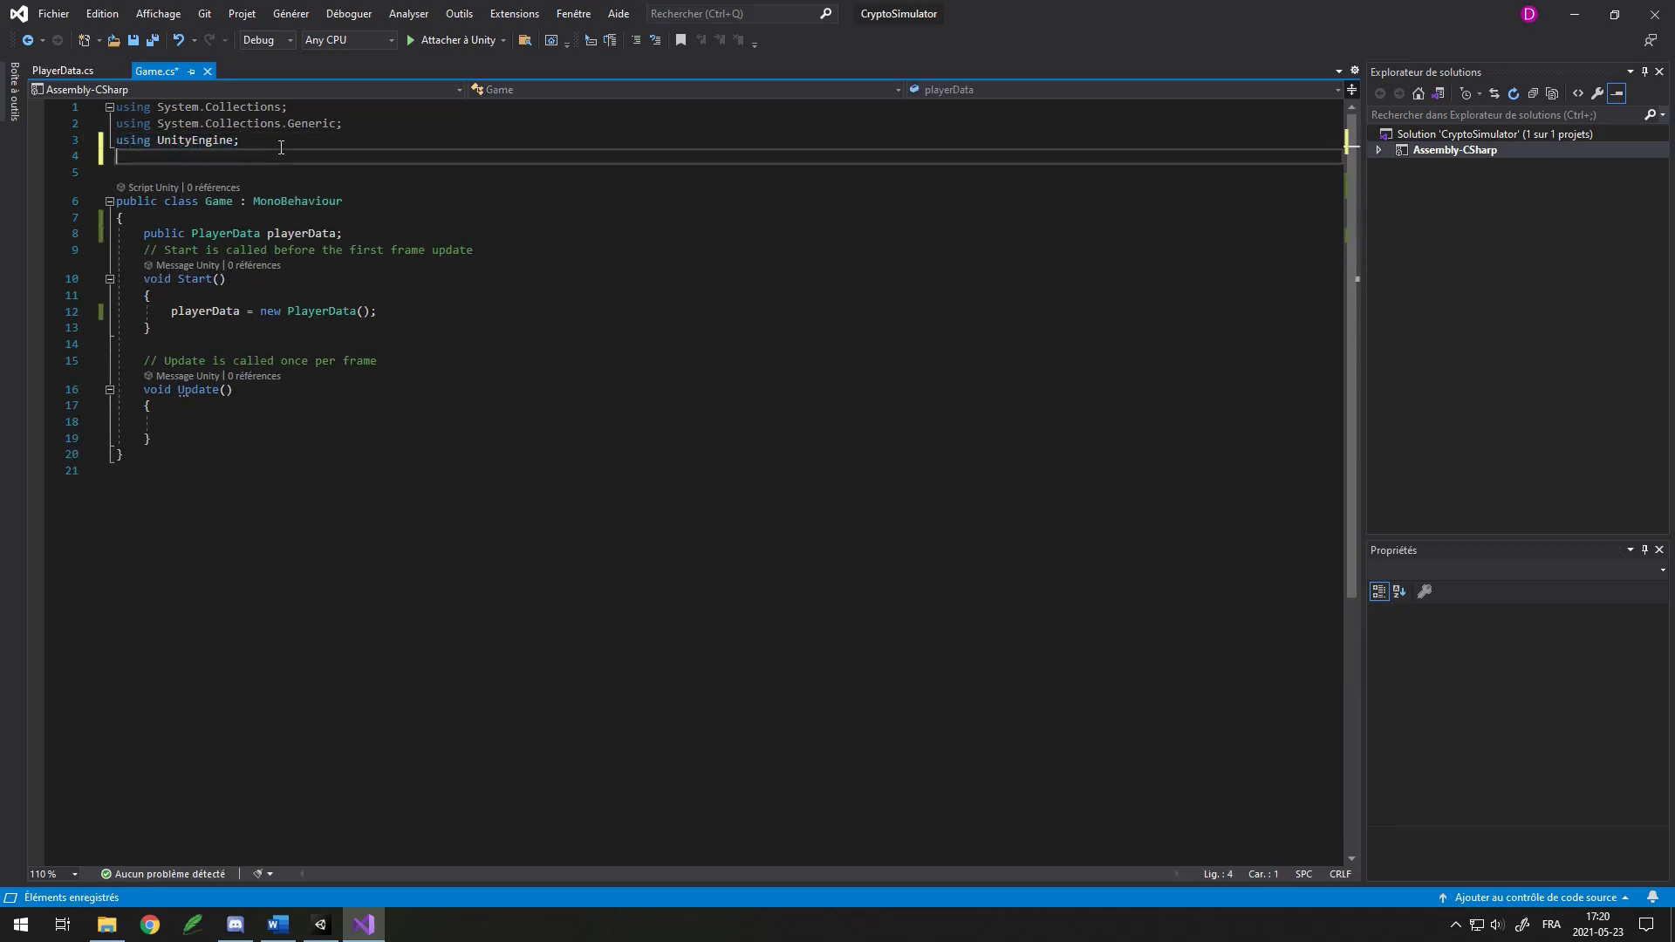
{"action": "type", "text": "using UnityEngine;"}
{"action": "key", "text": "Left"}
{"action": "type", "text": ".UI"}
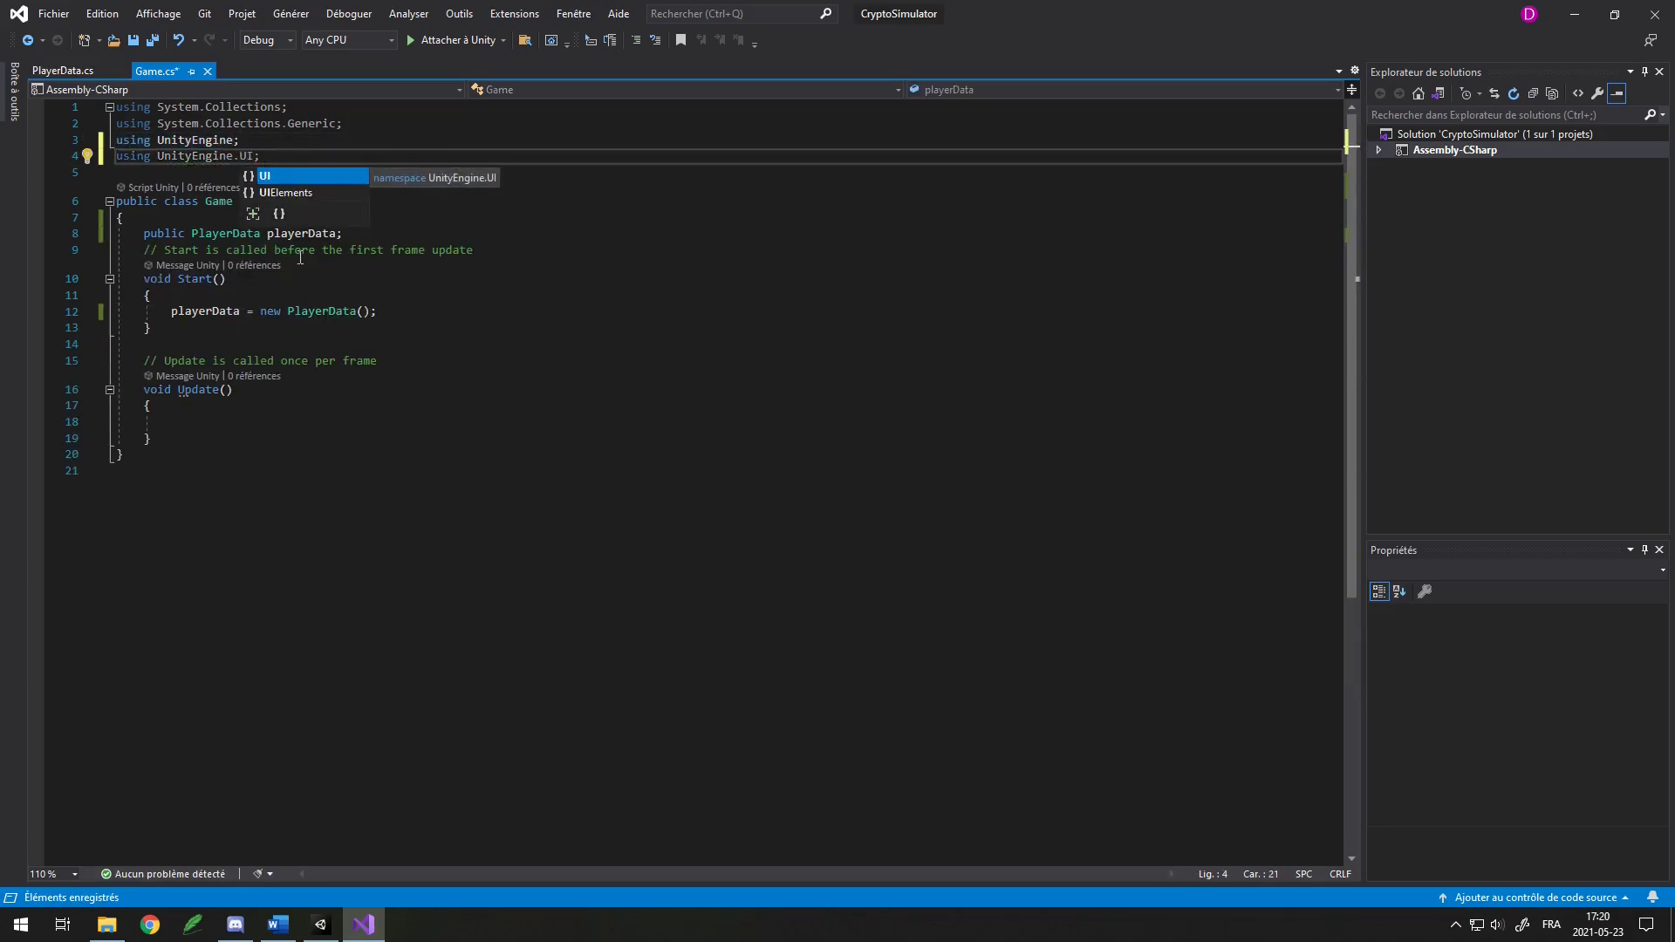
{"action": "left_click", "coordinate": [289, 234]}
{"action": "left_click", "coordinate": [278, 220]}
{"action": "key", "text": "Return"}
{"action": "key", "text": "Return"}
{"action": "key", "text": "Up"}
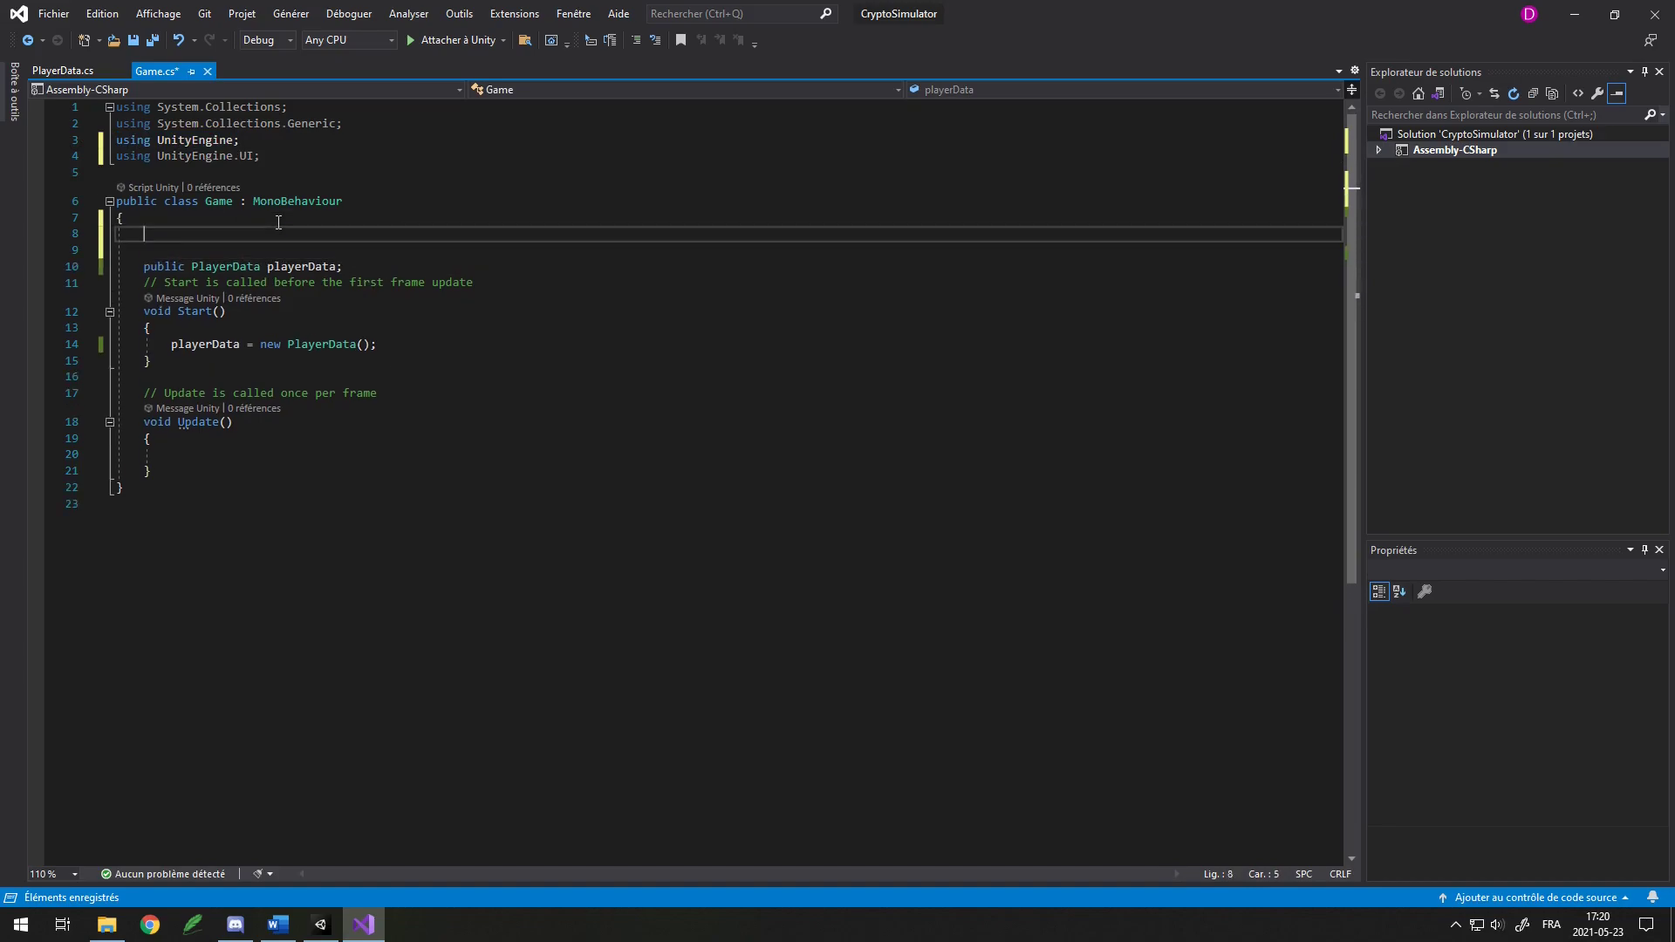
{"action": "type", "text": "public Text "}
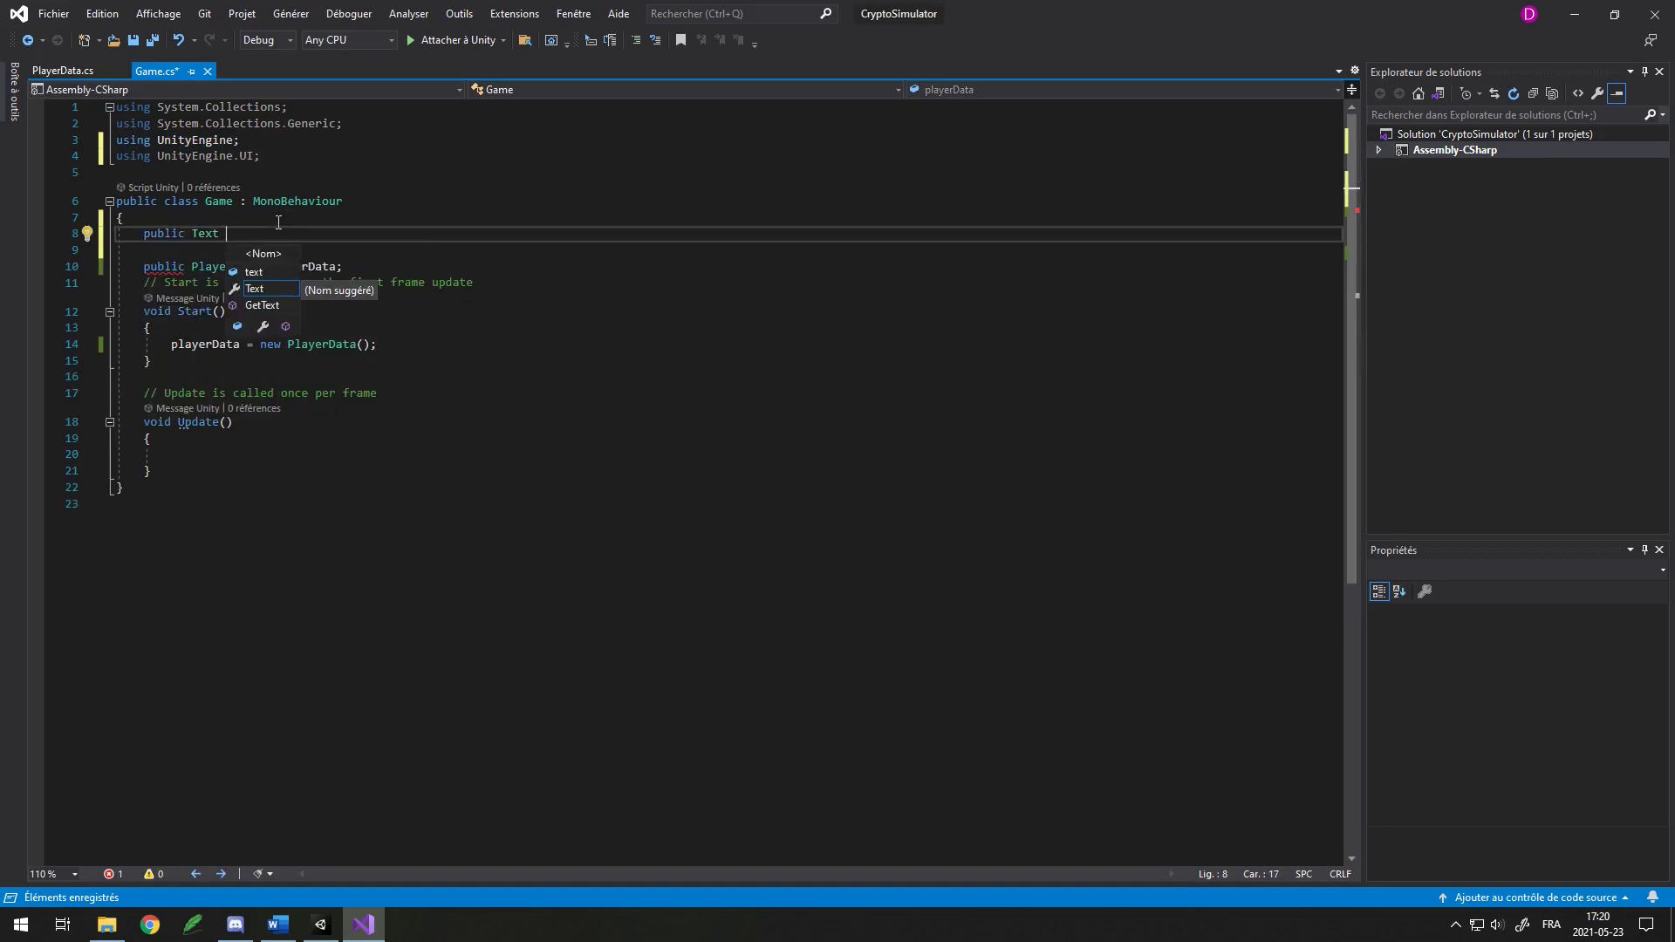
{"action": "type", "text": "walletDol"}
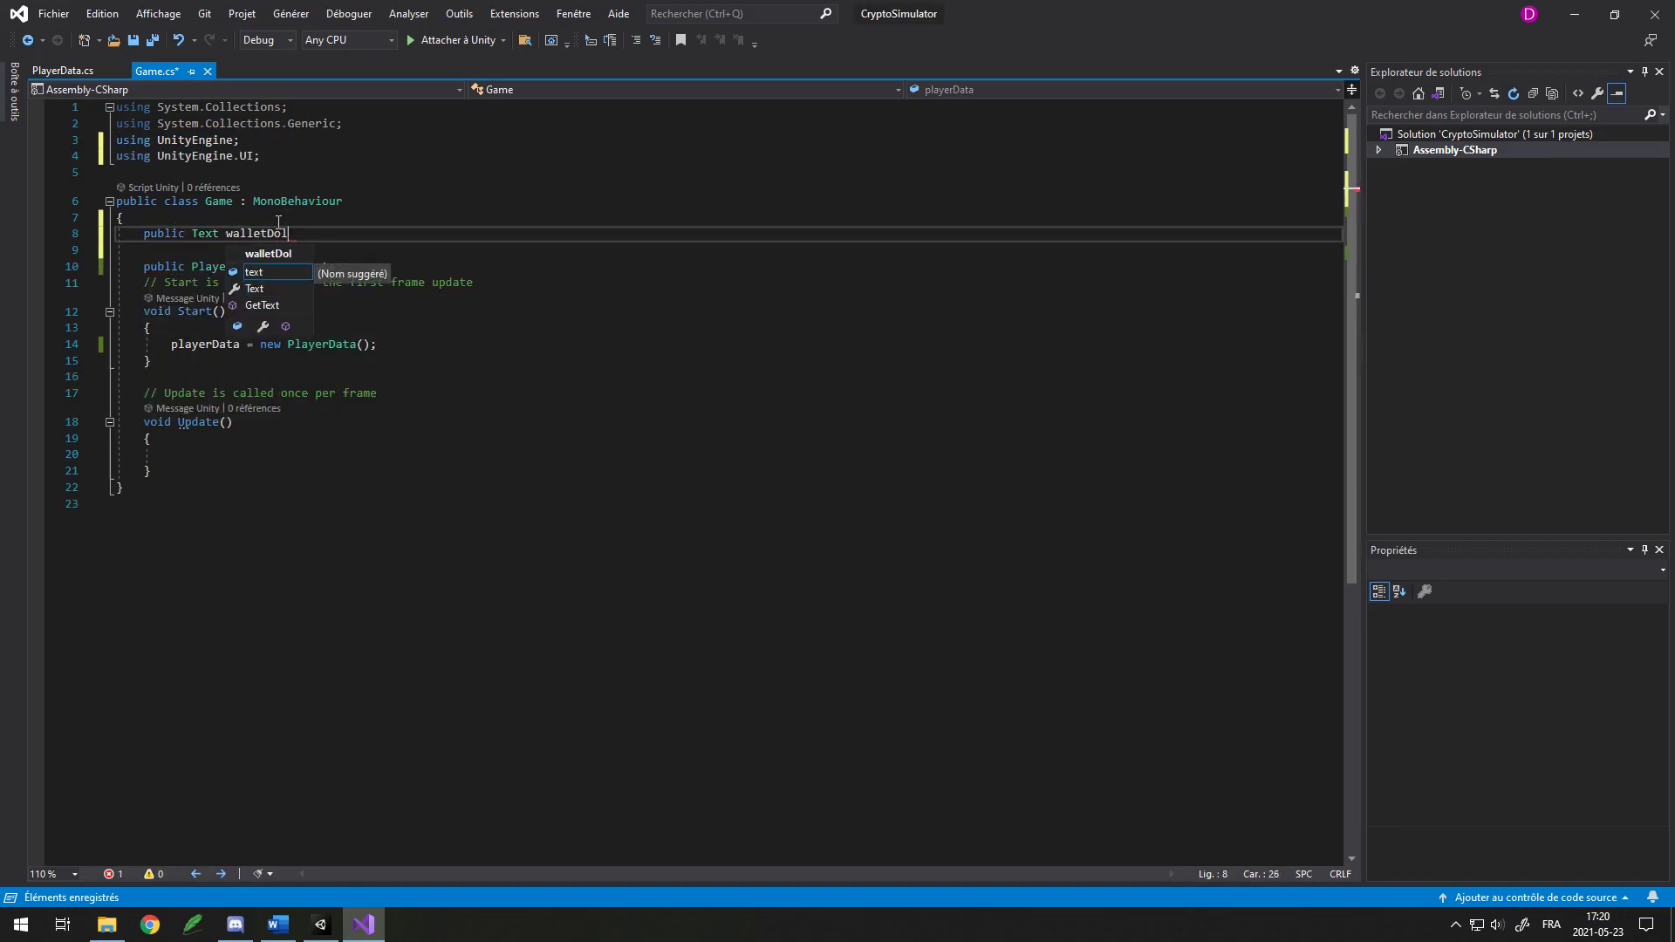
{"action": "type", "text": "lars;"}
In Start, set walletDollars.text = playerData.dollars.ToString(), then save Game.cs.
{"action": "left_click", "coordinate": [415, 349]}
{"action": "key", "text": "Return"}
{"action": "type", "text": "wal"}
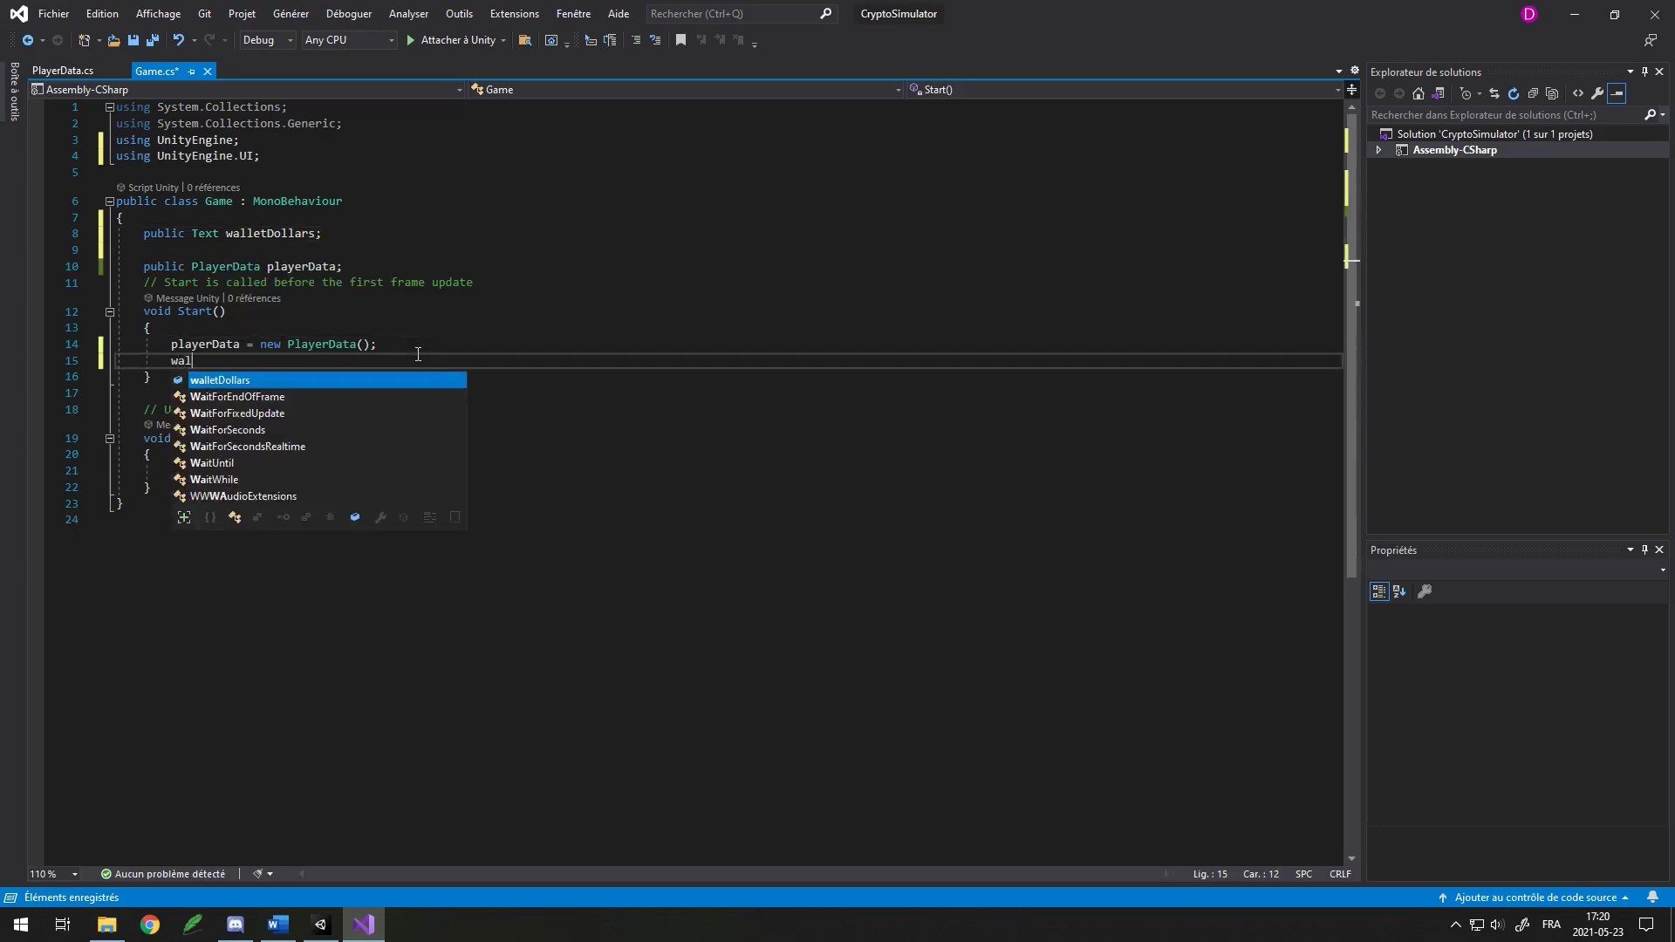
{"action": "key", "text": "Tab"}
{"action": "type", "text": ".text "}
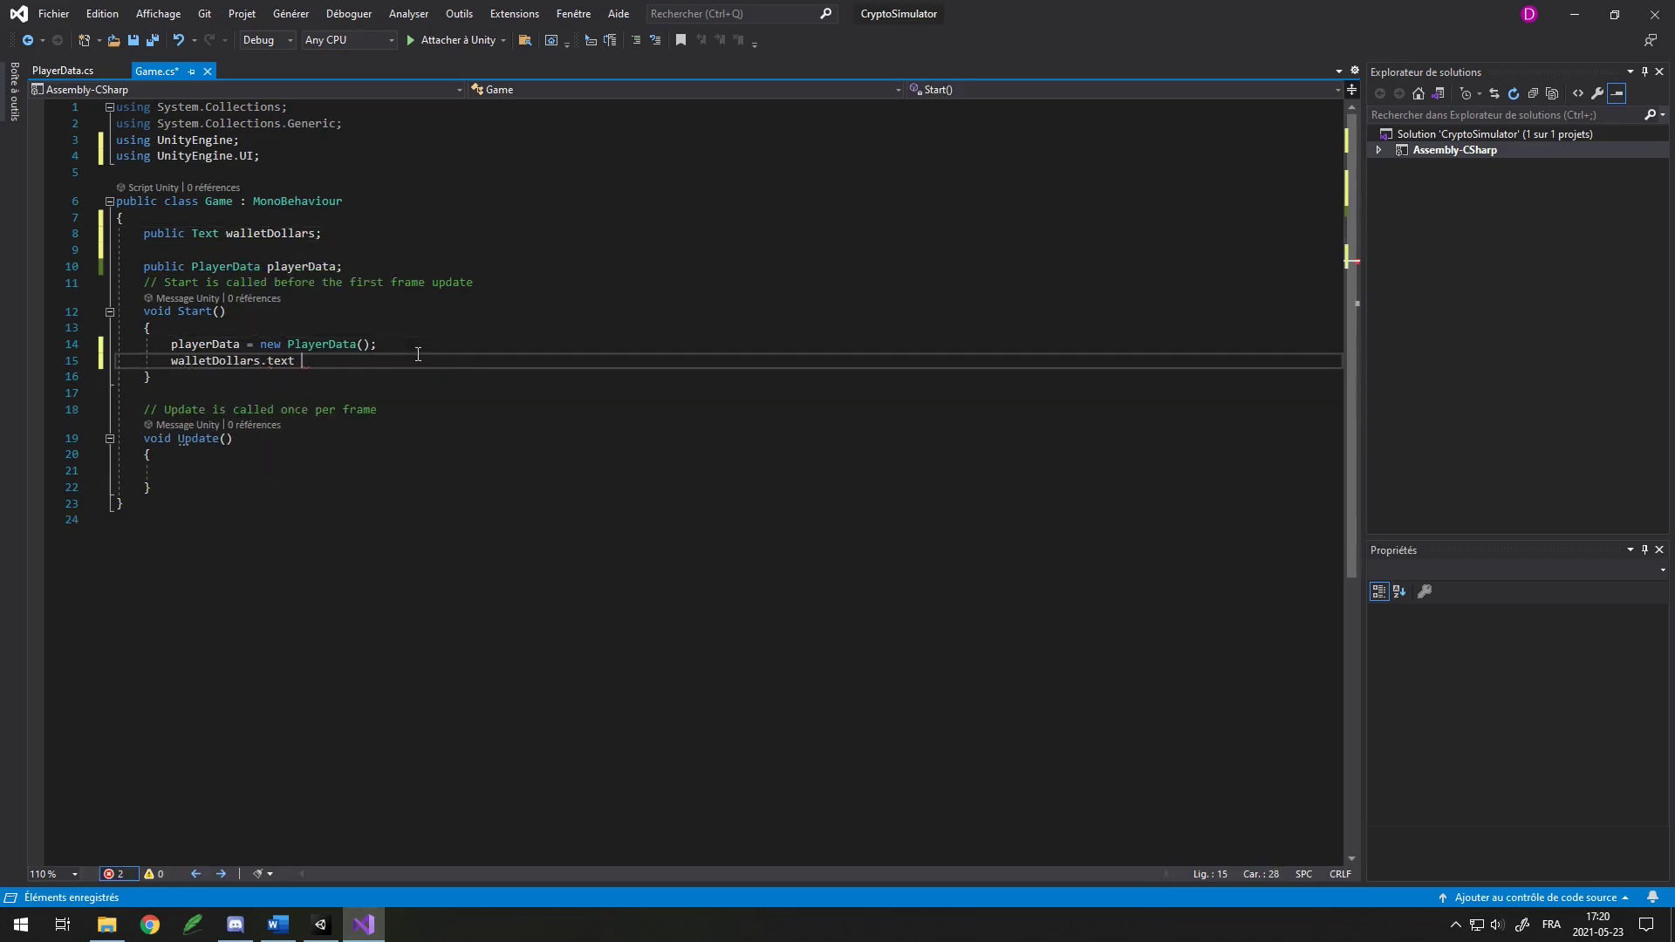
{"action": "type", "text": "= playerData.d"}
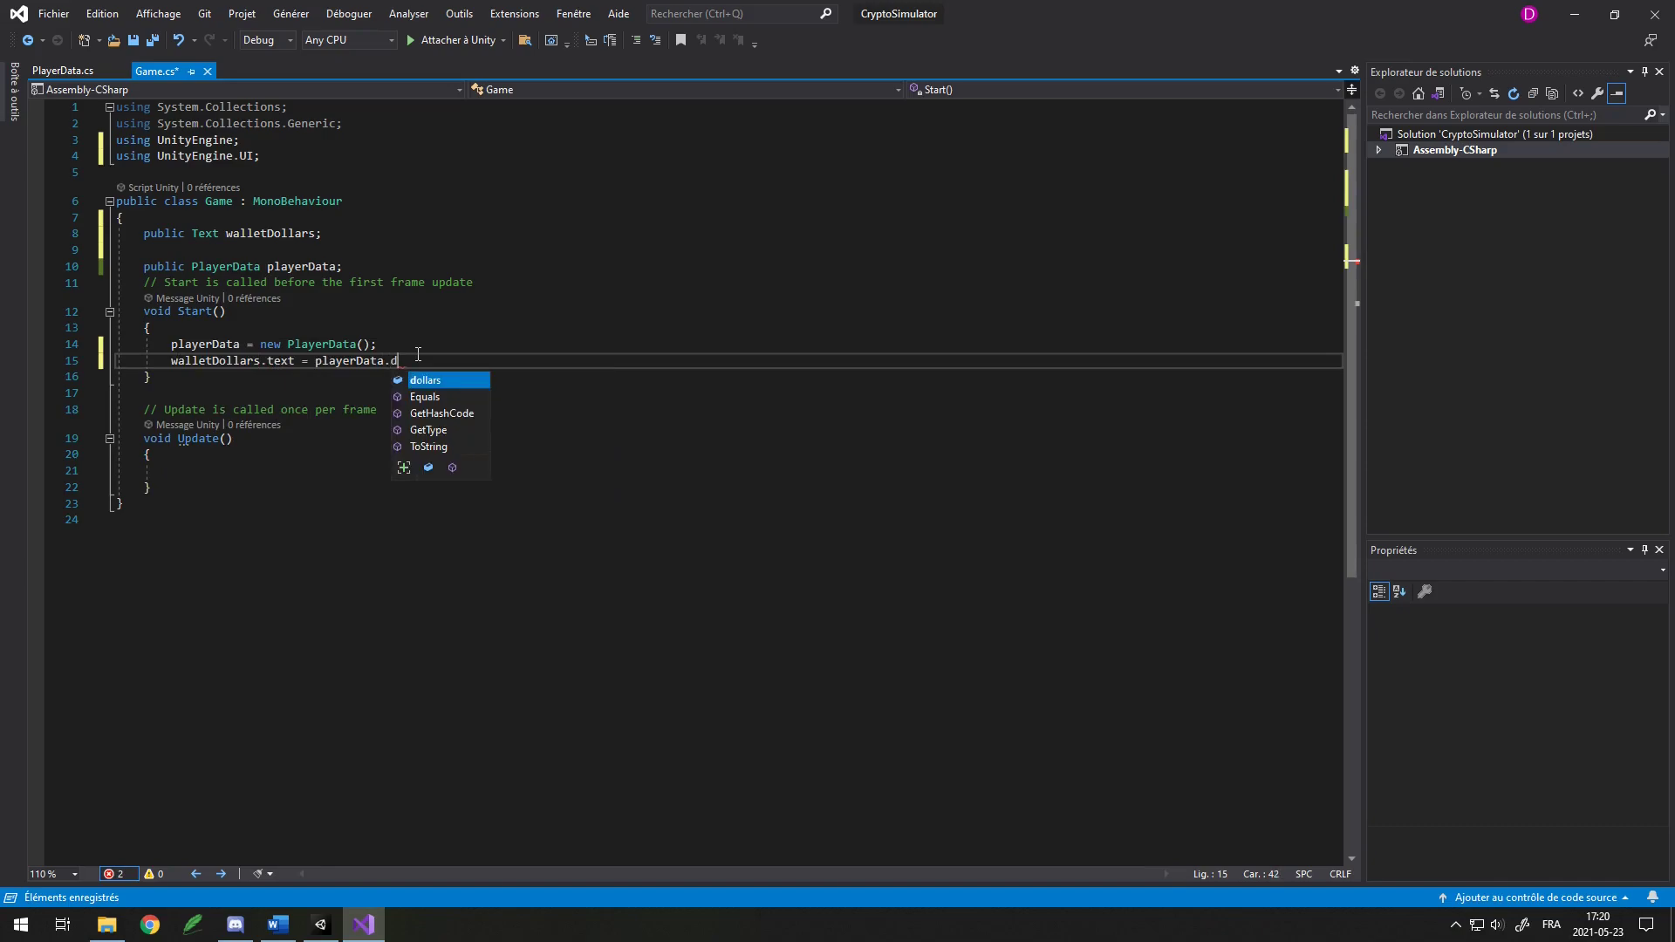
{"action": "key", "text": "Tab"}
{"action": "type", "text": ";"}
{"action": "key", "text": "Left"}
{"action": "type", "text": ".to"}
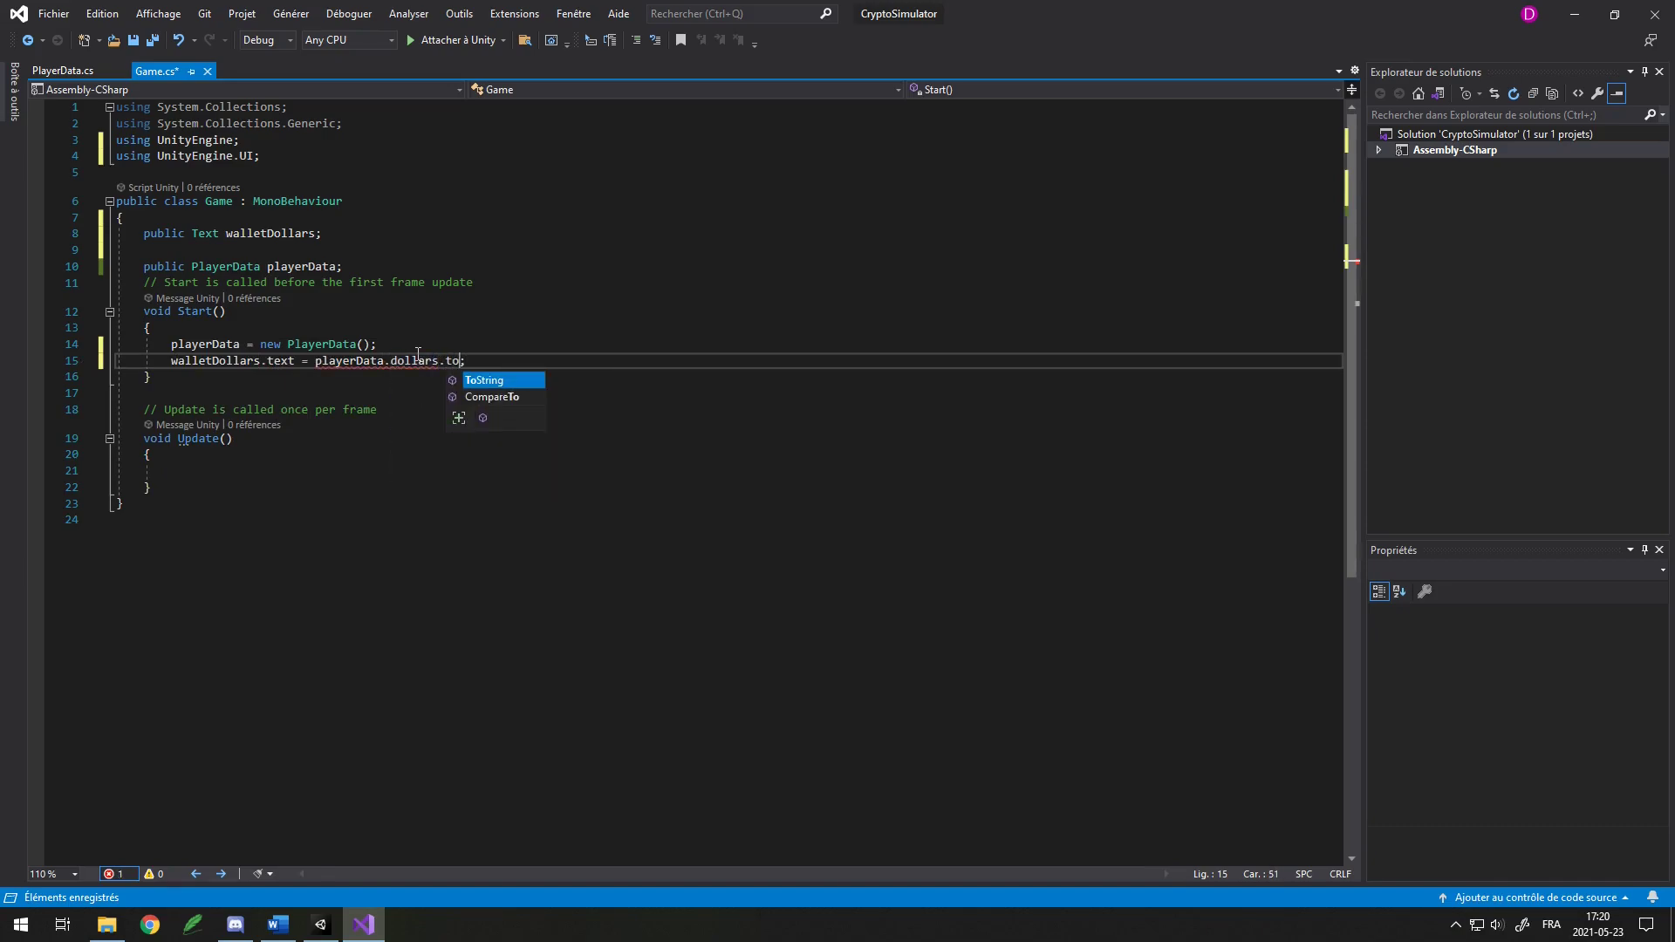
{"action": "key", "text": "Tab"}
{"action": "type", "text": "()"}
{"action": "key", "text": "ctrl+s"}
Add the Game script component to the Game object and assign WalletMenu's Text to Wallet Dollars.
{"action": "left_click", "coordinate": [321, 925]}
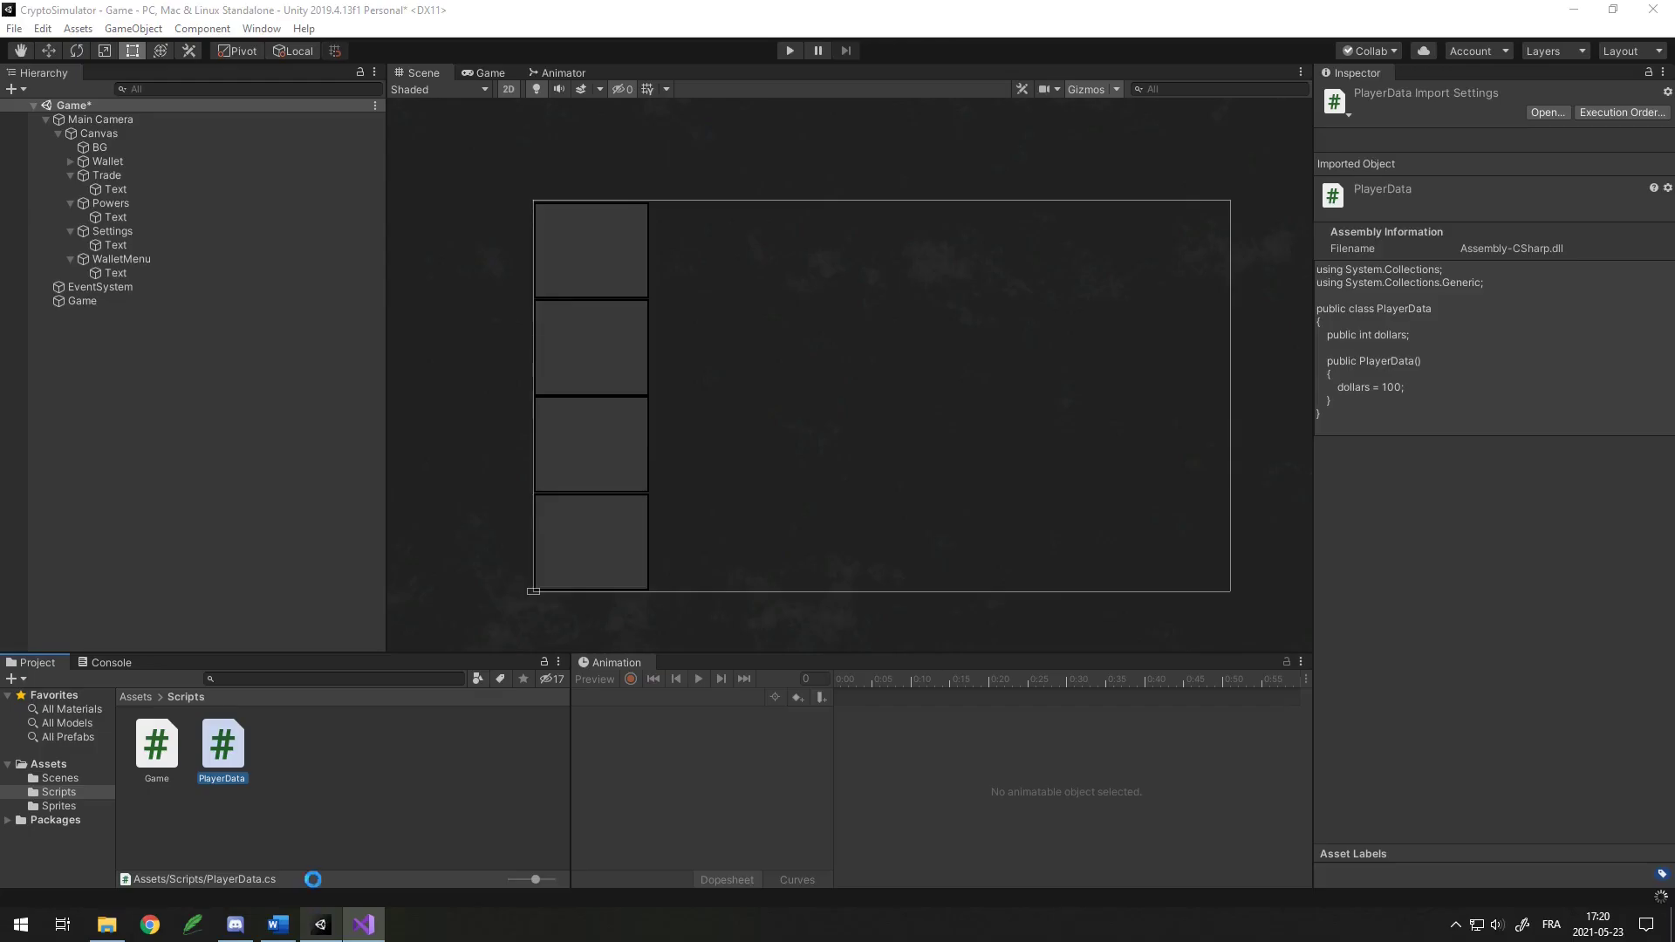
{"action": "left_click", "coordinate": [91, 301]}
{"action": "left_click", "coordinate": [1468, 232]}
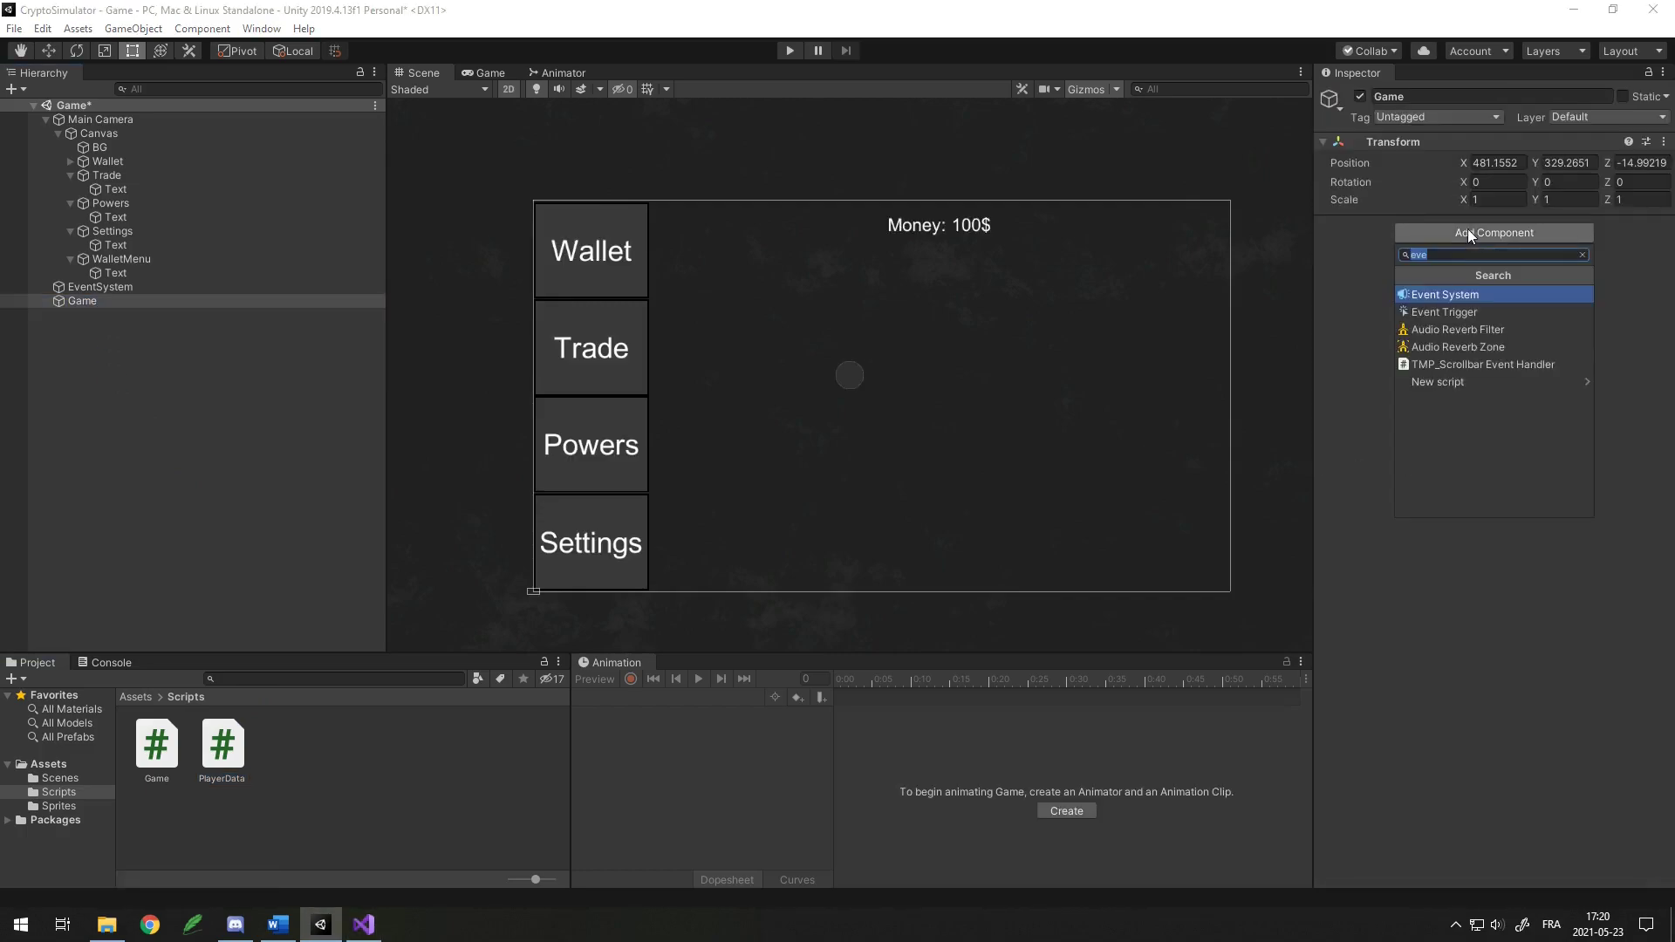
{"action": "type", "text": "game"}
{"action": "key", "text": "Return"}
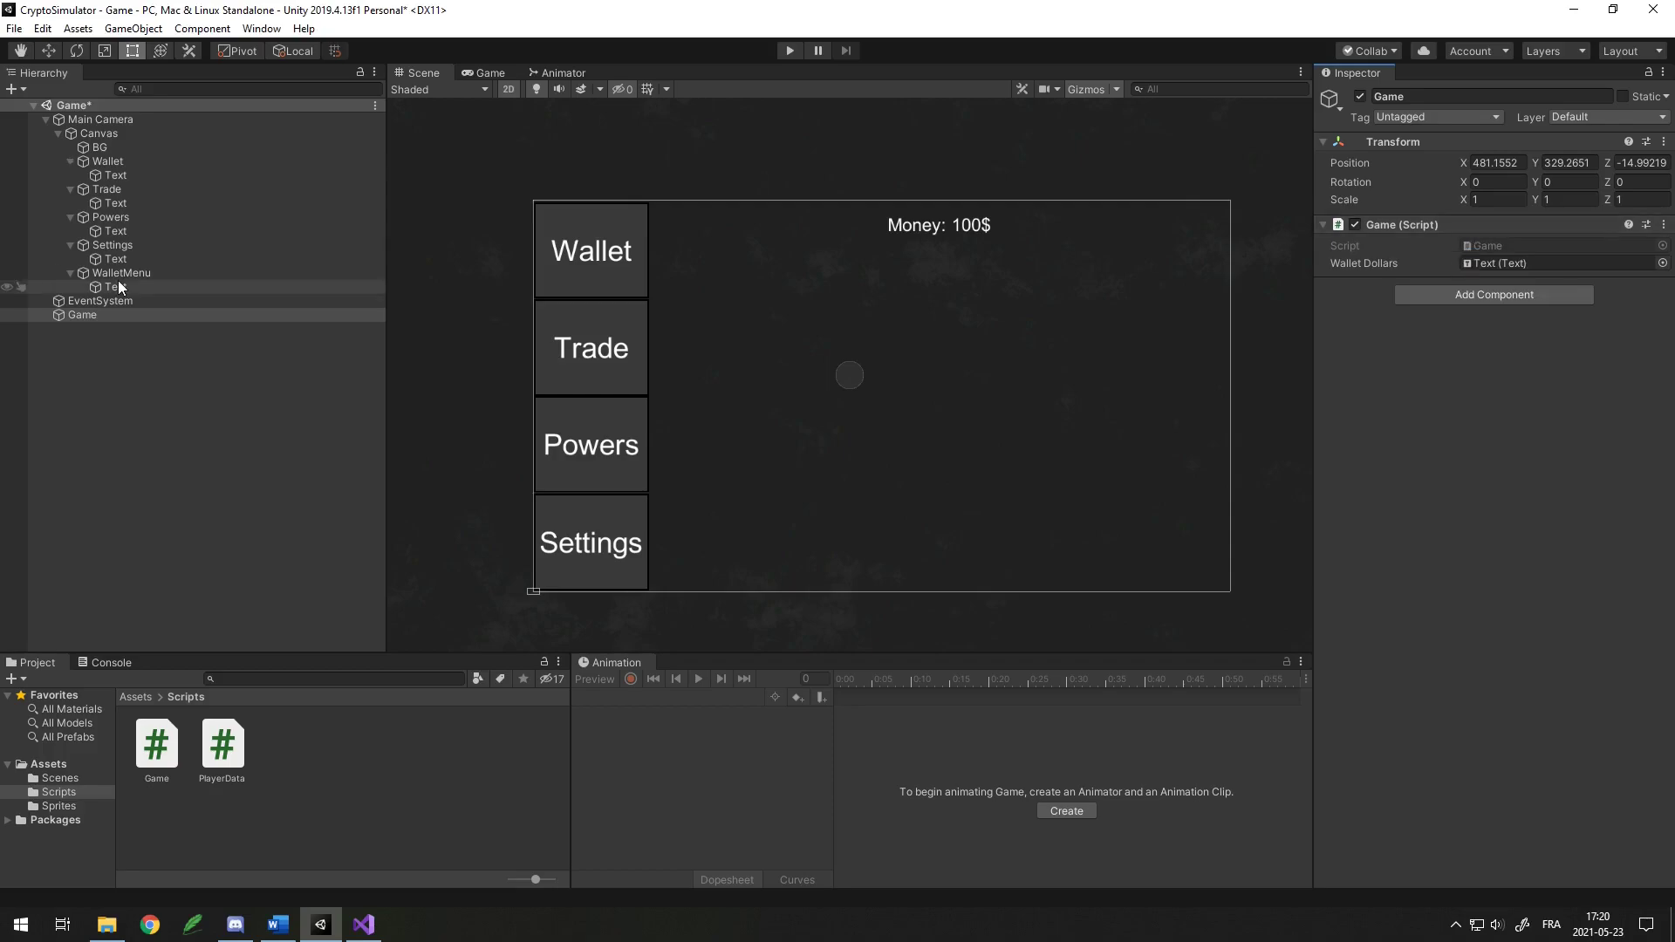
{"action": "left_click_drag", "start_coordinate": [118, 286], "coordinate": [1503, 261]}
{"action": "left_click", "coordinate": [165, 286]}
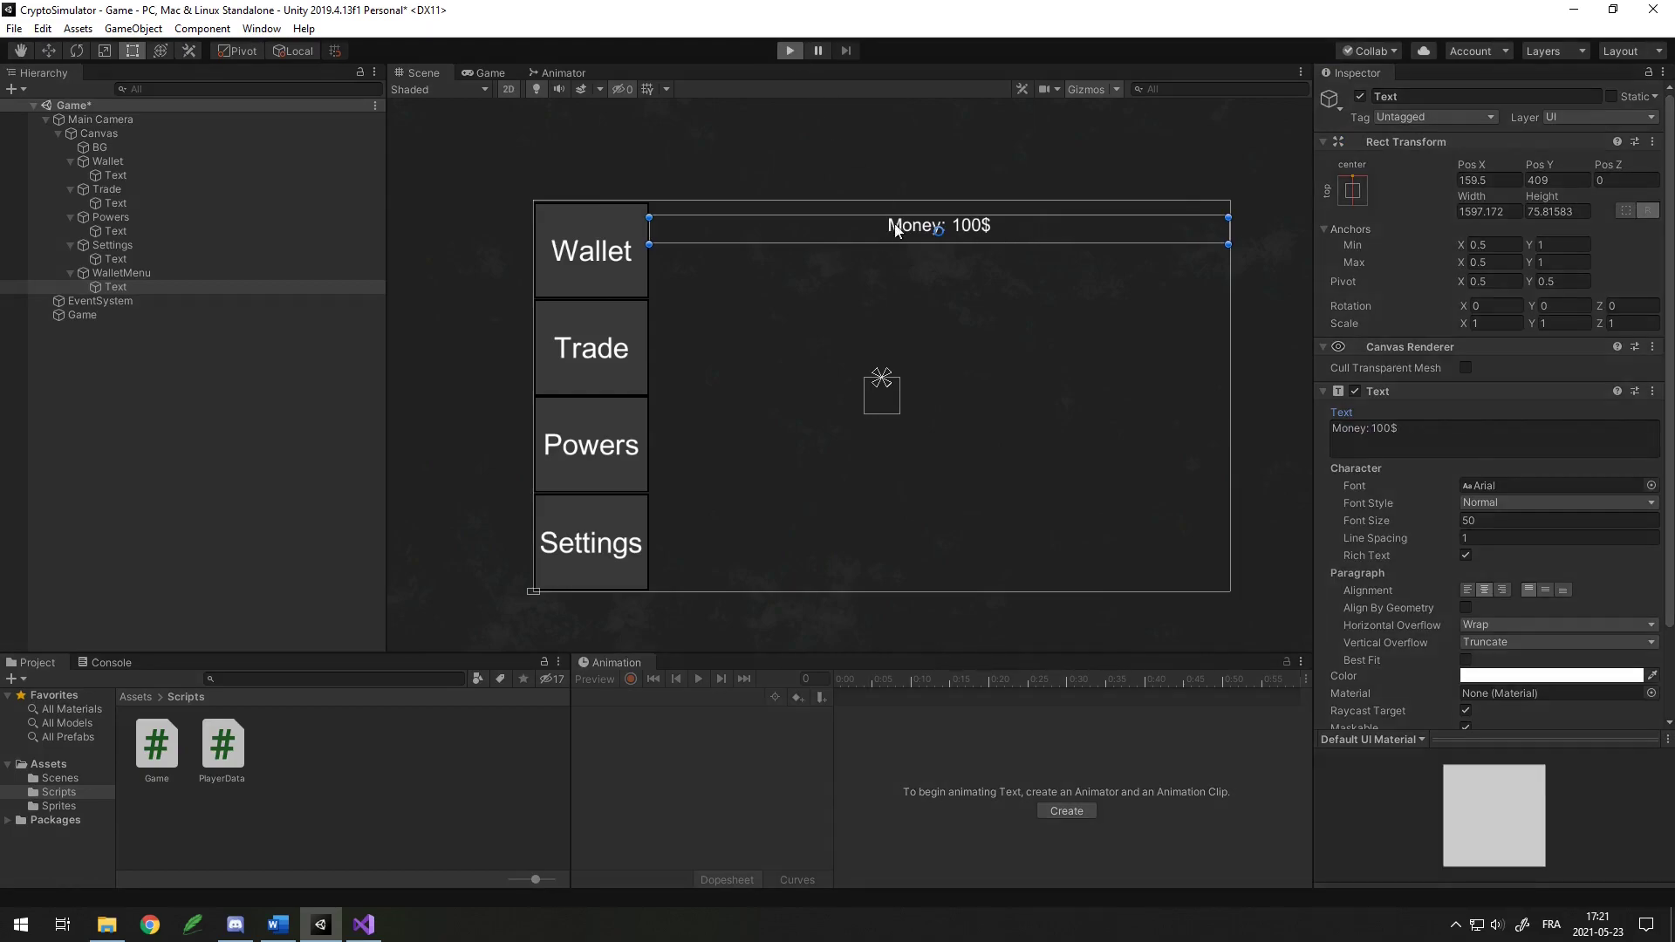
Prefix the wallet text with "Dollars: $" + and cut that line out of Start.
{"action": "key", "text": "alt+Tab"}
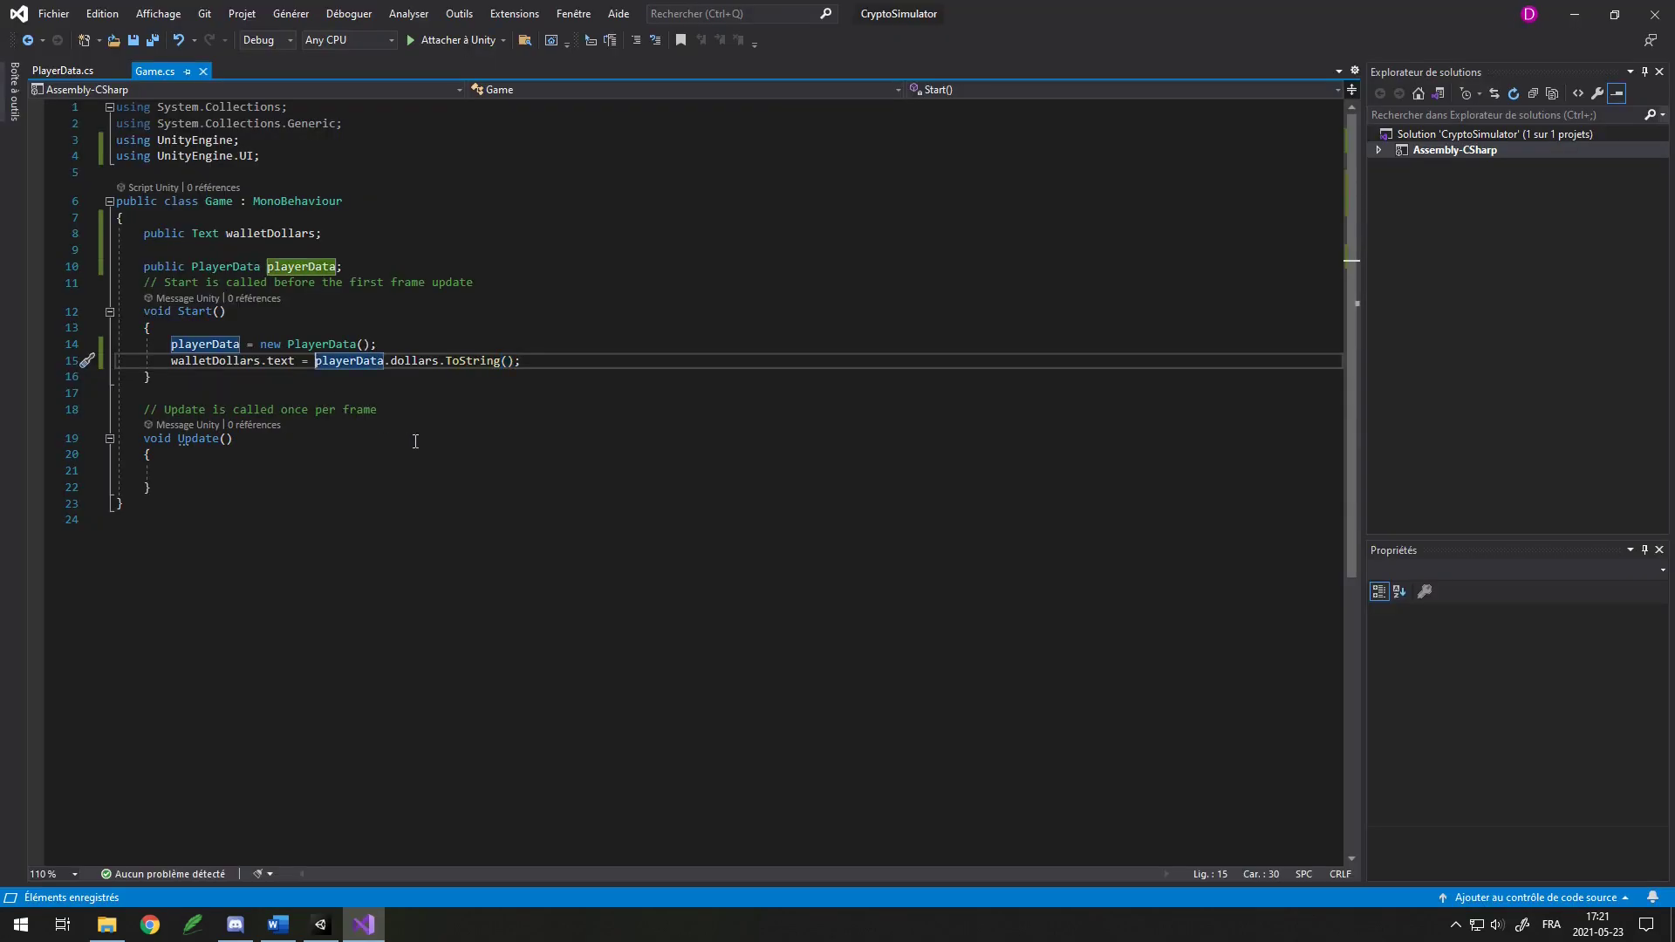
{"action": "type", "text": "\"Dollars"}
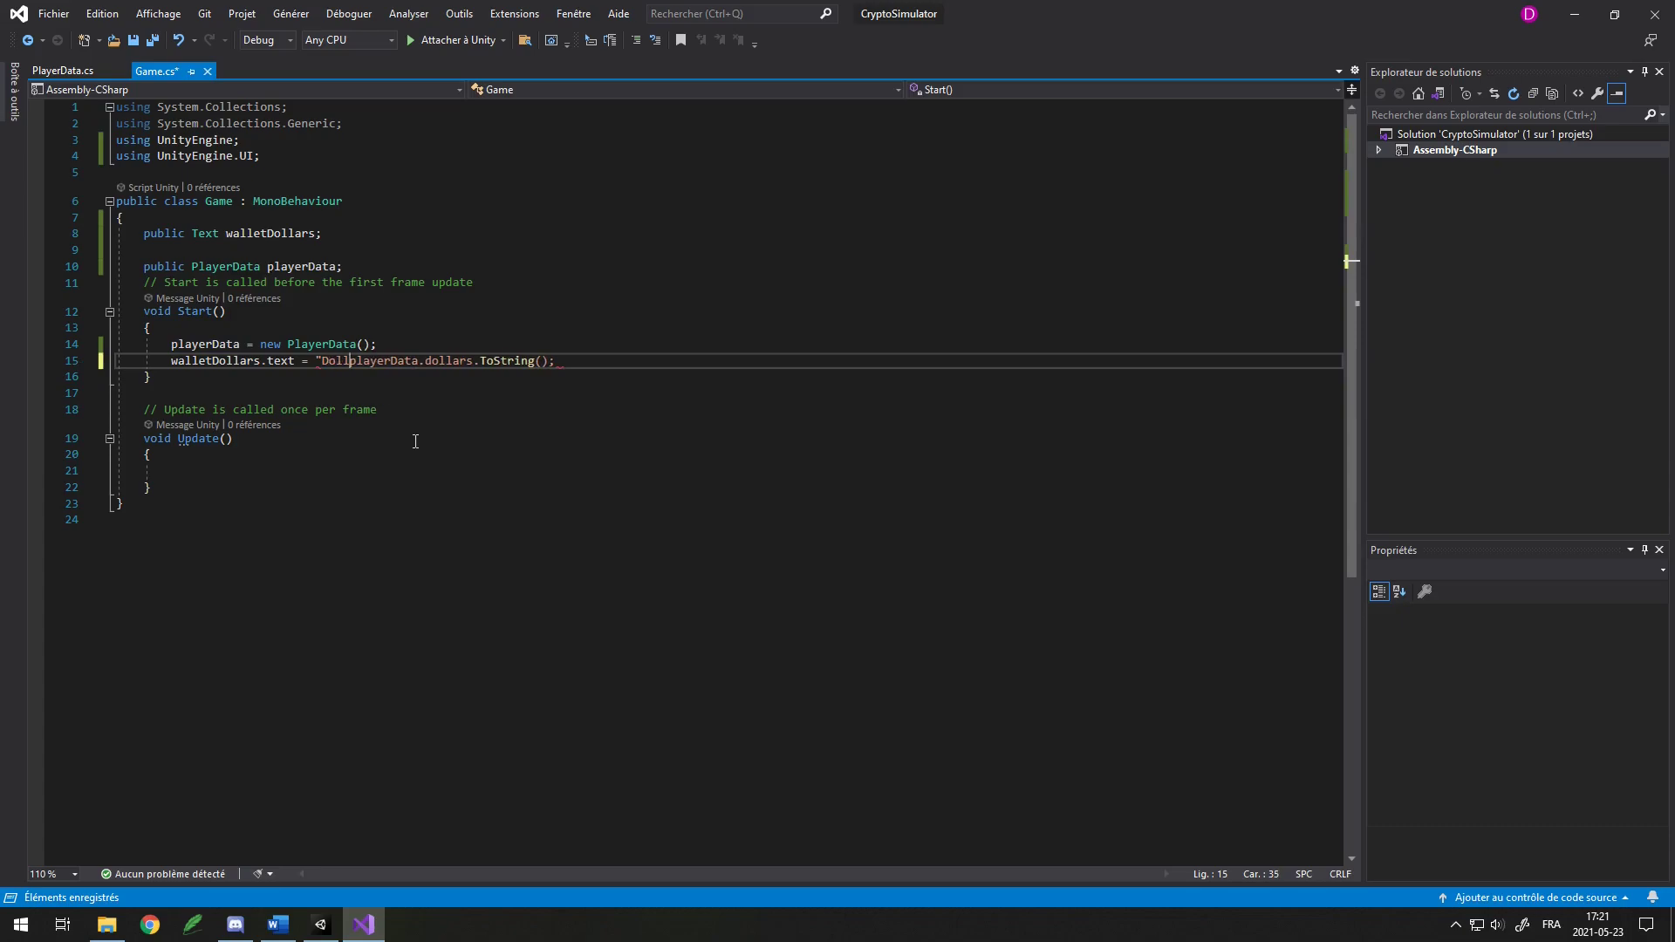
{"action": "type", "text": ": $"}
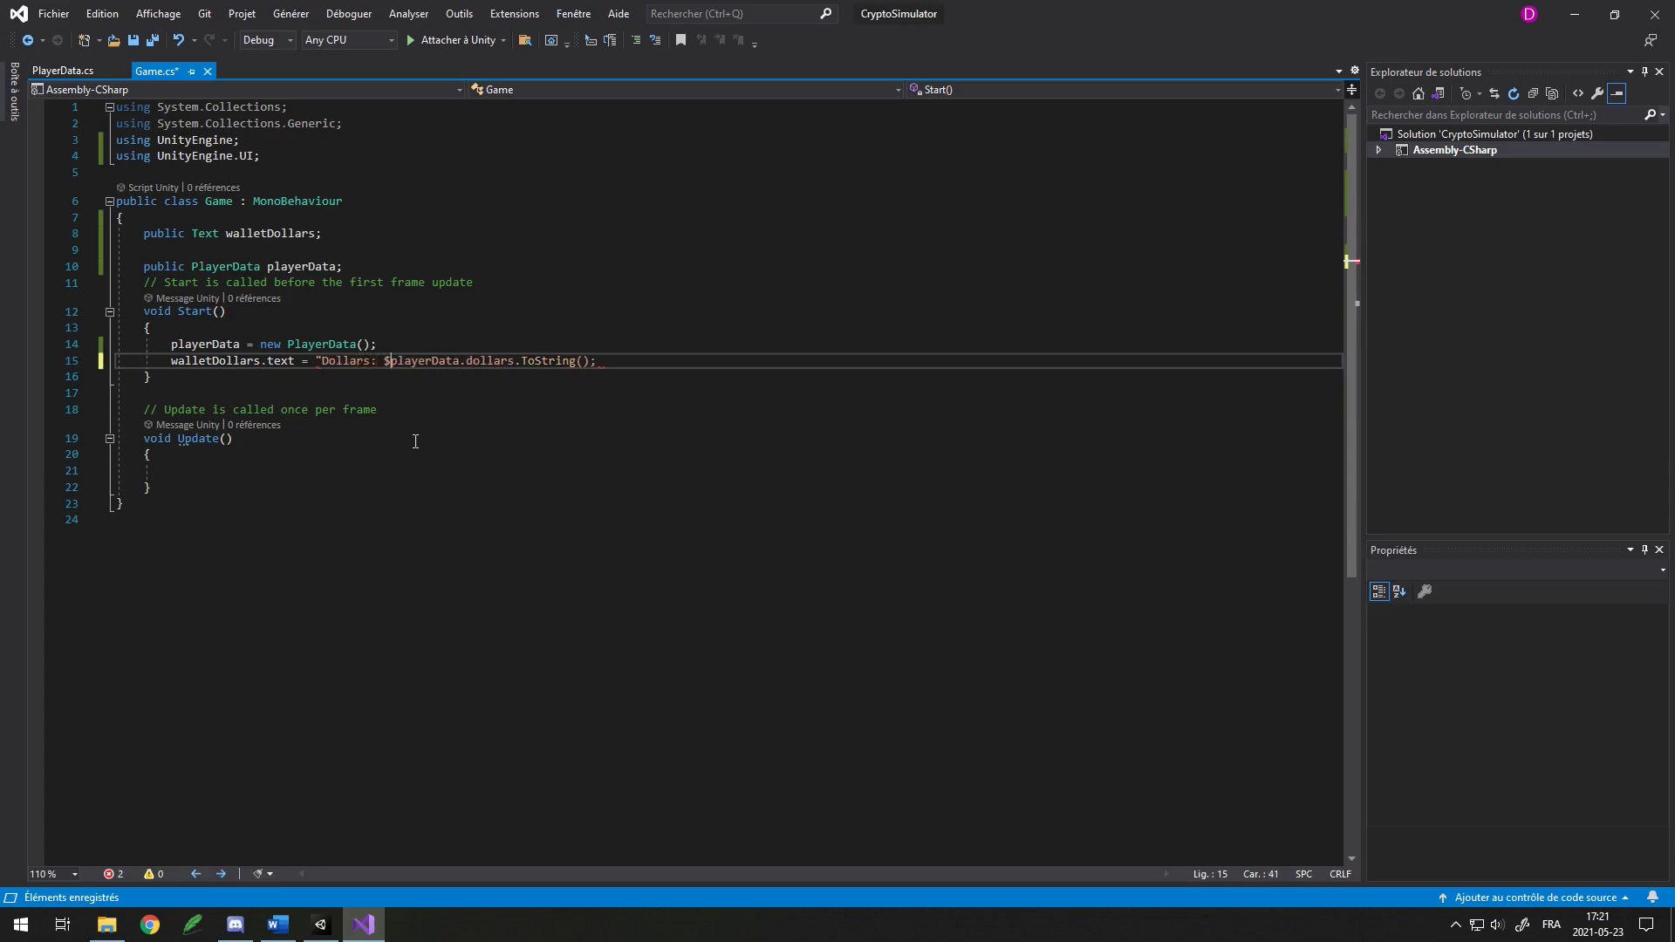
{"action": "type", "text": "\" +"}
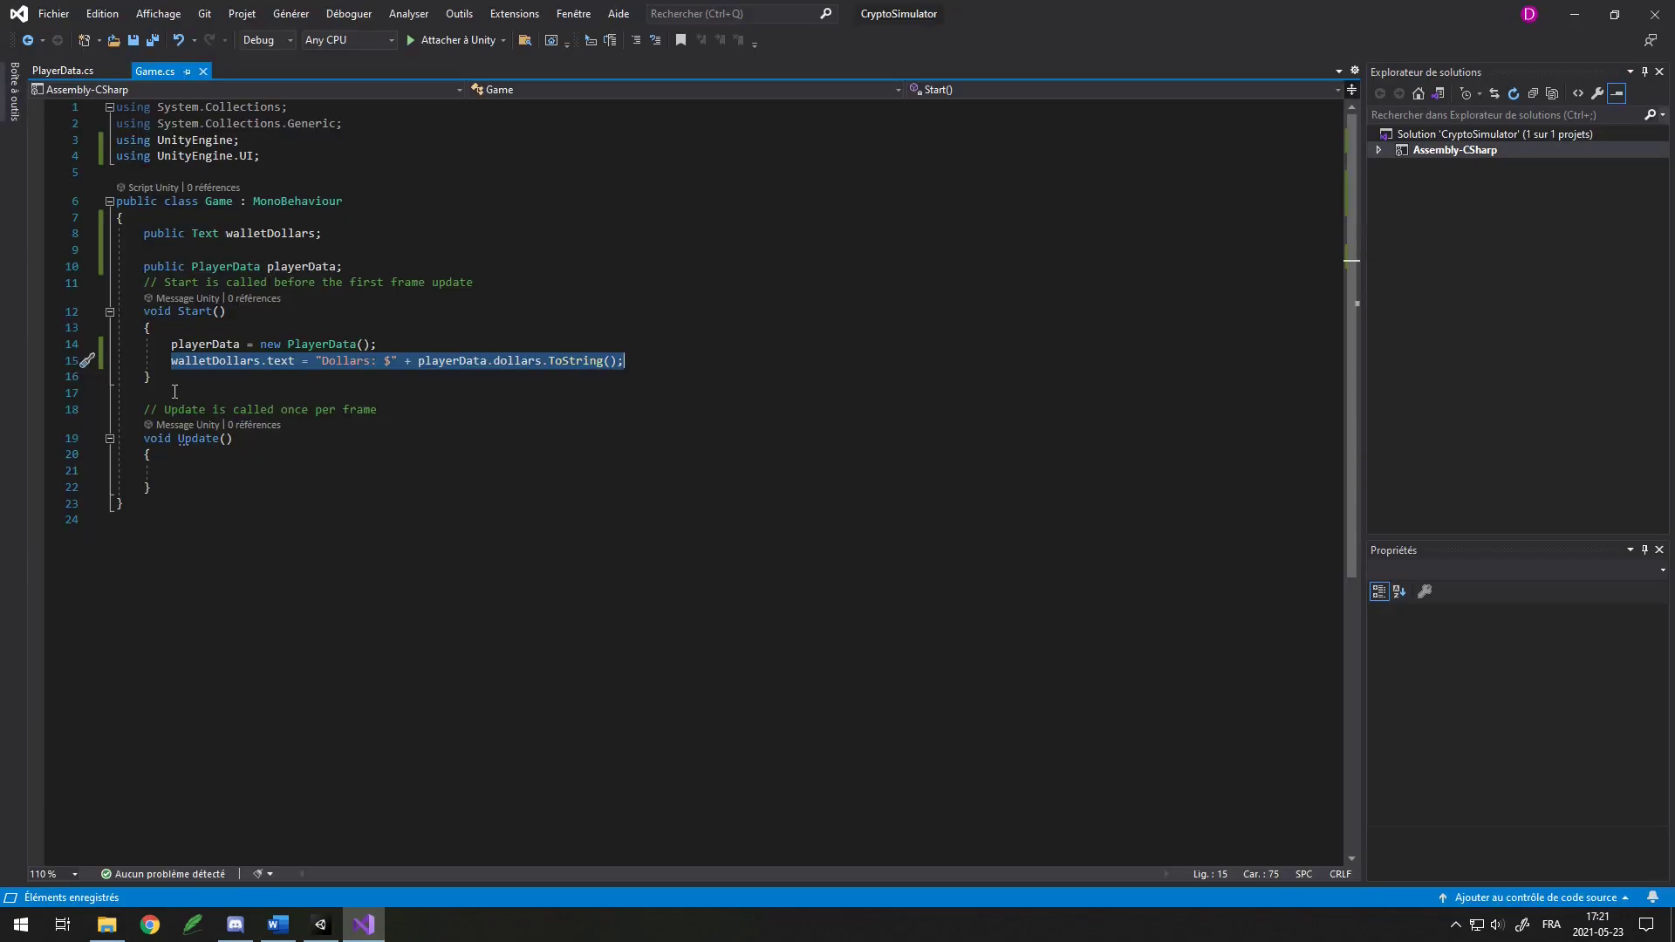
{"action": "key", "text": "BackSpace"}
{"action": "key", "text": "Return"}
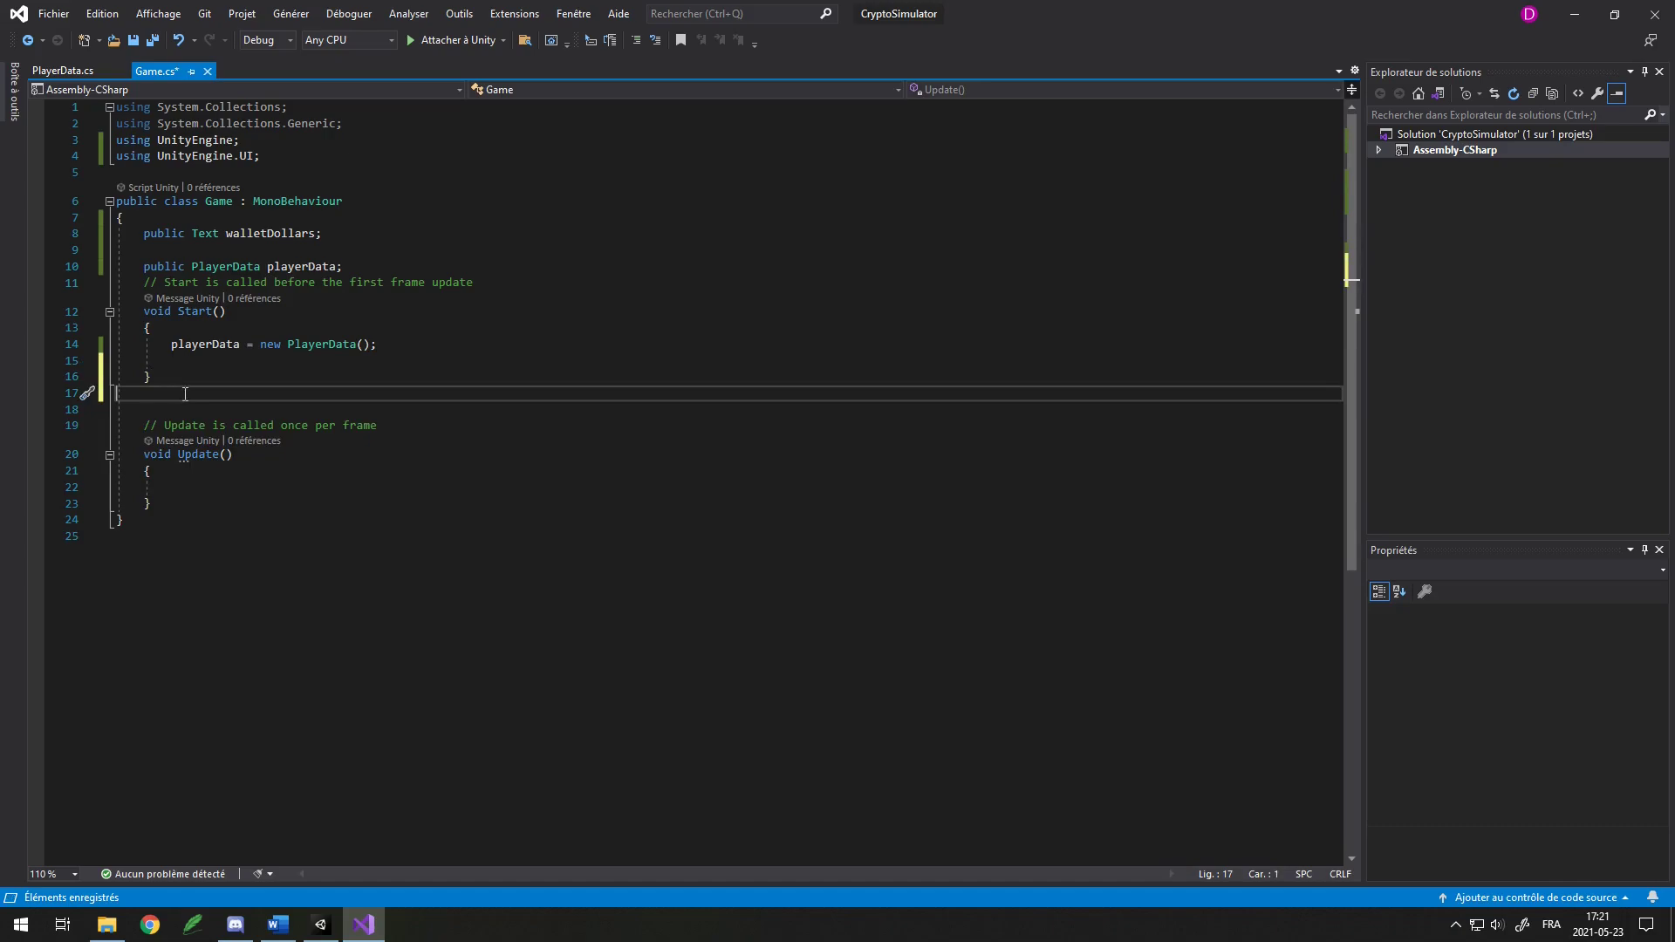
{"action": "key", "text": "BackSpace"}
Create a public void UpdateWallet() method below Update containing the pasted wallet text line.
{"action": "left_click", "coordinate": [166, 502]}
{"action": "key", "text": "Return"}
{"action": "key", "text": "Up"}
{"action": "key", "text": "Up"}
{"action": "key", "text": "End"}
{"action": "key", "text": "Return"}
{"action": "key", "text": "Return"}
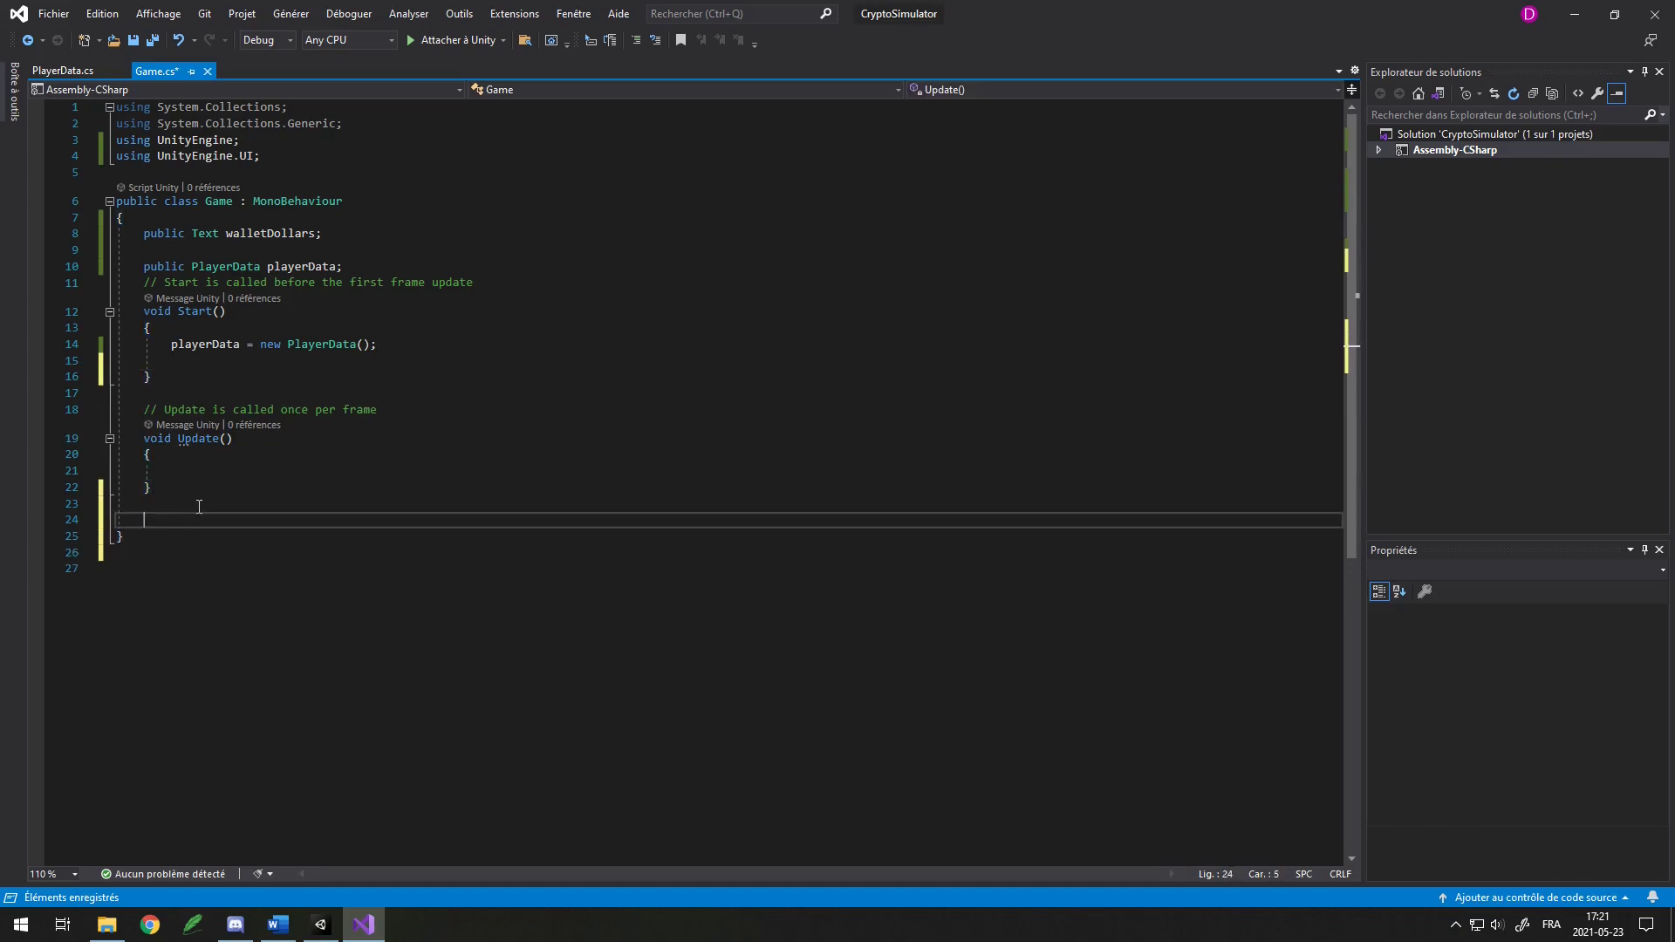
{"action": "type", "text": "private"}
{"action": "key", "text": "BackSpace"}
{"action": "key", "text": "BackSpace"}
{"action": "key", "text": "BackSpace"}
{"action": "key", "text": "BackSpace"}
{"action": "key", "text": "BackSpace"}
{"action": "key", "text": "BackSpace"}
{"action": "key", "text": "BackSpace"}
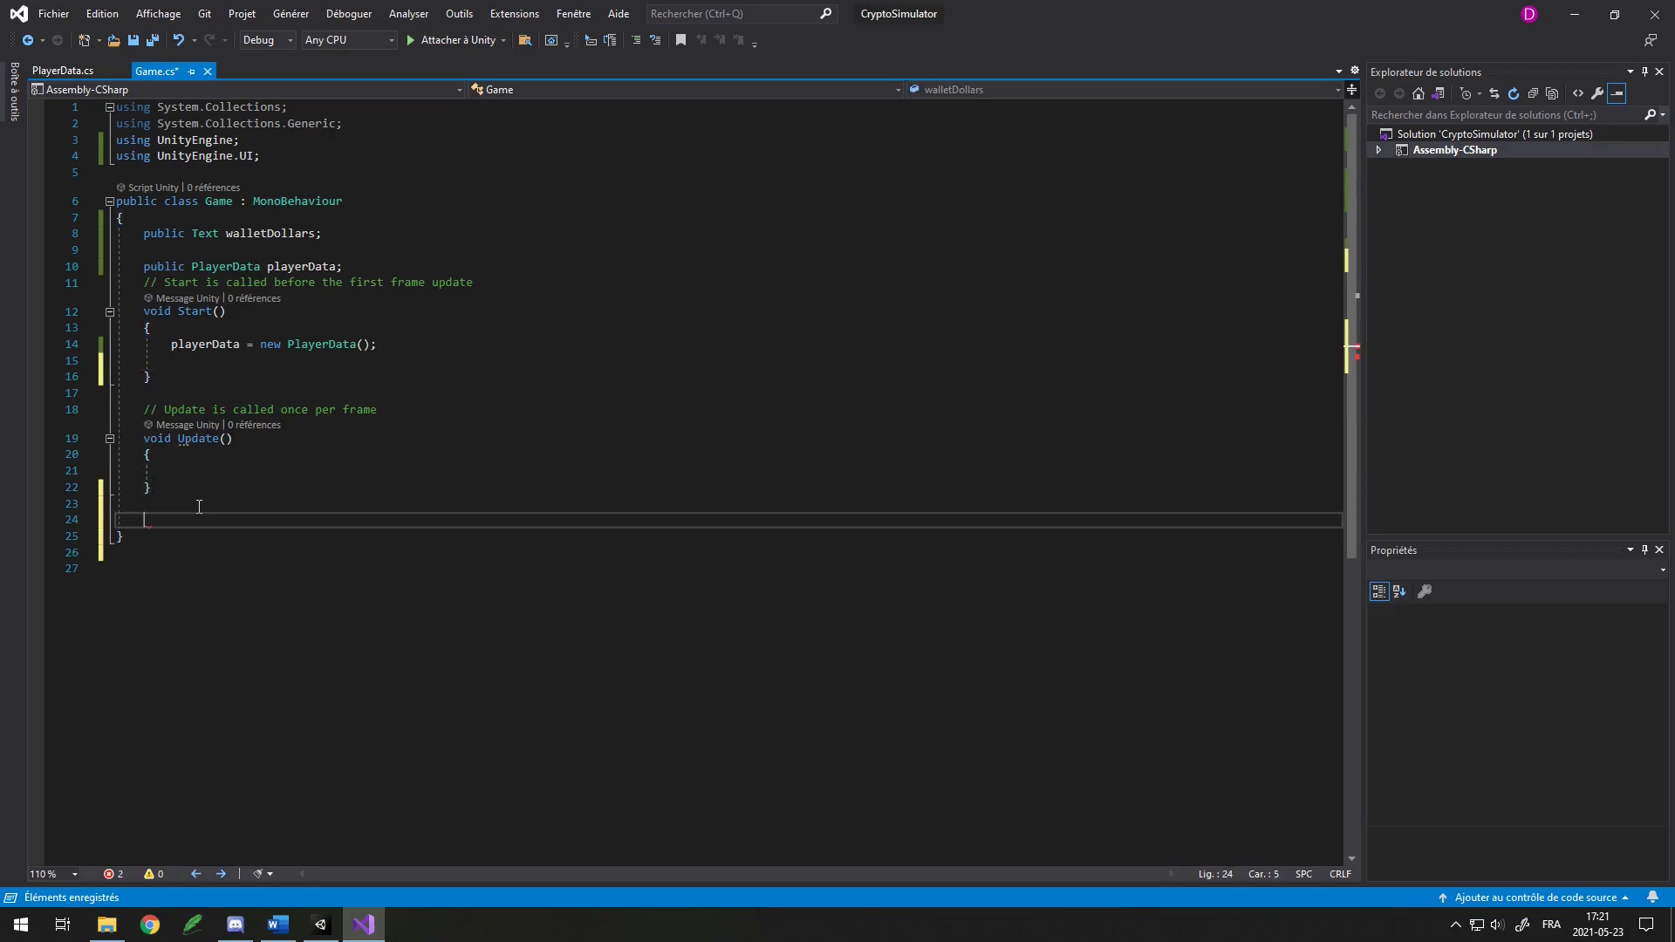
{"action": "type", "text": "public void UpdateWal"}
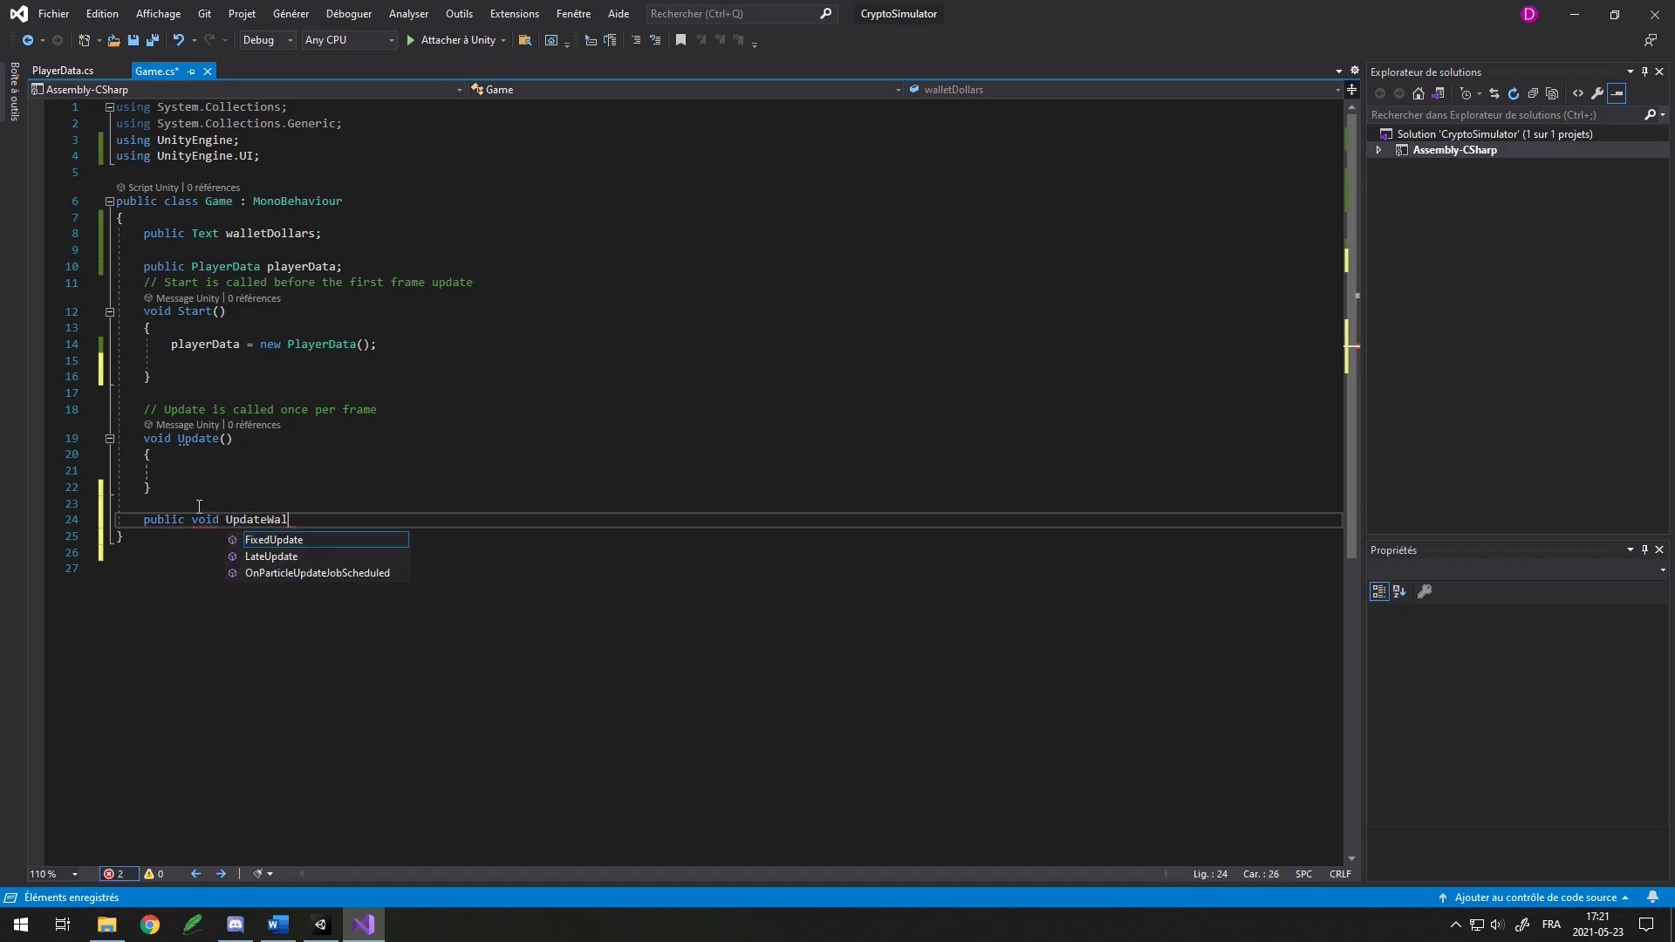
{"action": "type", "text": "let()"}
{"action": "key", "text": "Return"}
{"action": "type", "text": "{"}
{"action": "key", "text": "Return"}
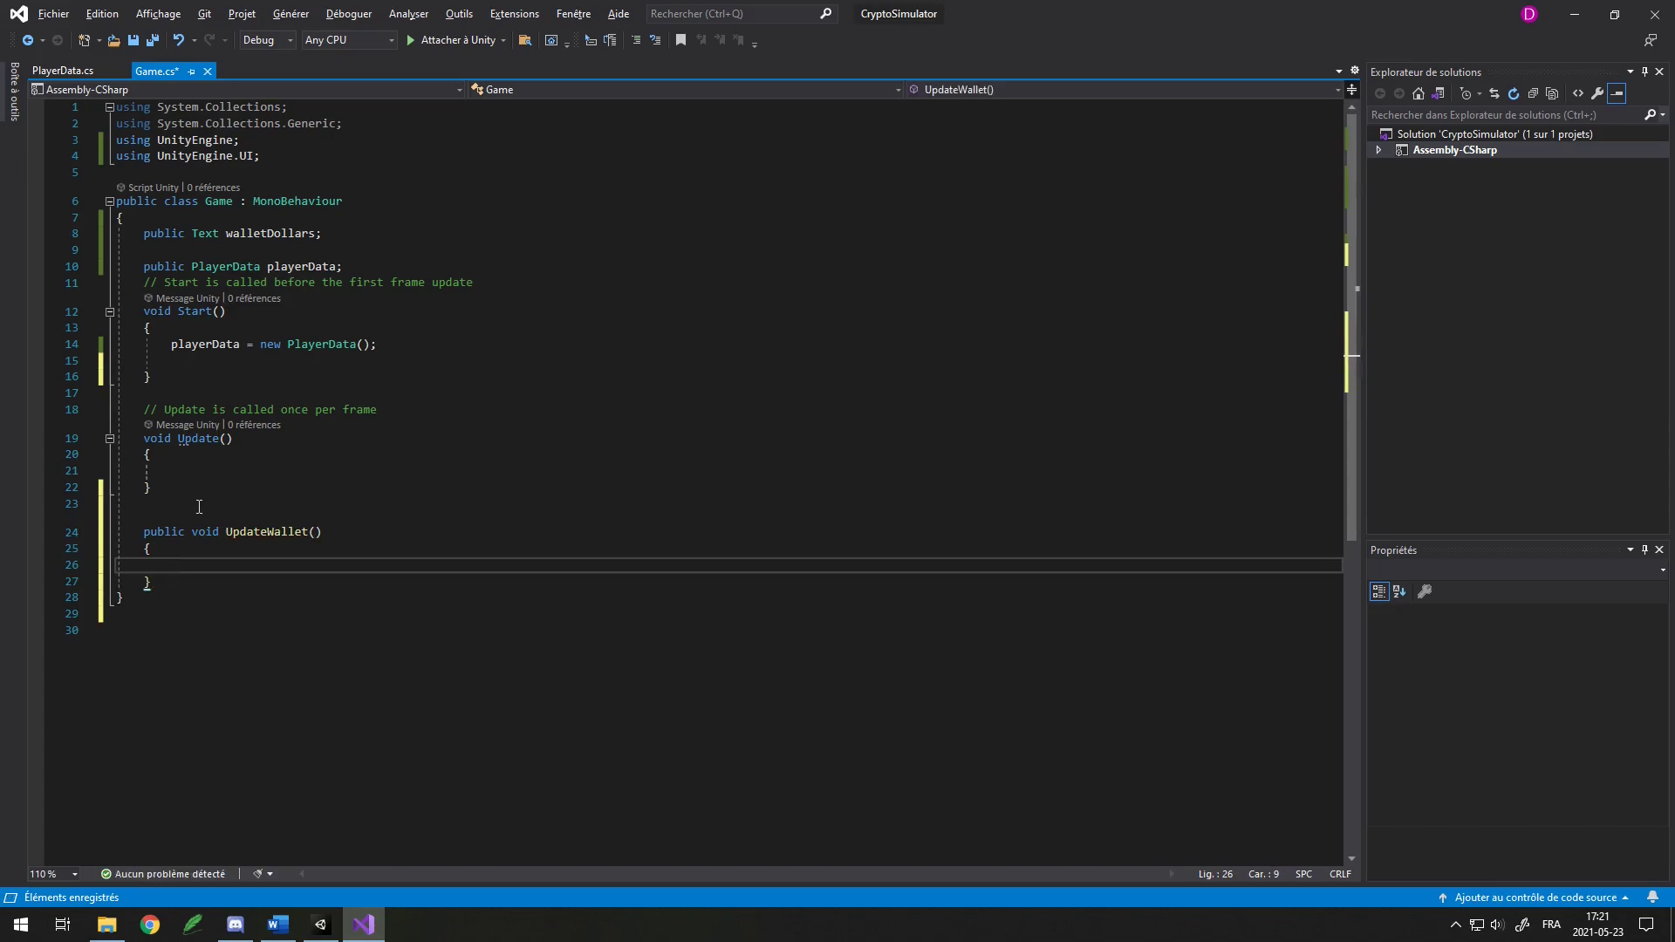
{"action": "type", "text": "walletDollars.text = \"Dollars: $\" + playerData.dollars.ToString();"}
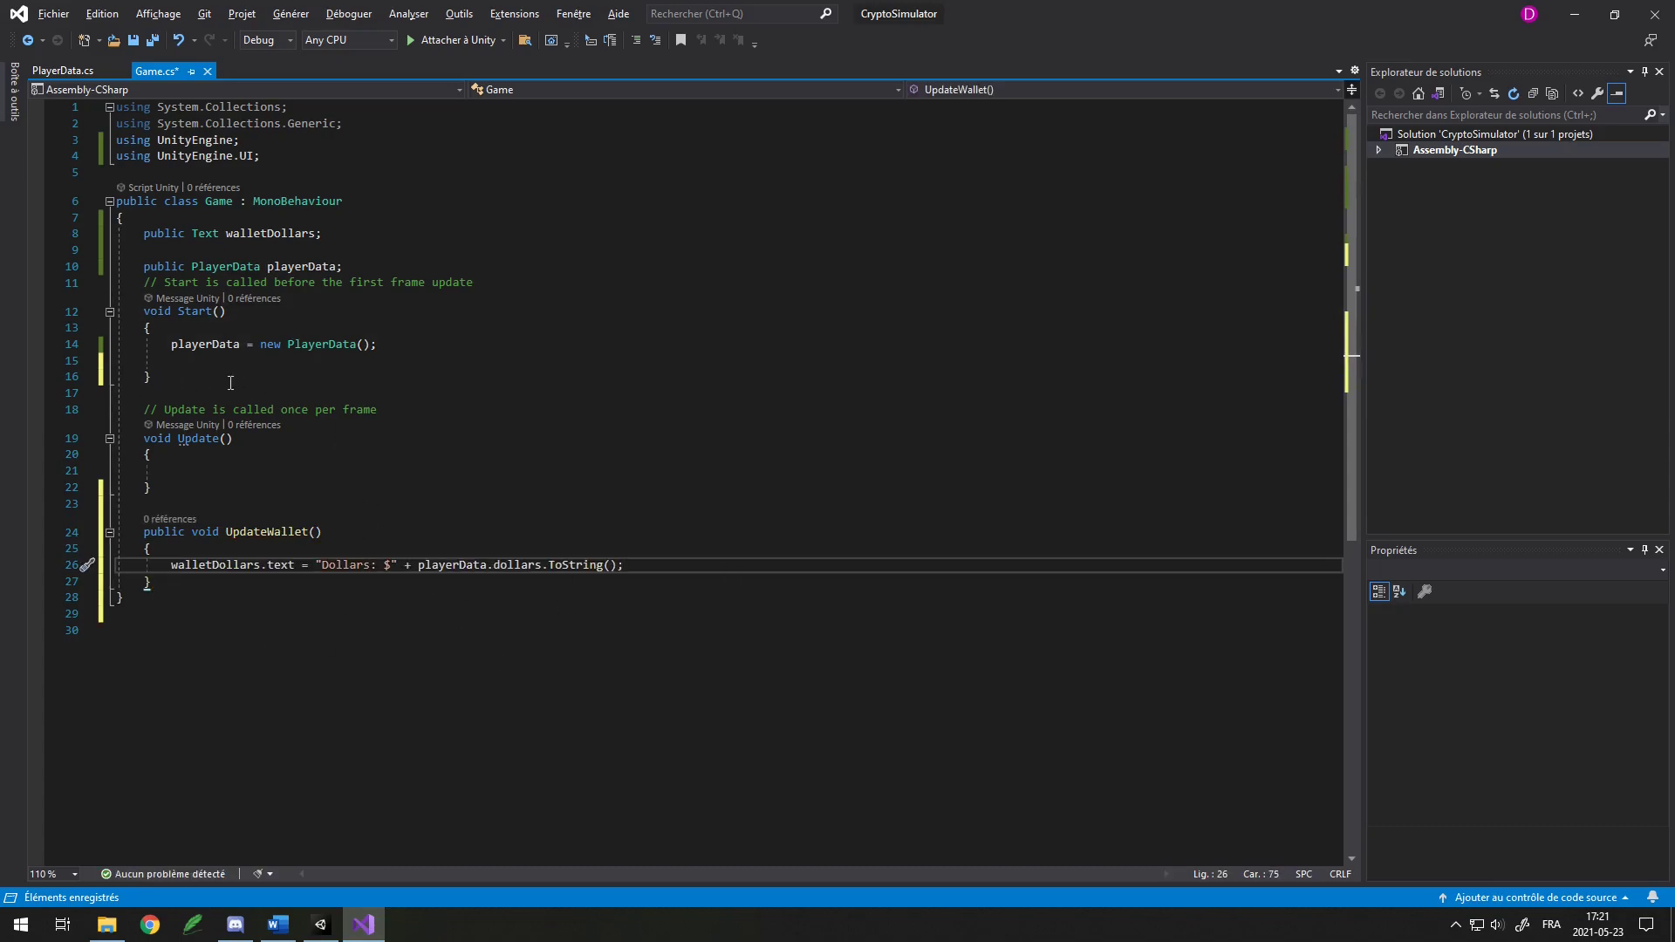
Call UpdateWallet() in Start, and in Update add playerData.dollars++ followed by UpdateWallet(); save.
{"action": "left_click", "coordinate": [220, 364]}
{"action": "type", "text": "UpdateWallet();"}
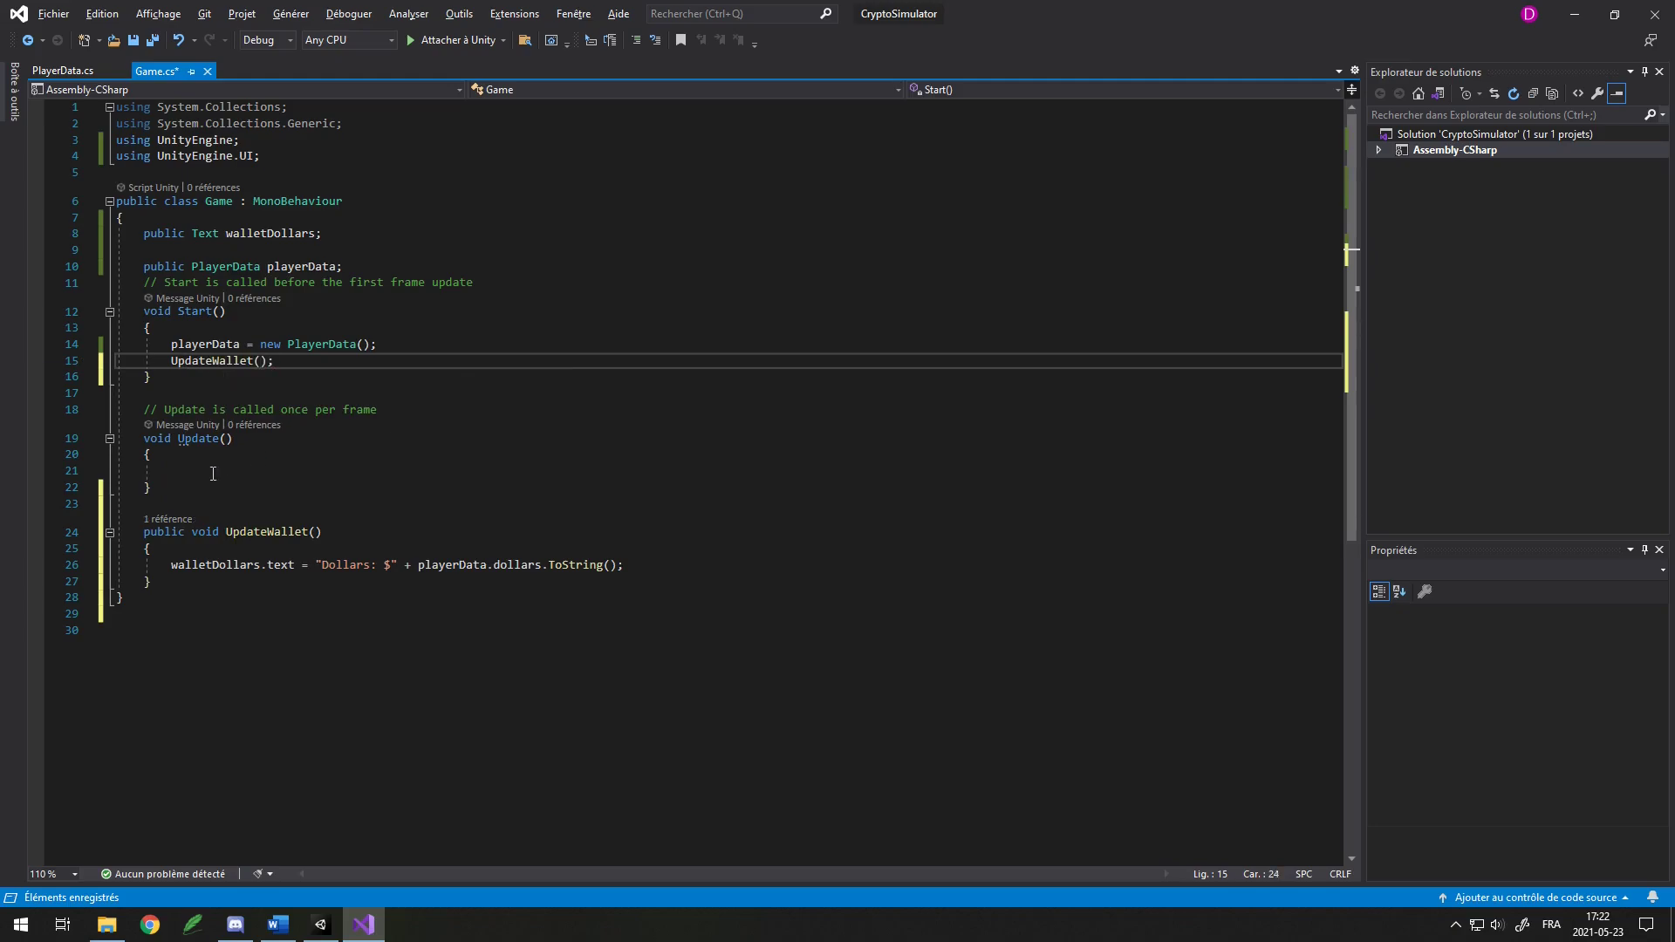
{"action": "left_click", "coordinate": [219, 477]}
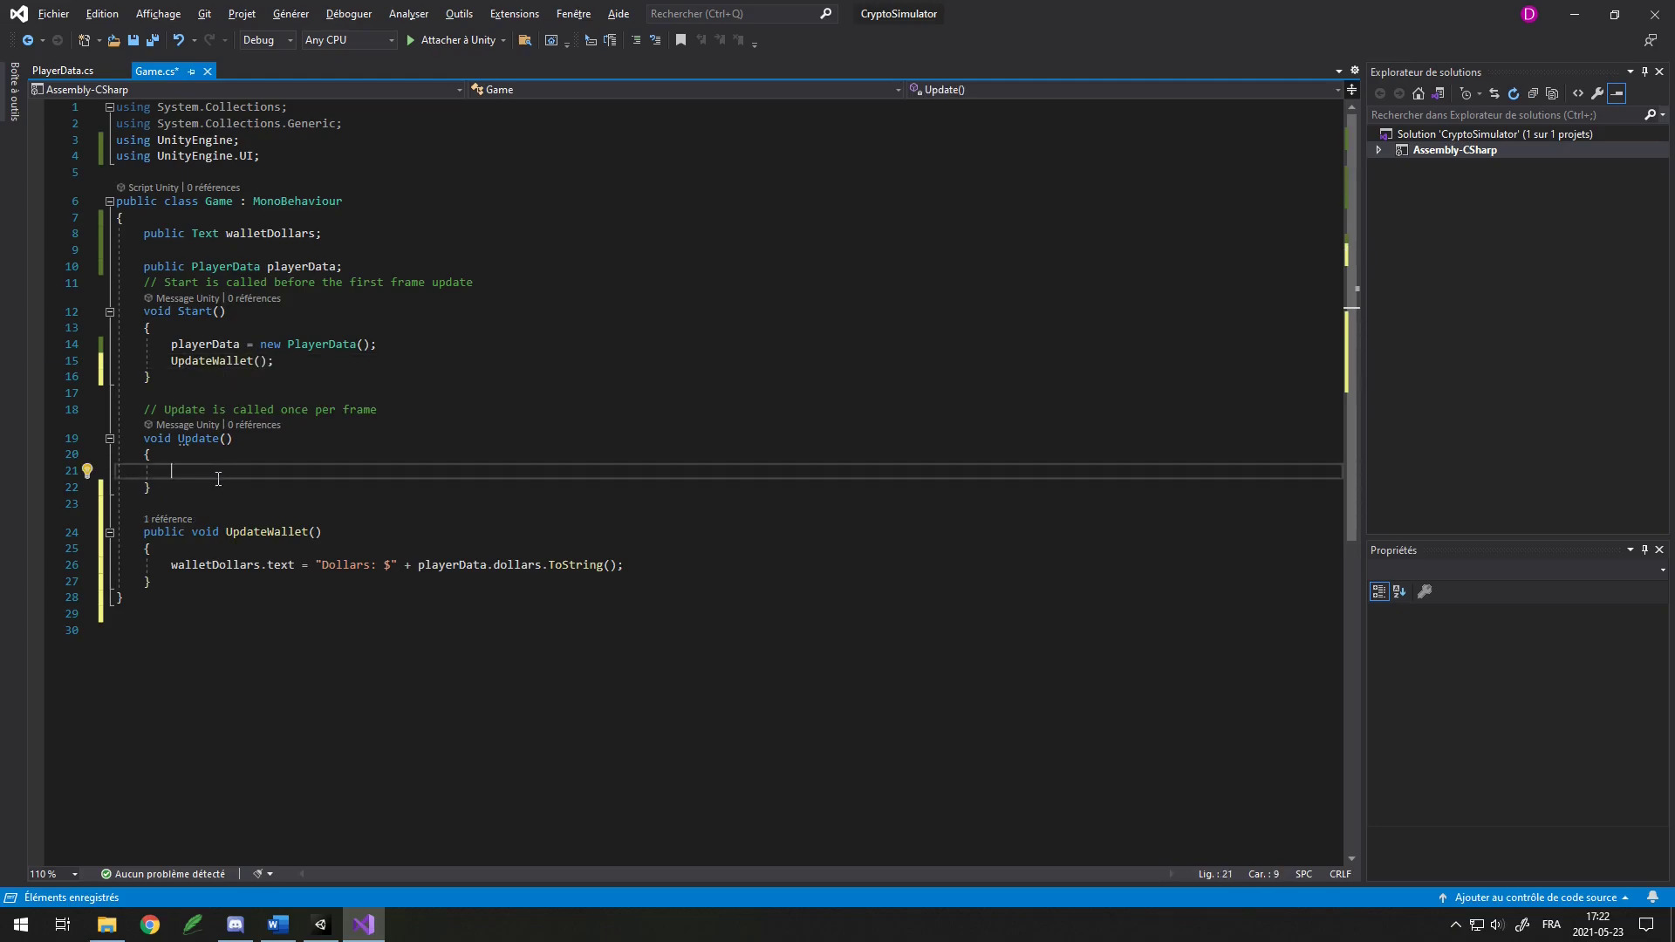
{"action": "type", "text": "playerData.d"}
{"action": "key", "text": "Tab"}
{"action": "type", "text": "++"}
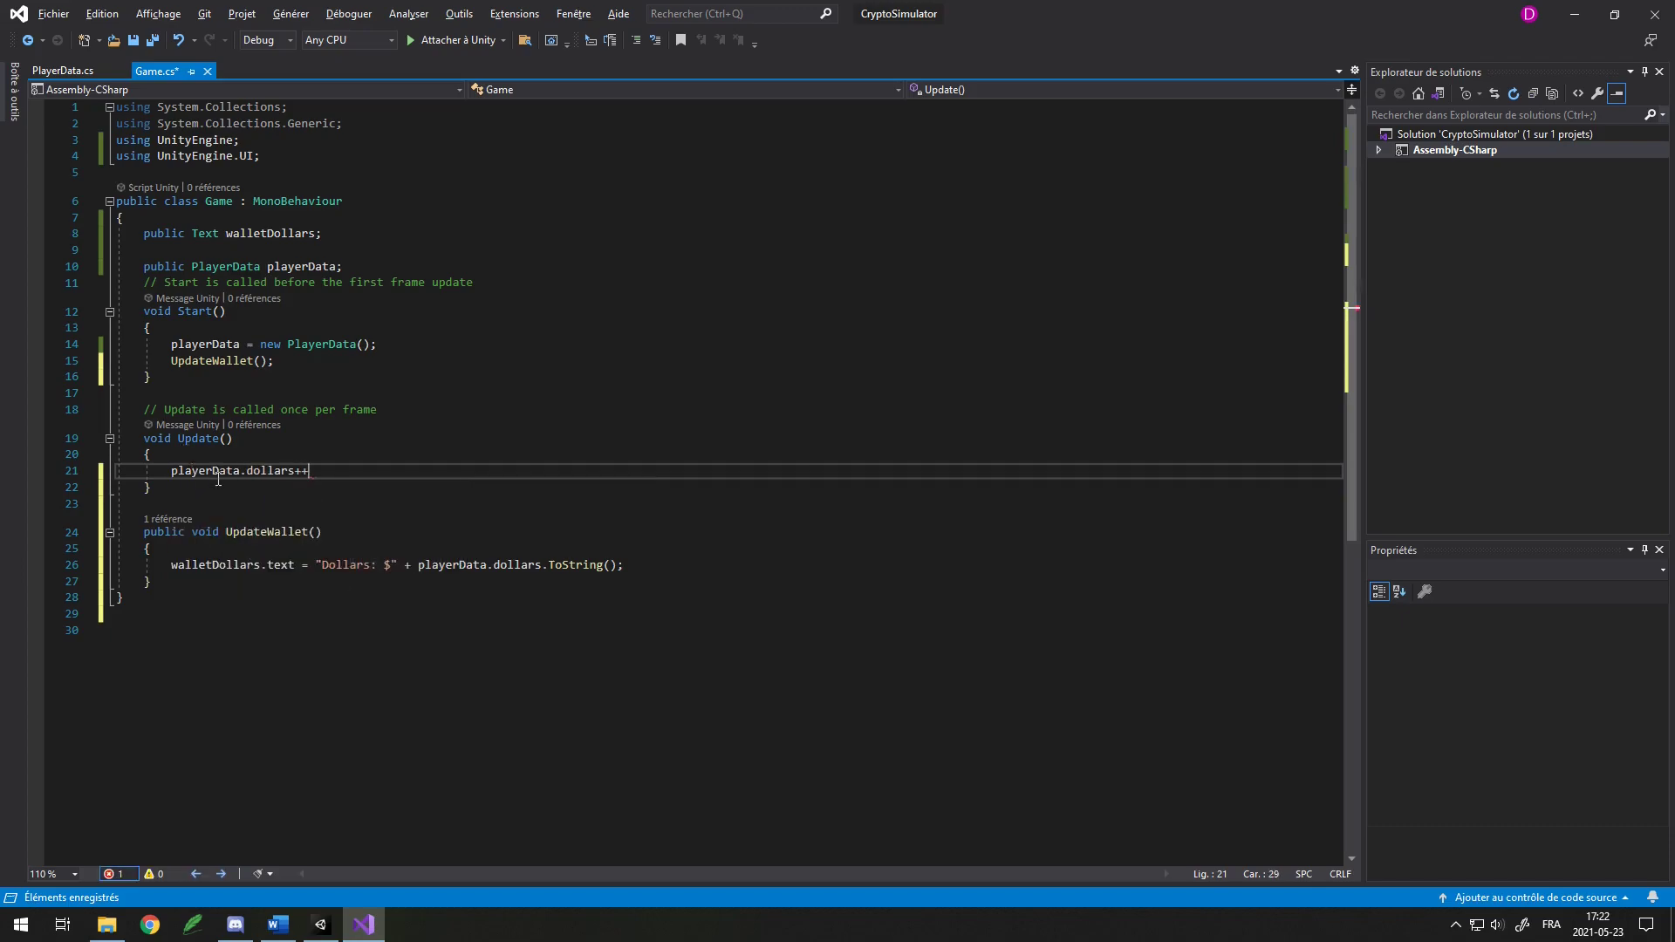
{"action": "type", "text": ";"}
{"action": "key", "text": "Return"}
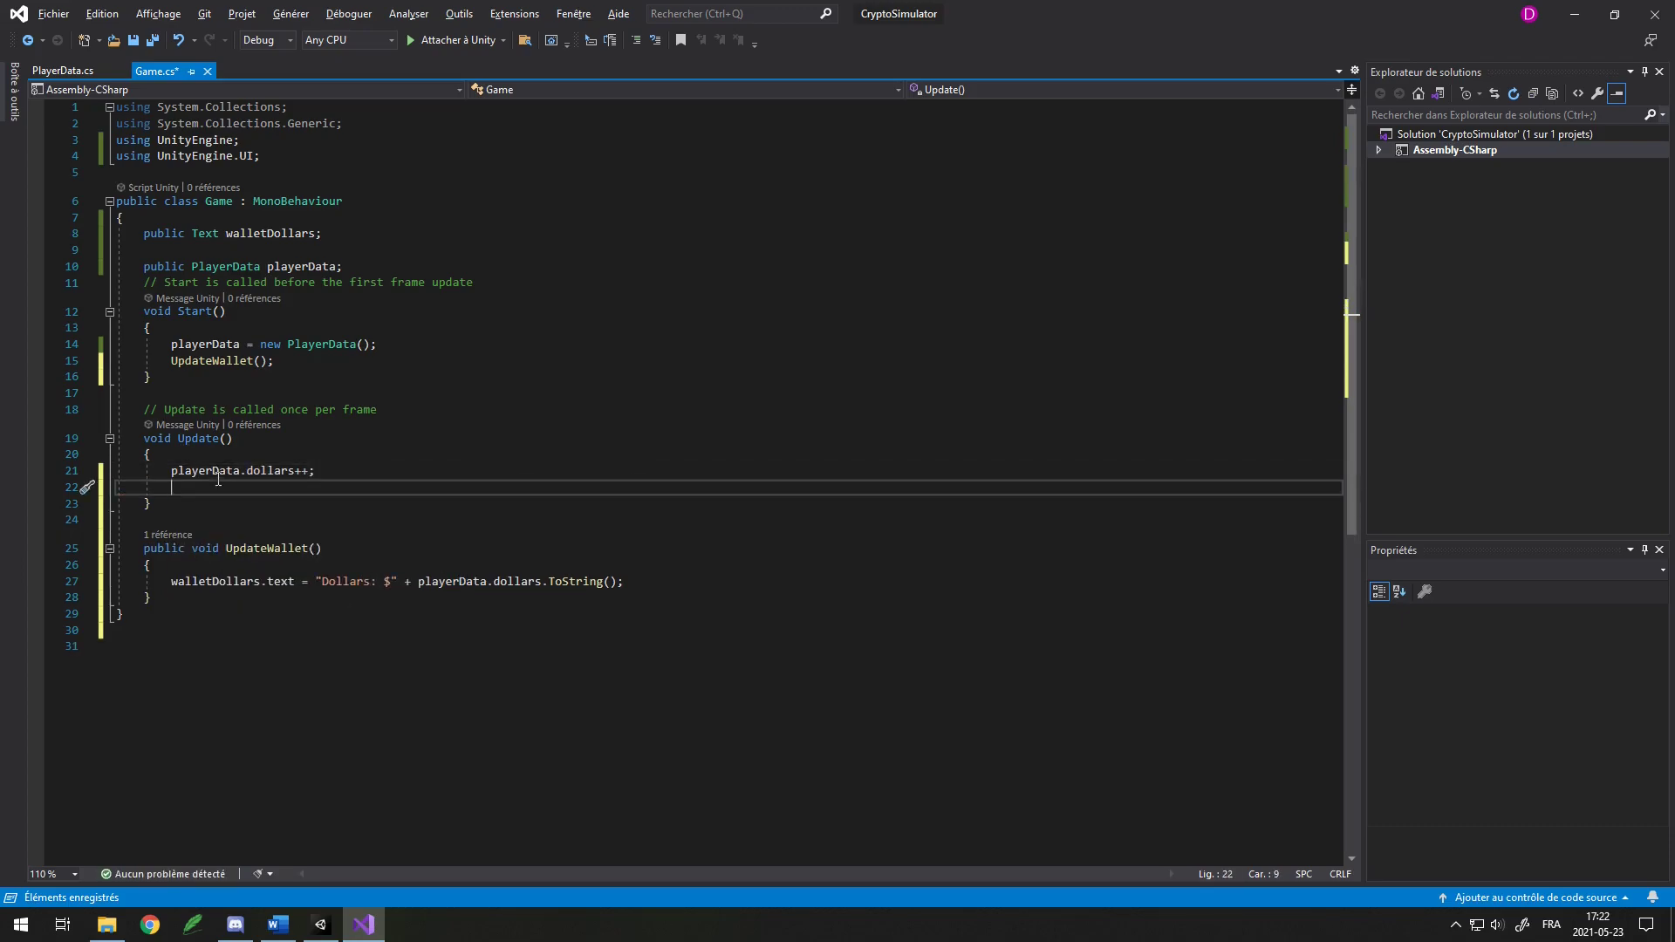
{"action": "type", "text": "upda"}
{"action": "key", "text": "Down"}
{"action": "key", "text": "Tab"}
{"action": "key", "text": "ctrl+s"}
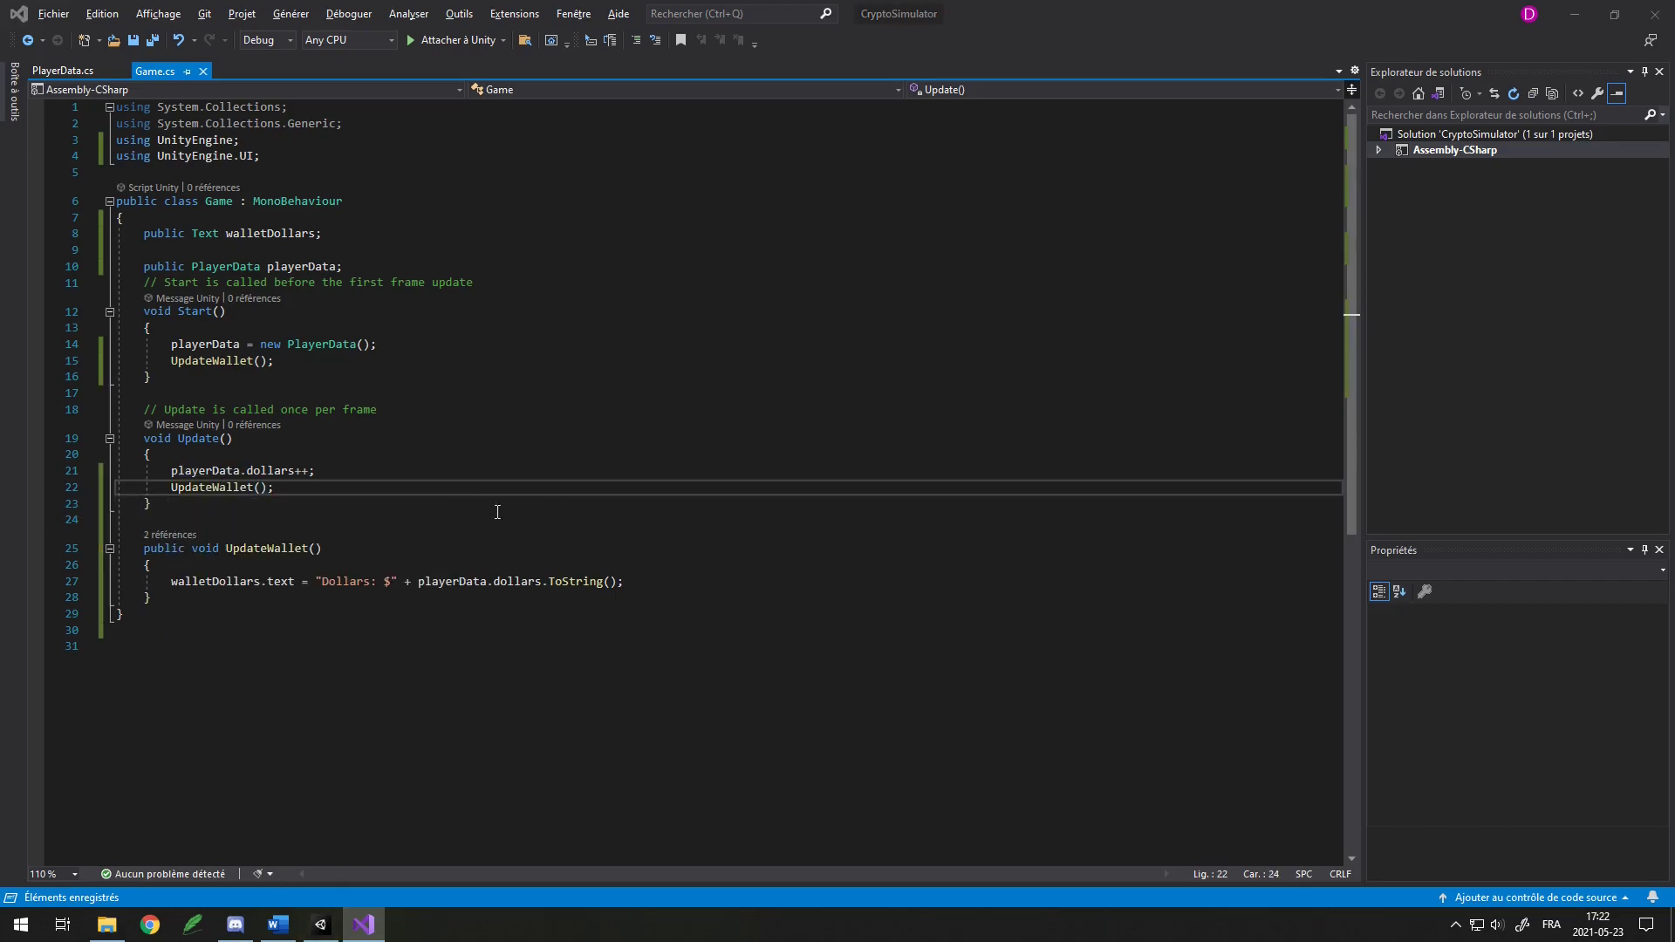
Run the game in Unity to watch the wallet counter increase.
{"action": "key", "text": "alt+Tab"}
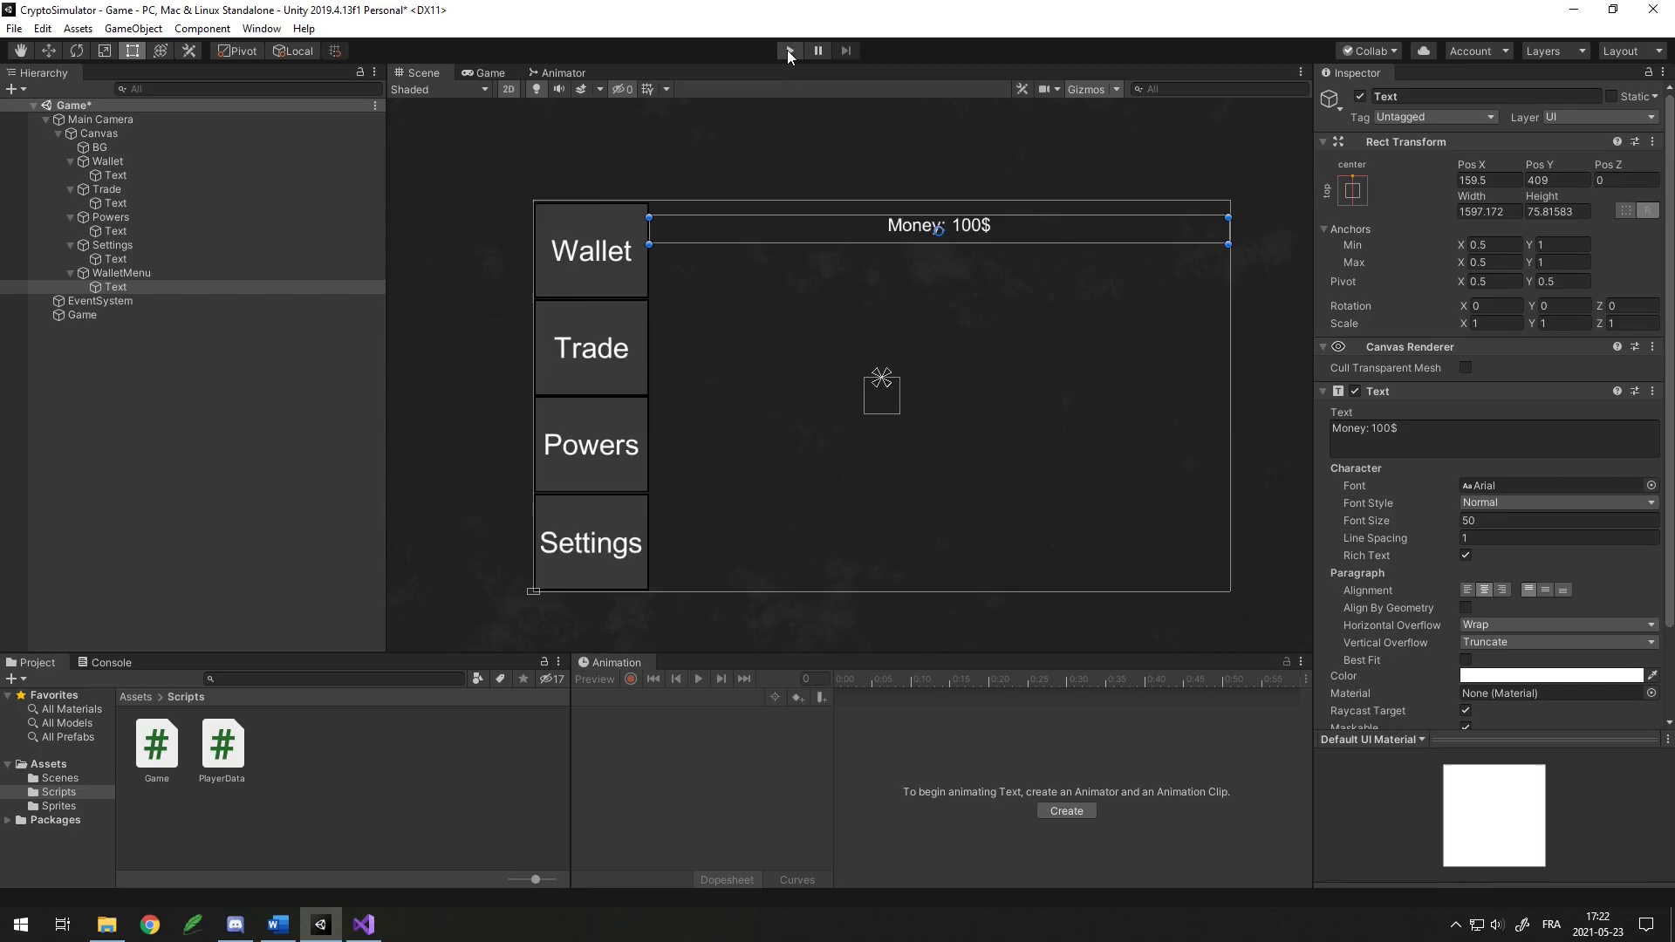
{"action": "left_click", "coordinate": [788, 49]}
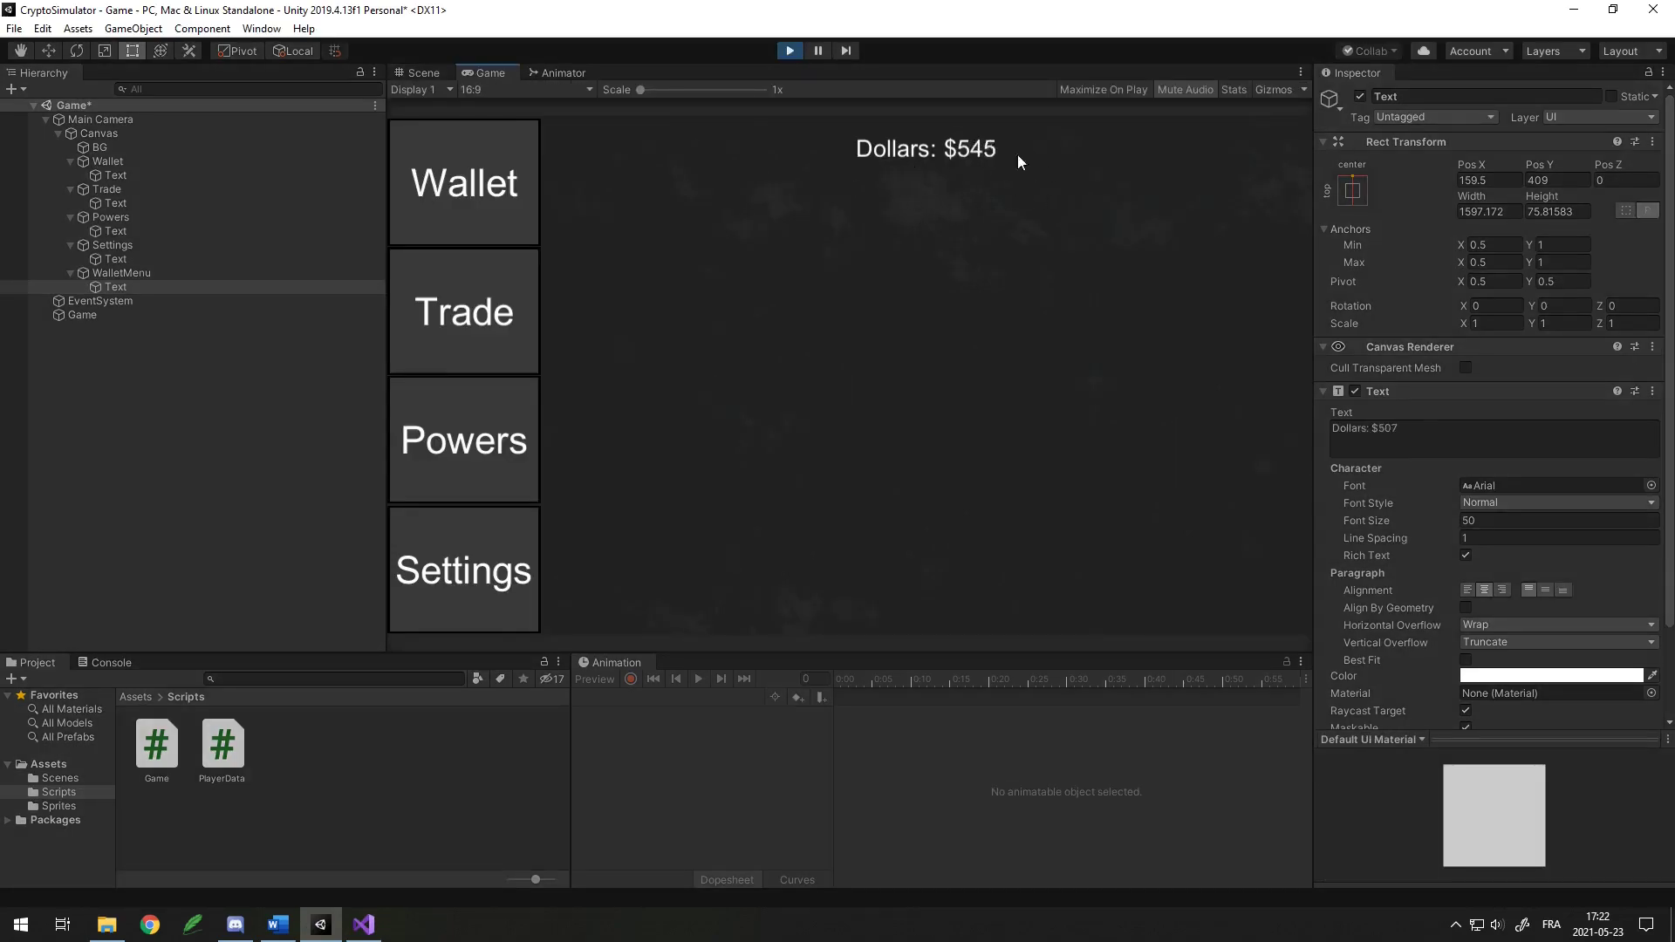
{"action": "key", "text": "alt+Tab"}
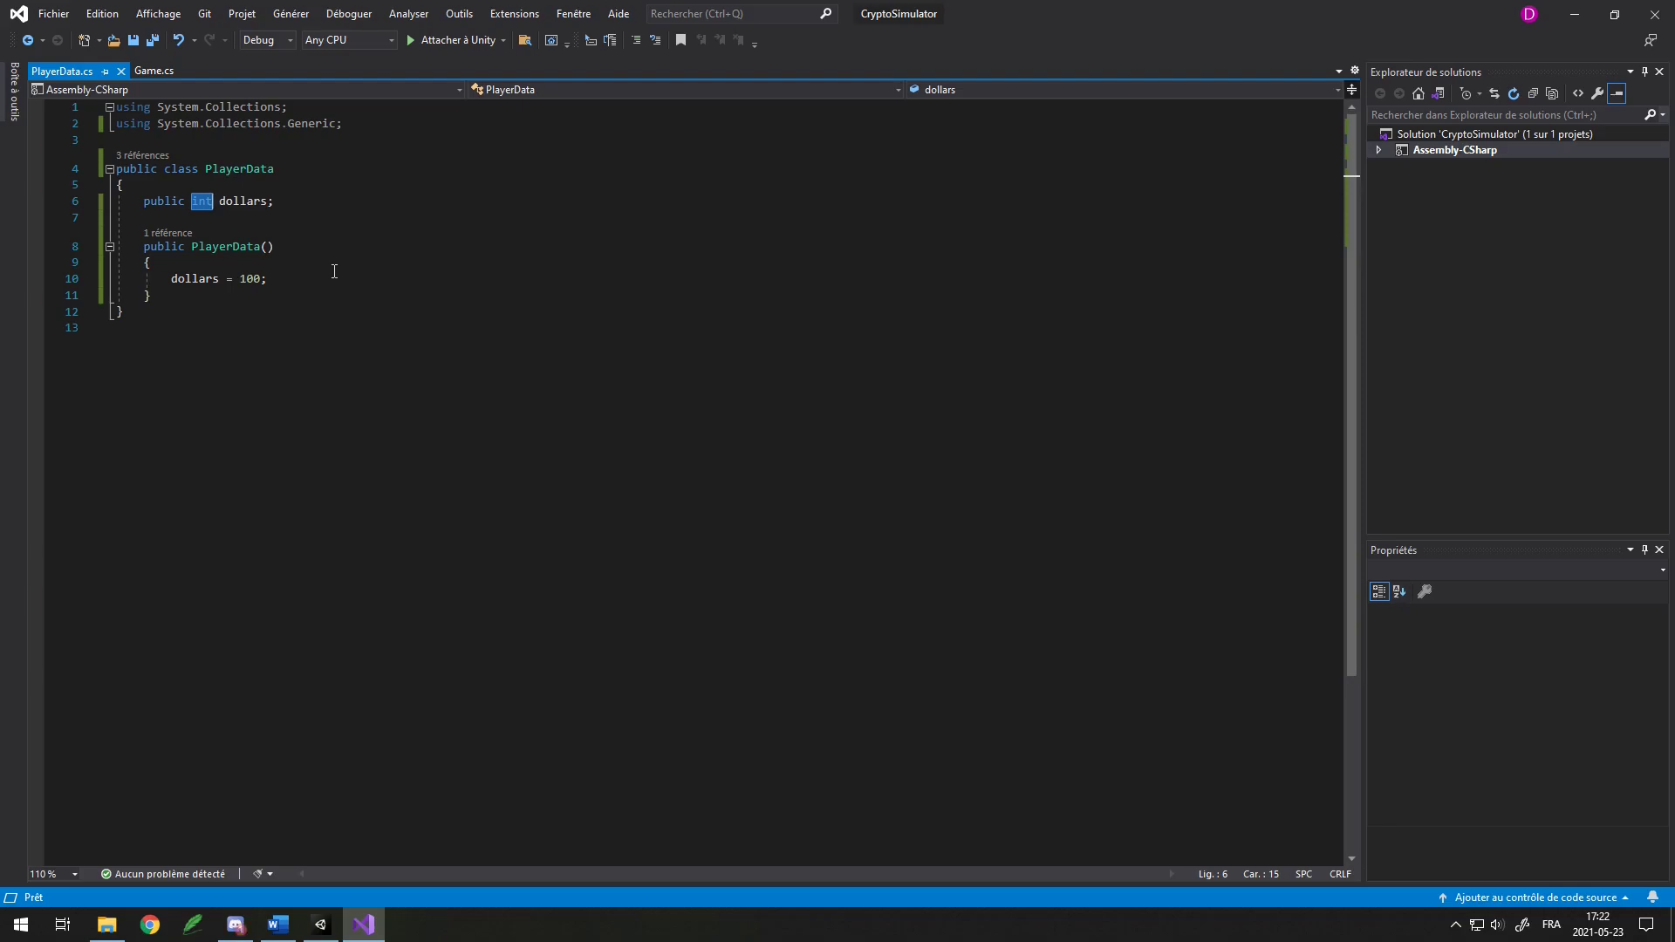
Change PlayerData's dollars field from int to float, then return to Game.cs.
{"action": "type", "text": "float"}
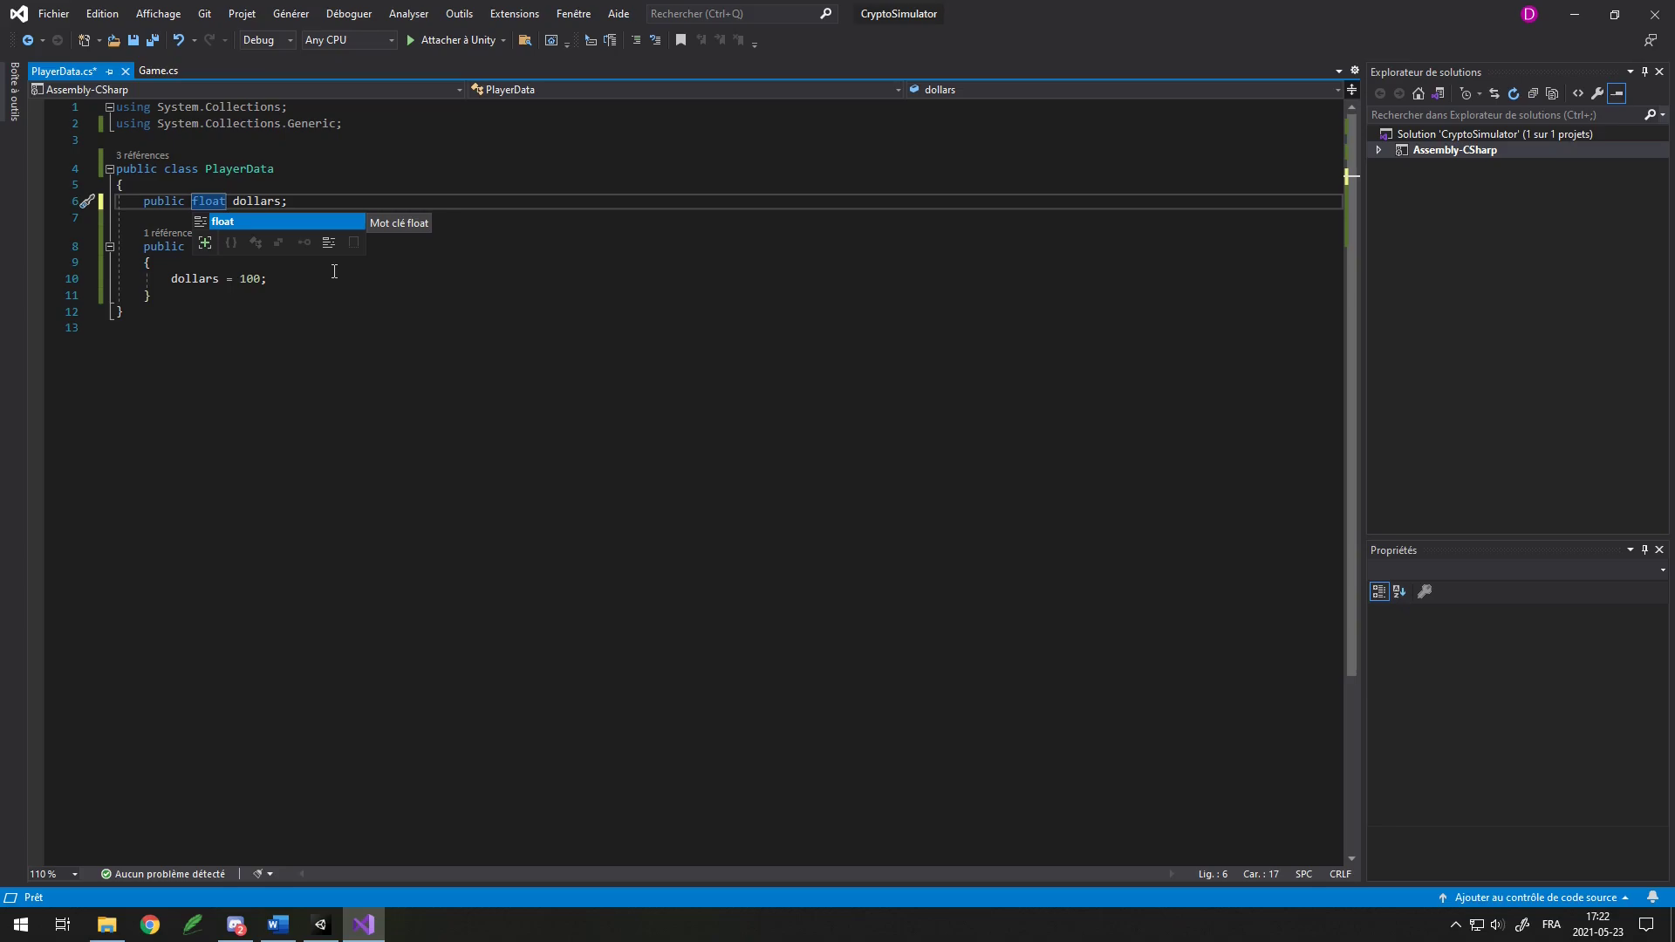
{"action": "left_click", "coordinate": [288, 295]}
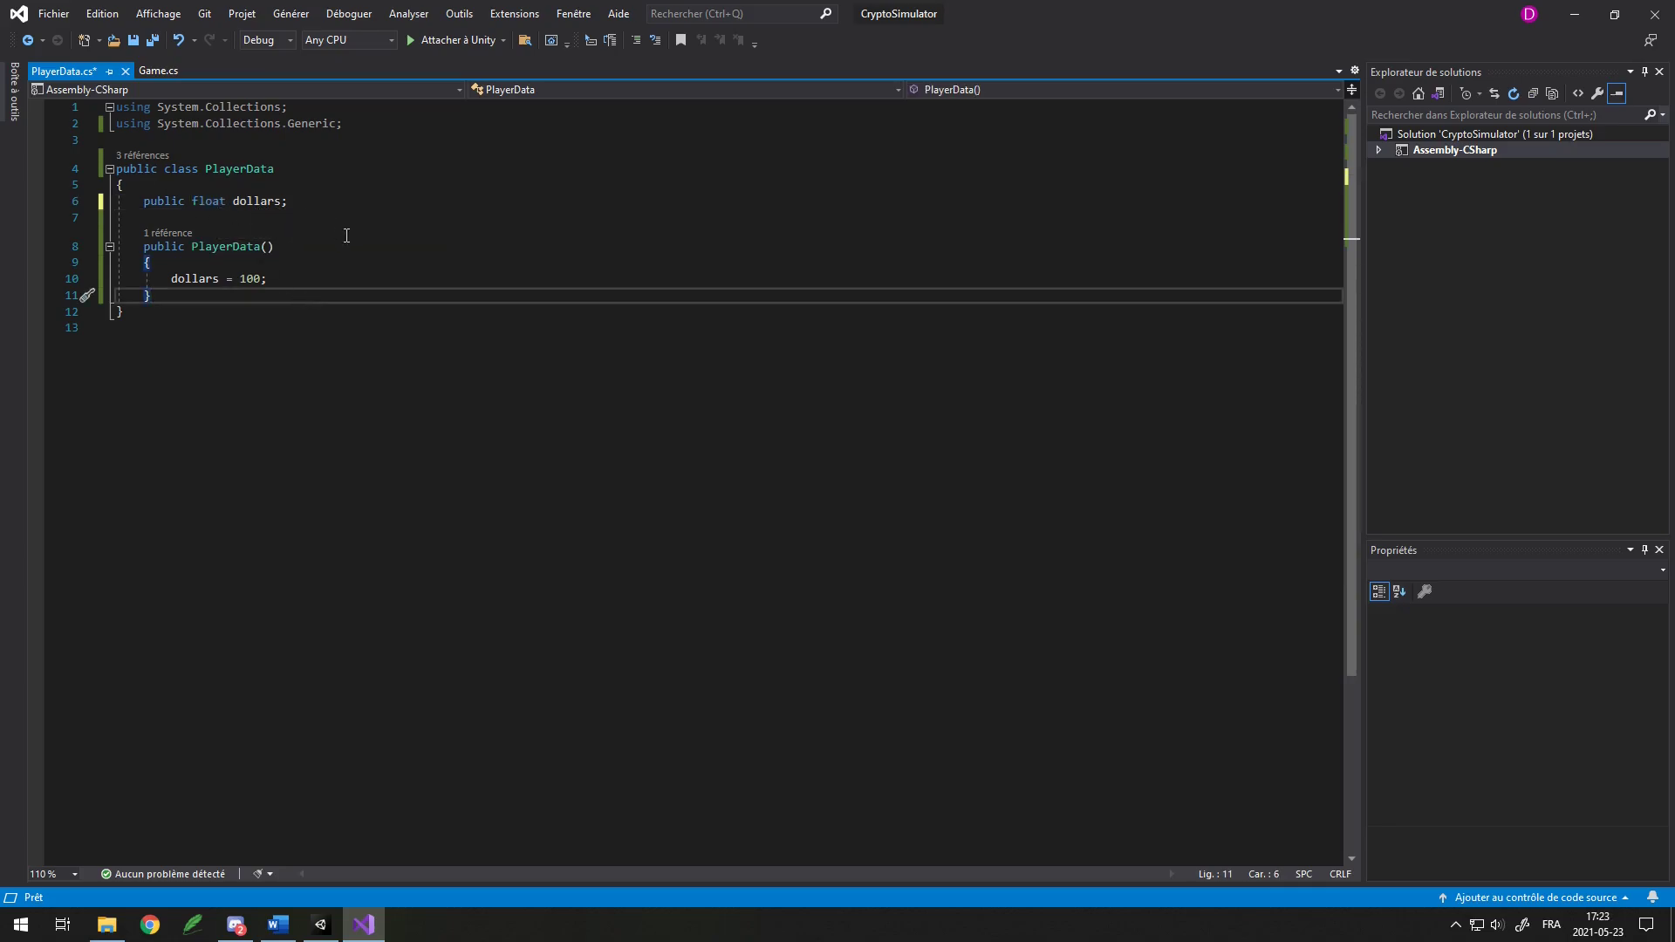
{"action": "left_click_drag", "start_coordinate": [193, 202], "coordinate": [289, 202]}
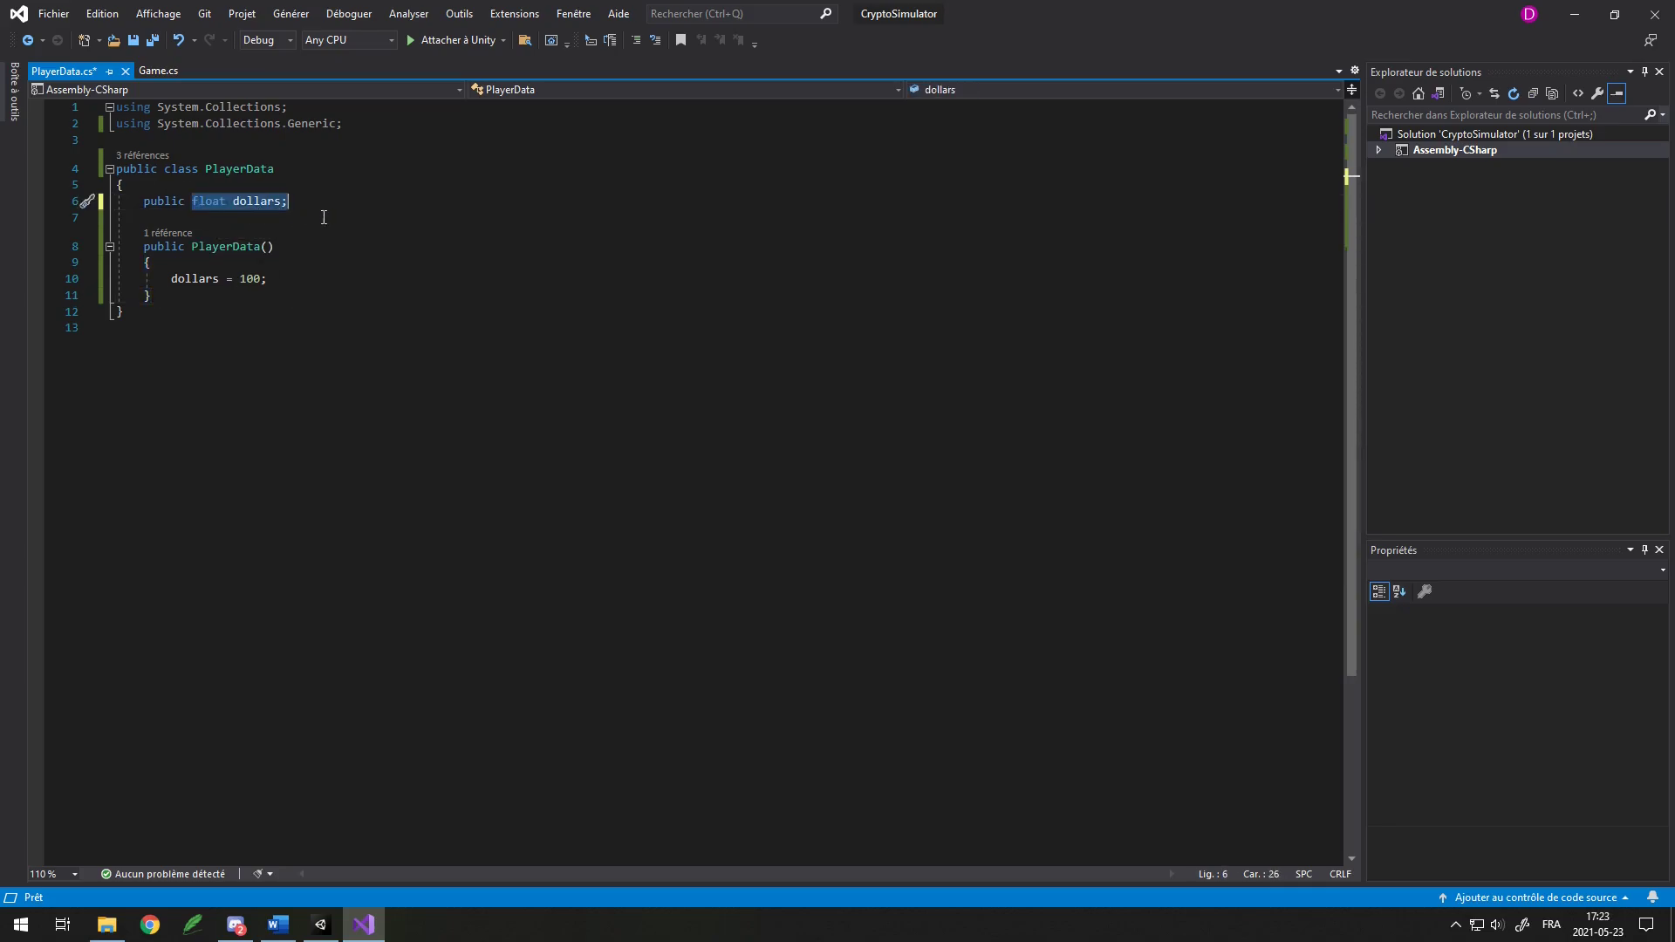
{"action": "left_click", "coordinate": [313, 210]}
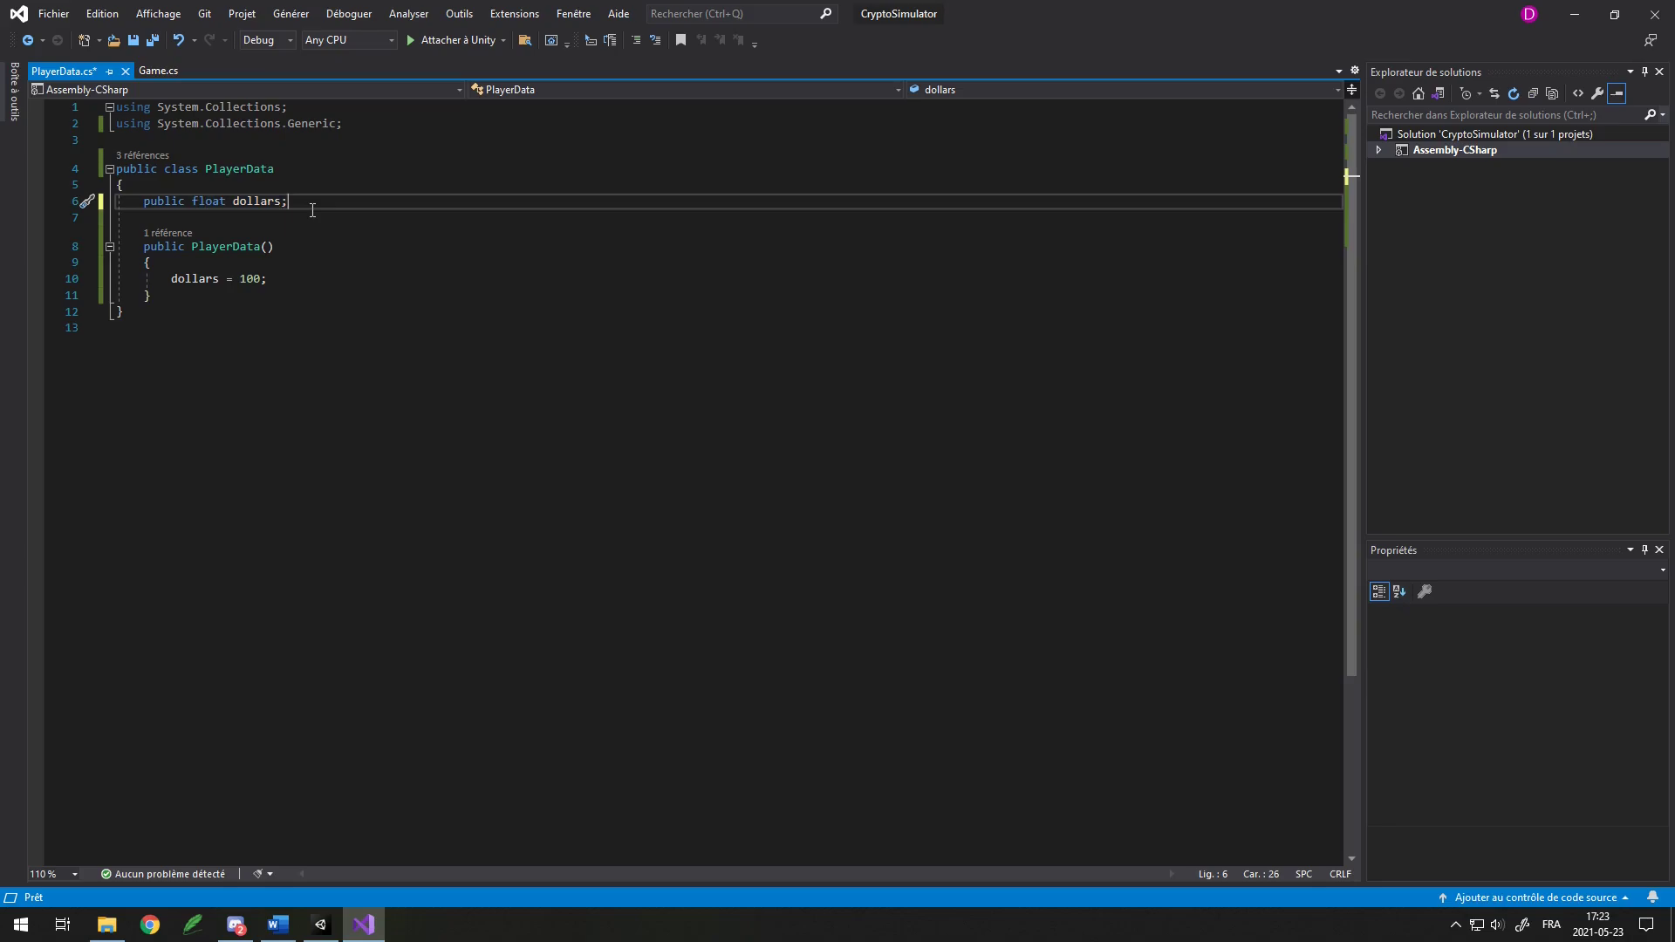
{"action": "left_click", "coordinate": [158, 70]}
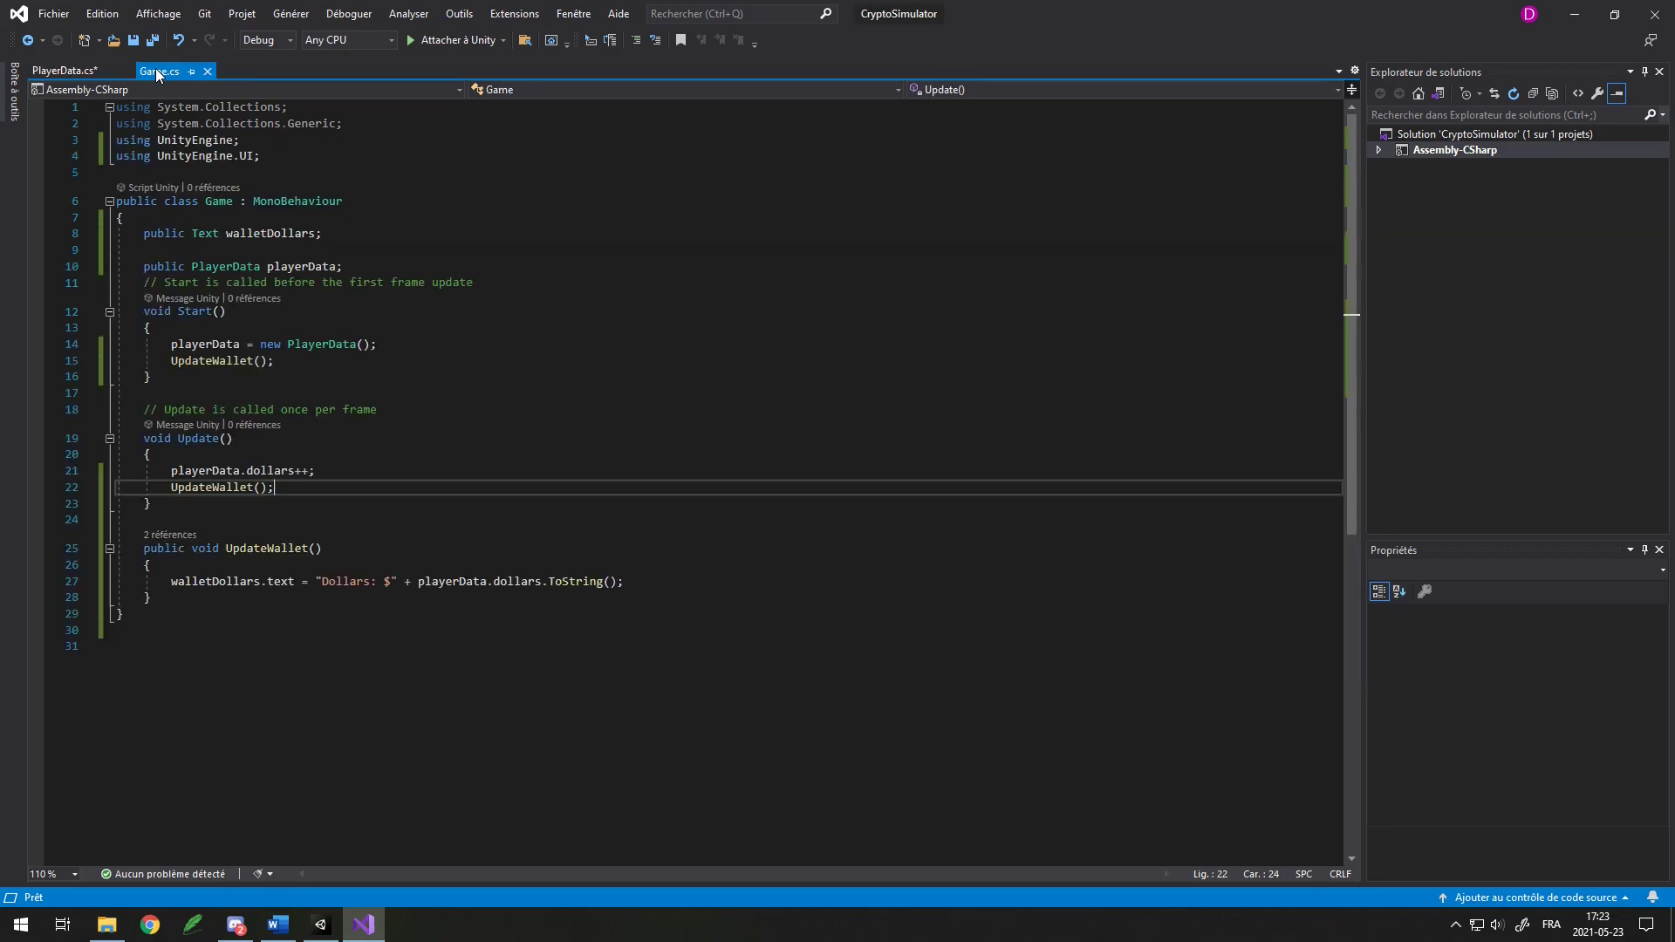